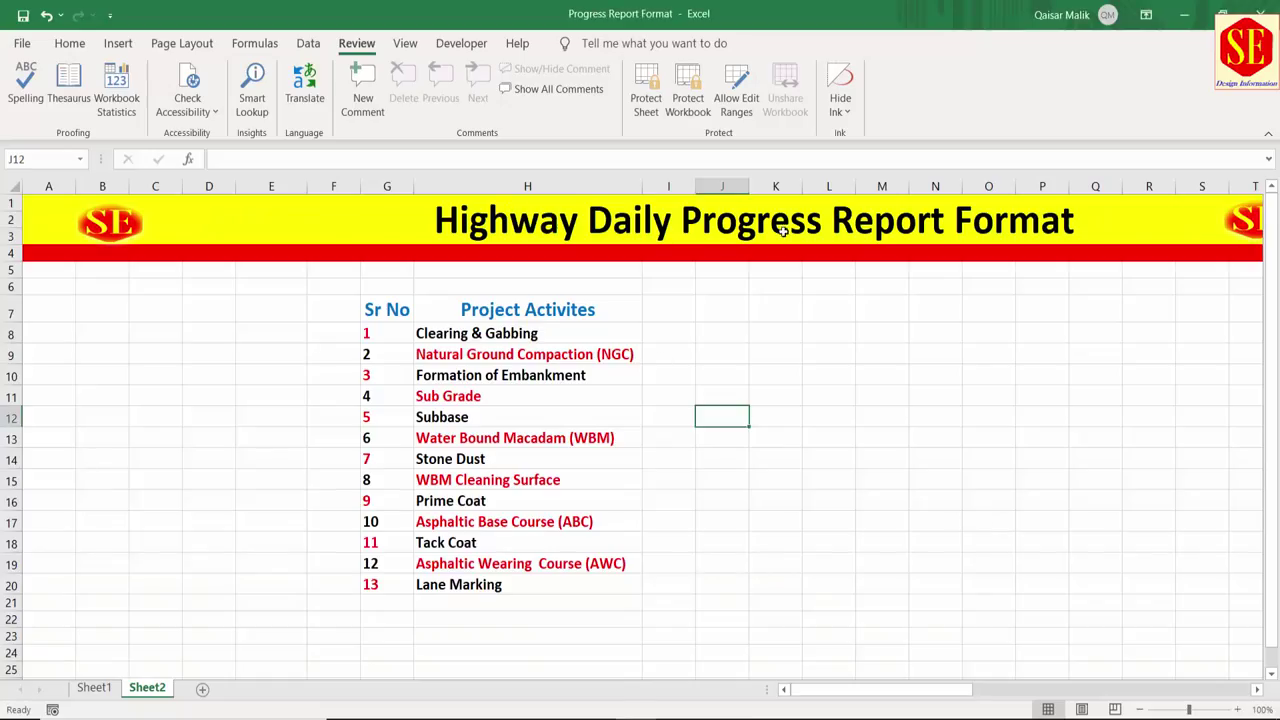
- Review the existing activity list from Clearing & Gabbing down to Stone Dust
left_click(487, 309)
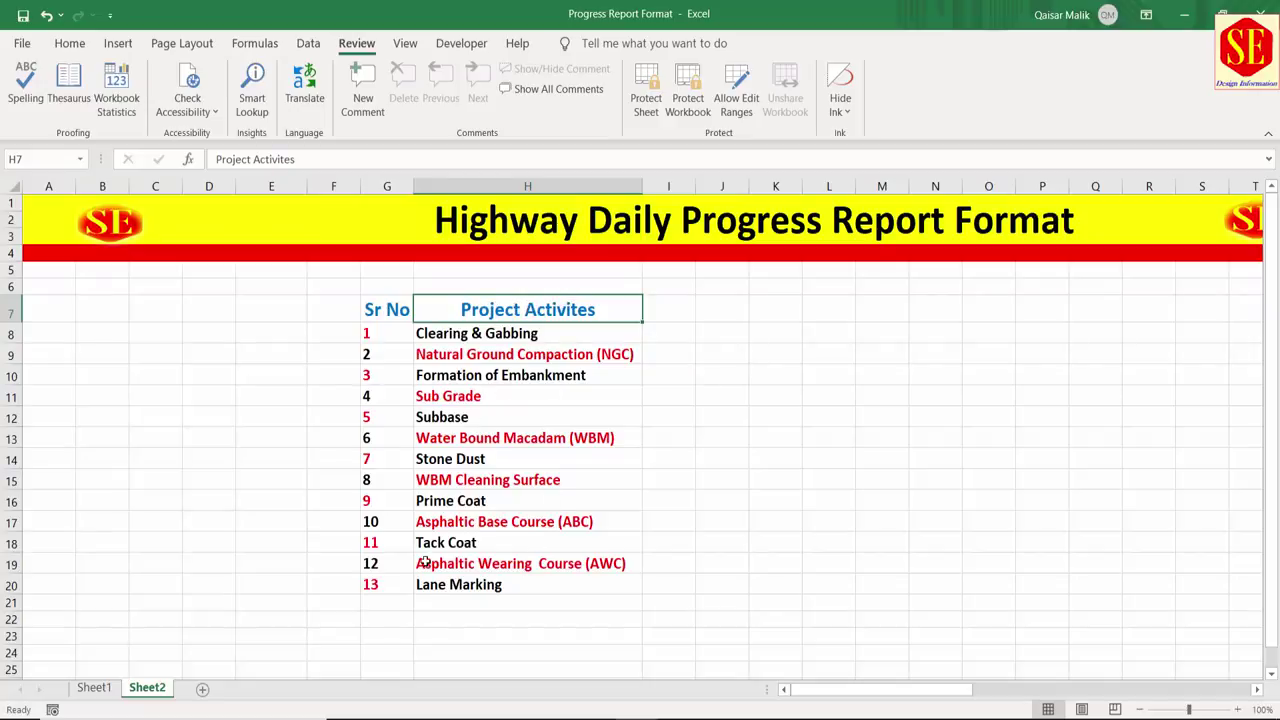
left_click(386, 334)
left_click(478, 336)
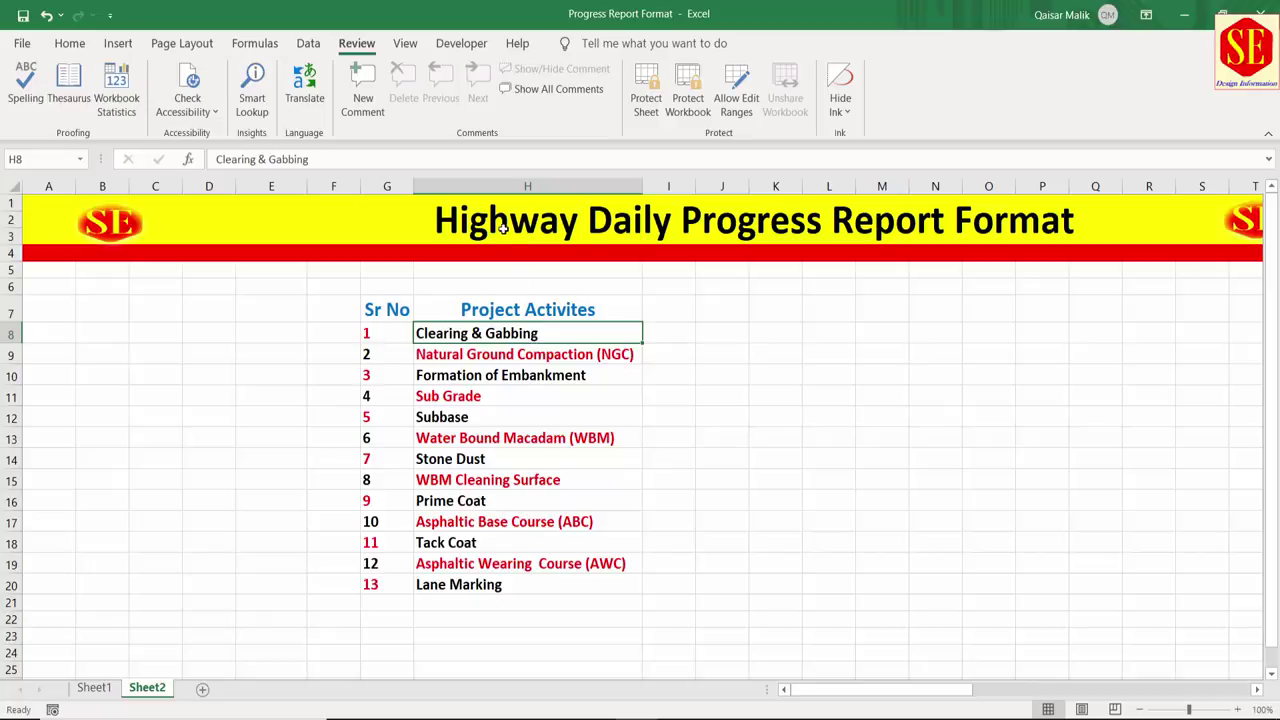
left_click(441, 357)
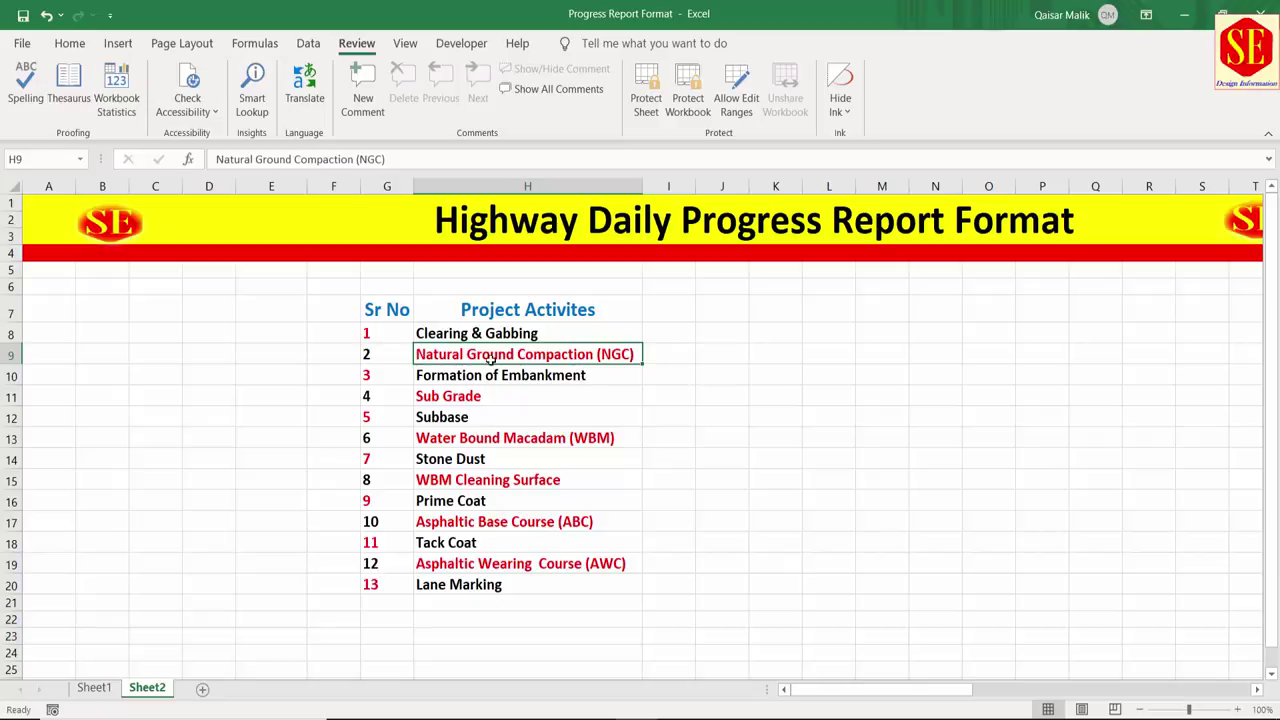
key("Up")
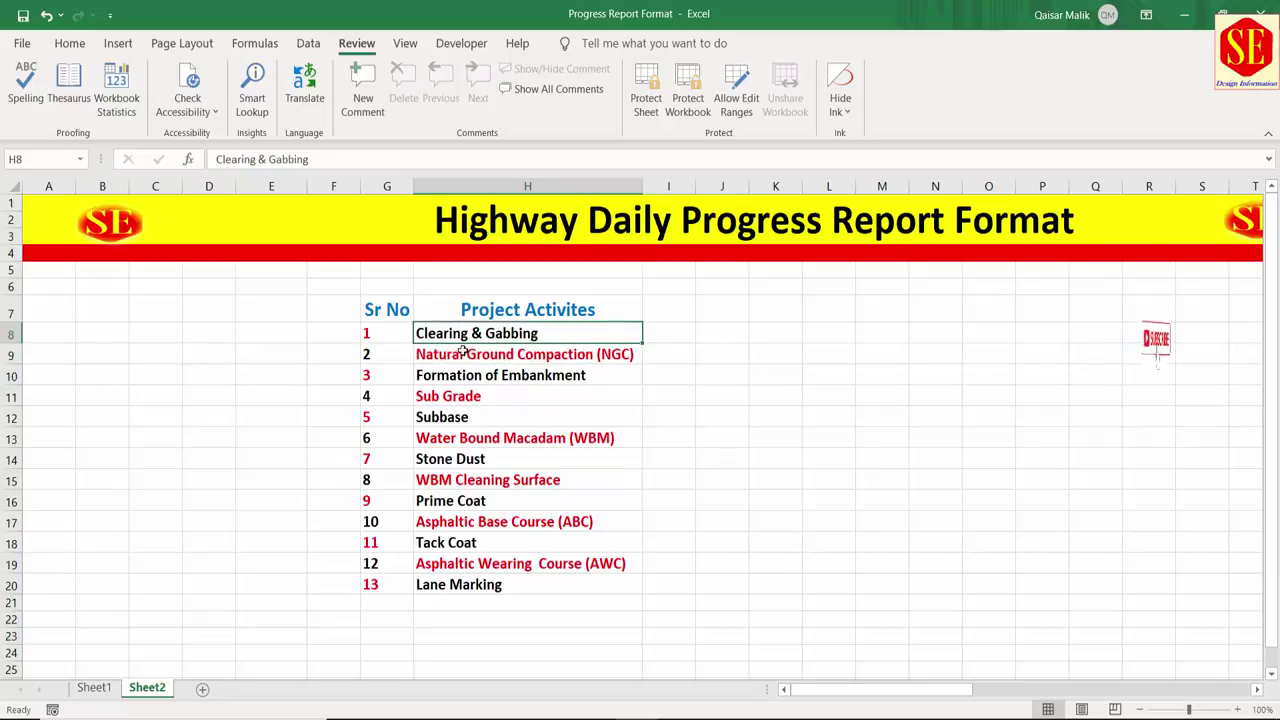
left_click(463, 352)
left_click(411, 373)
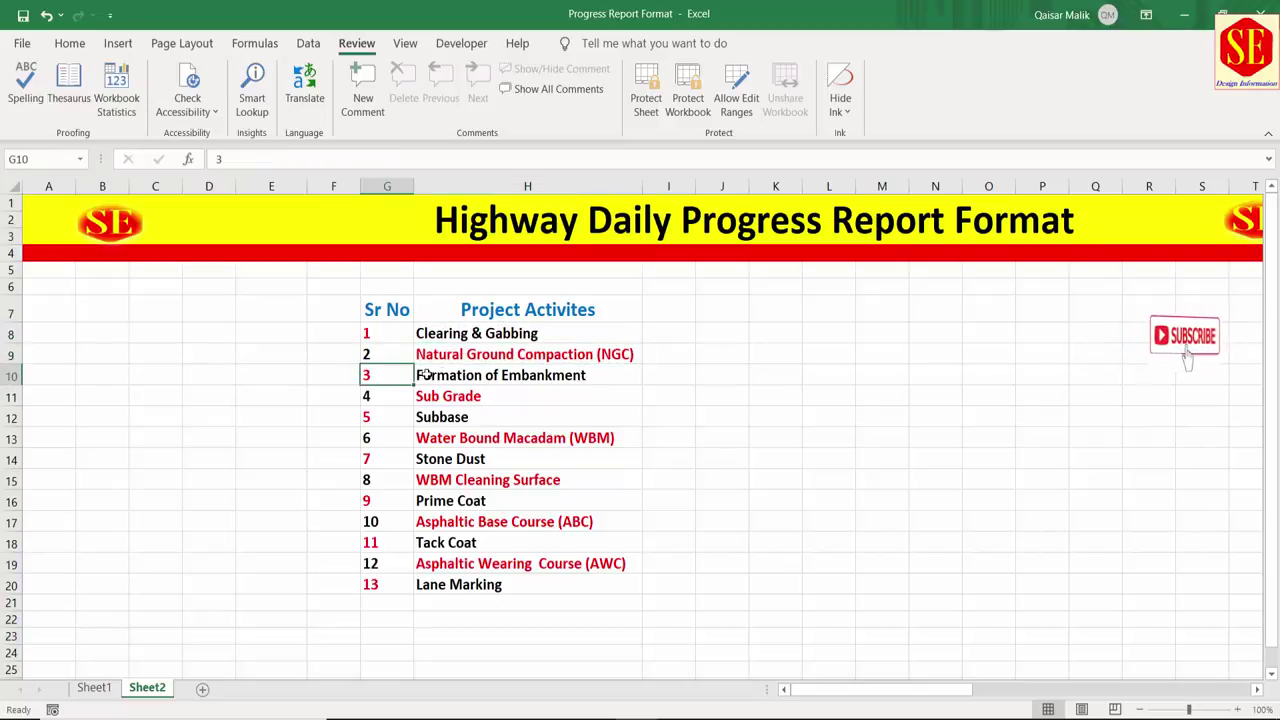
left_click(425, 373)
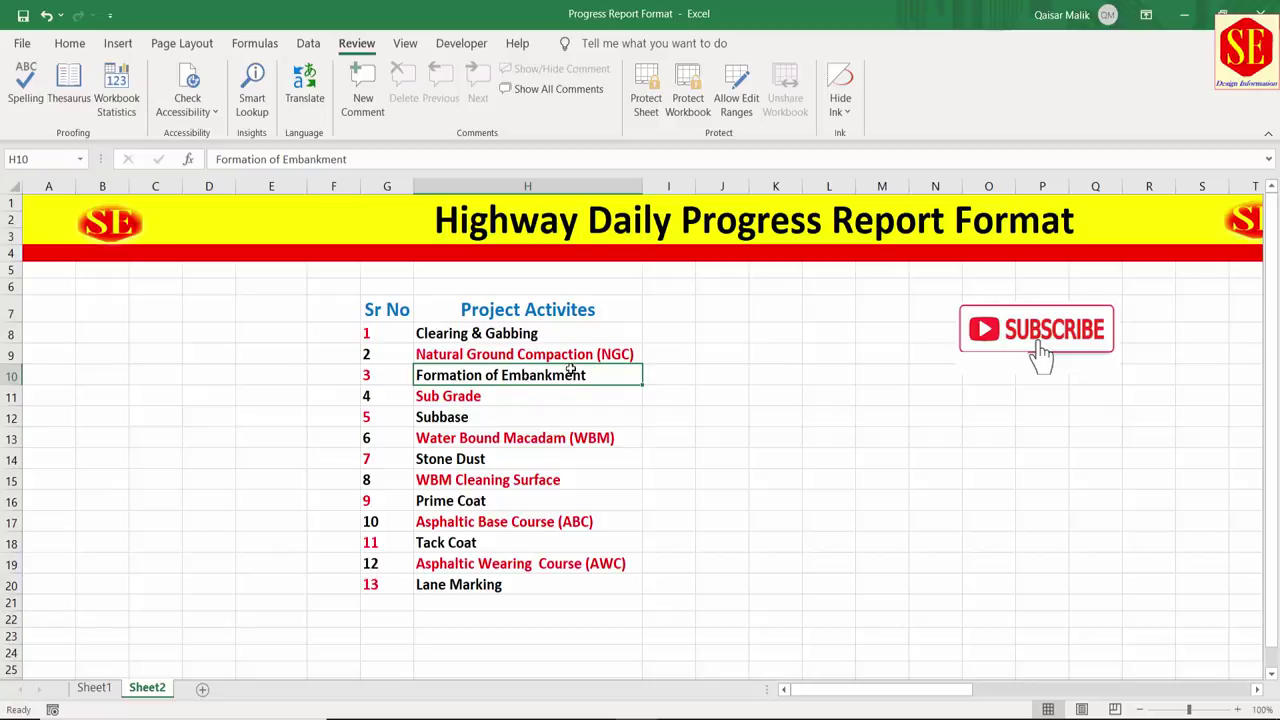
left_click(473, 399)
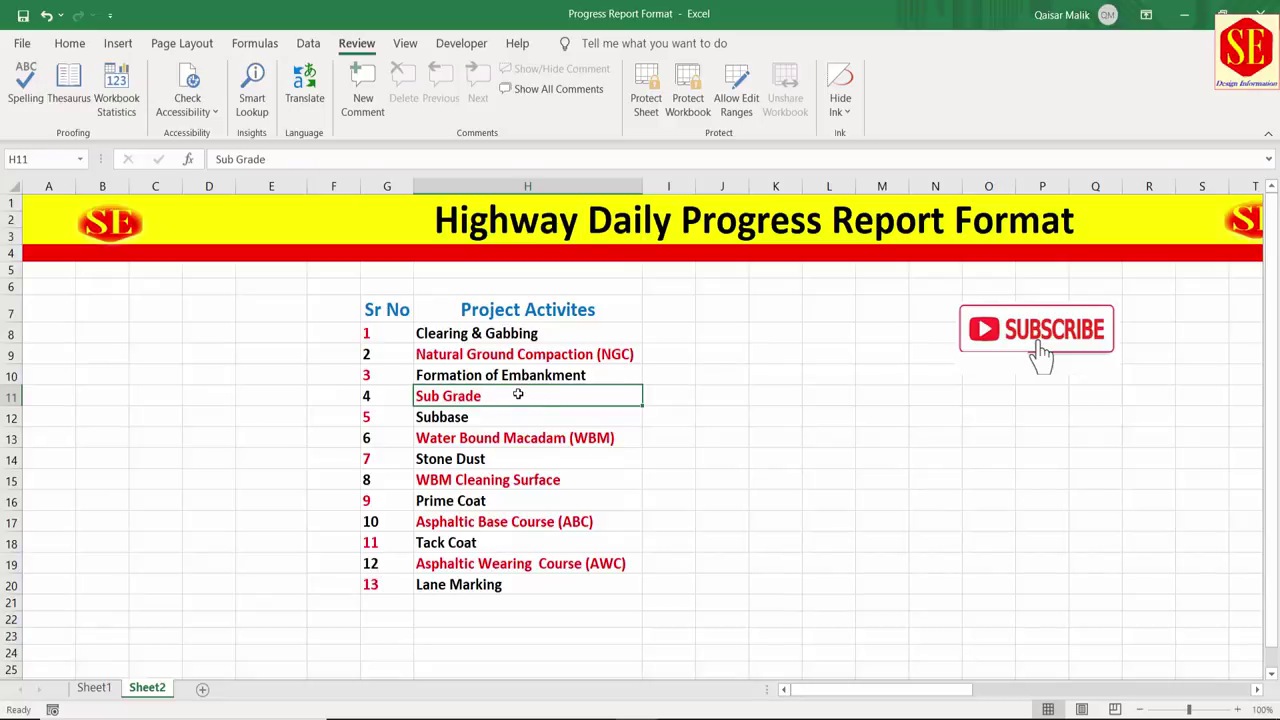
left_click(492, 419)
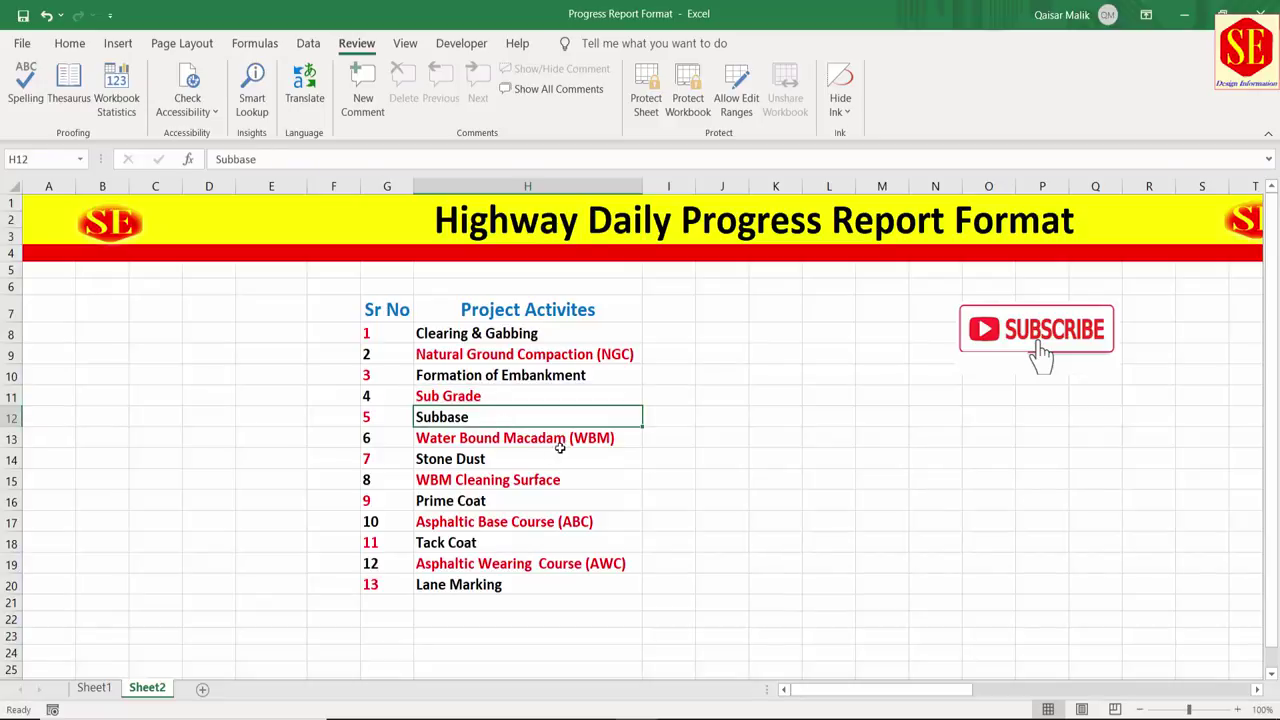
left_click(394, 421)
left_click(476, 420)
left_click(396, 437)
left_click(505, 447)
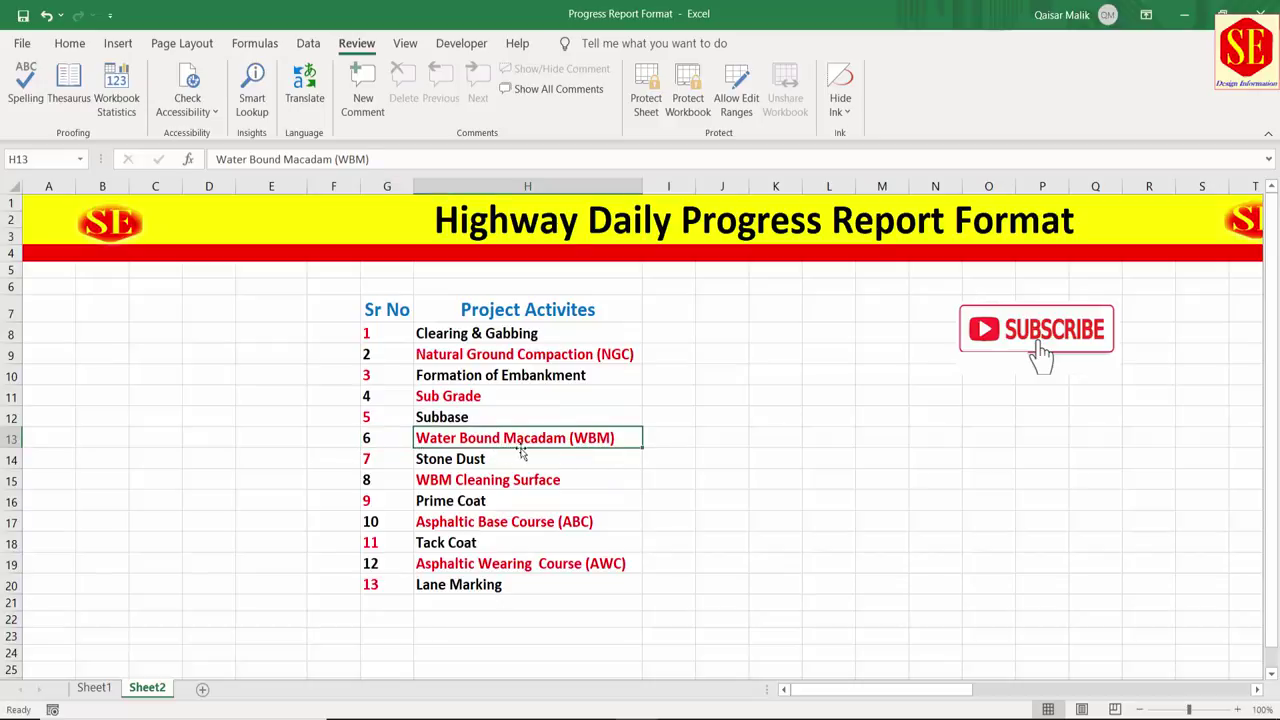
left_click(408, 461)
left_click(468, 461)
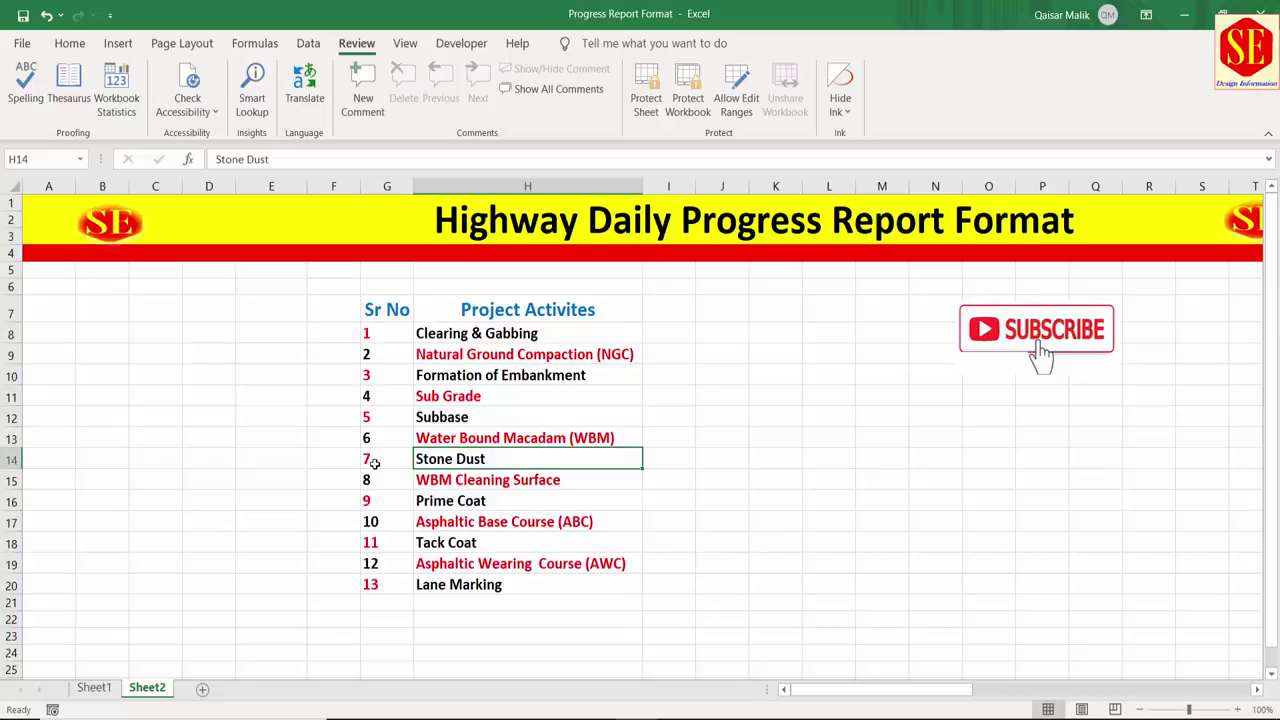
- Review the remaining activities through Lane Marking and select the list H7:H20
left_click(411, 489)
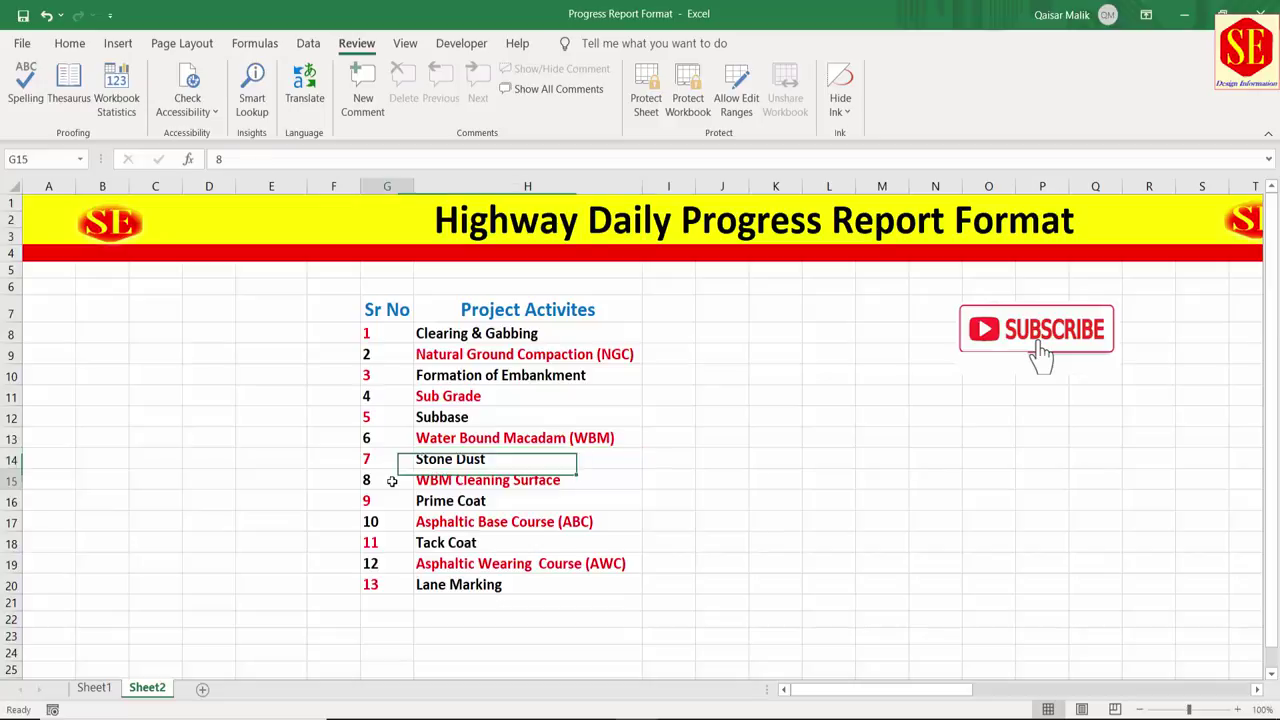
left_click(479, 487)
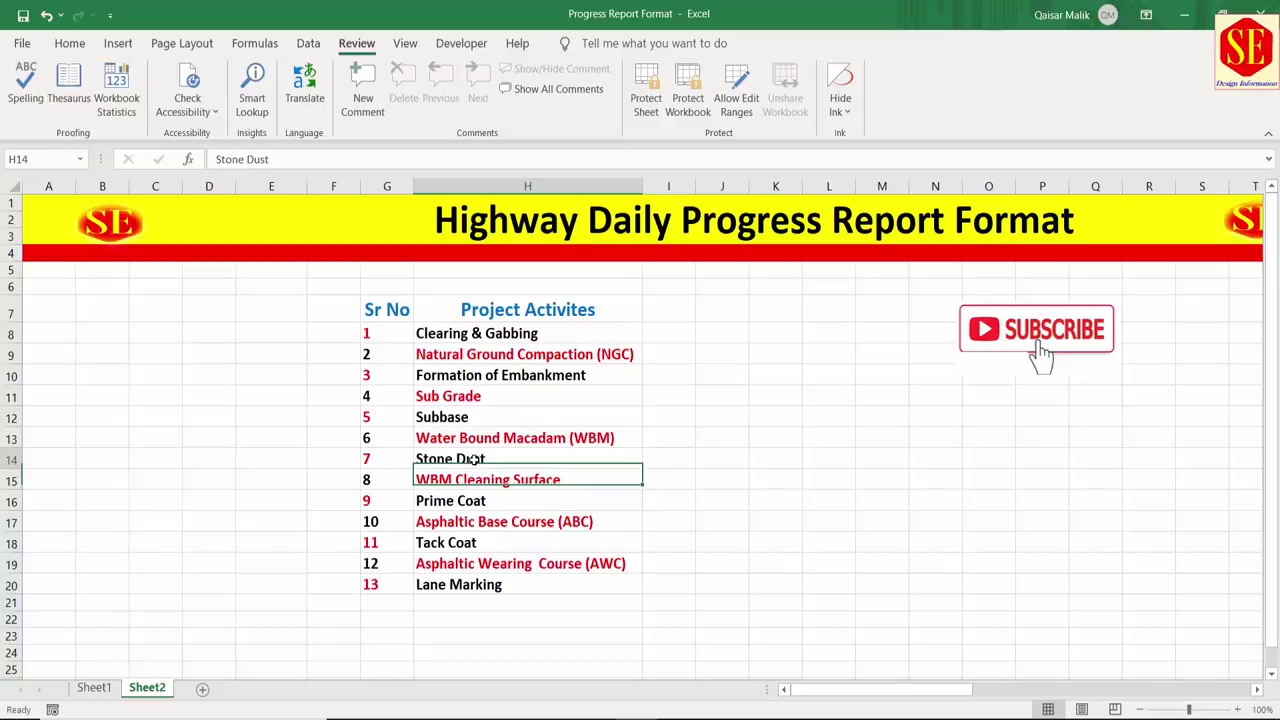
key("Up")
left_click(463, 480)
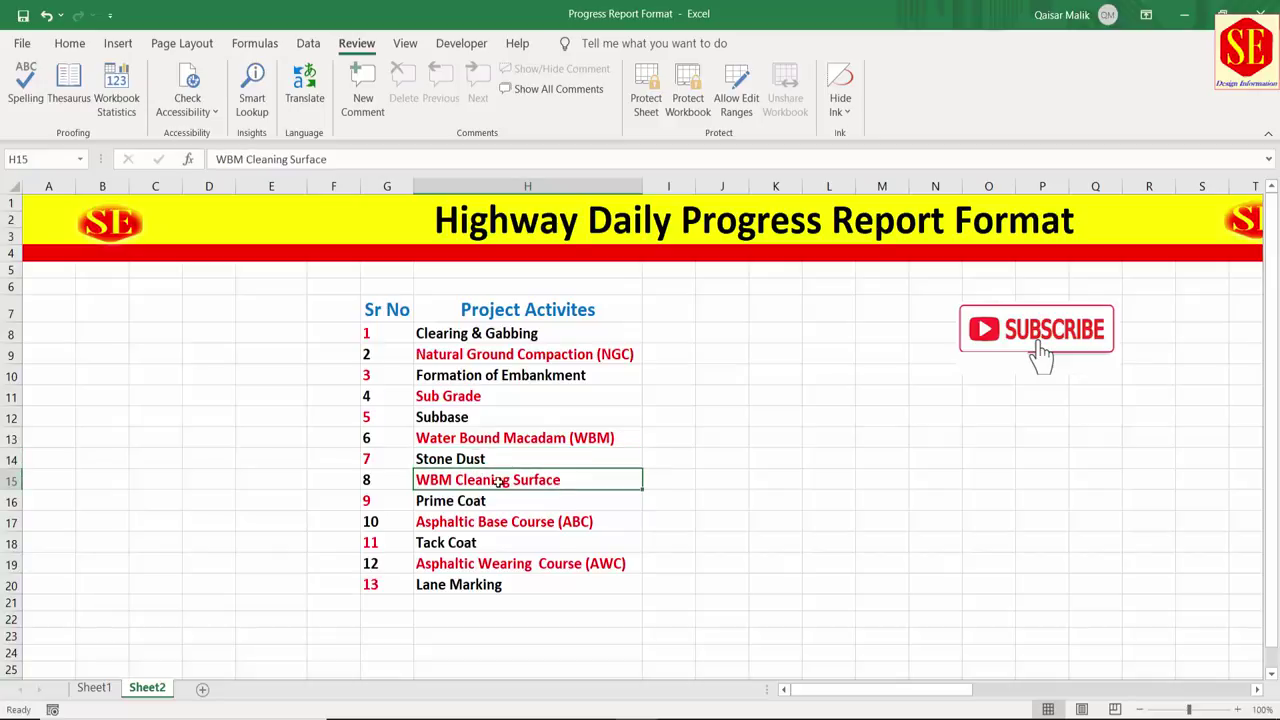
left_click(471, 499)
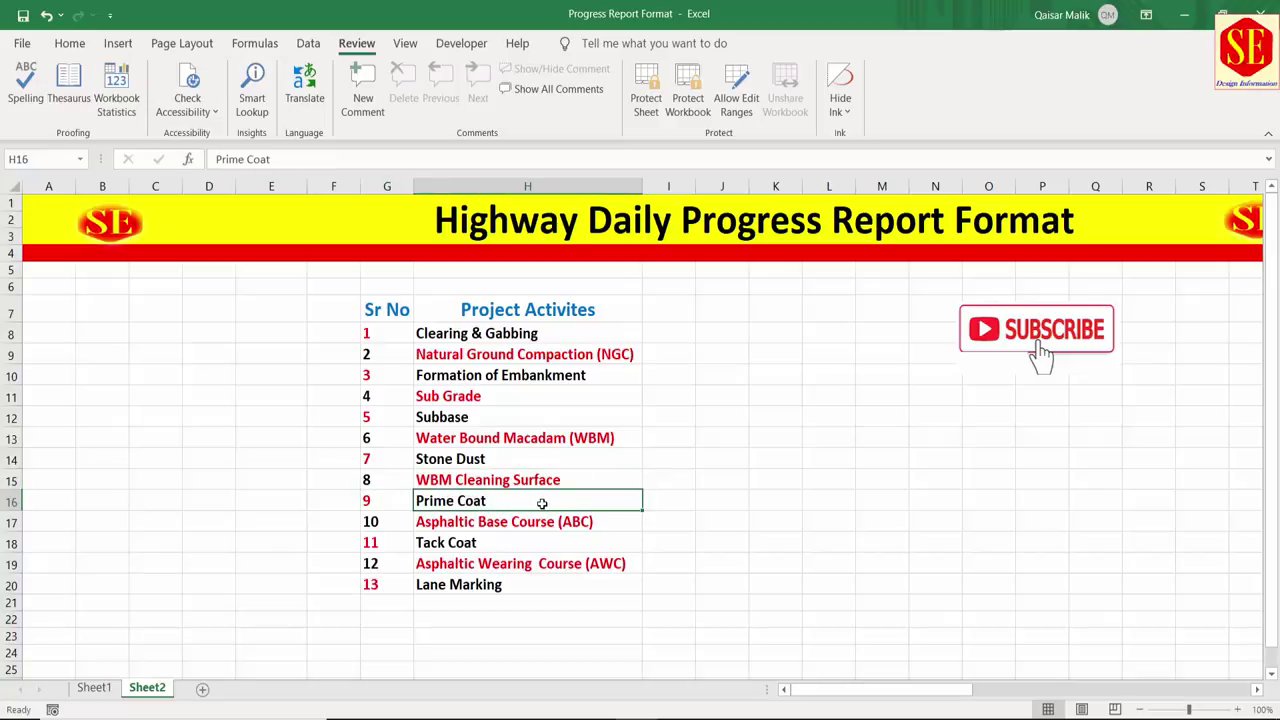
left_click(410, 522)
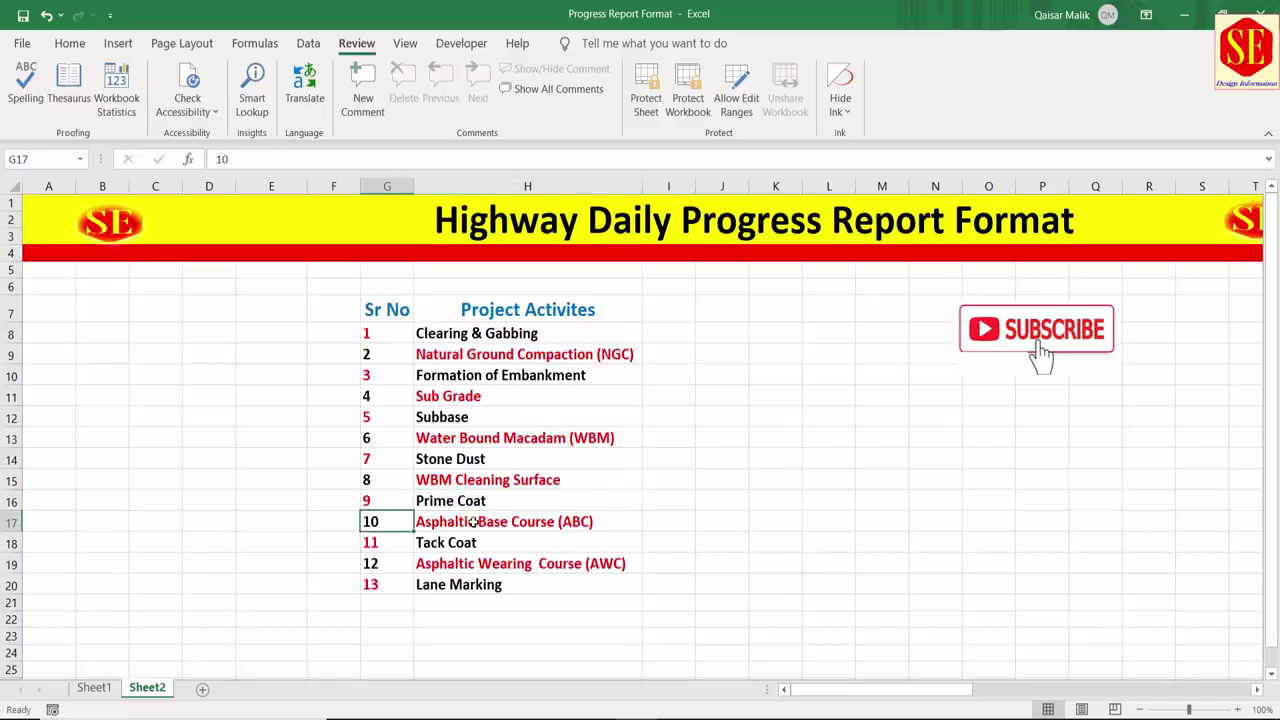
left_click(522, 521)
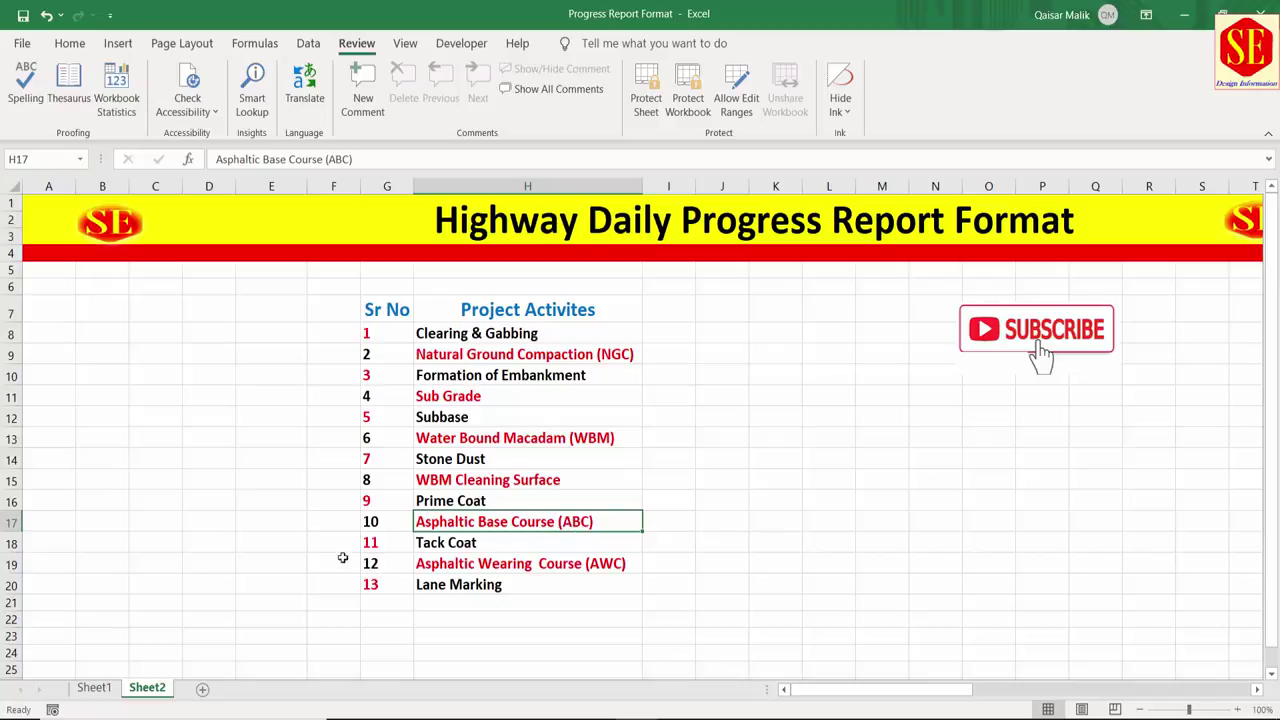
left_click(410, 543)
left_click(483, 545)
left_click(483, 524)
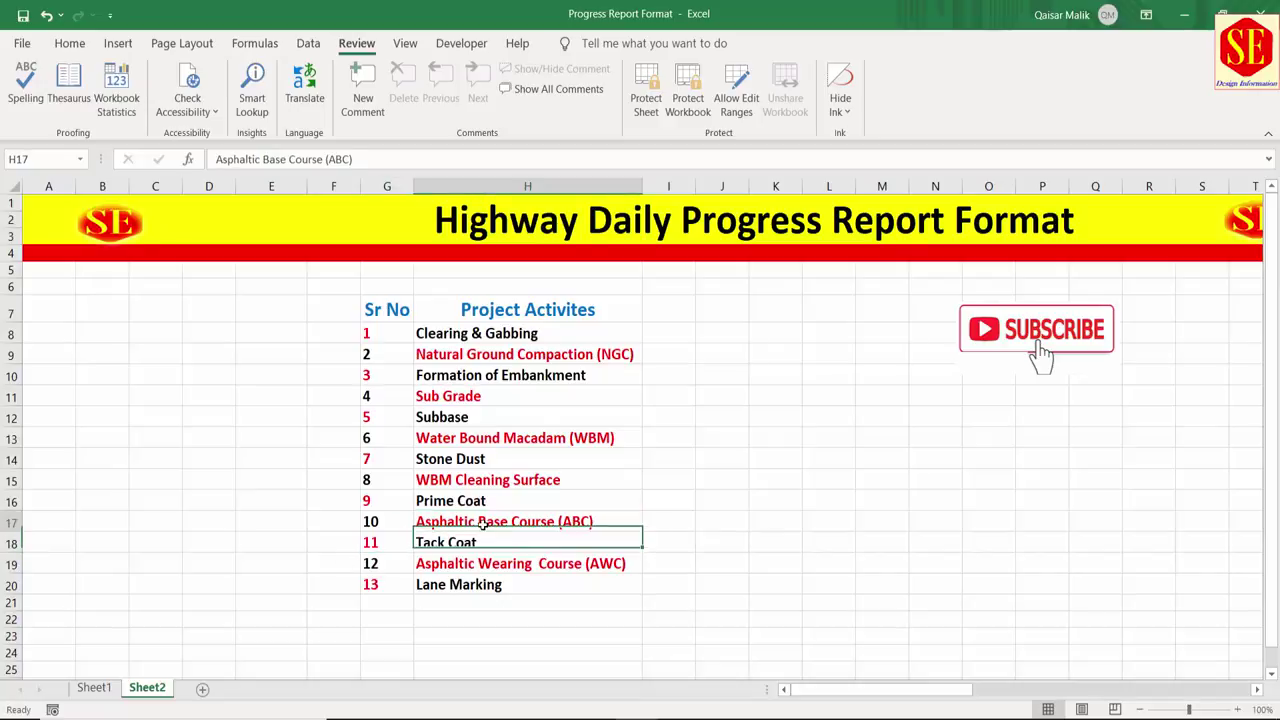
left_click(472, 542)
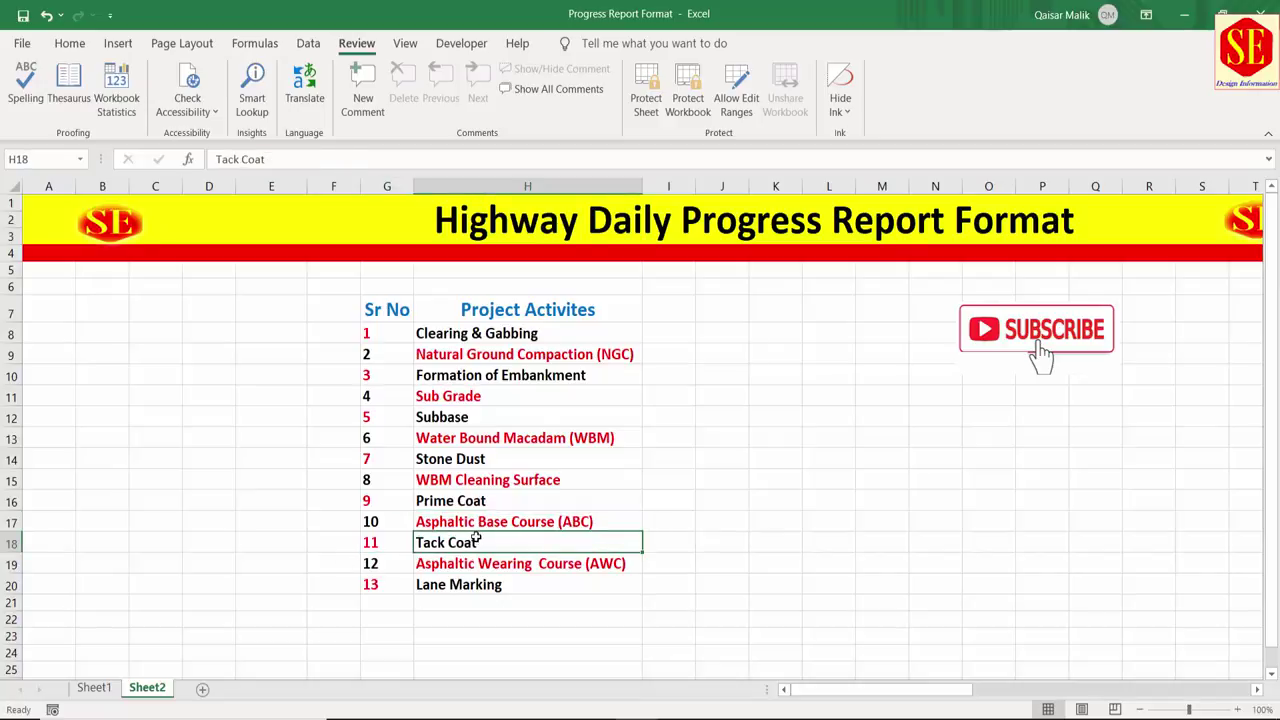
left_click(378, 566)
left_click(480, 565)
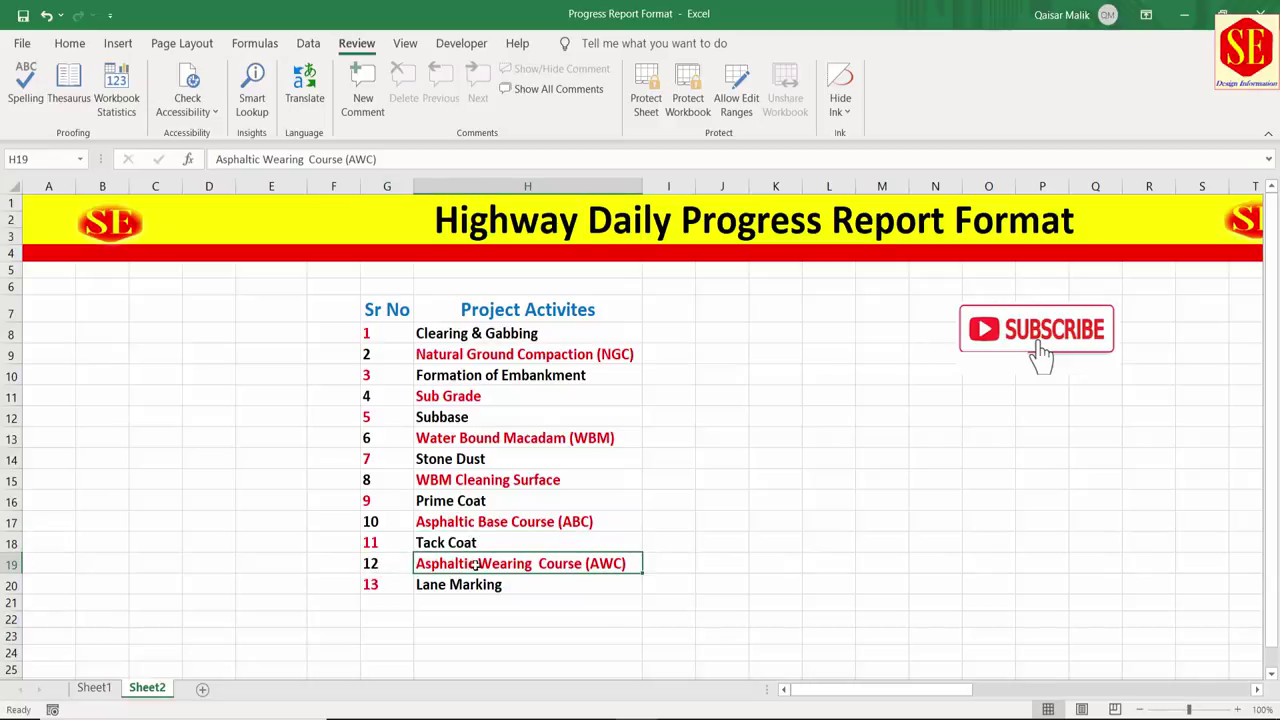
left_click(368, 563)
left_click(440, 565)
left_click(390, 588)
left_click(464, 586)
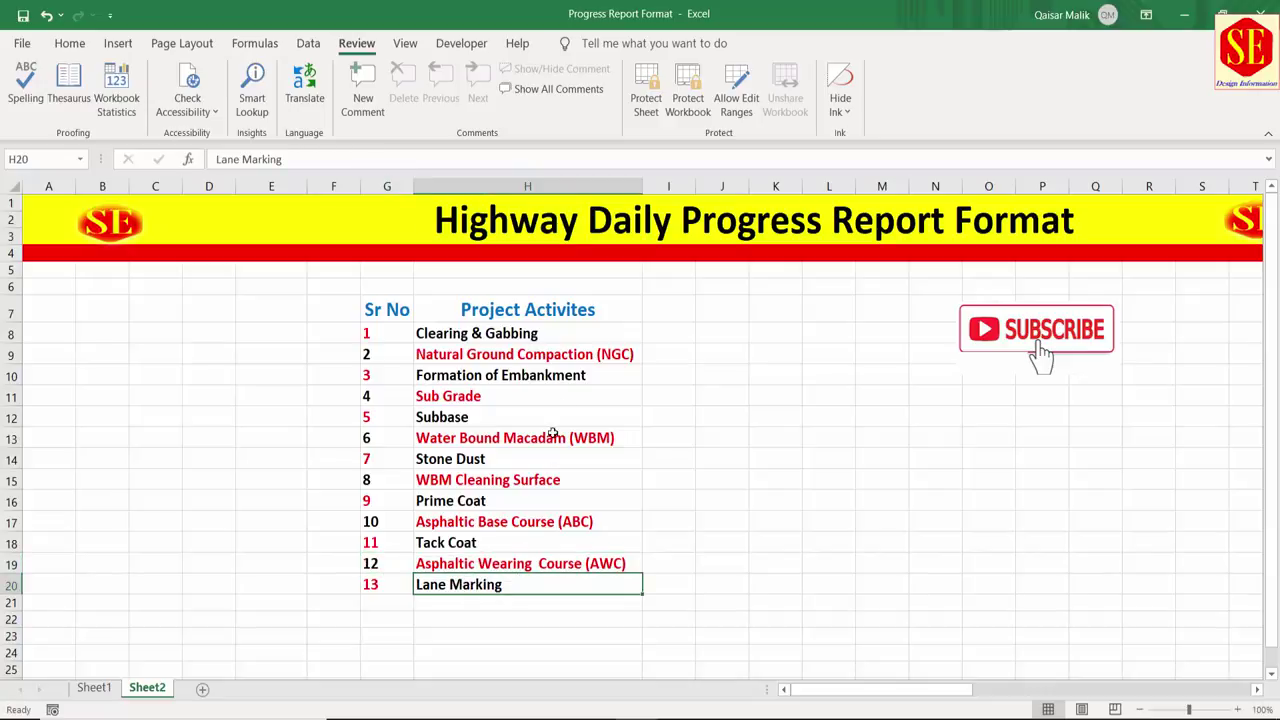
left_click(548, 316)
left_click_drag(498, 311, 494, 588)
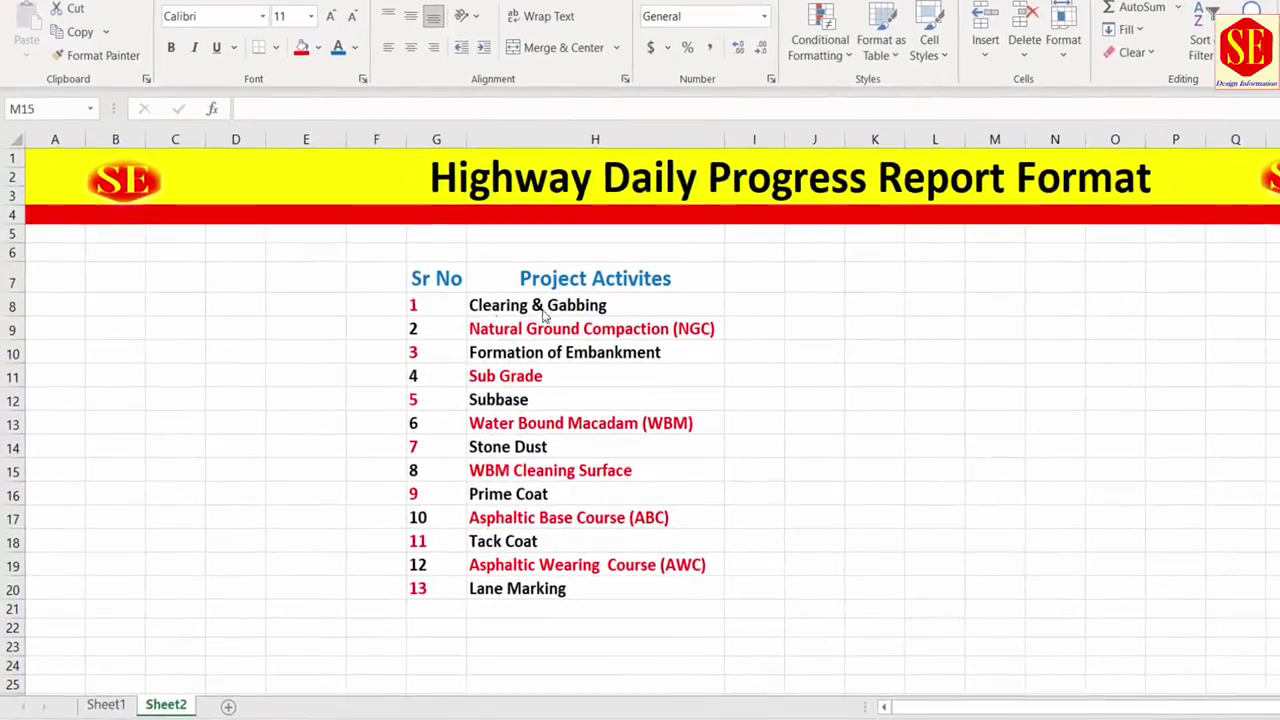
- Enter Sr No in A6 and widen column B to fit activity names
left_click(506, 320)
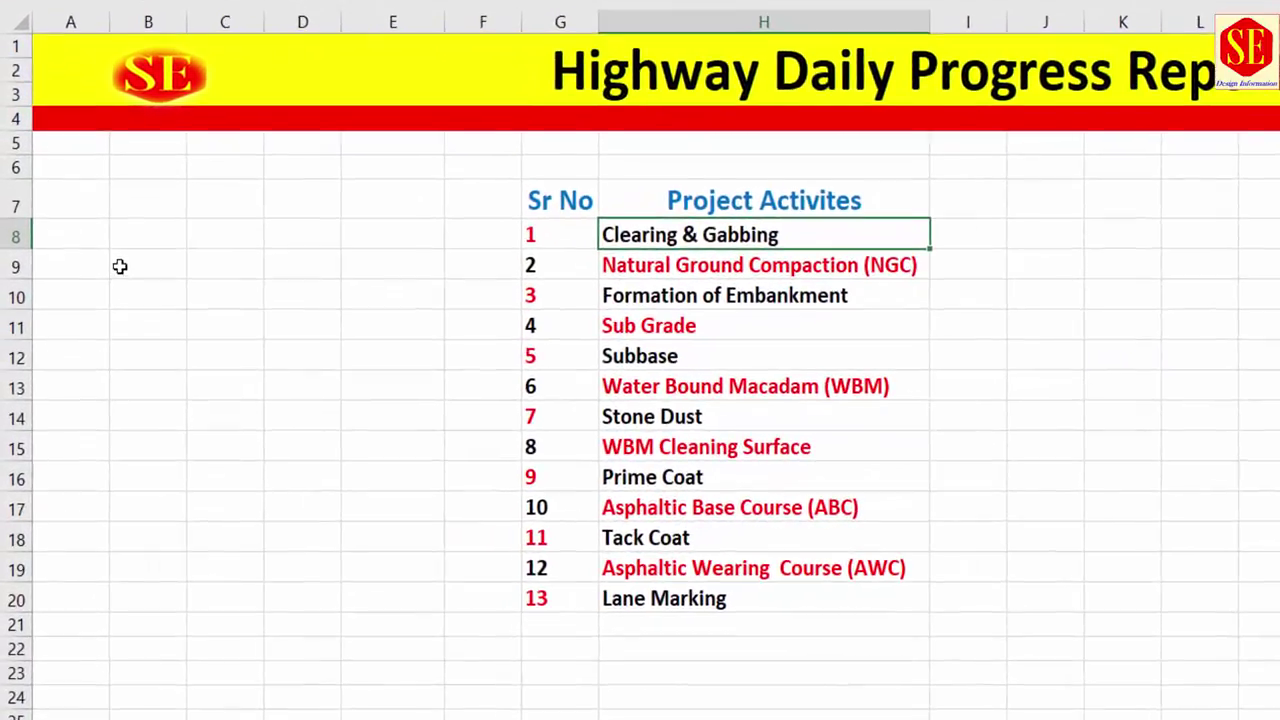
left_click(69, 160)
type("Sr No")
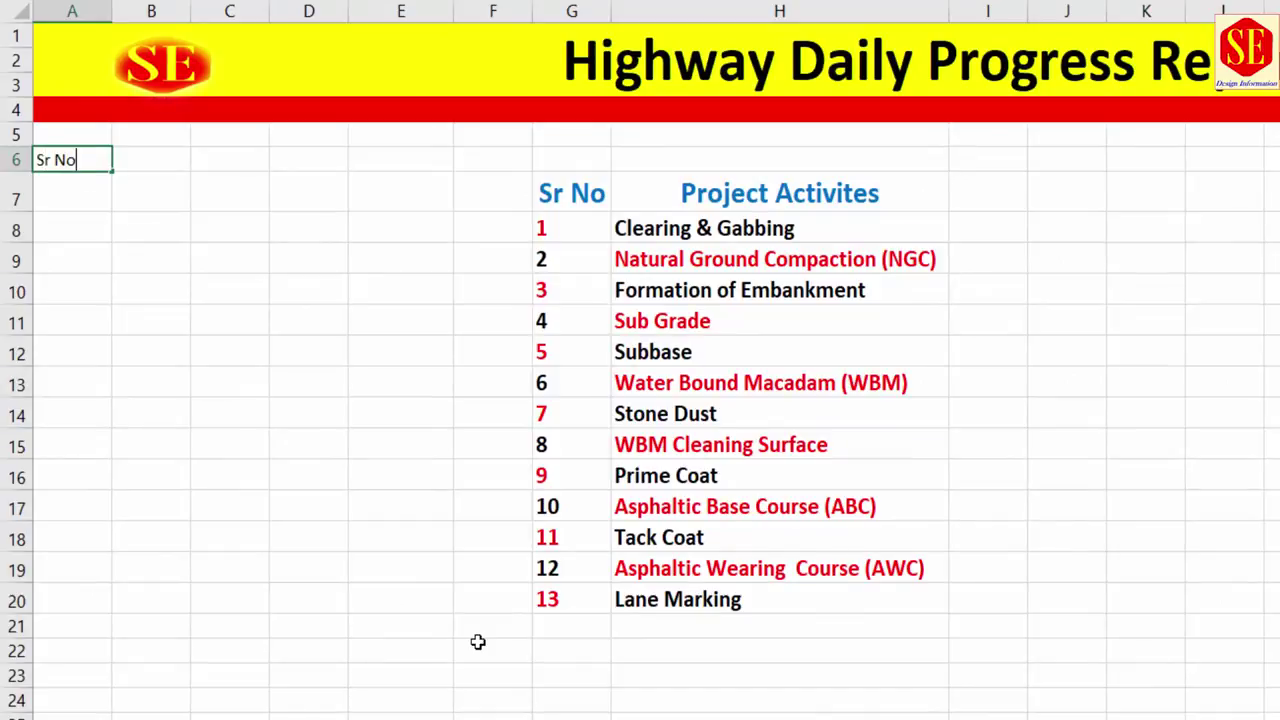
left_click(171, 162)
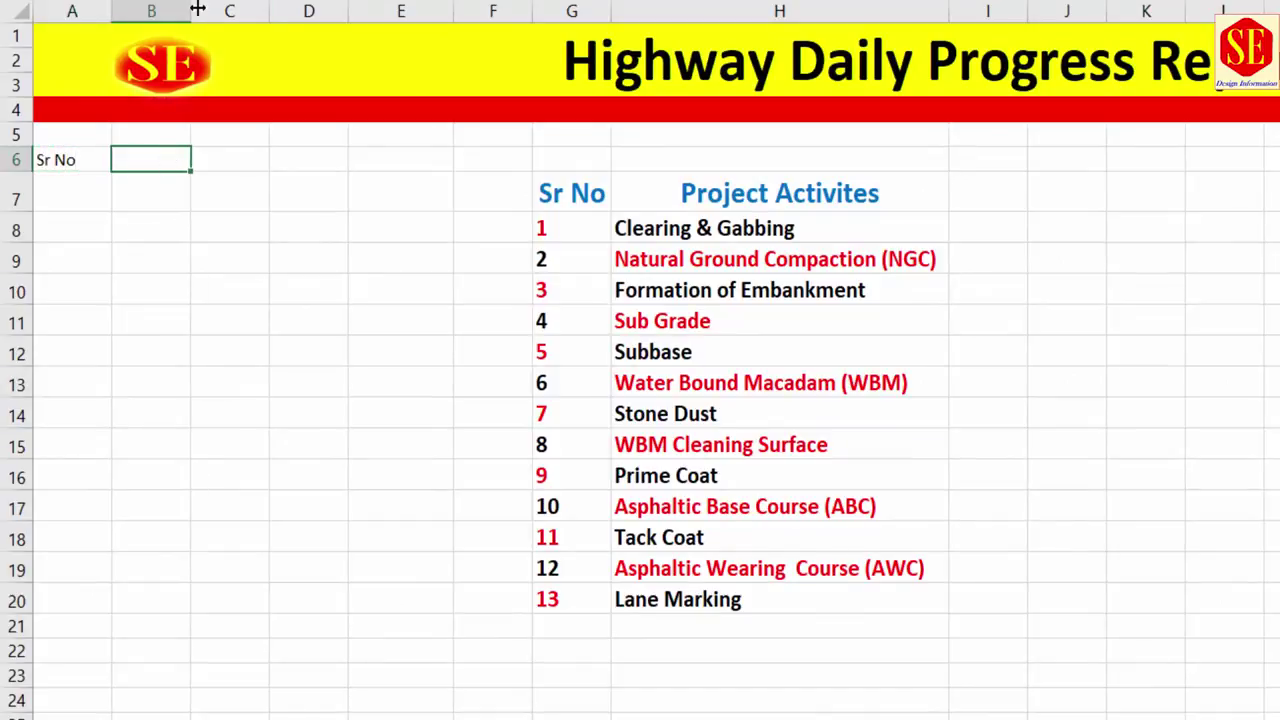
left_click_drag(197, 9, 338, 9)
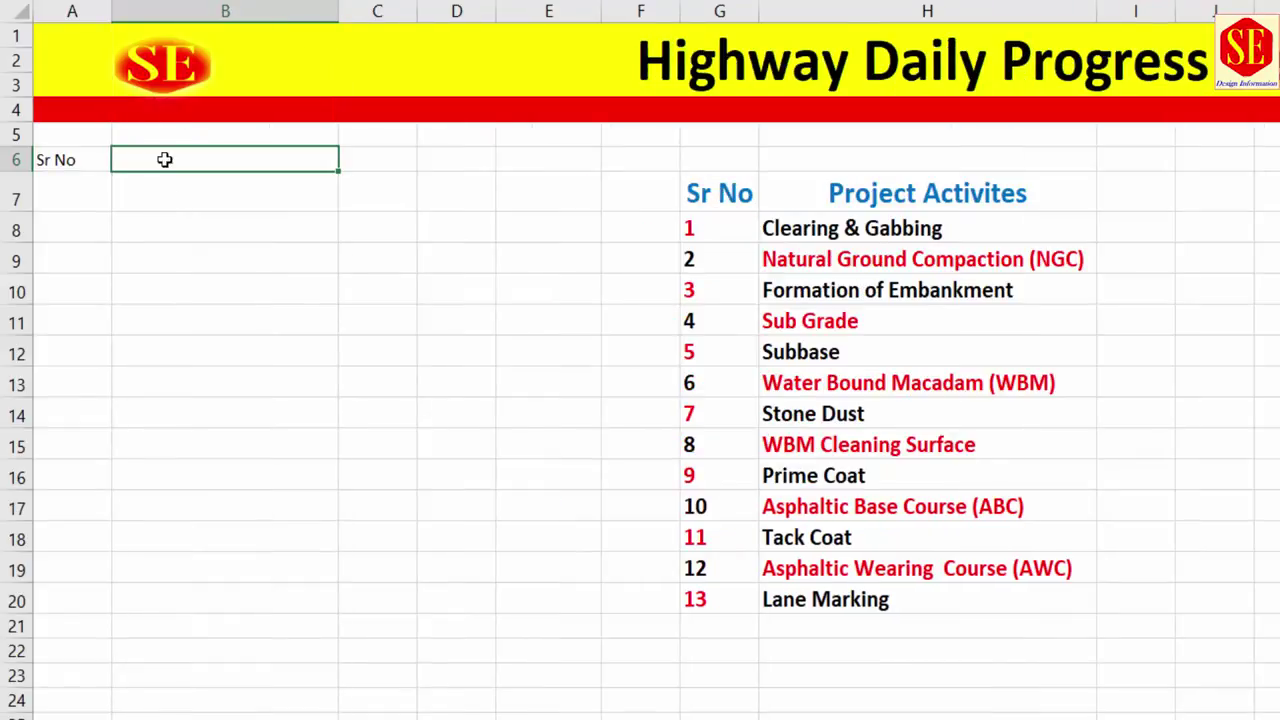
- Type the heading 'Project Work Activites' in B6
left_click(55, 165)
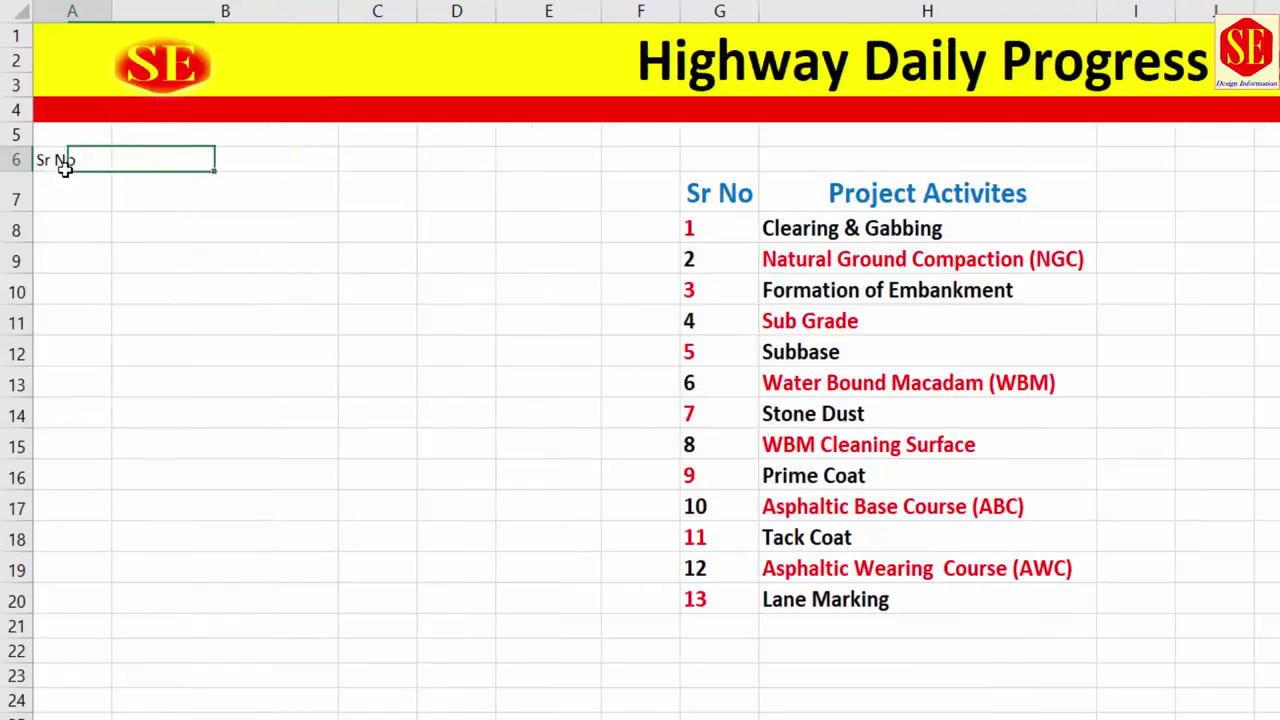
left_click(249, 180)
left_click(837, 194)
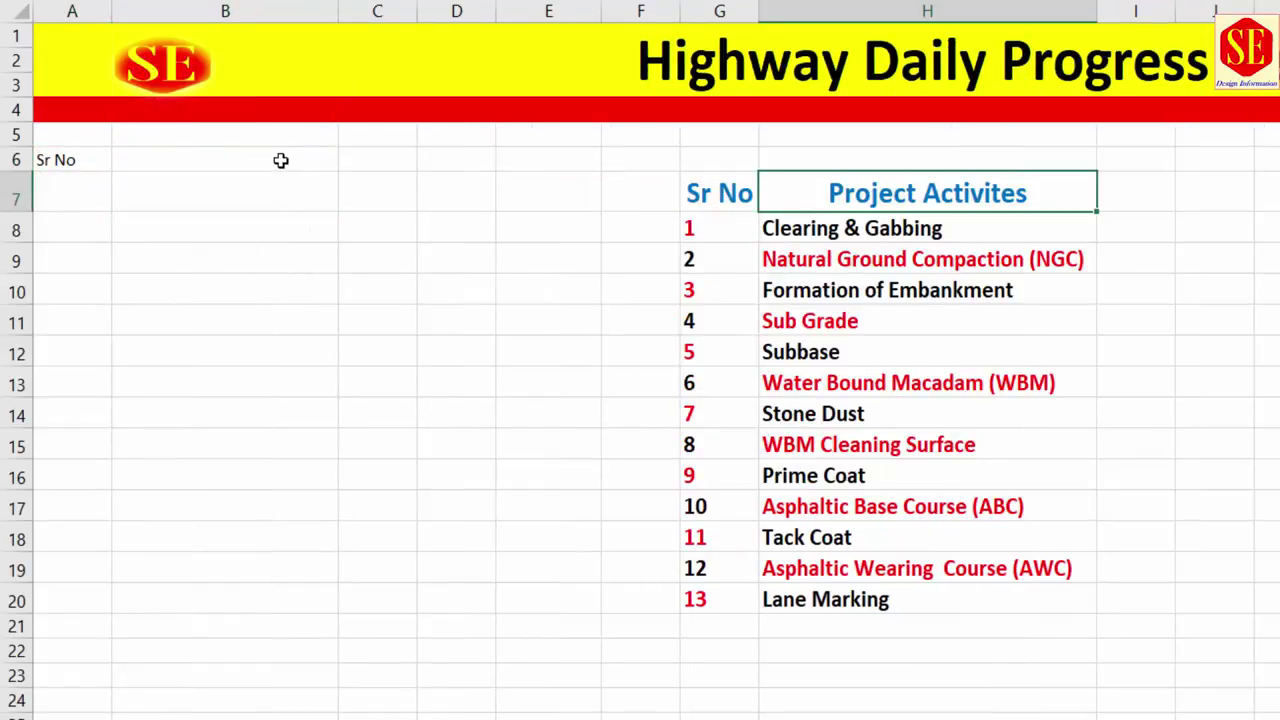
left_click(281, 160)
type("Proj")
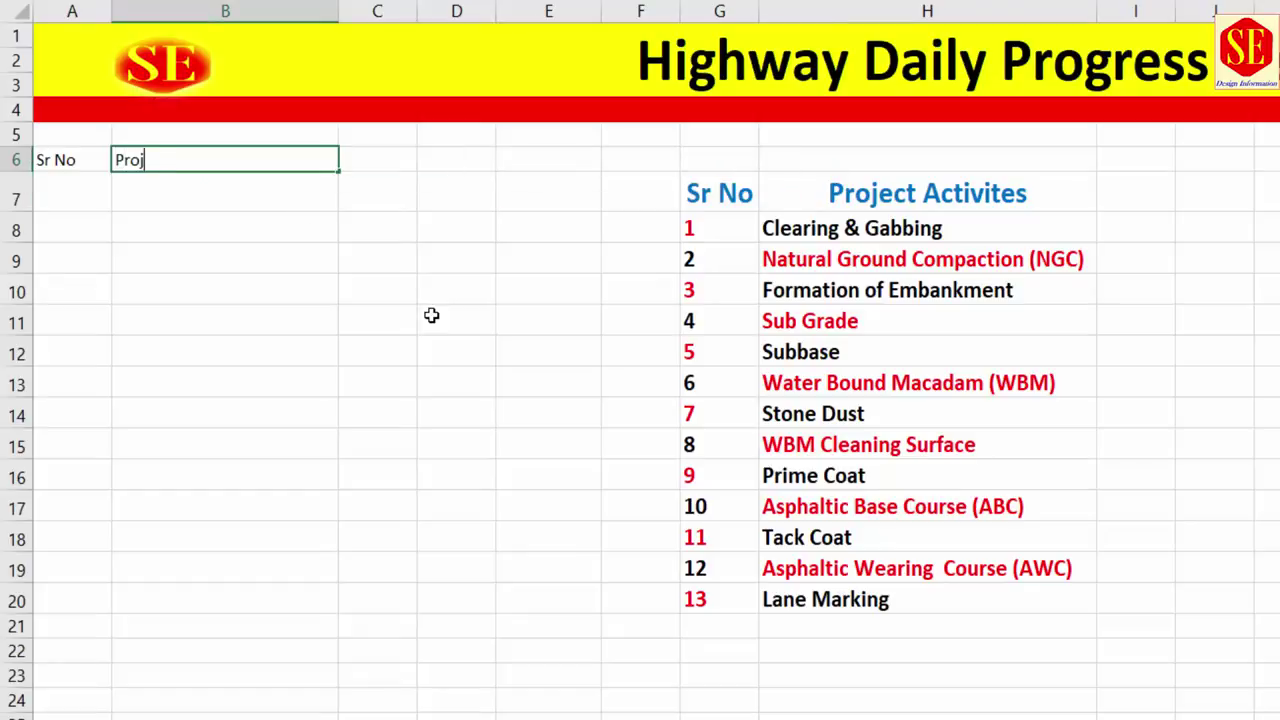
type("ect")
type(" Work Acti")
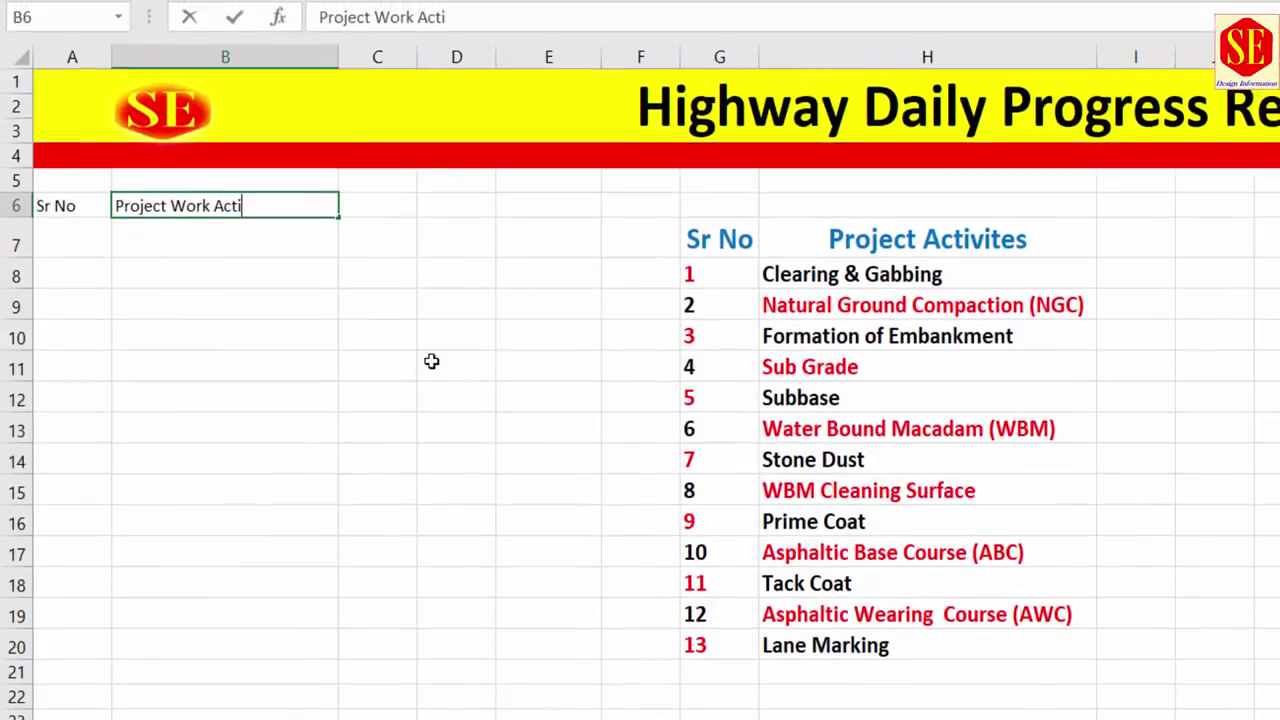
type("vites")
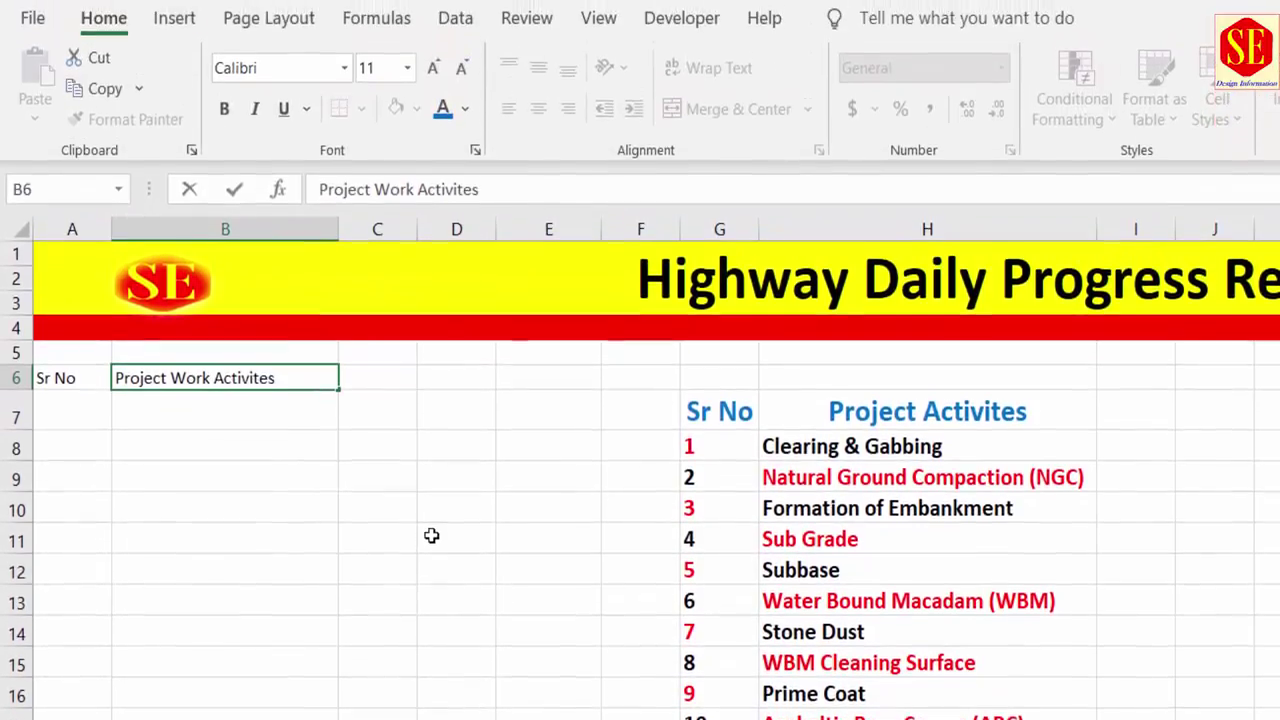
- Commit the B6 heading and enter serial number 1 in A7
left_click(237, 463)
key("Up")
key("Up")
left_click(218, 437)
left_click(43, 400)
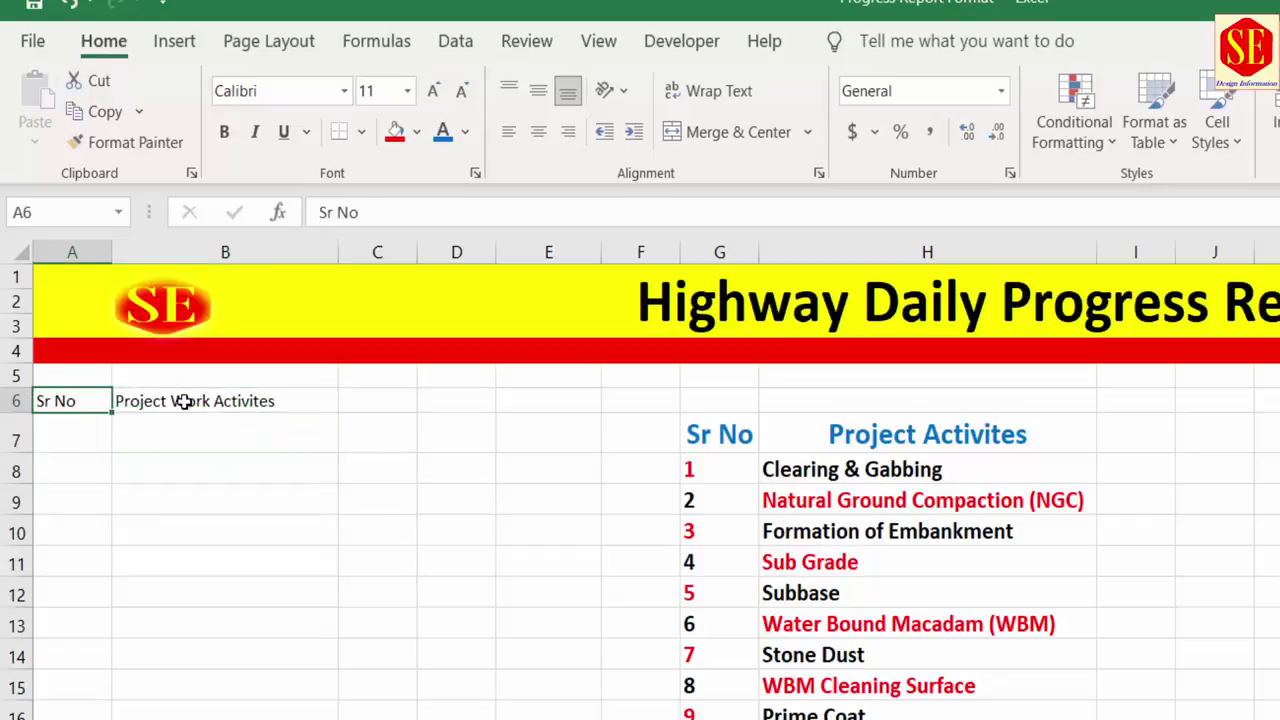
left_click(129, 423)
left_click(87, 440)
type("1")
key("Up")
- Make the A6:B6 headers bold, 14-point, with a light green fill
left_click(137, 400, "shift")
left_click(433, 91)
left_click(433, 91)
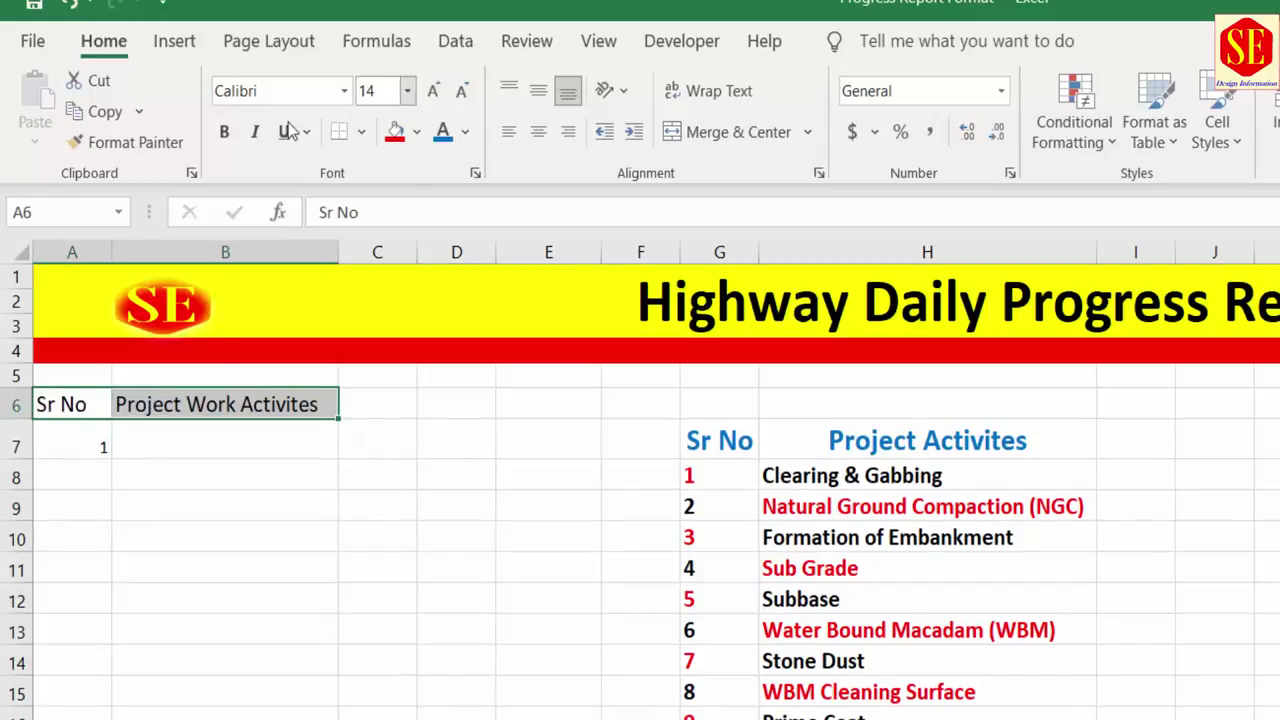
left_click(224, 131)
left_click(397, 147)
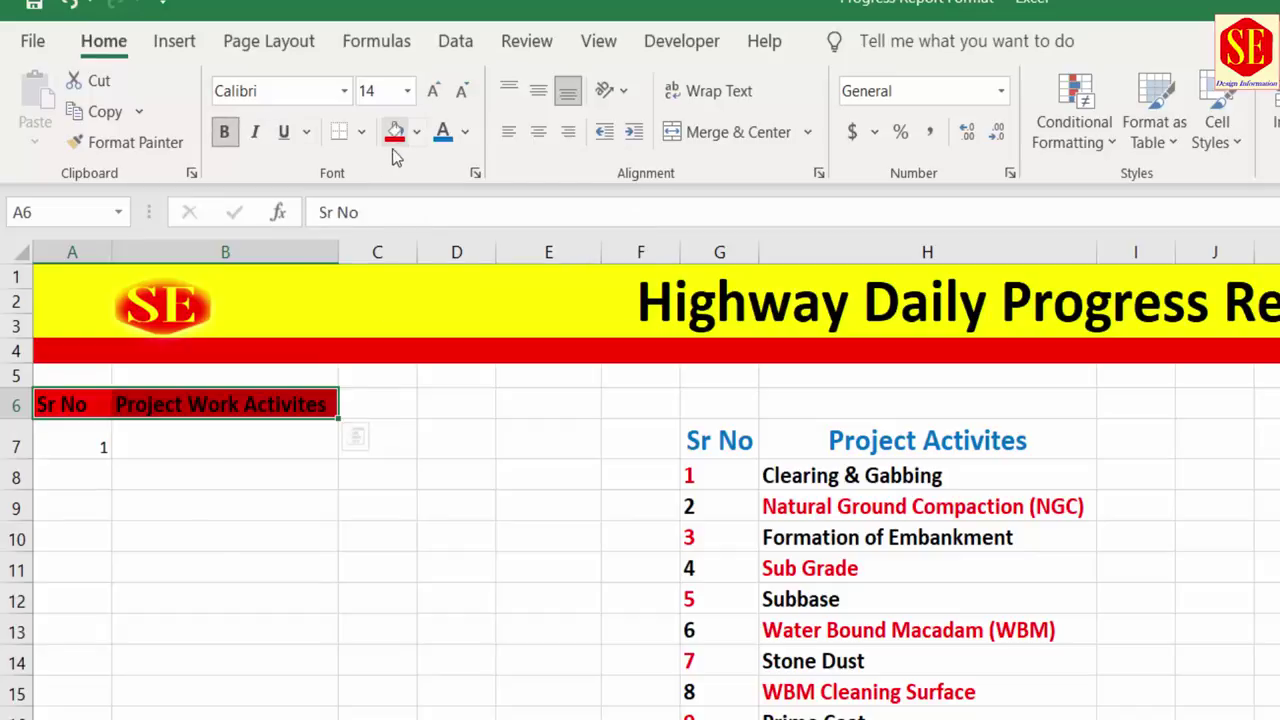
left_click(417, 140)
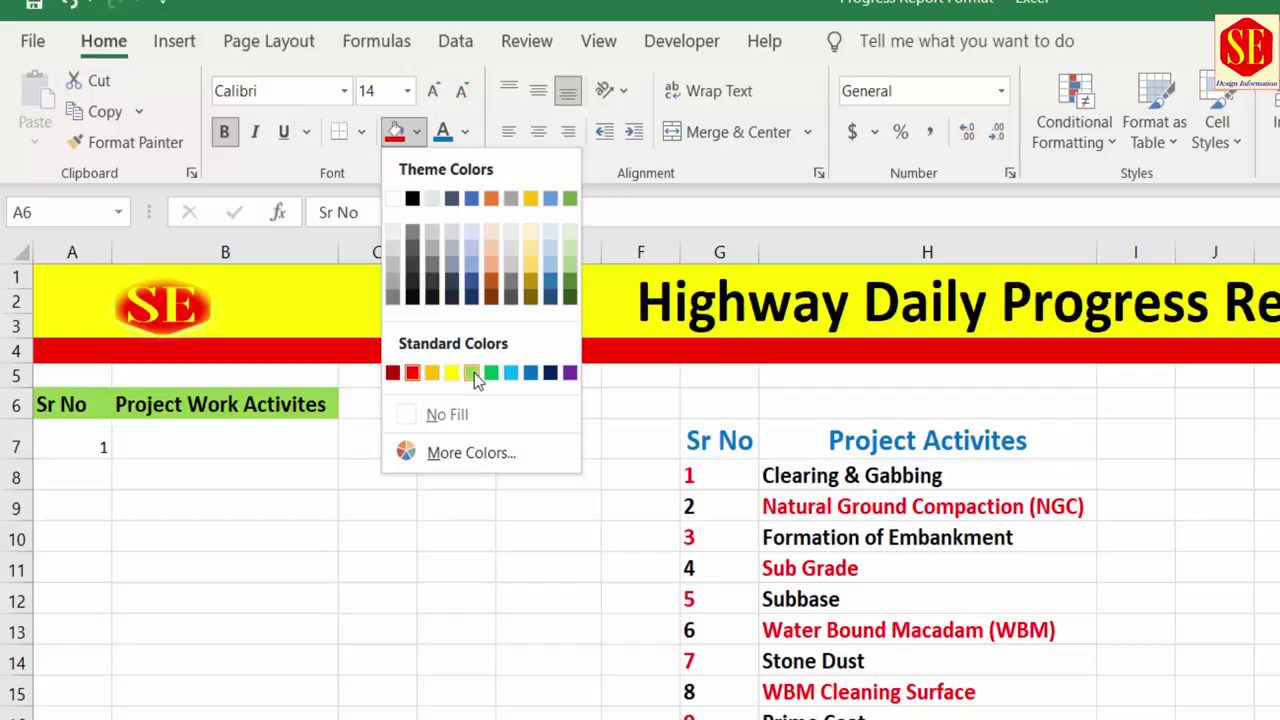
left_click(471, 381)
left_click(372, 560)
- Make row 6 taller, middle-align the header text and colour it white
left_click(242, 401)
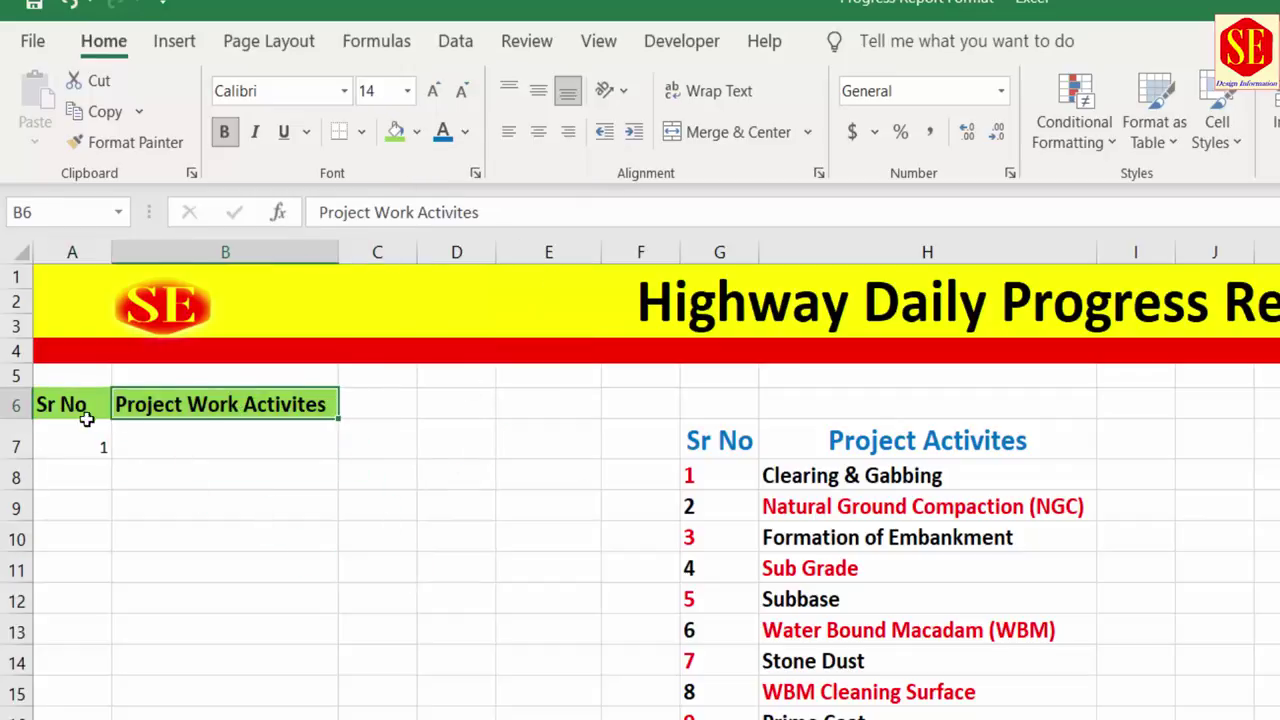
mouse_move(26, 419)
left_mouse_down()
mouse_move(26, 446)
mouse_move(221, 417)
left_mouse_up()
left_click(50, 432)
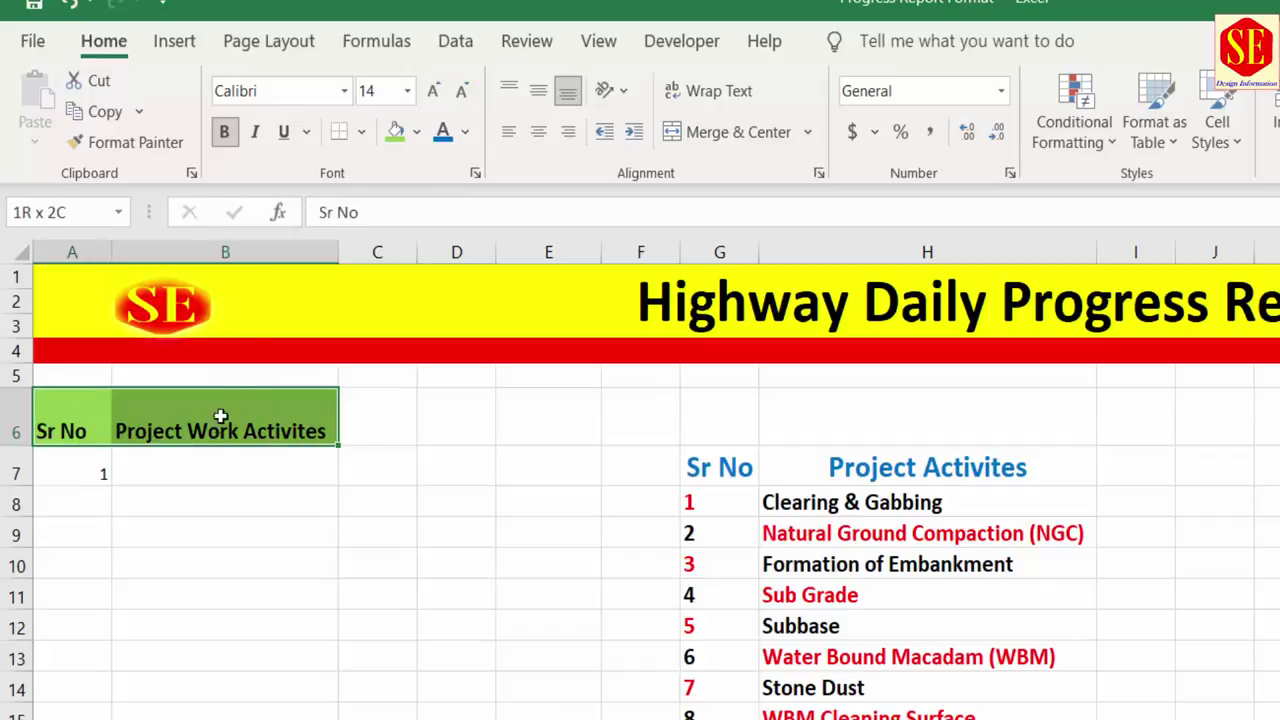
left_click(538, 91)
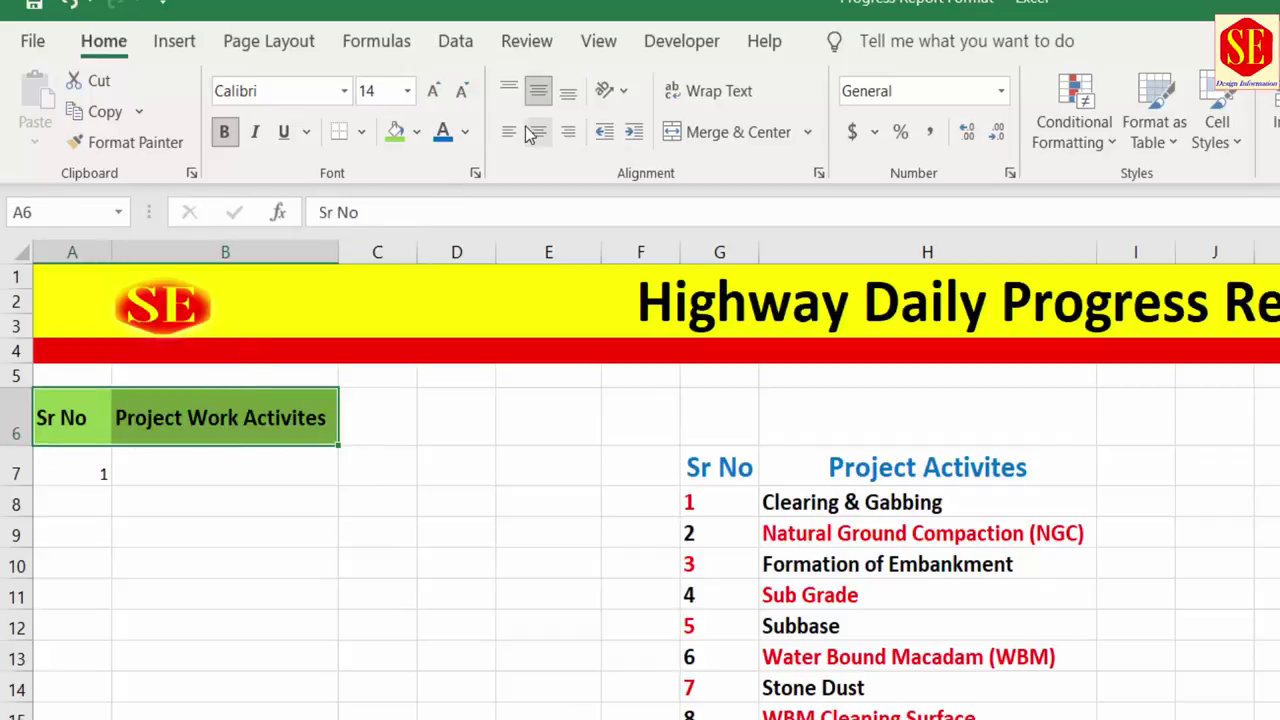
left_click(465, 132)
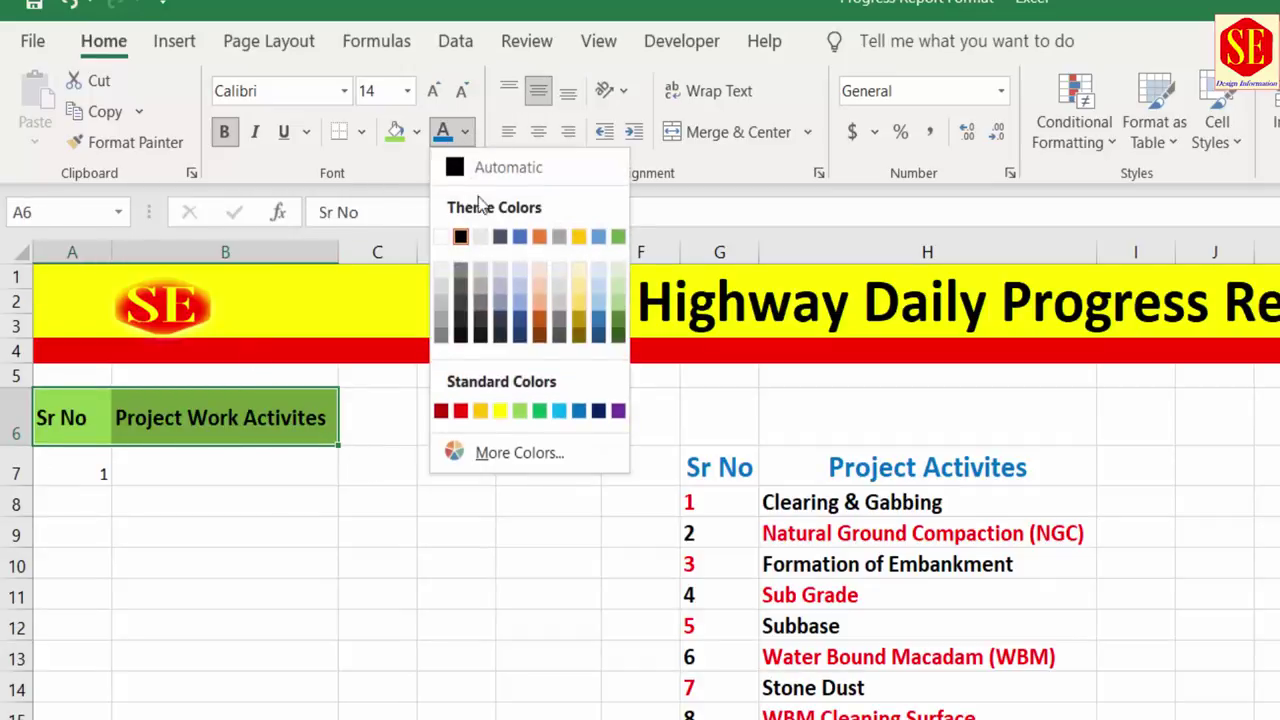
left_click(442, 236)
left_click(331, 526)
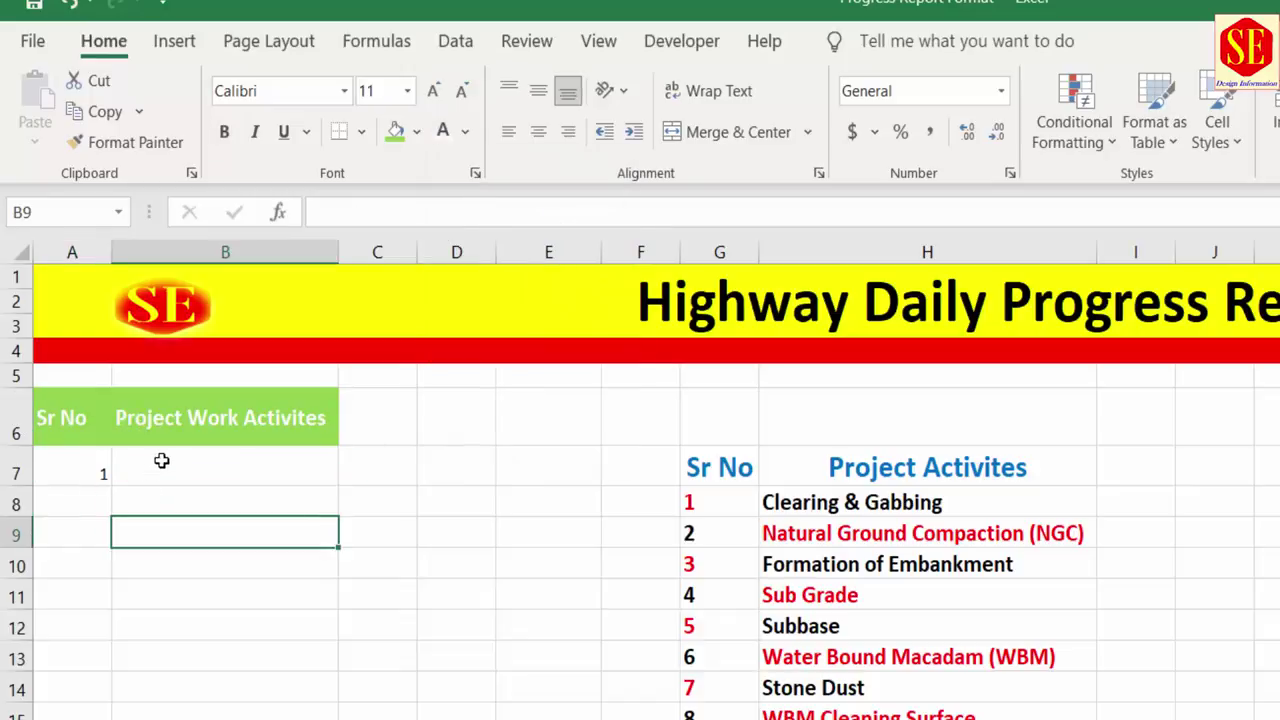
- Select B7 and find Lane Marking in the source activity list
left_click(106, 474)
left_click(63, 420)
left_click(218, 436)
left_click(154, 466)
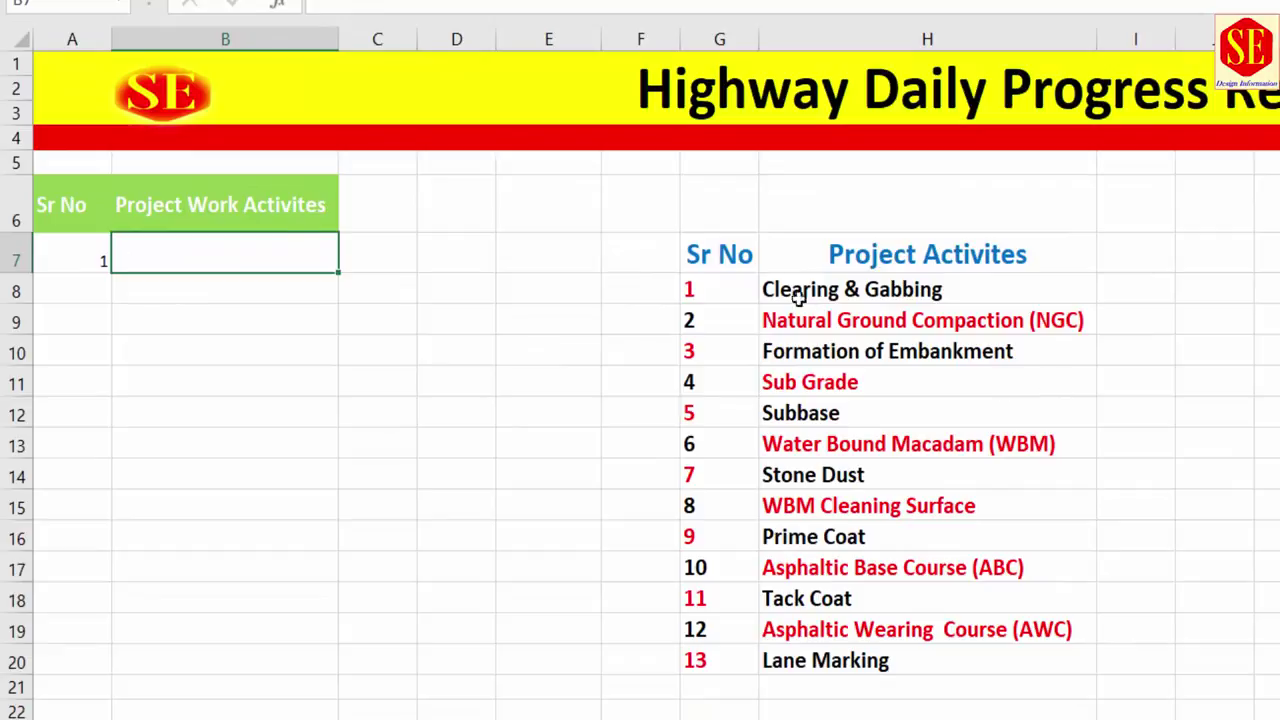
left_click(102, 258)
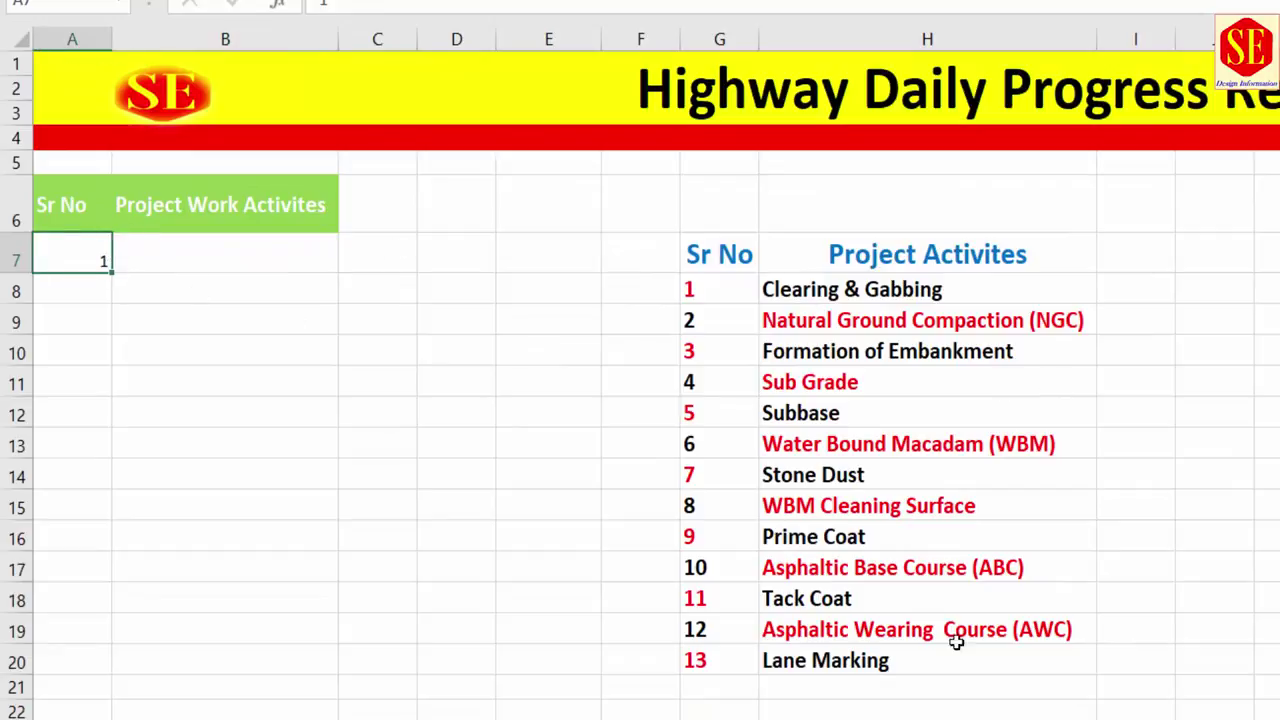
left_click(772, 300)
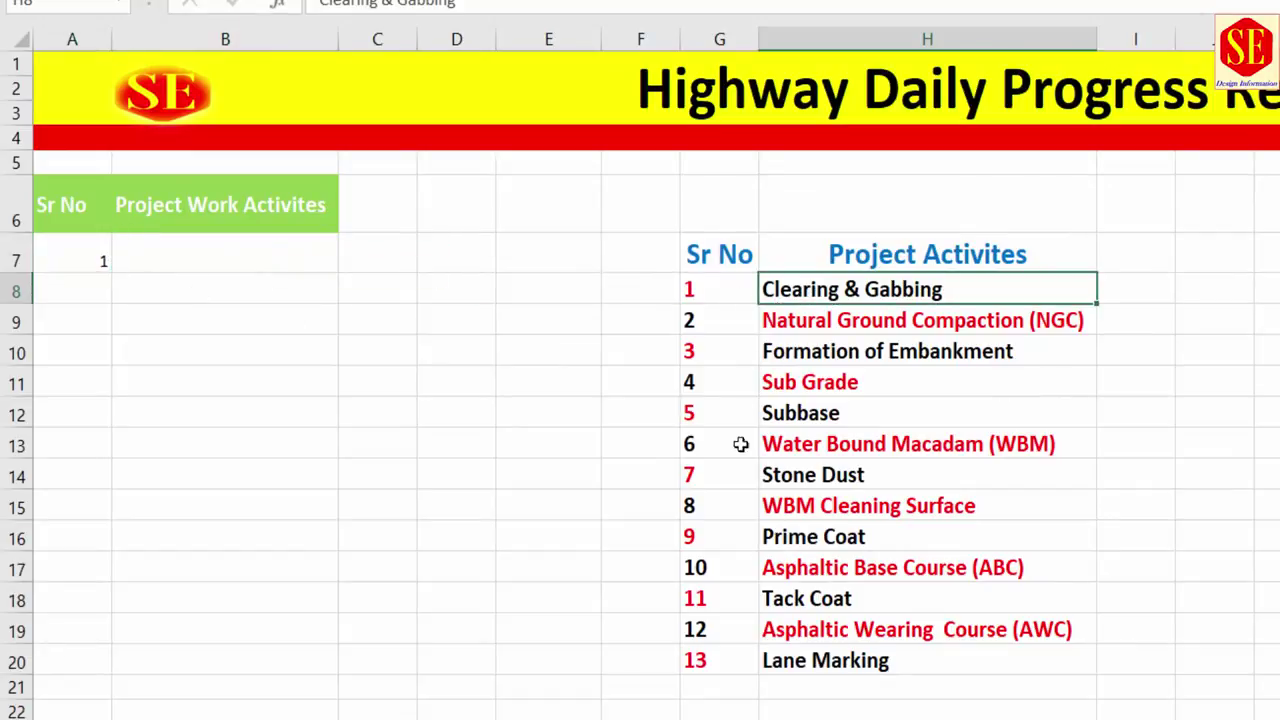
left_click(810, 658)
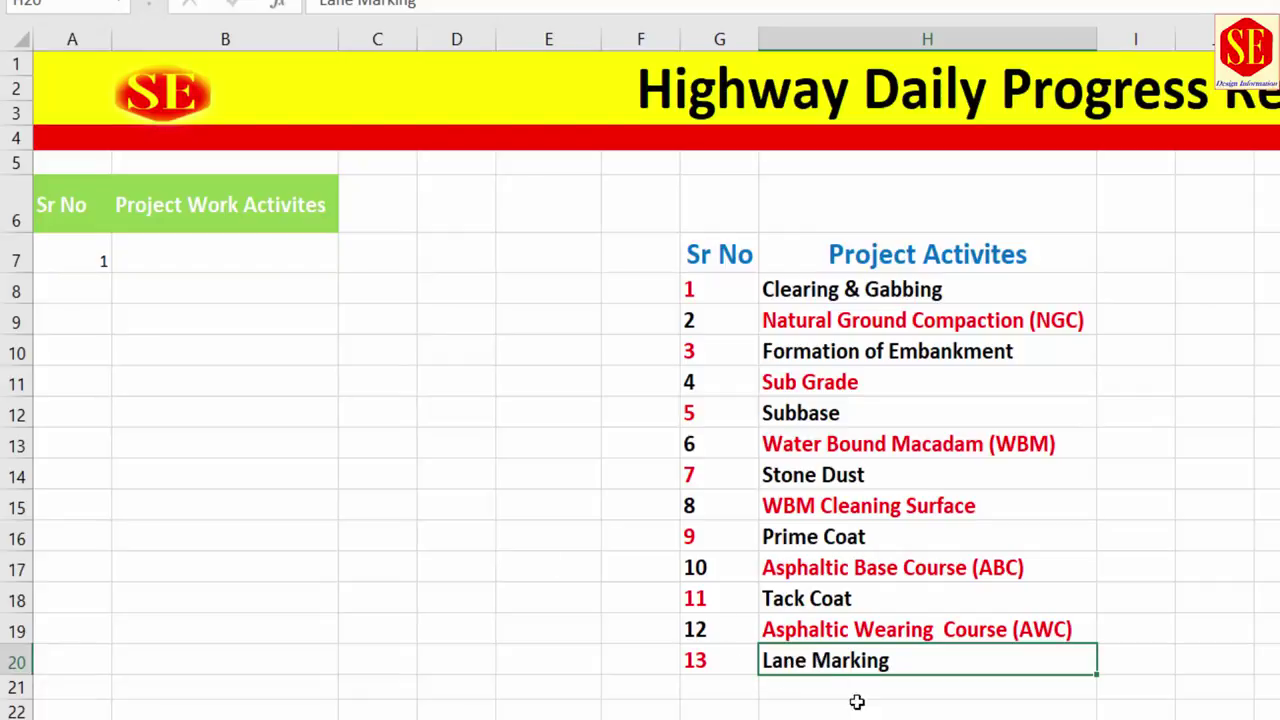
left_click(843, 633)
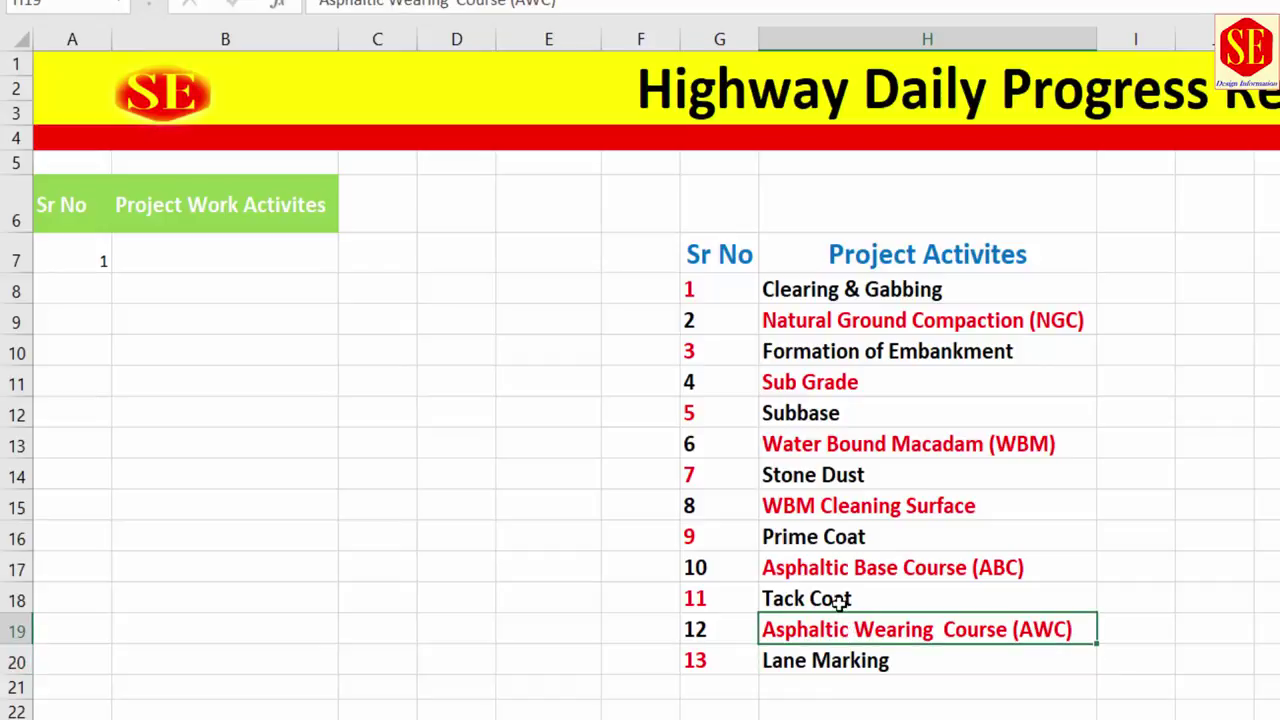
left_click(845, 597)
left_click(845, 568)
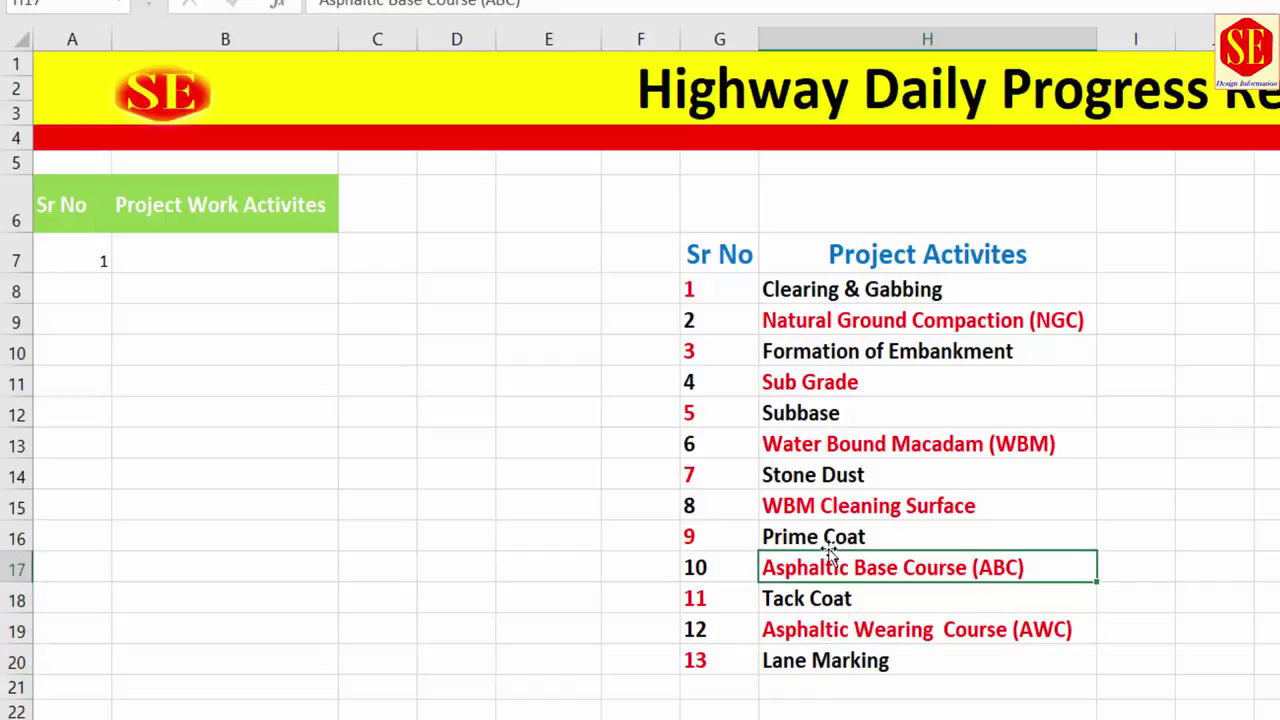
left_click(830, 537)
left_click(833, 512)
left_click(805, 477)
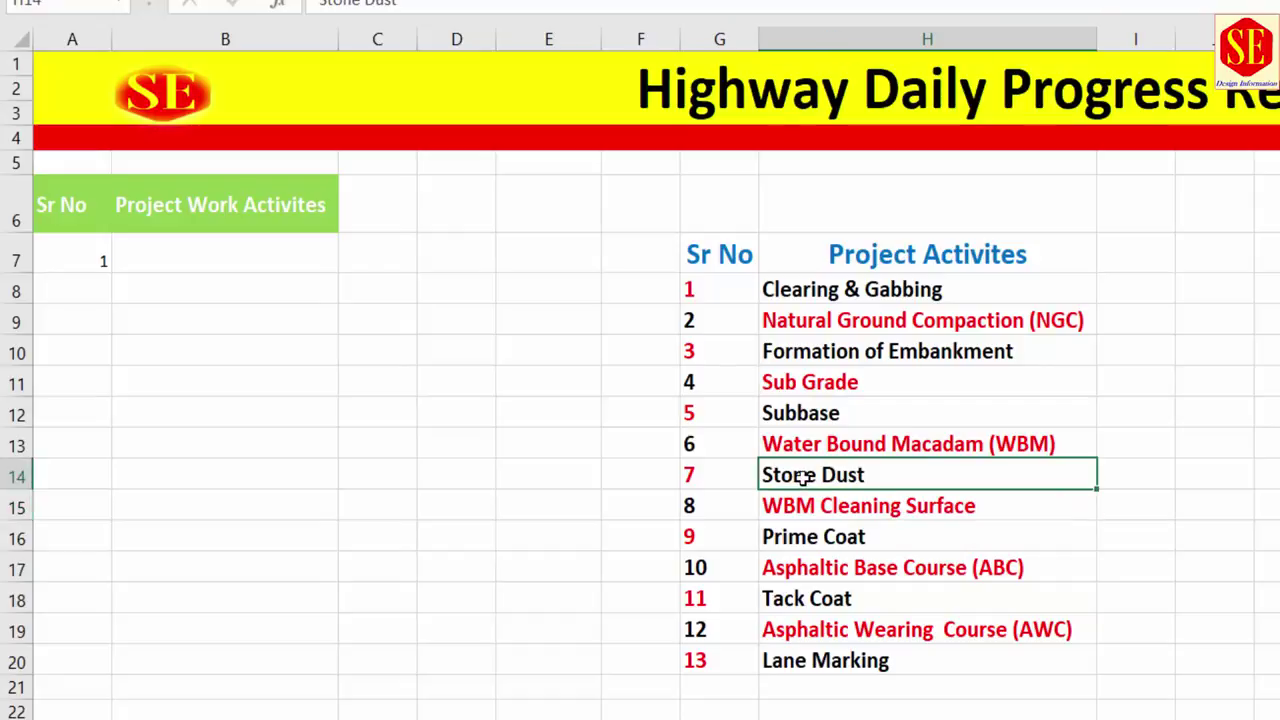
left_click(820, 660)
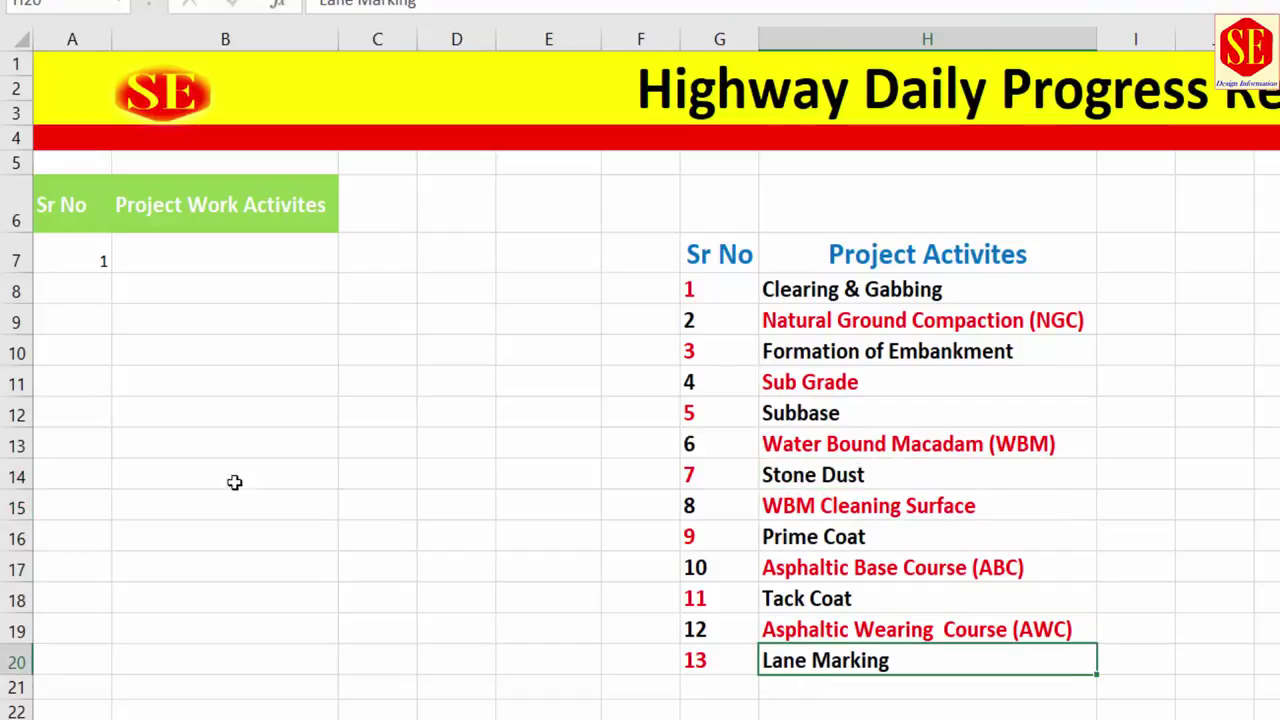
- Enter Lane Marking in B7 and centre the row 7 entries
left_click(251, 251)
type("Lane Marking")
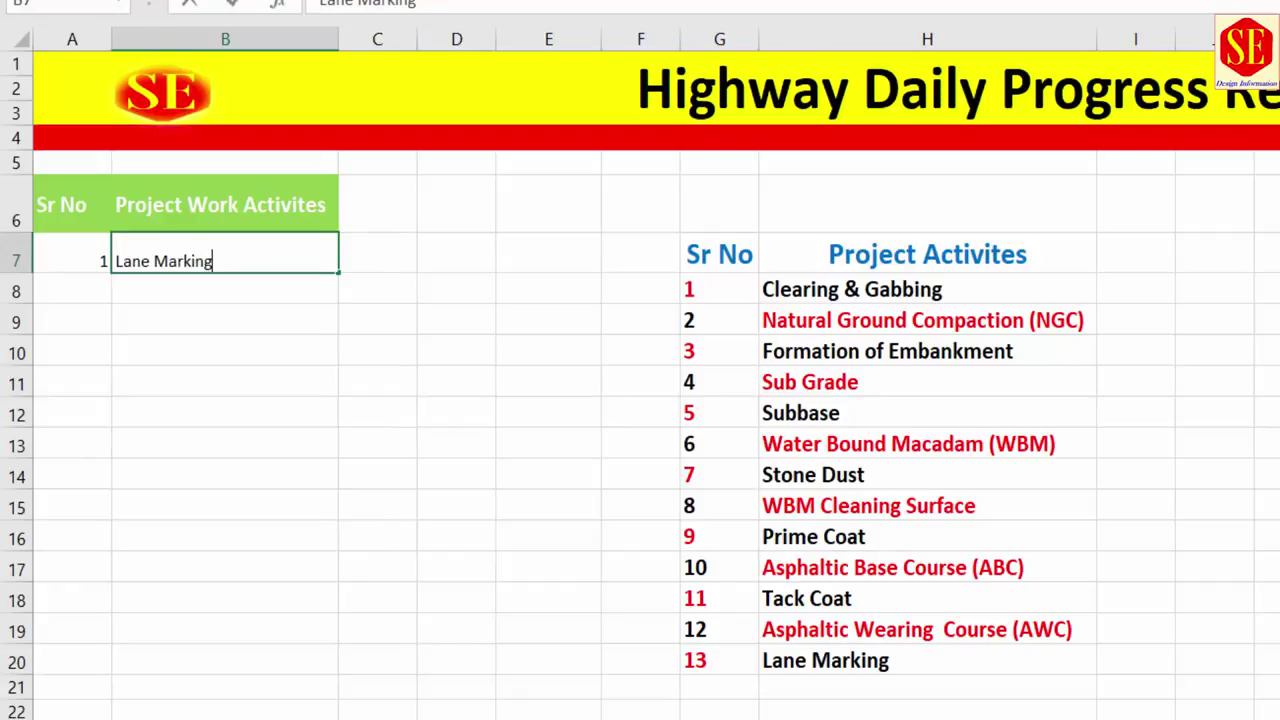
left_click(202, 498)
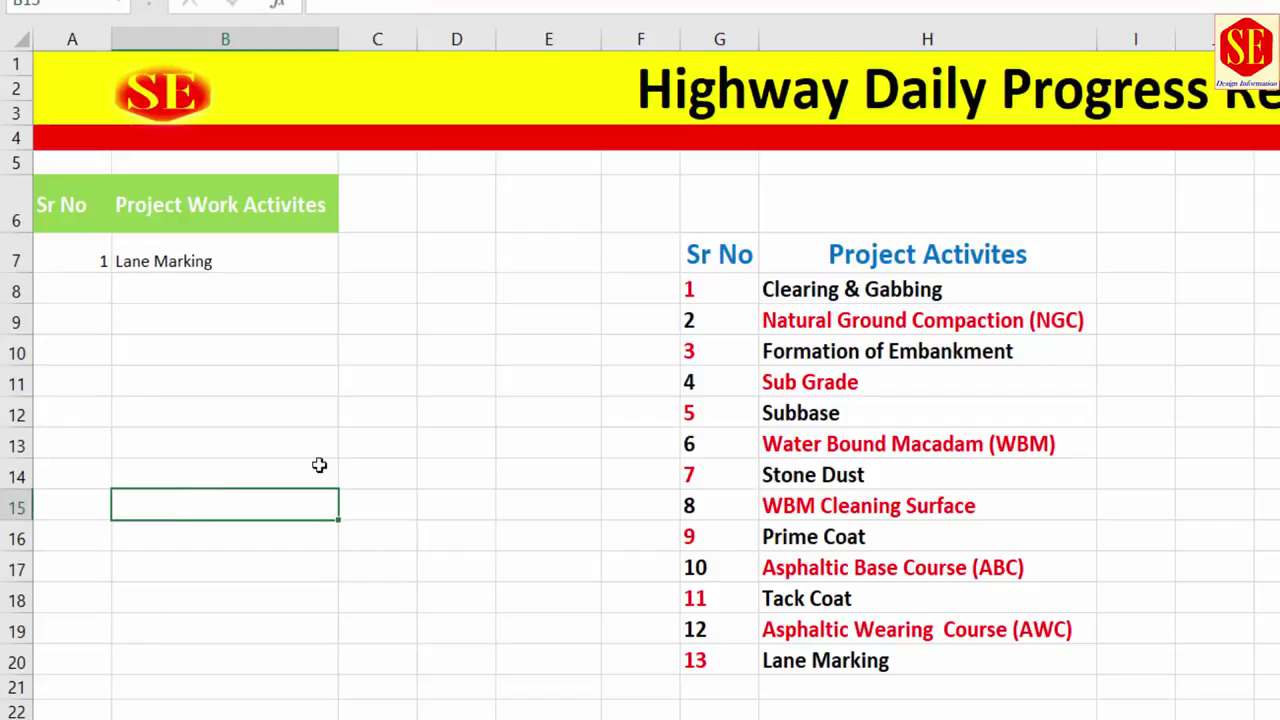
left_click(180, 252)
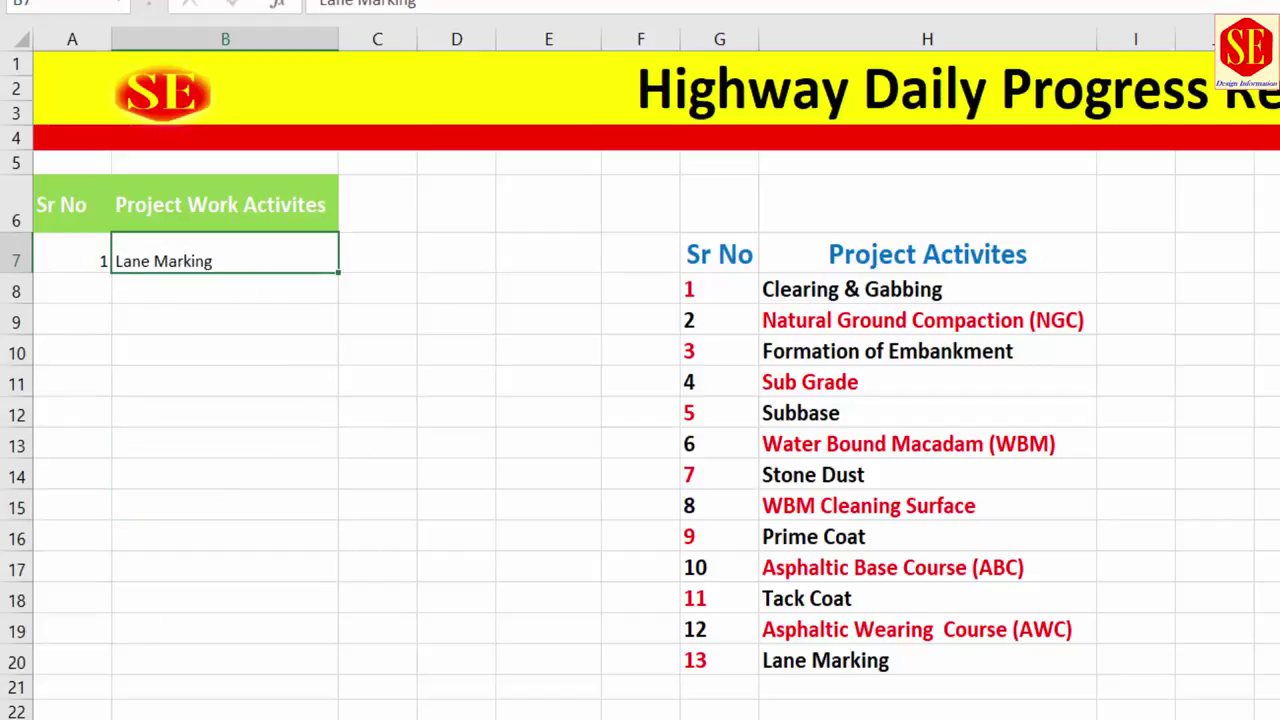
left_click(70, 288)
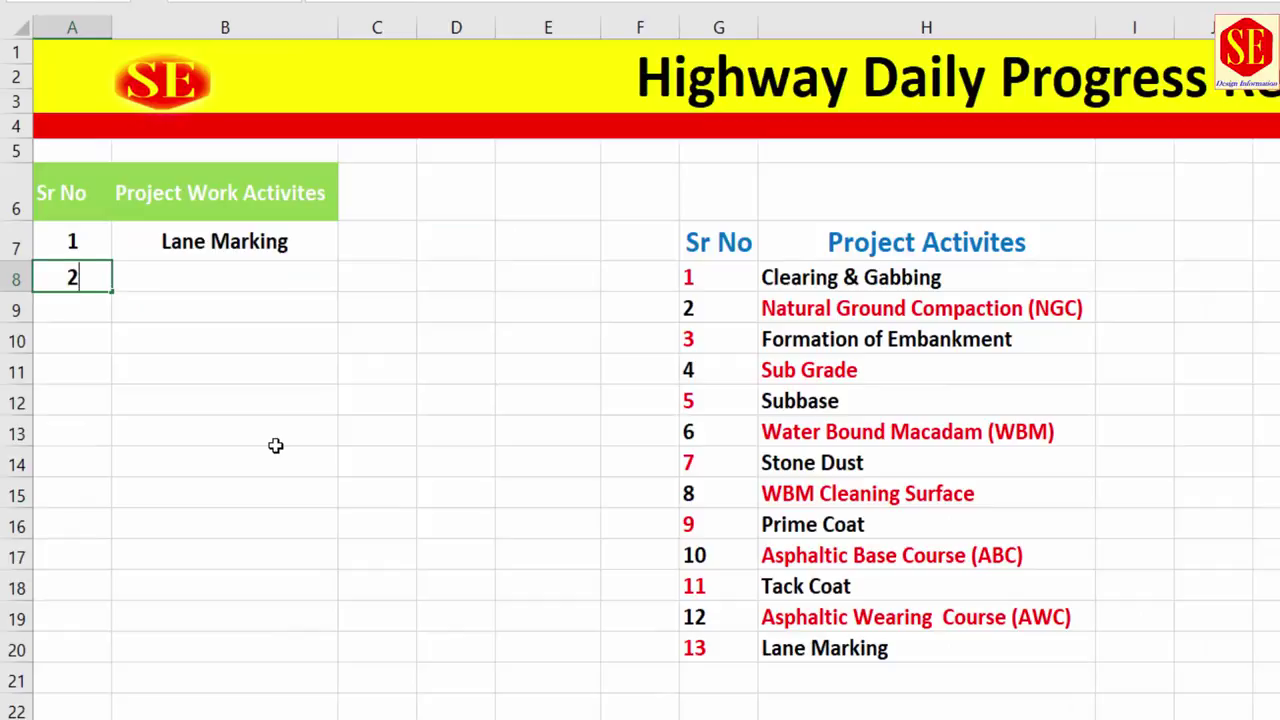
- Add 2 and Asphaltic Wearing Course in row 8, then auto-fit column B
left_click(177, 277)
left_click(915, 620)
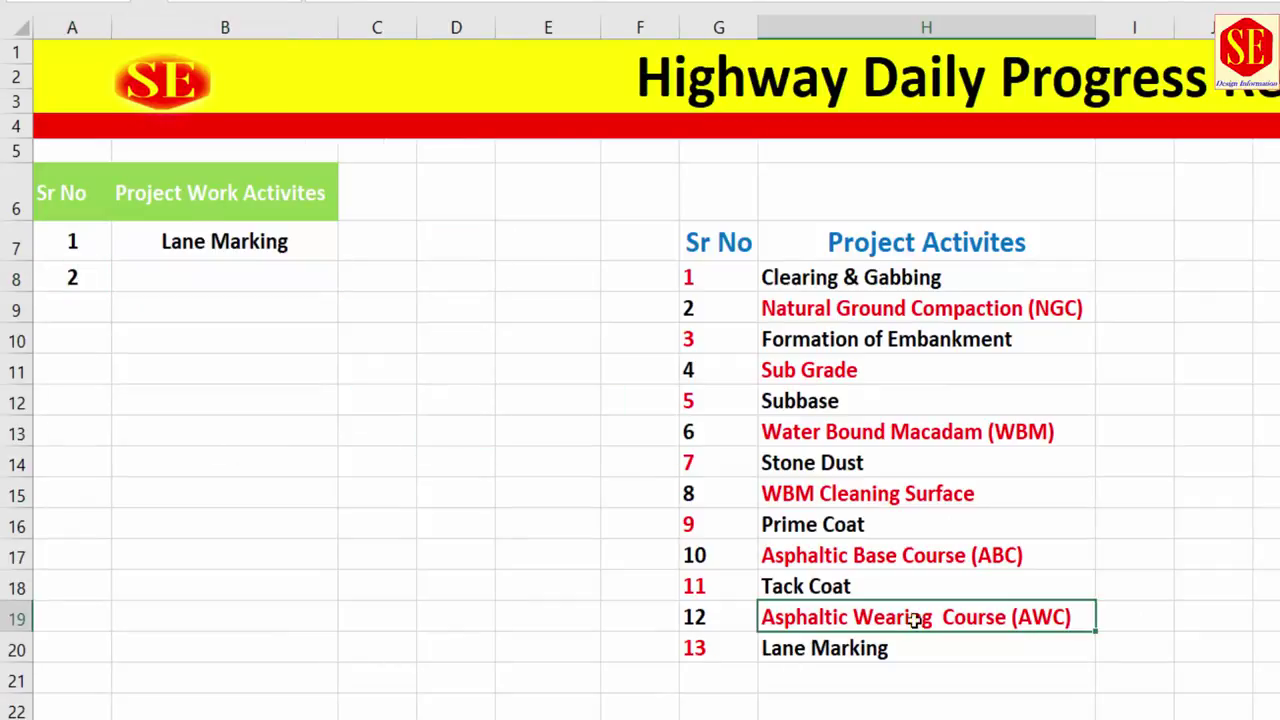
left_click(248, 287)
type("o")
key("BackSpace")
type("p")
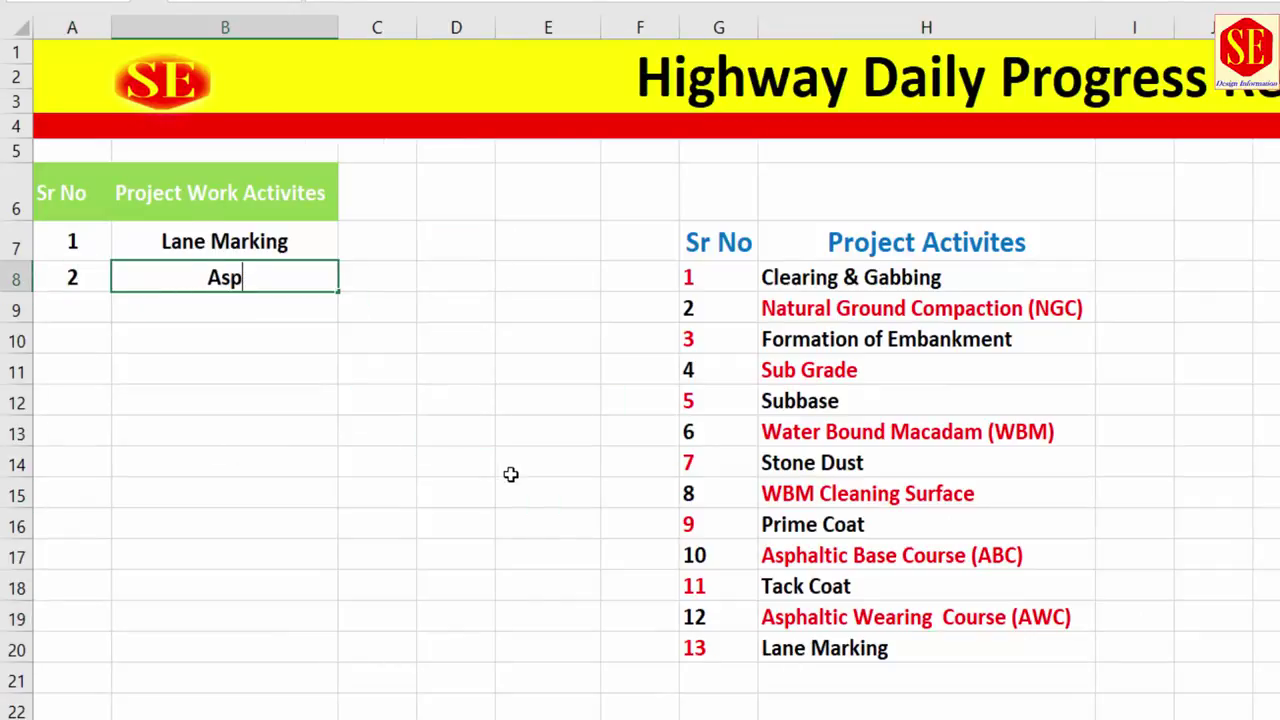
type("haltic ")
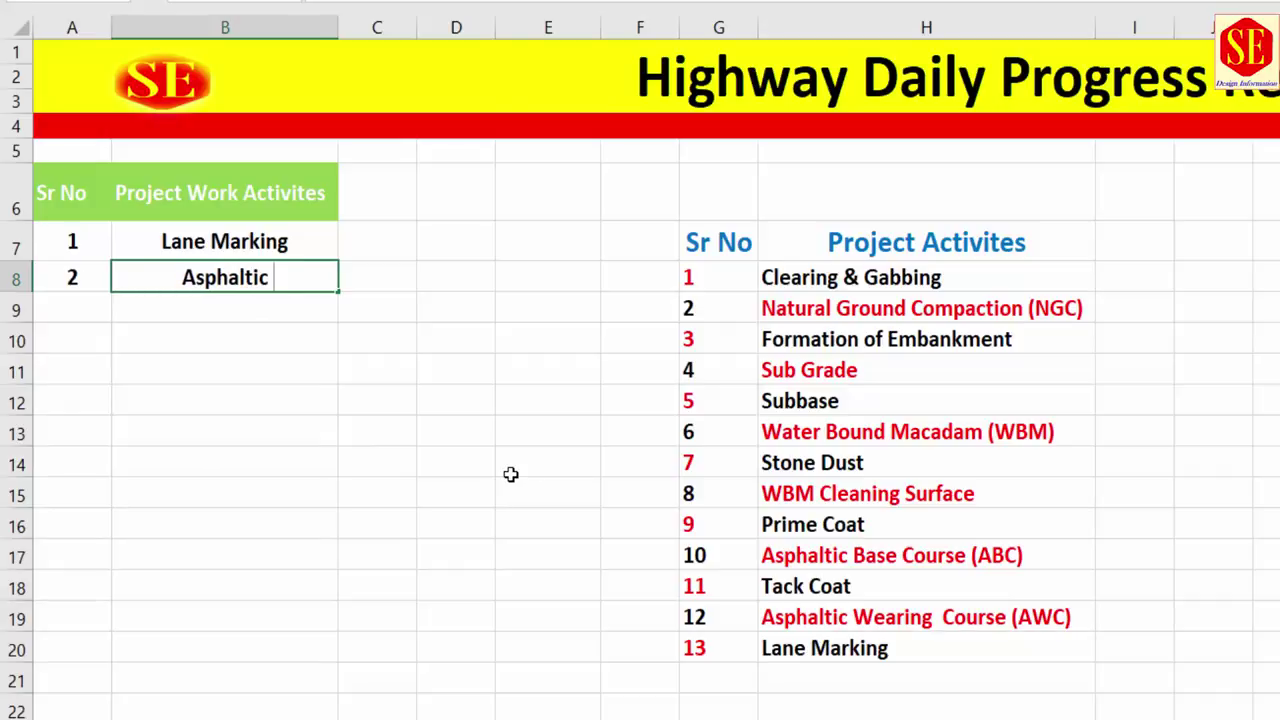
type("Wearing  C")
key("Escape")
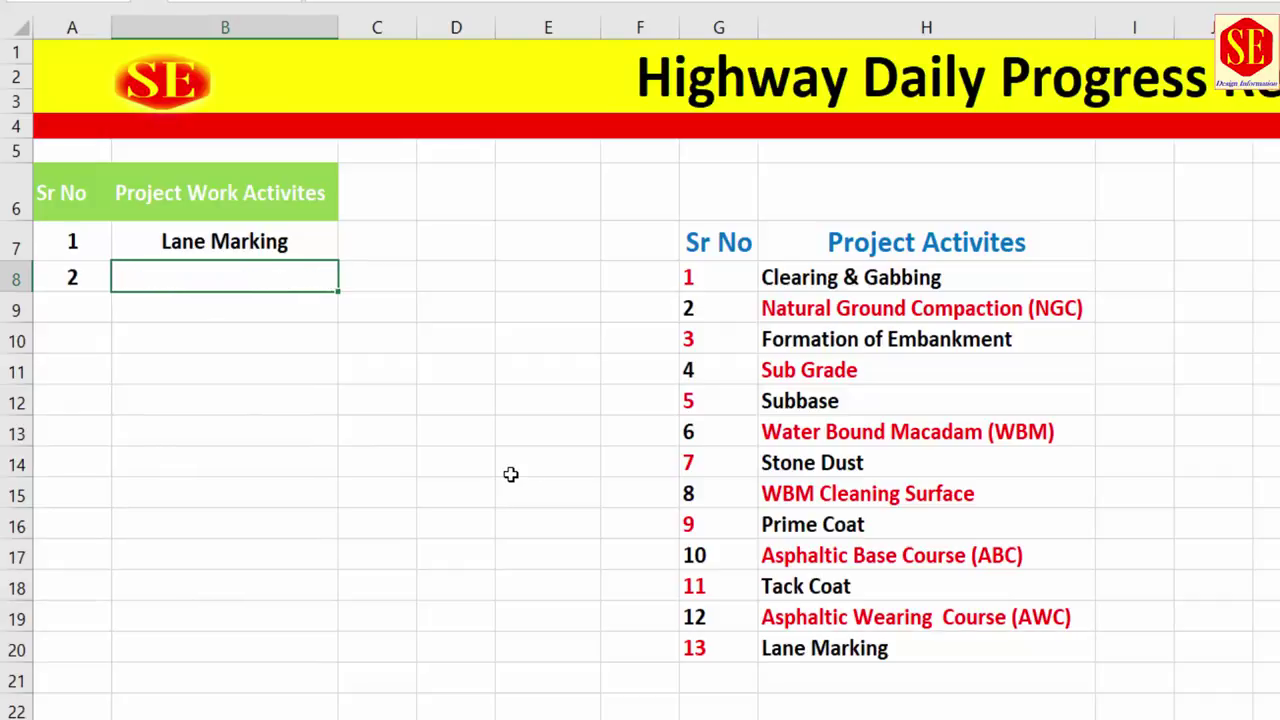
type("ourse")
left_click(225, 370)
left_click(194, 280)
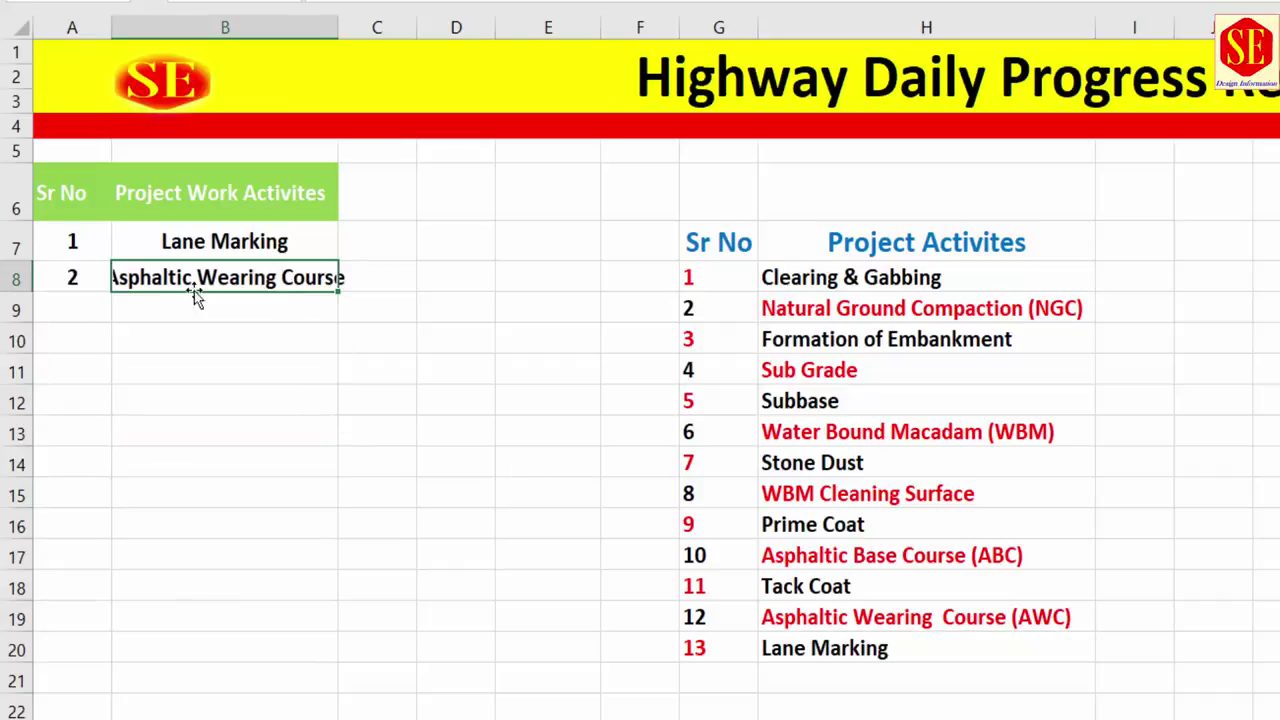
left_click_drag(338, 28, 340, 30)
double_click(340, 30)
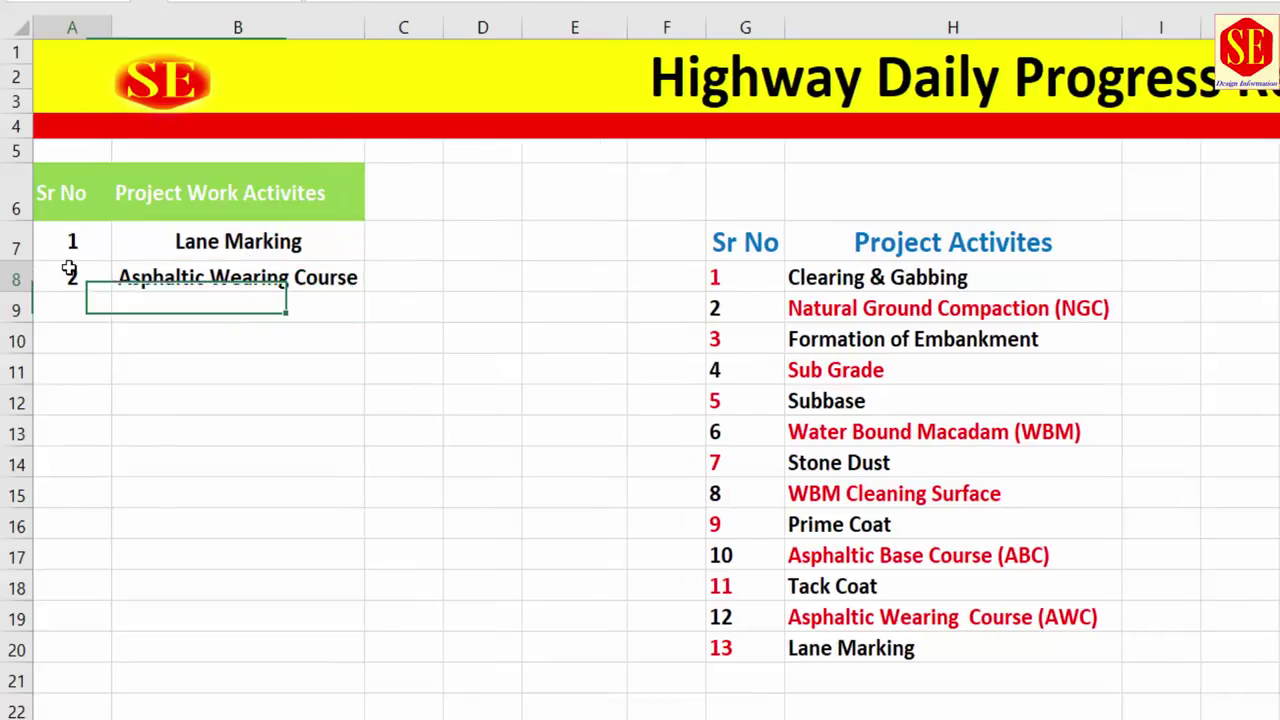
- Enter serial number 3 in A9 and 'Tack Coat' in B9
left_click(70, 306)
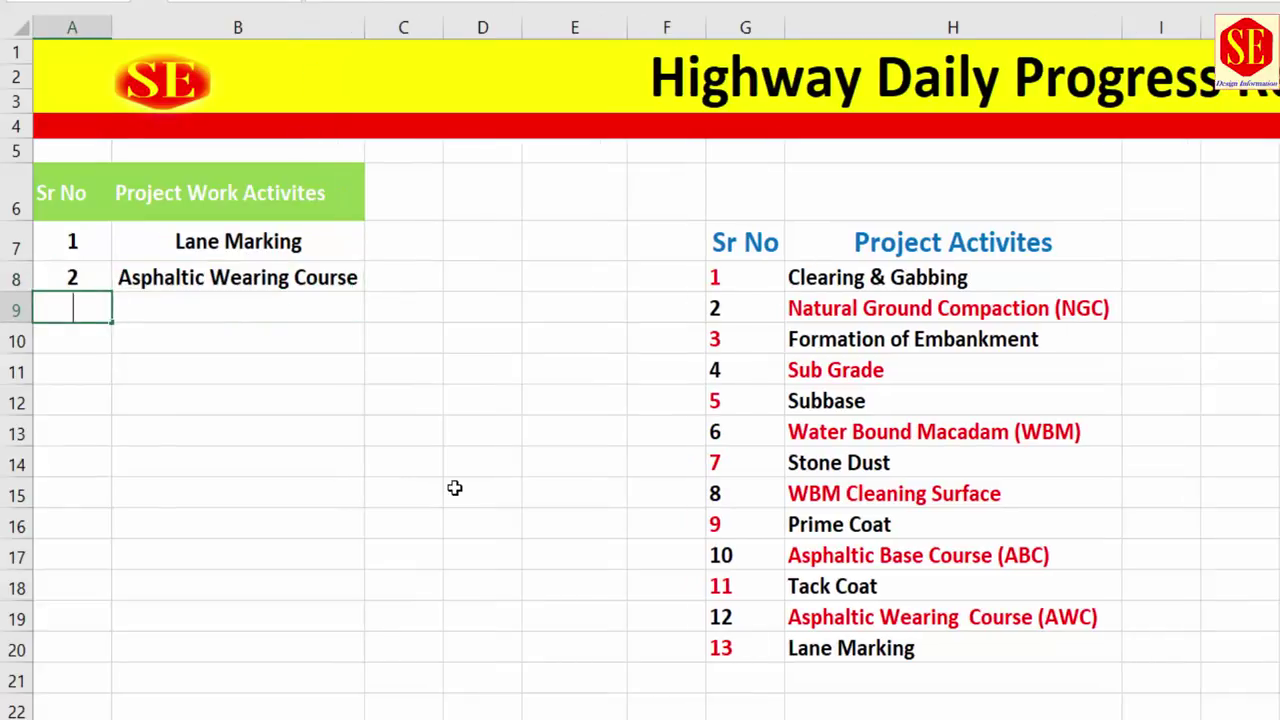
type("3")
key("Return")
left_click(808, 586)
left_click(246, 314)
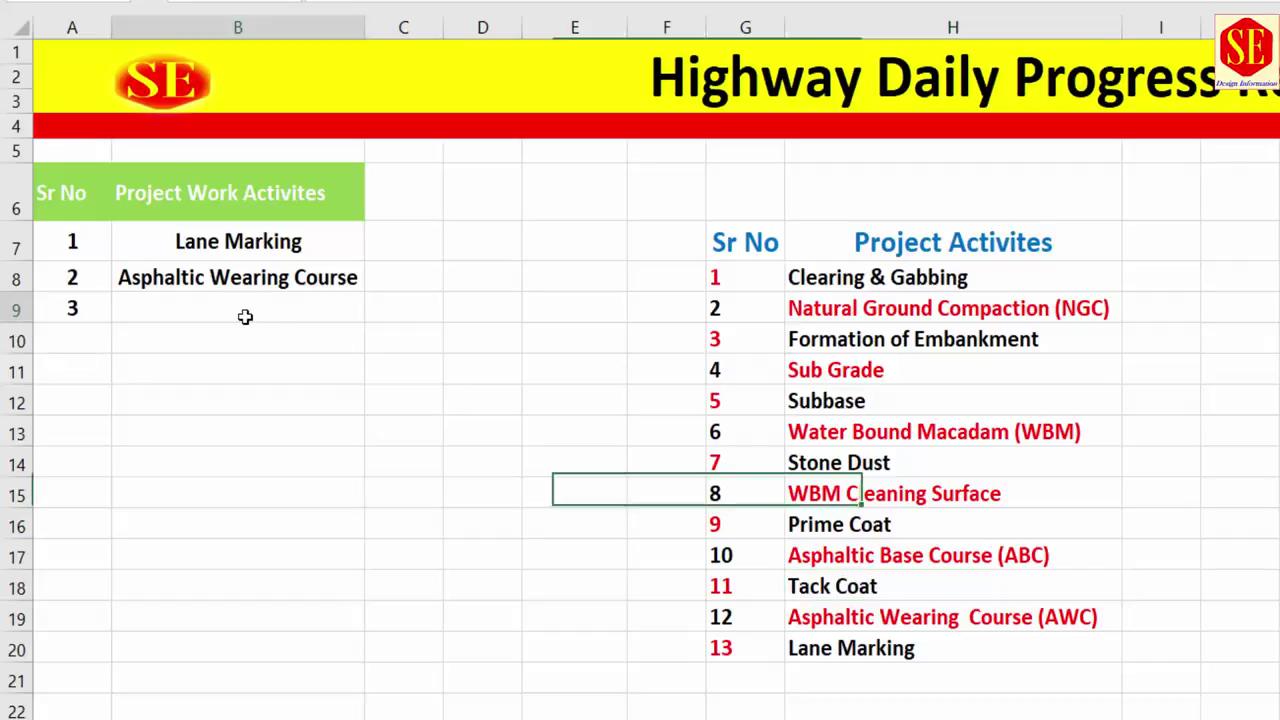
type("Tack Coa")
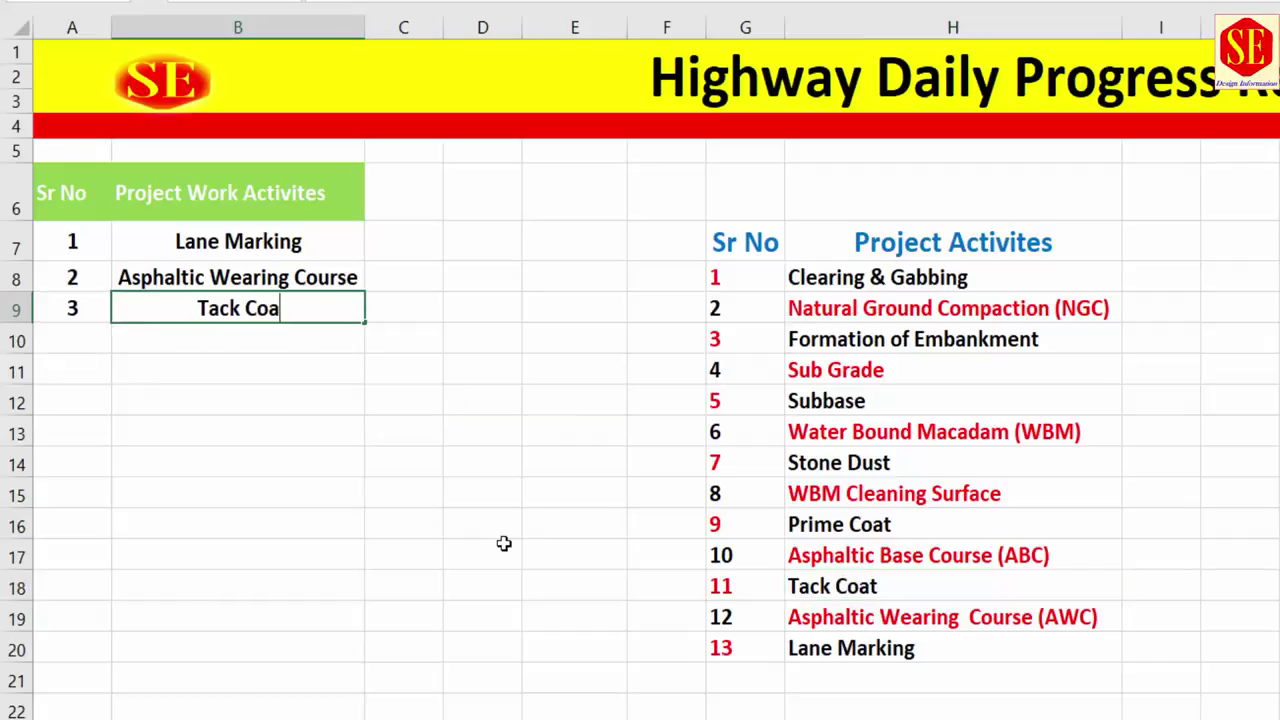
type("t")
left_click(347, 522)
- Enter serial 4 and 'Asphaltic Base Course' in B10, correcting the AutoComplete suggestion
double_click(84, 339)
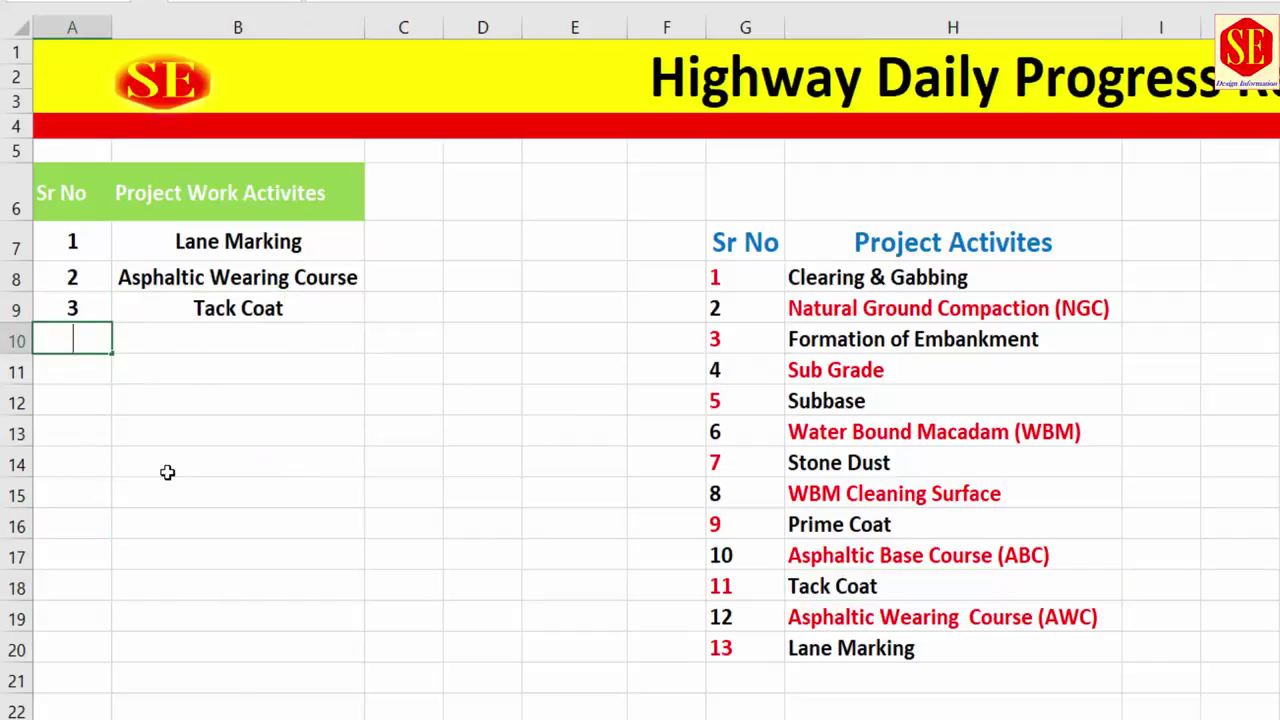
type("4")
key("Tab")
left_click(848, 617)
left_click(848, 575)
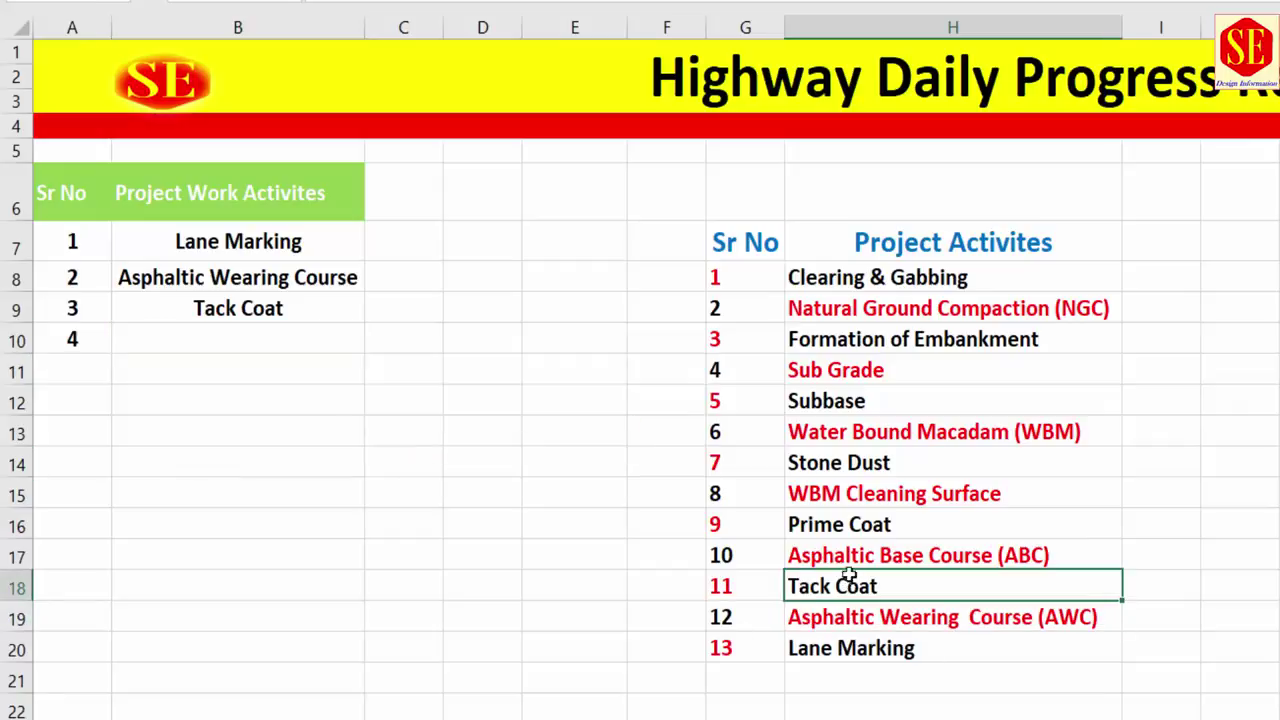
left_click(856, 566)
left_click(219, 350)
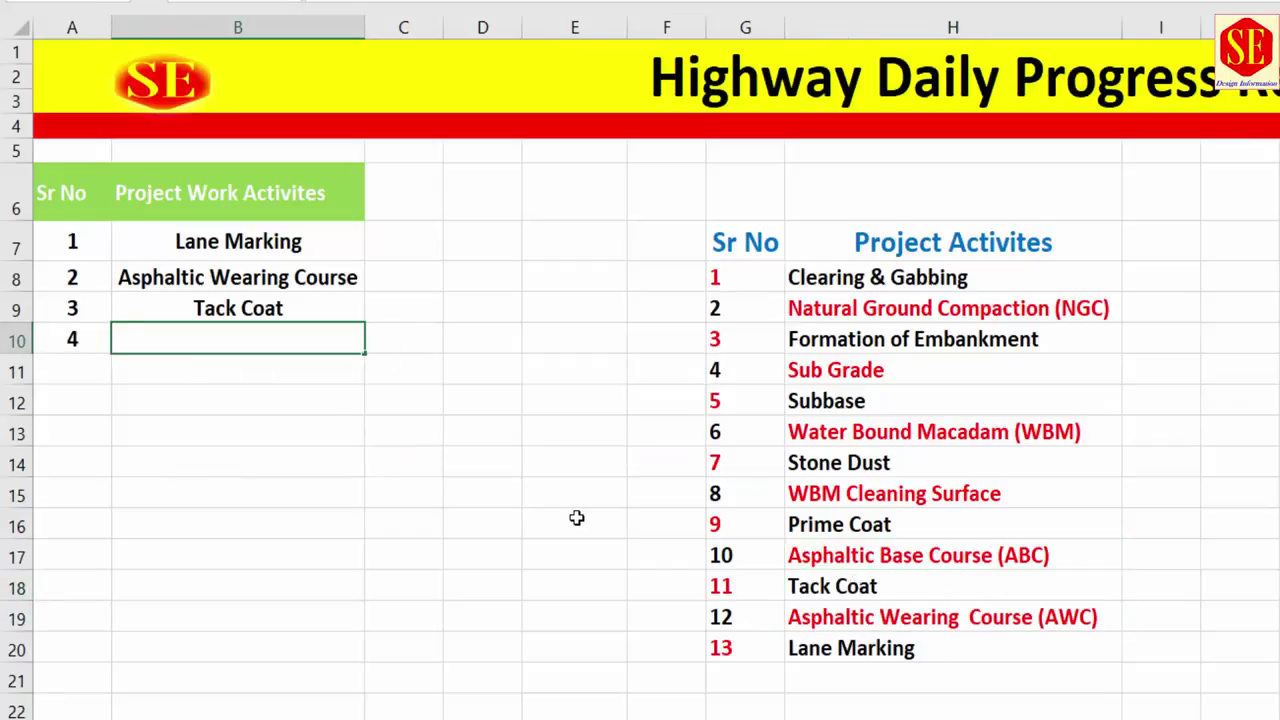
type("As")
key("Left")
key("Left")
key("Left")
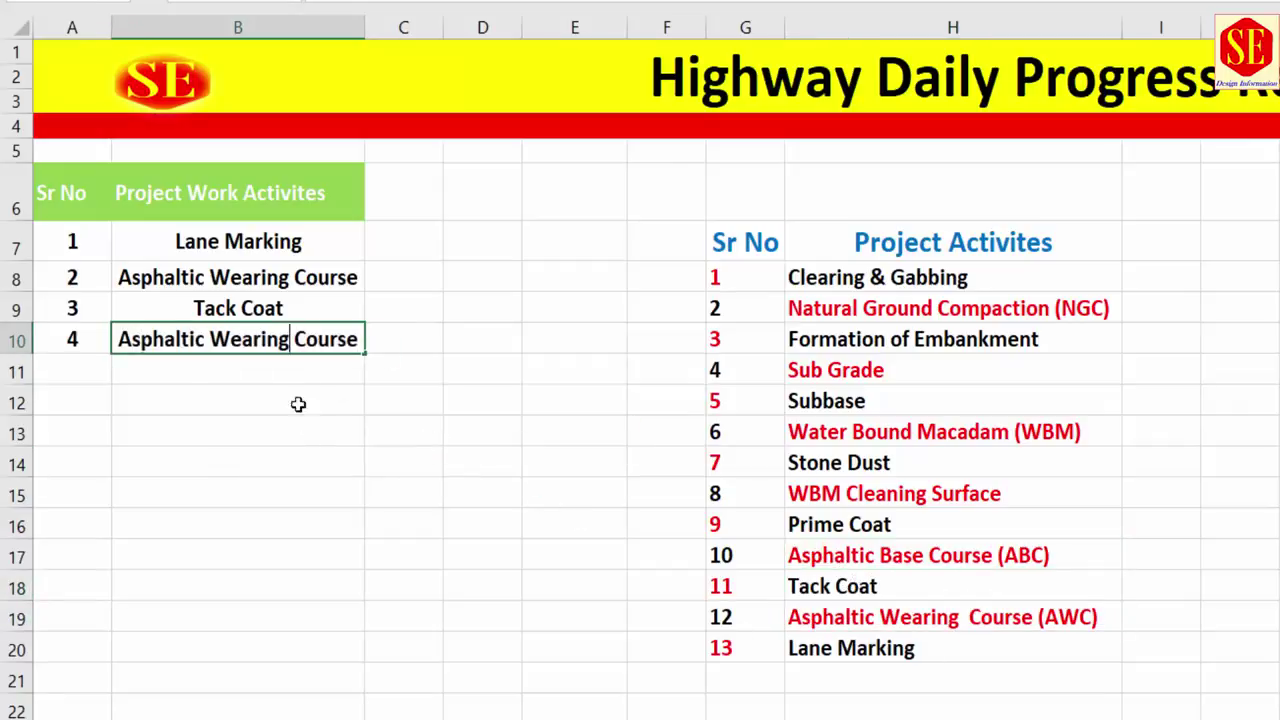
key("BackSpace")
key("BackSpace")
key("BackSpace")
key("BackSpace")
key("BackSpace")
key("BackSpace")
type("Bas")
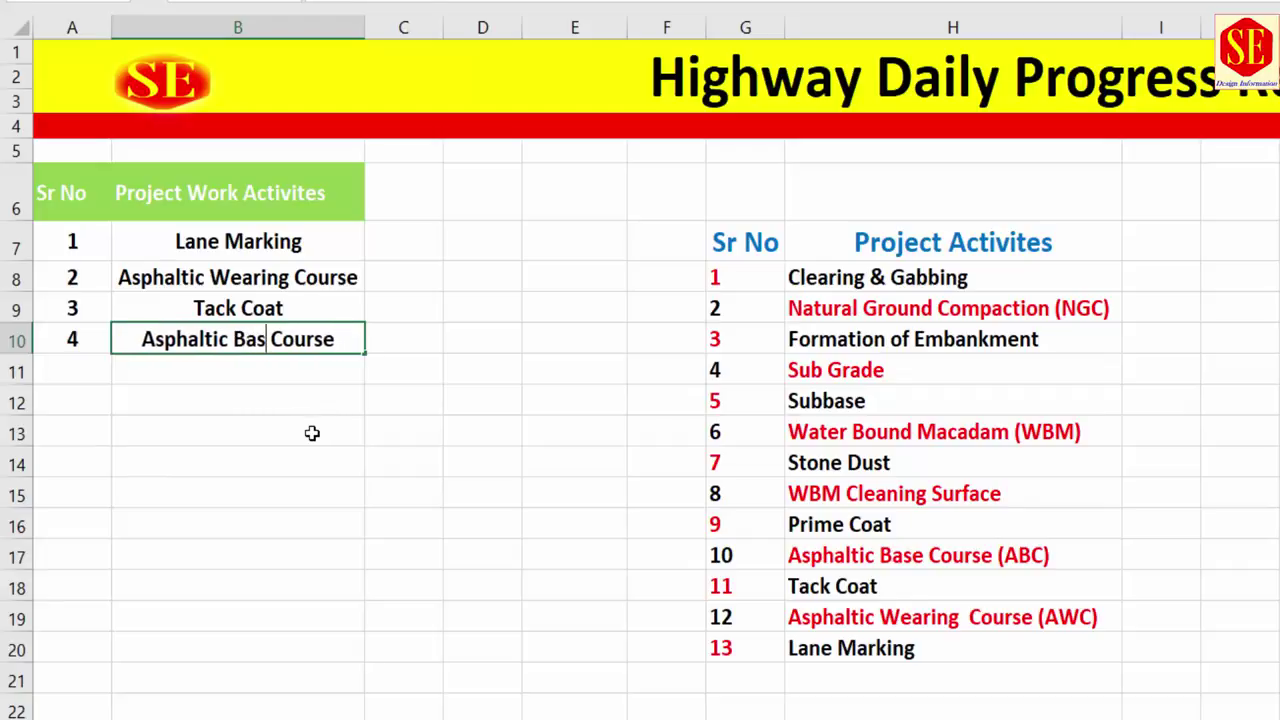
type("e")
left_click(310, 433)
- Add serial 5 in A11 with 'Prime Coat' in B11
left_click(254, 337)
key("Left")
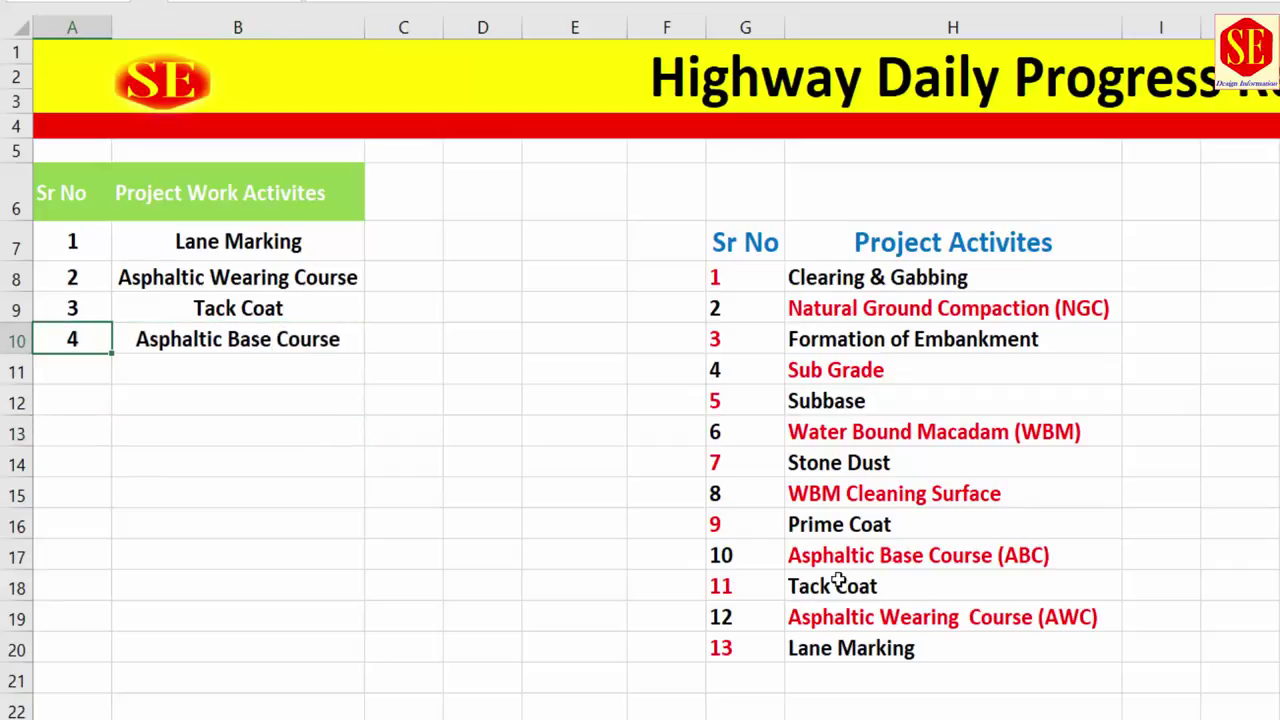
left_click(906, 558)
left_click(838, 524)
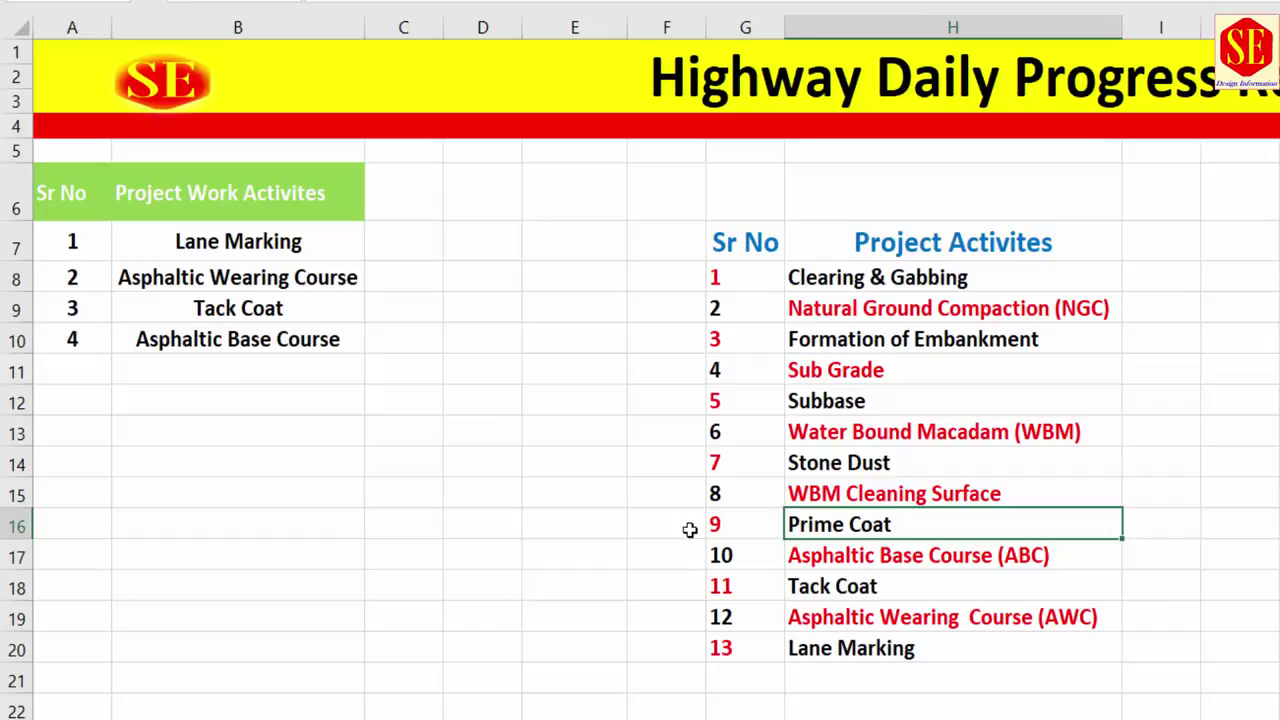
left_click(96, 378)
key("Tab")
type("P")
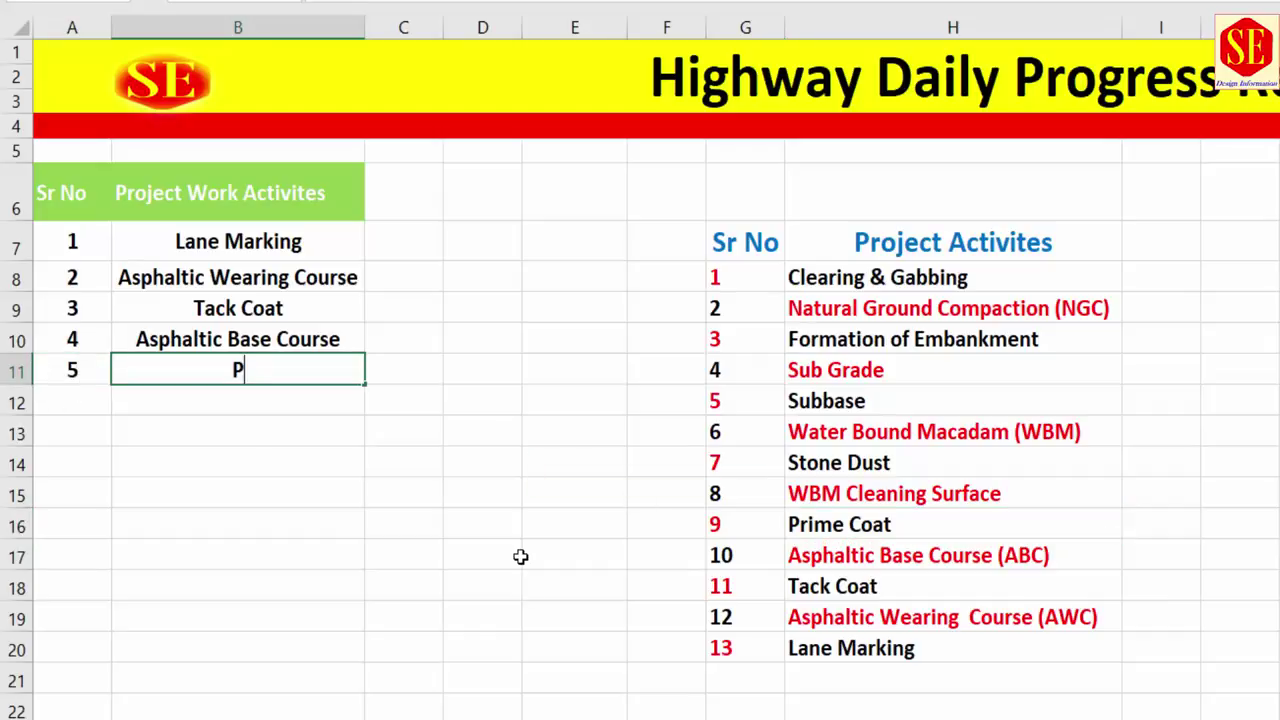
type("rime Coat")
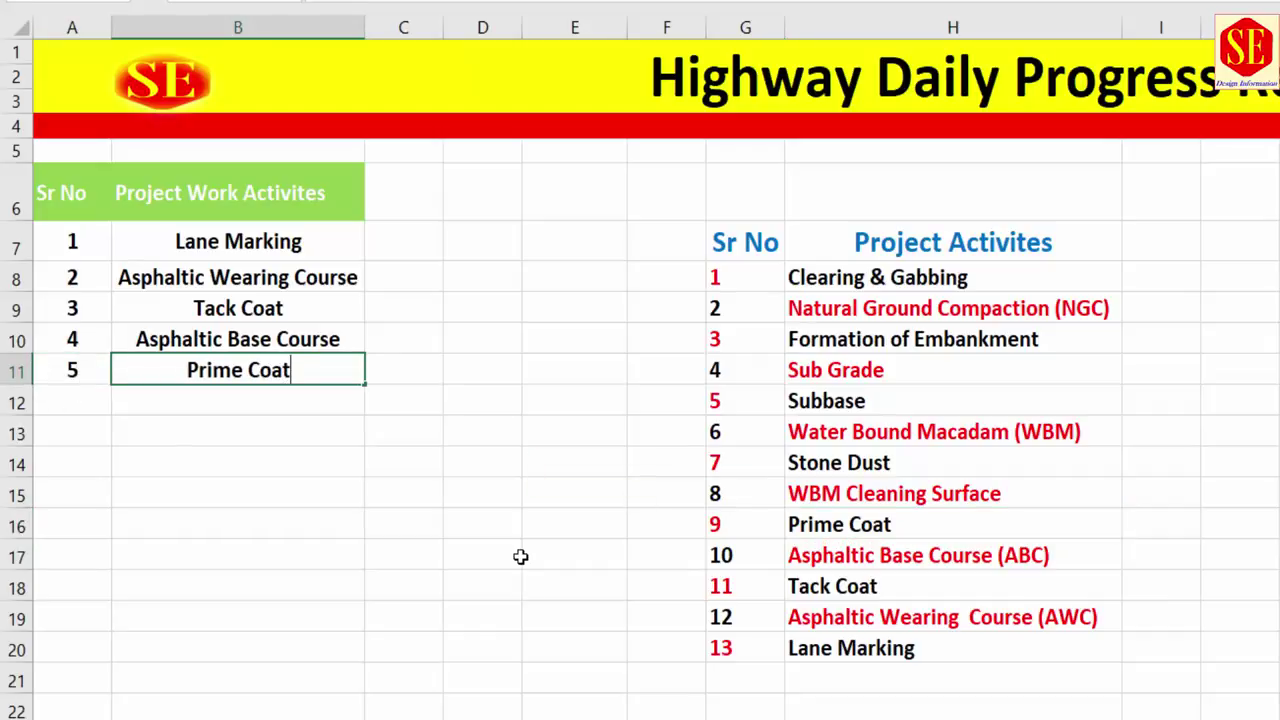
key("Return")
- Add activity 6 'WBM Cleaing Surface' in B12
left_click(88, 397)
type("6")
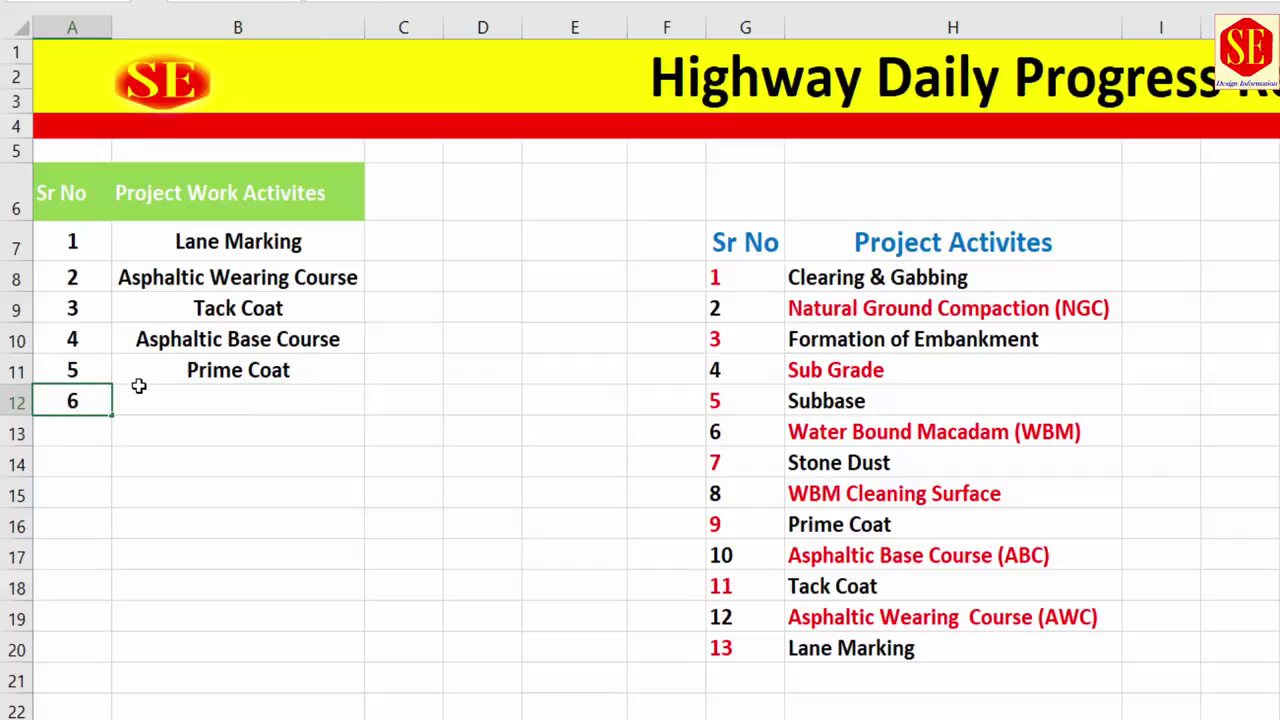
left_click(139, 388)
left_click(850, 506)
left_click(222, 400)
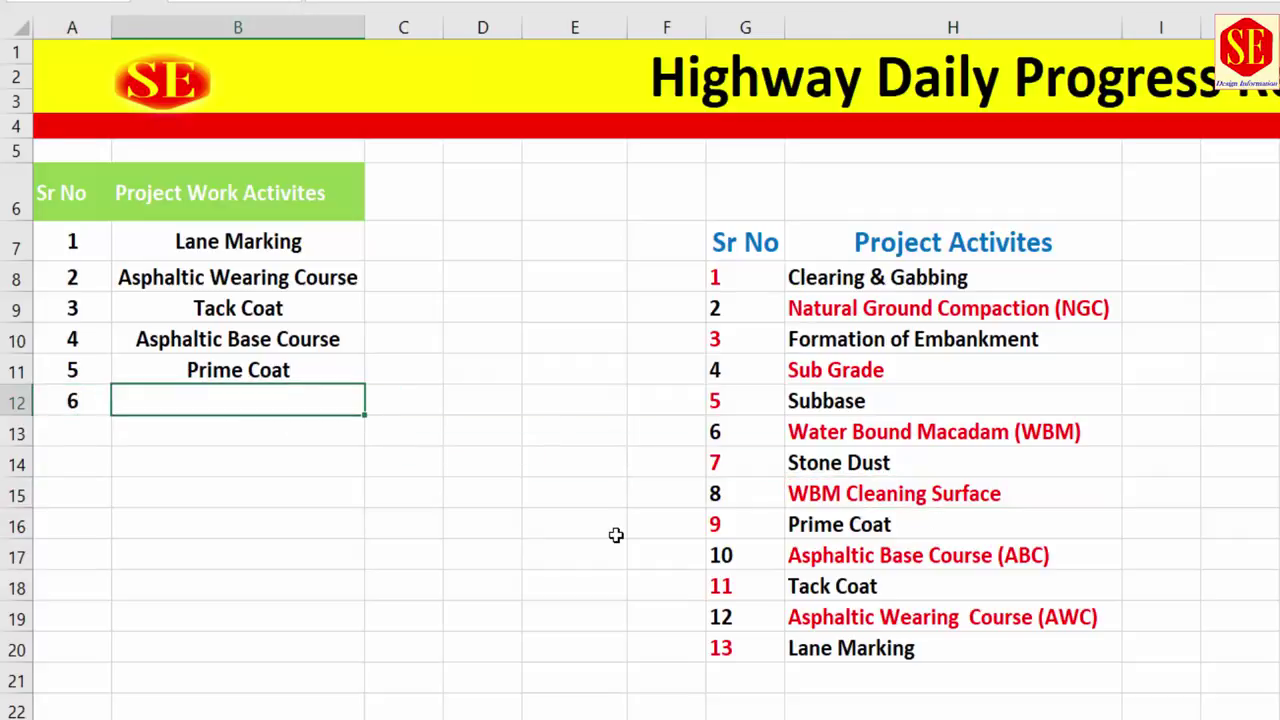
type("WBM C")
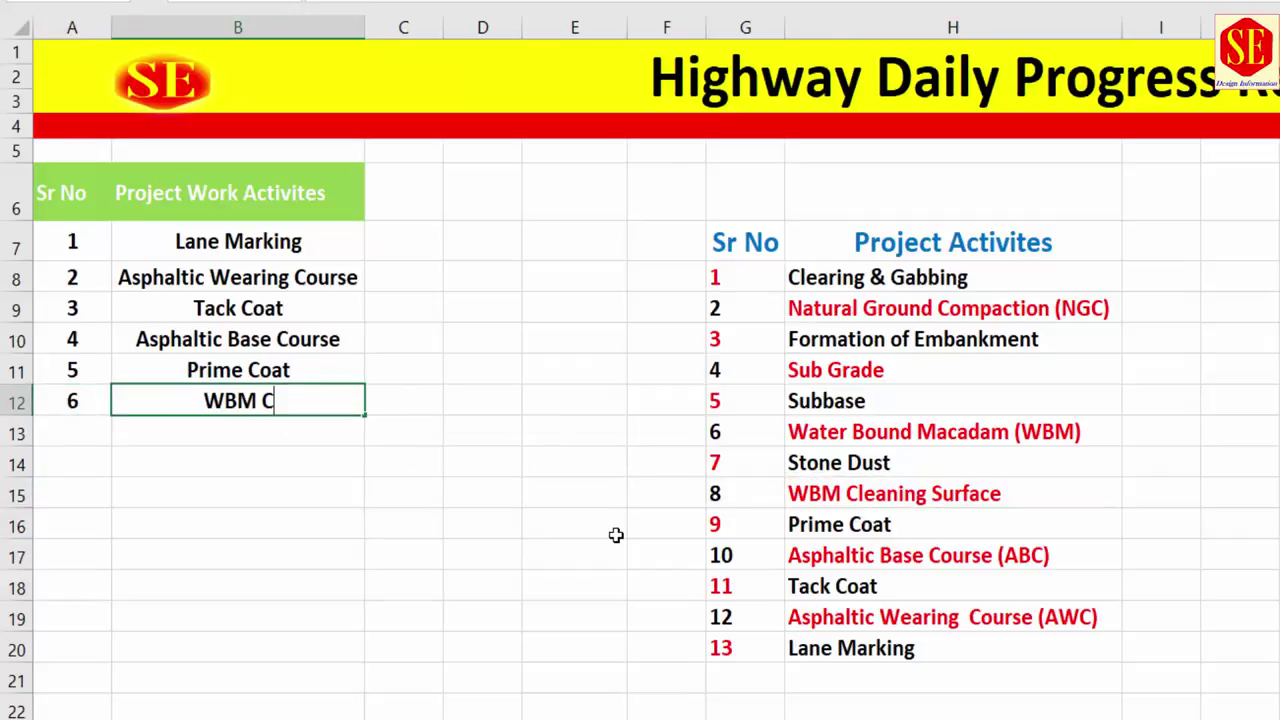
type("leaing S")
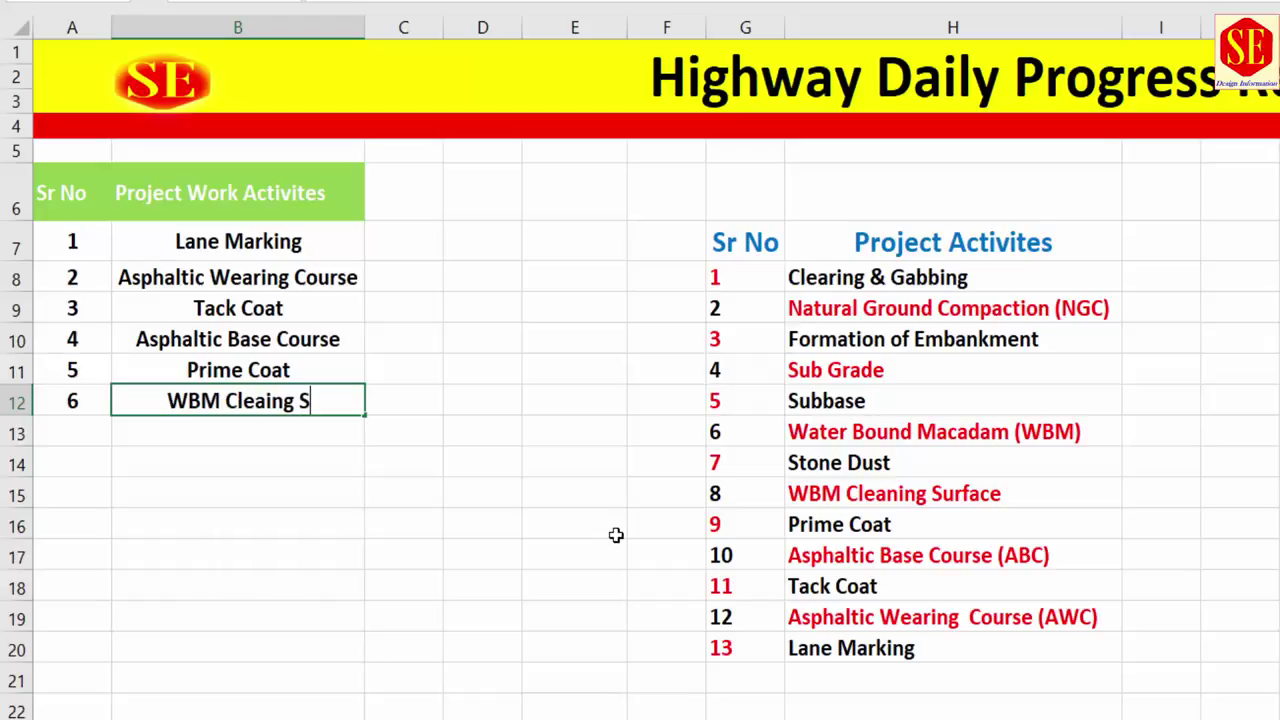
type("urface")
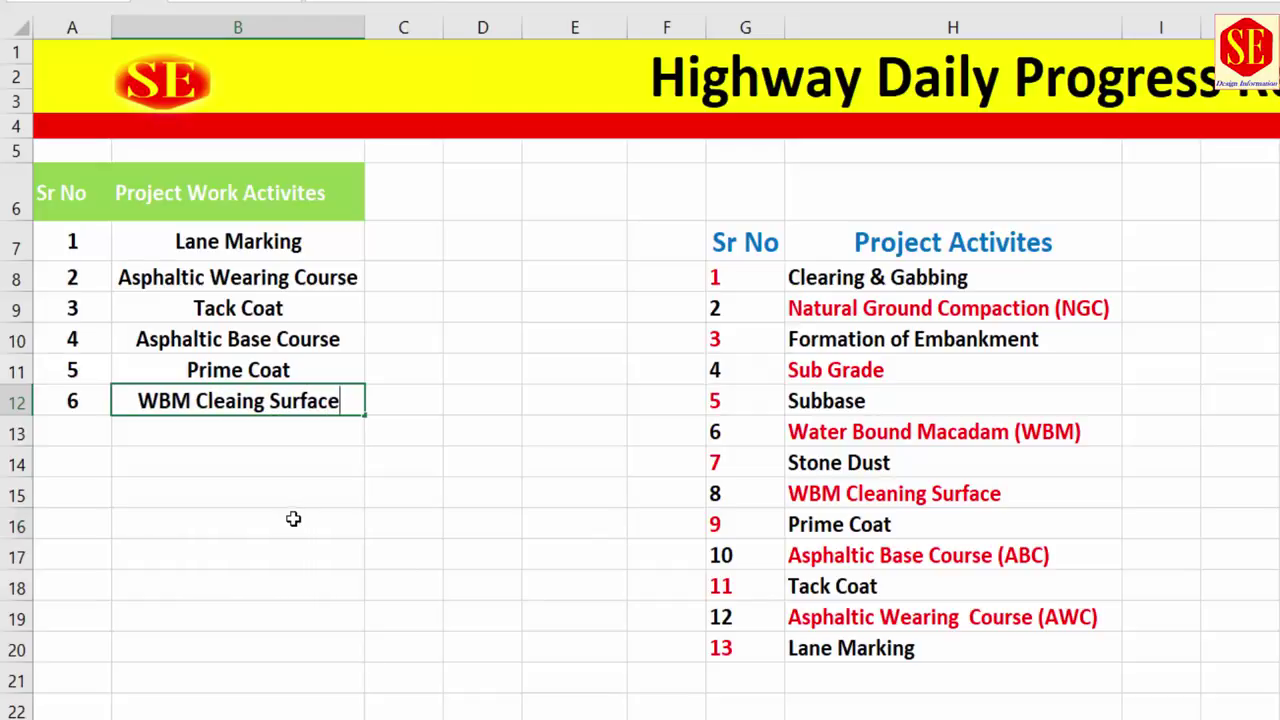
left_click(293, 518)
- Enter serial 7 in A13 and look up Stone Dust in the reference list
left_click(61, 440)
type("7")
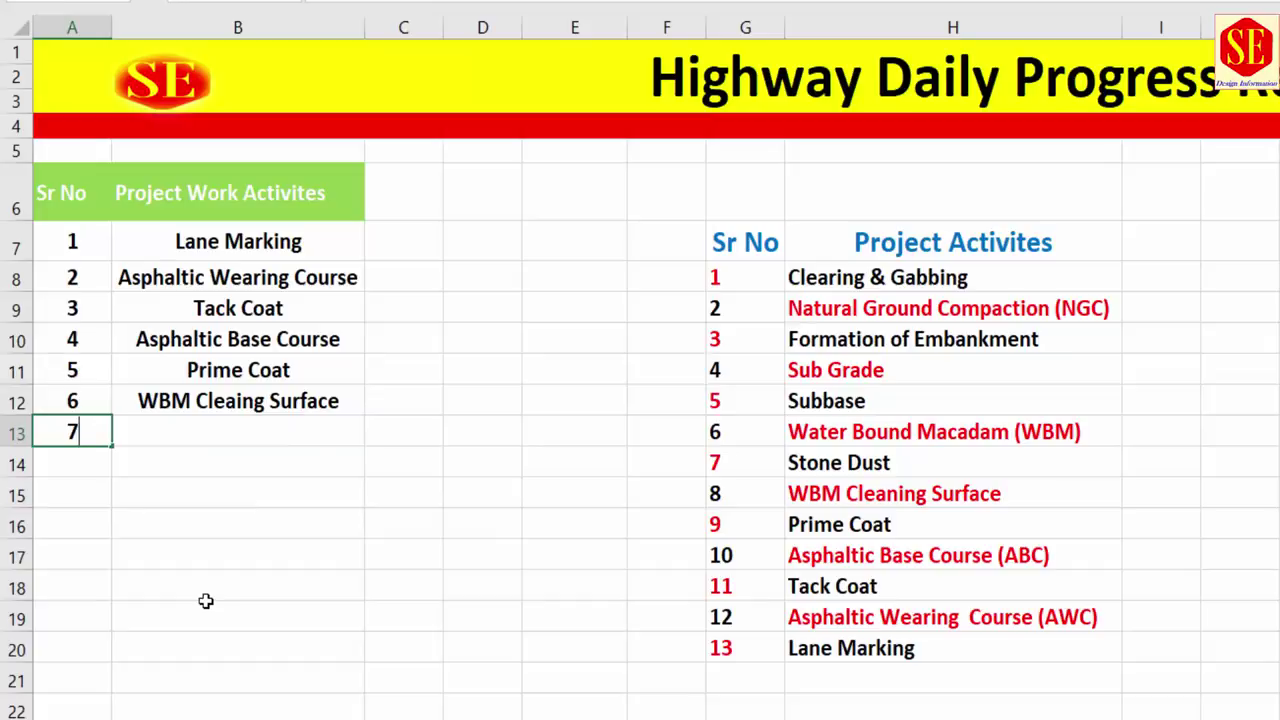
key("Return")
left_click(145, 443)
left_click(822, 493)
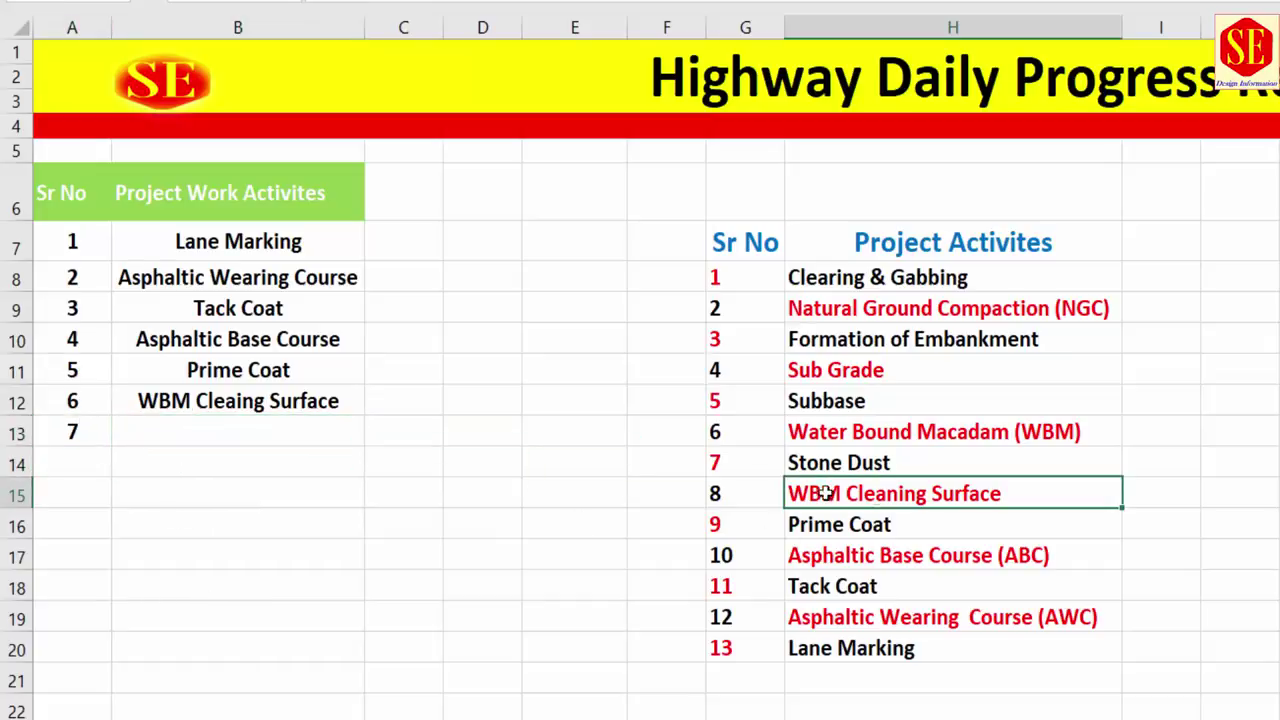
left_click(828, 467)
left_click(193, 429)
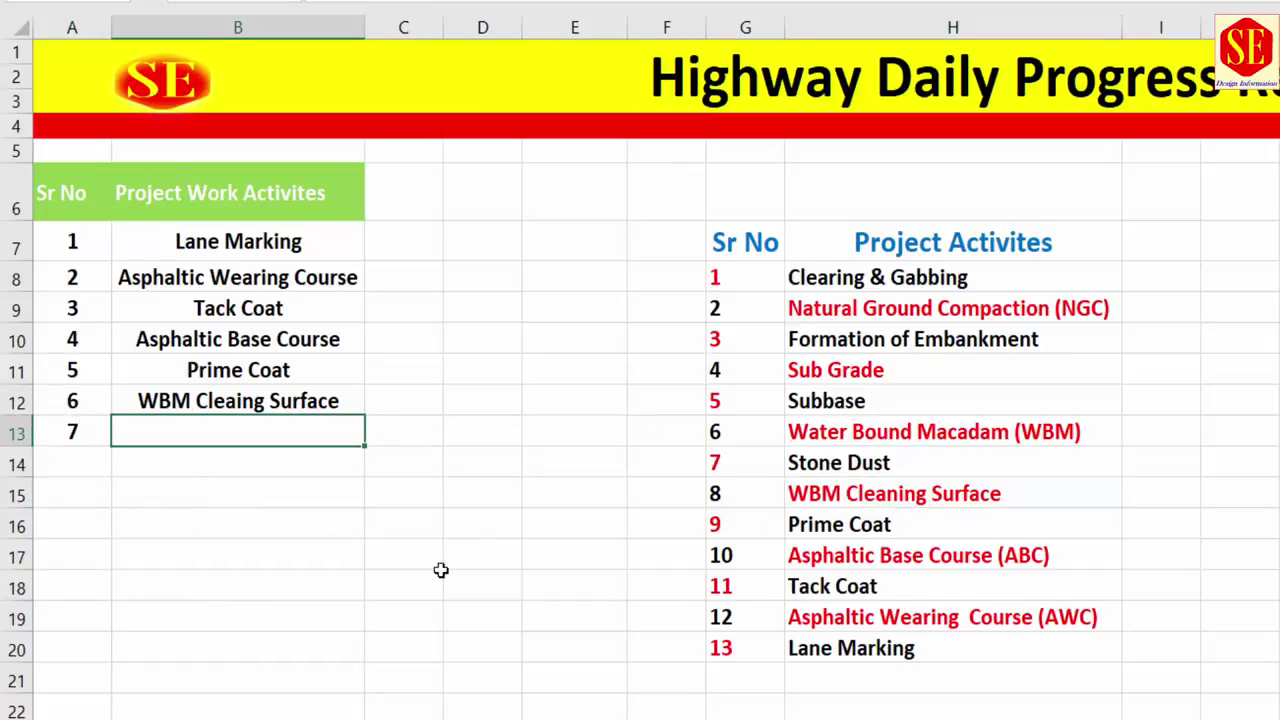
left_click(875, 493)
left_click(844, 466)
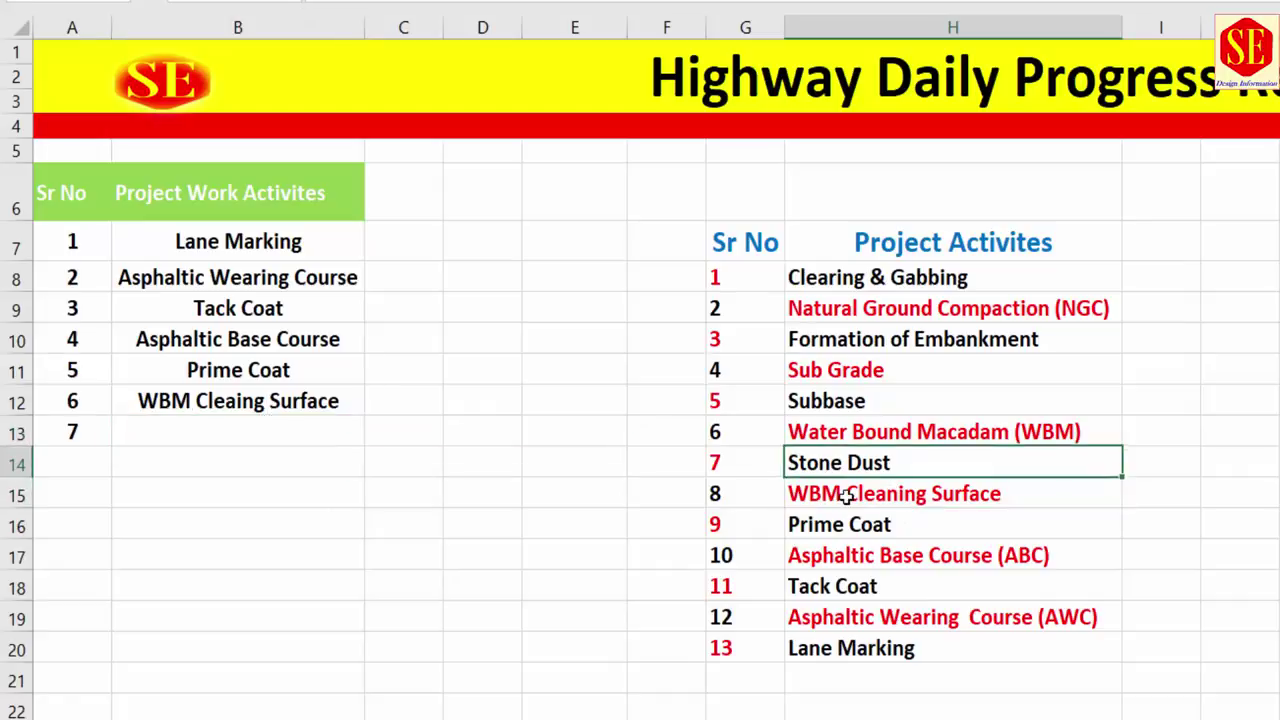
- Check the Water Bound Macadam entry in the reference list, undoing an accidental cell move
left_click(824, 440)
left_click(826, 464)
left_click(838, 428)
left_click_drag(838, 418, 838, 427)
left_click(835, 463)
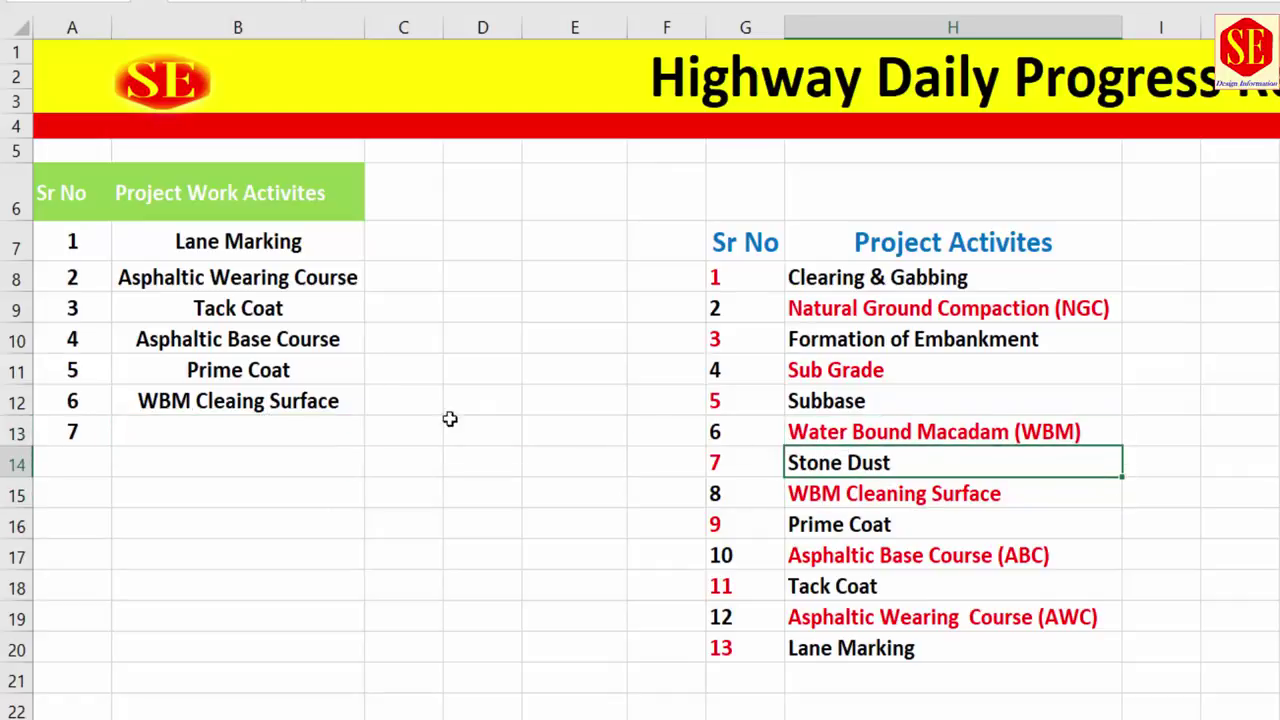
- Enter 'Stone Dust 2nd Layer' in B13, capitalising the L of Layer
left_click(151, 429)
type("one")
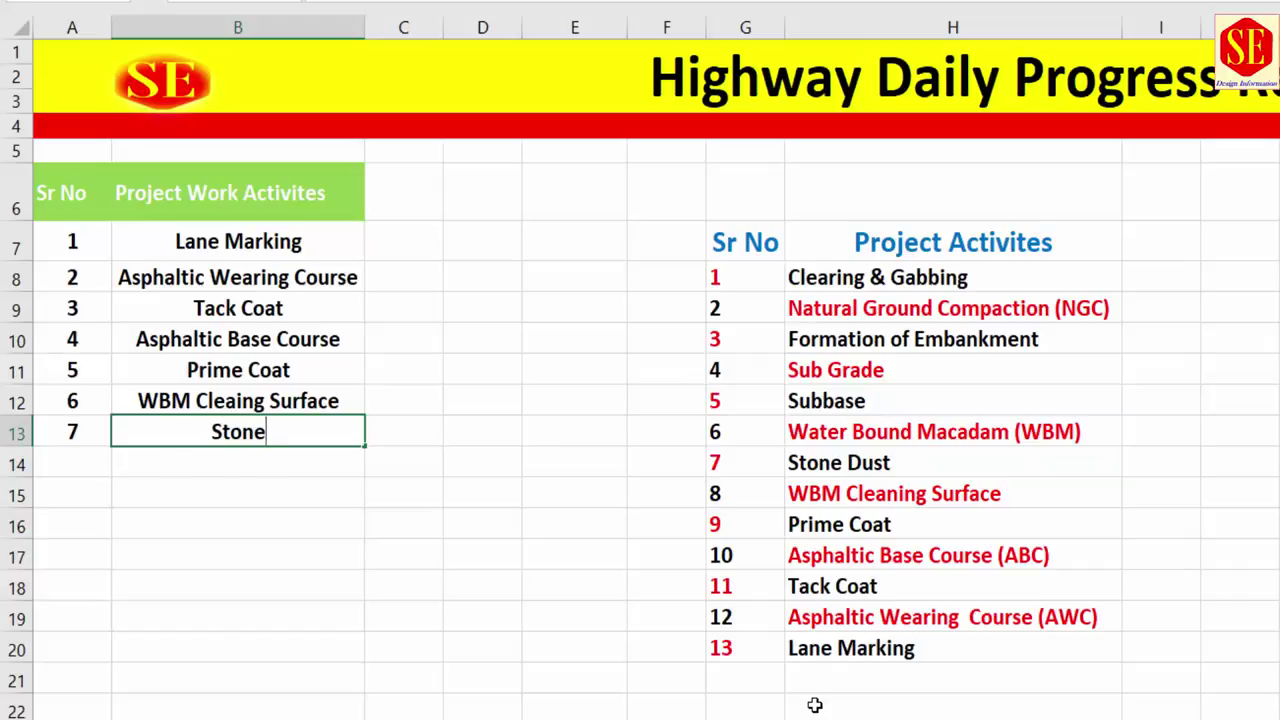
type(" Dust 2")
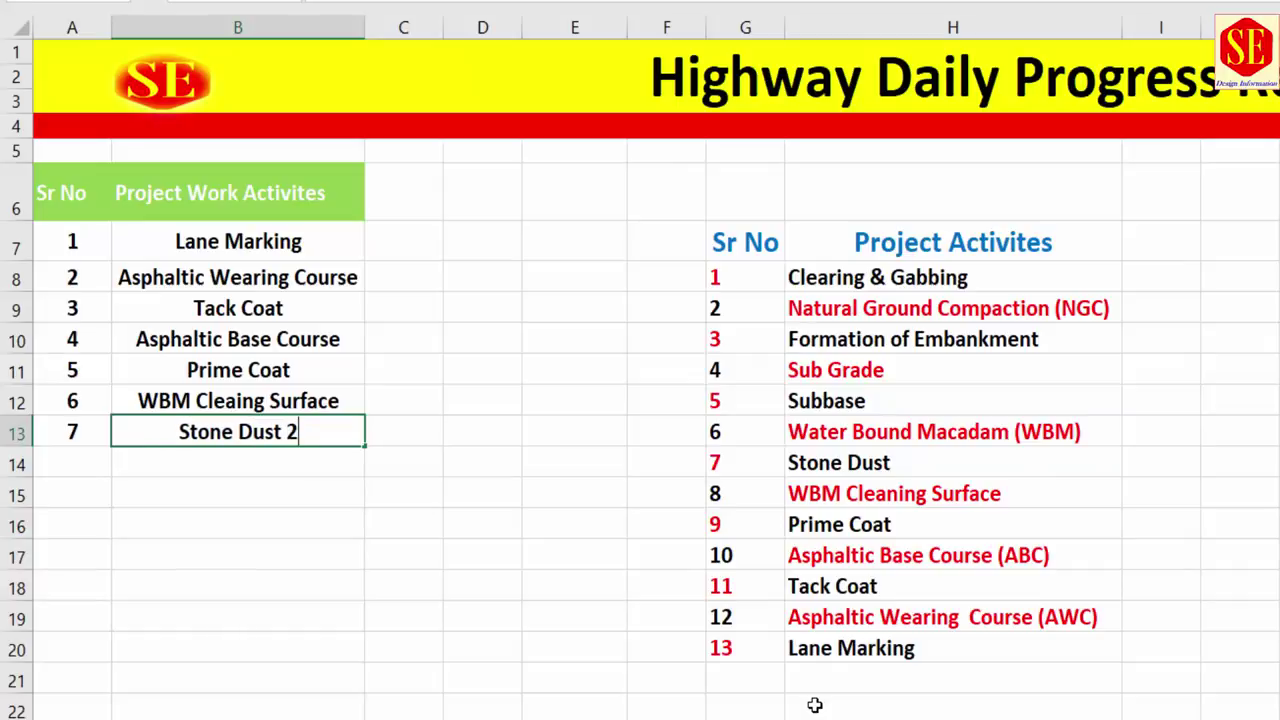
type("nd layer")
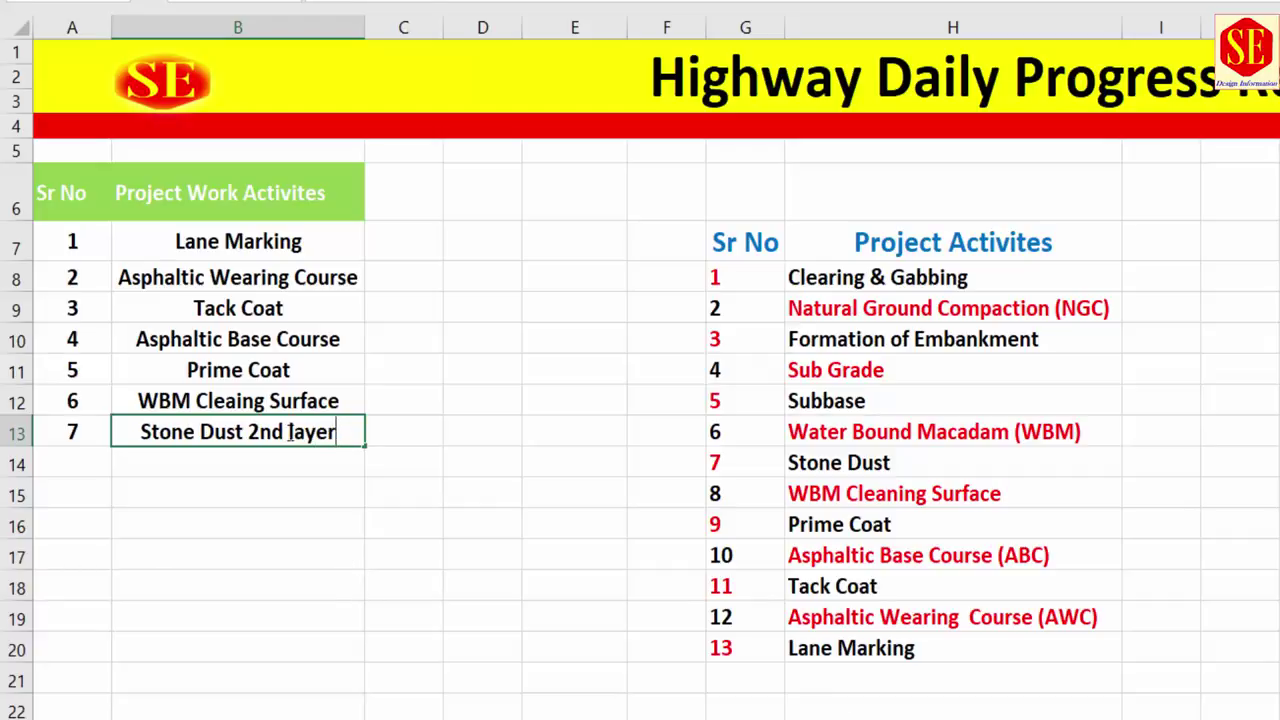
left_click_drag(295, 432, 306, 432)
key("BackSpace")
type("L")
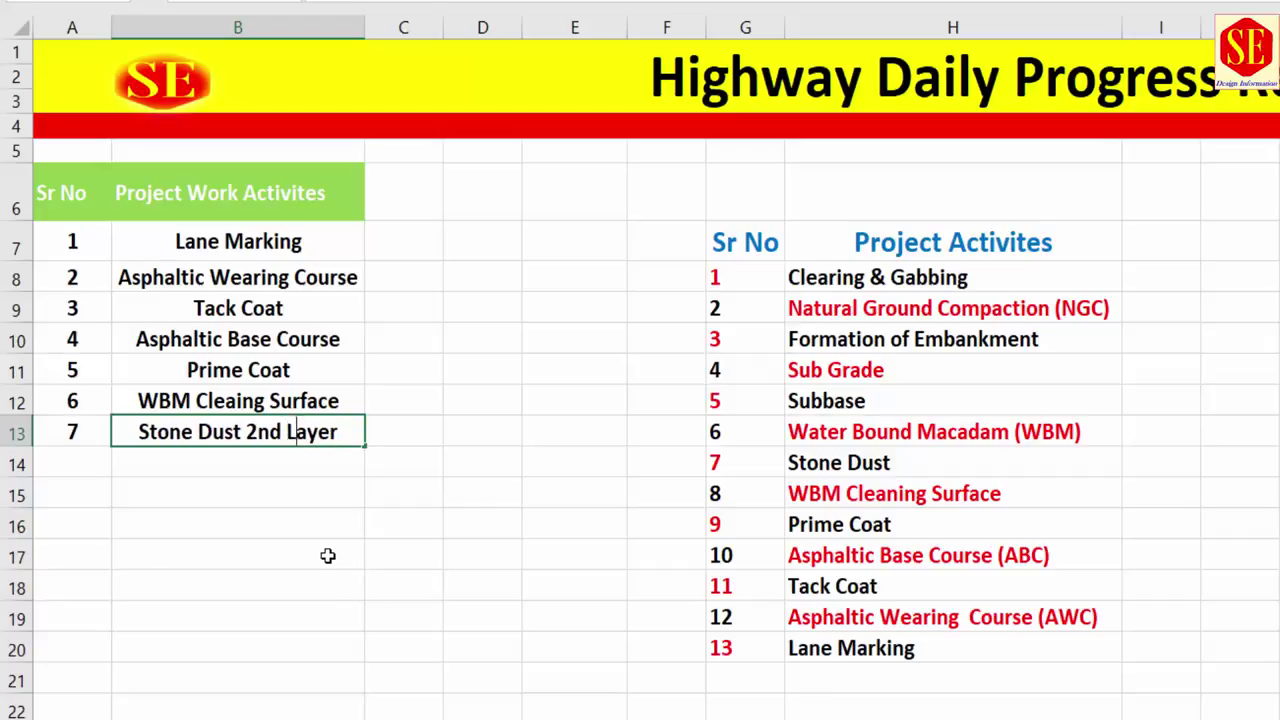
key("Return")
left_click(86, 458)
- Enter 'WBM 2nd Layer' in B14 and check it against the reference list
left_click(268, 466)
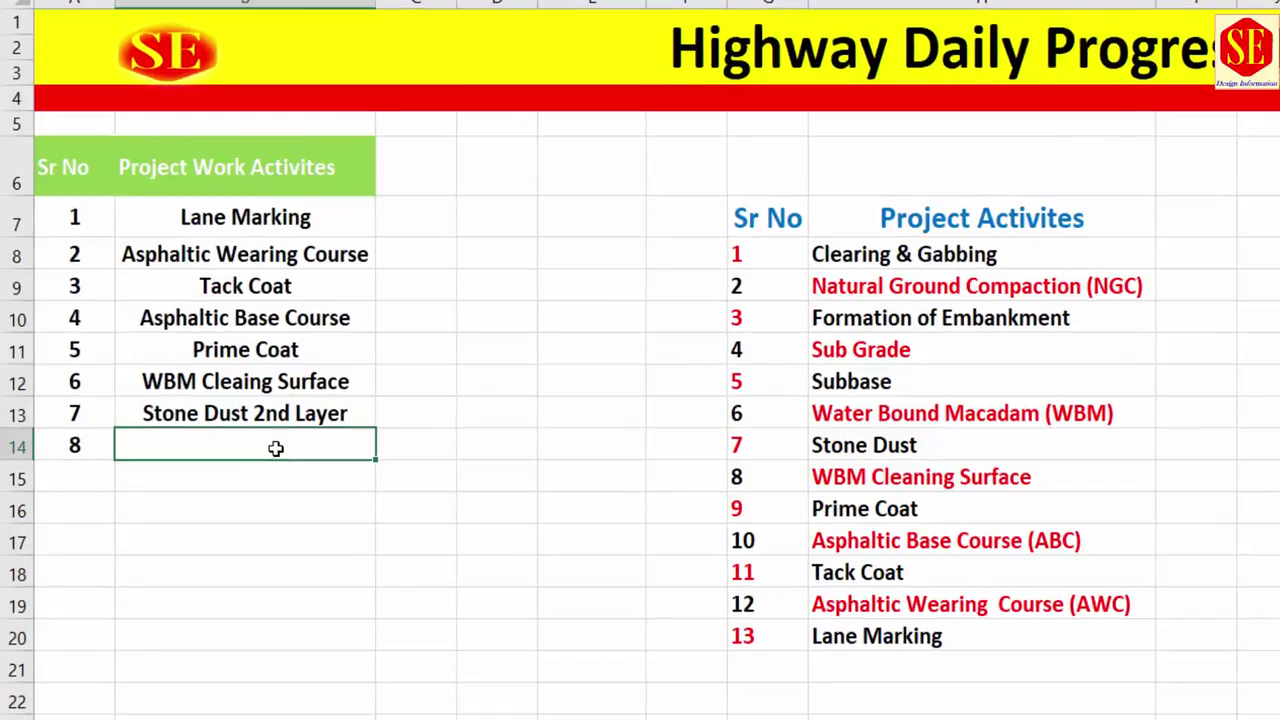
type("WBM")
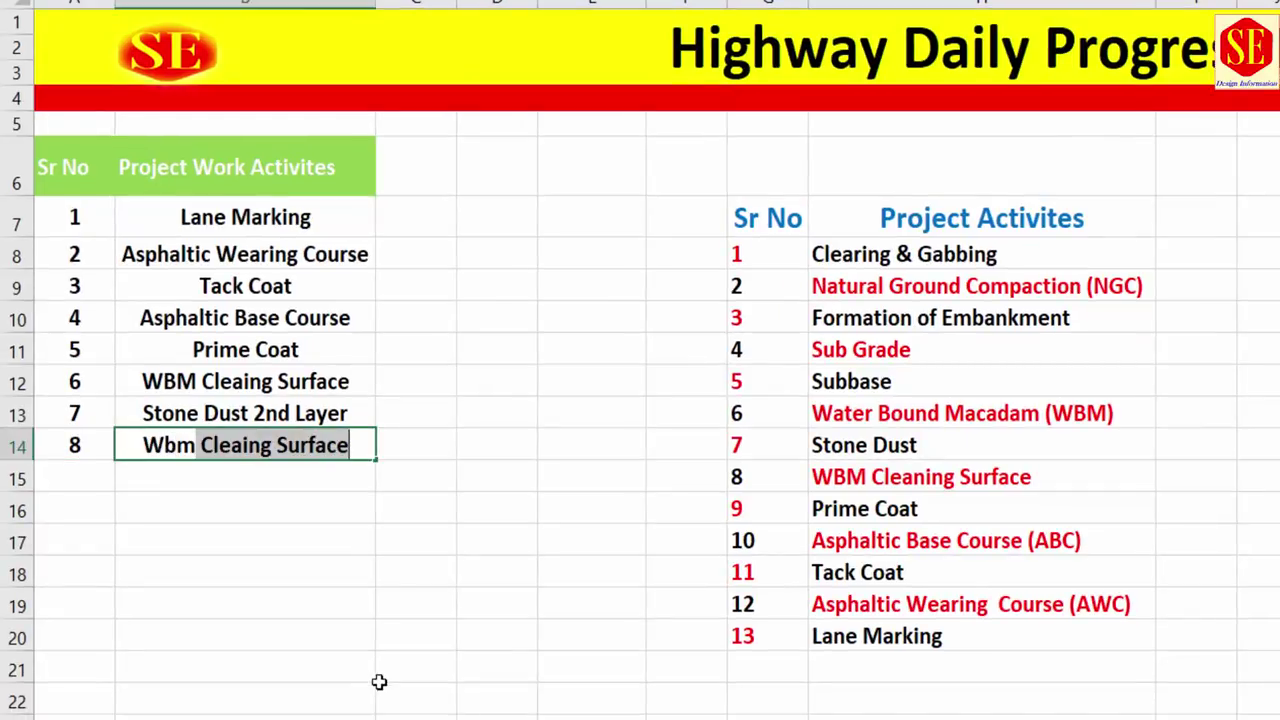
type(" 2nd Layer")
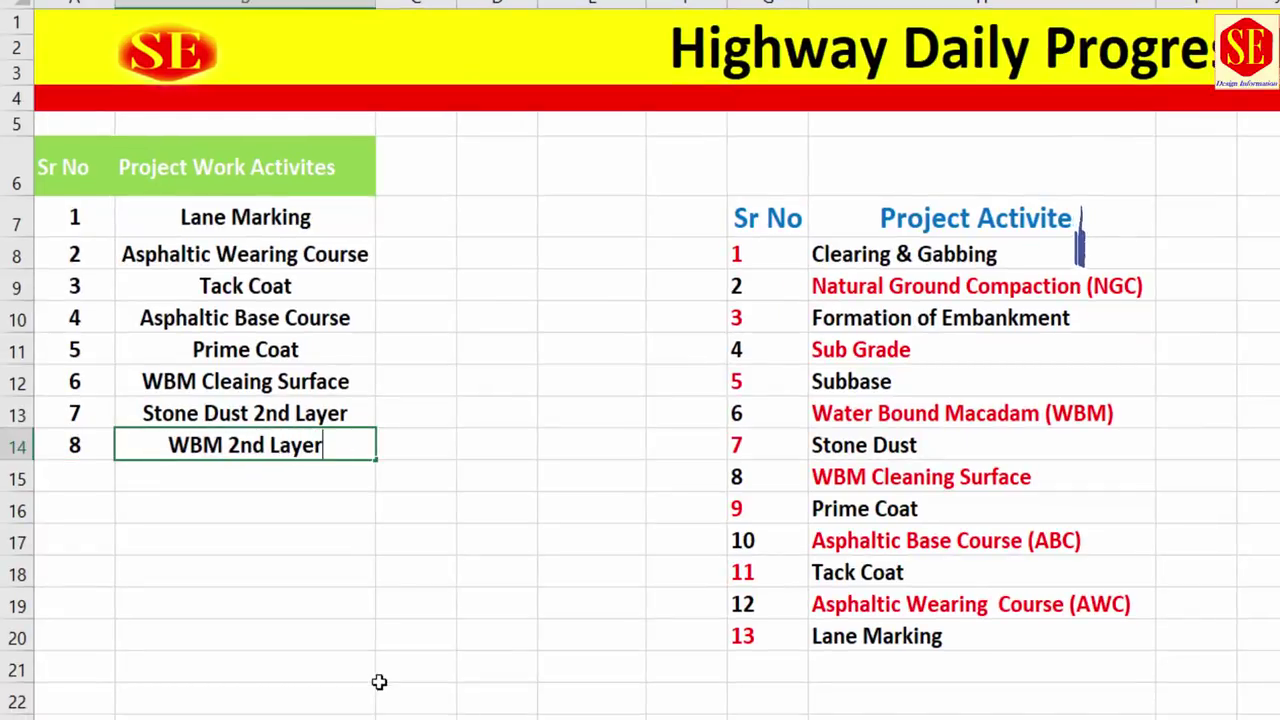
key("Return")
left_click(212, 420)
left_click(182, 447)
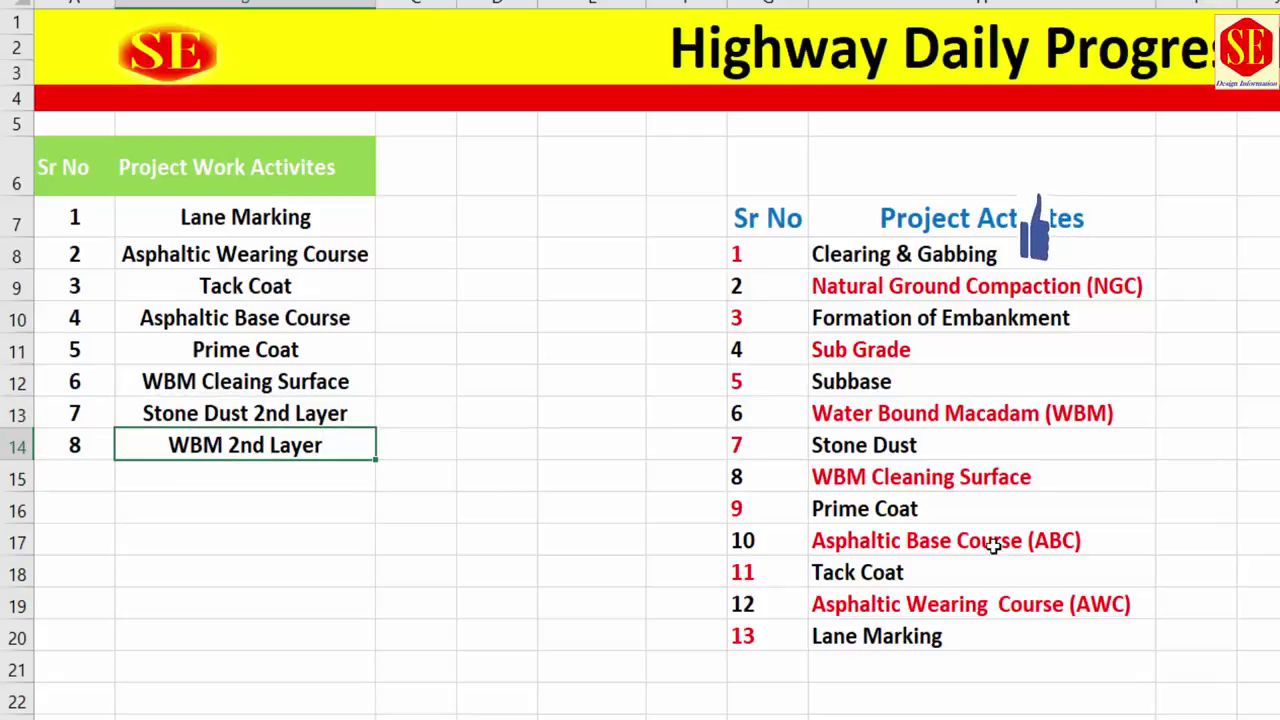
left_click(903, 480)
left_click(906, 440)
left_click(906, 413)
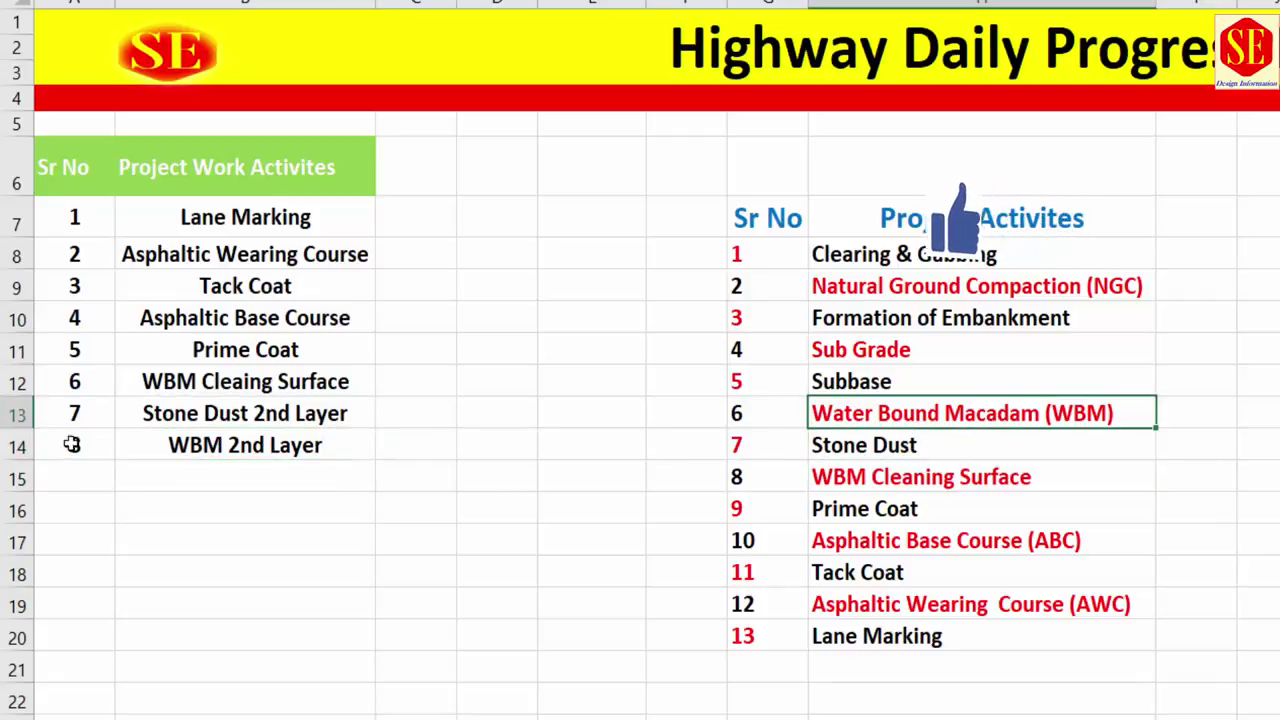
- Add serial 9 in A15 with 'Stone Dust Ist Layer' in B15
left_click(95, 477)
type("9")
key("Tab")
type("S")
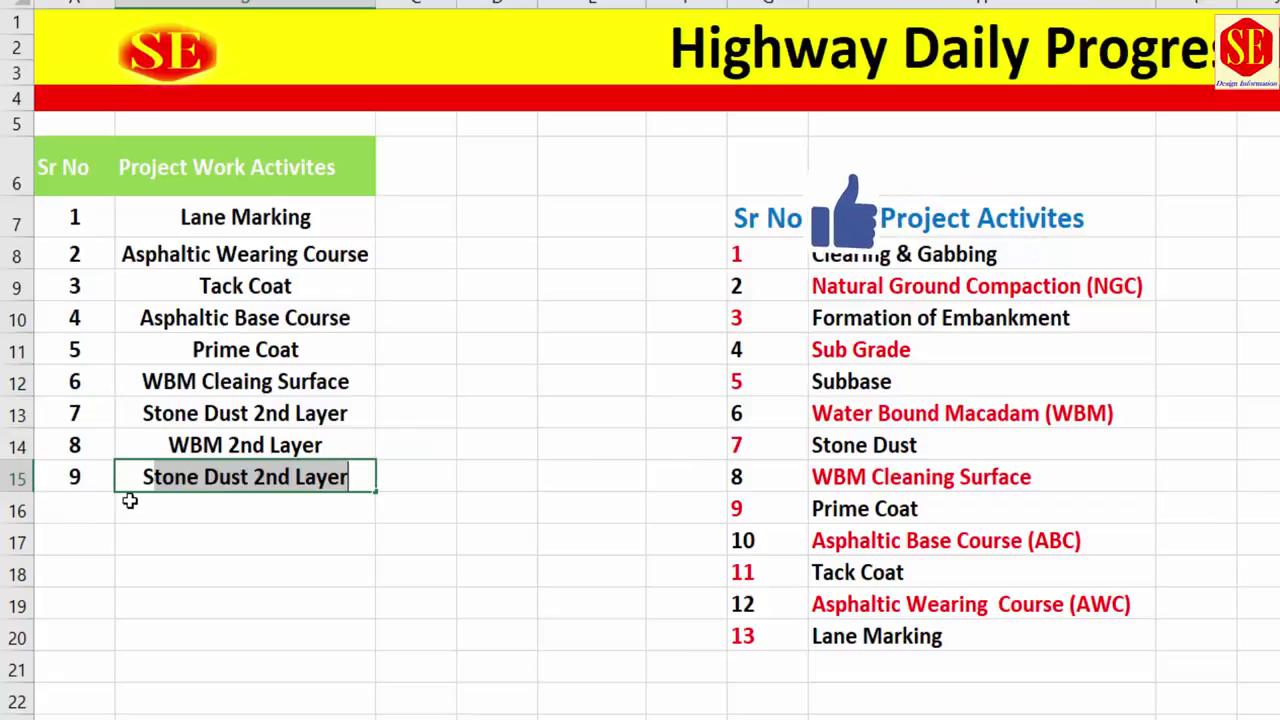
key("BackSpace")
key("BackSpace")
key("BackSpace")
type("1st")
left_click(323, 574)
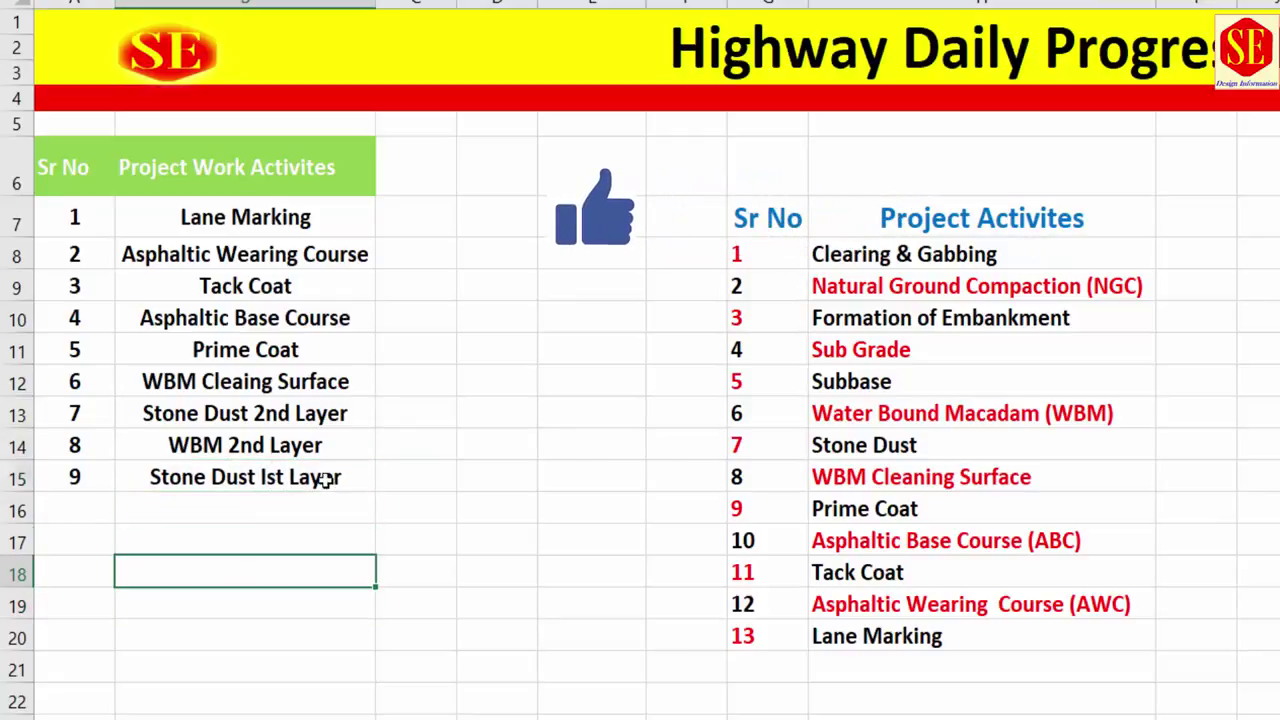
left_click(278, 480)
- Enter 'WBM Ist Layer' in B16 as activity 10, capitalising Layer
left_click(95, 512)
left_click(186, 503)
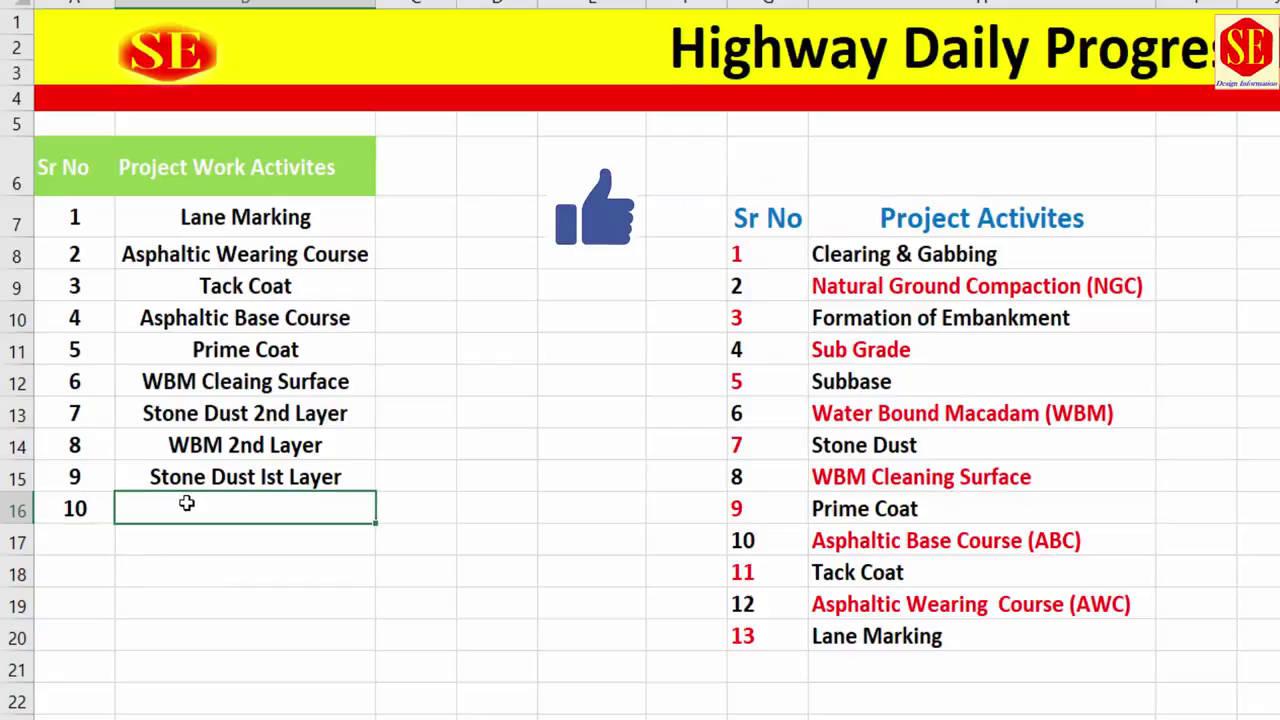
type("WBM I")
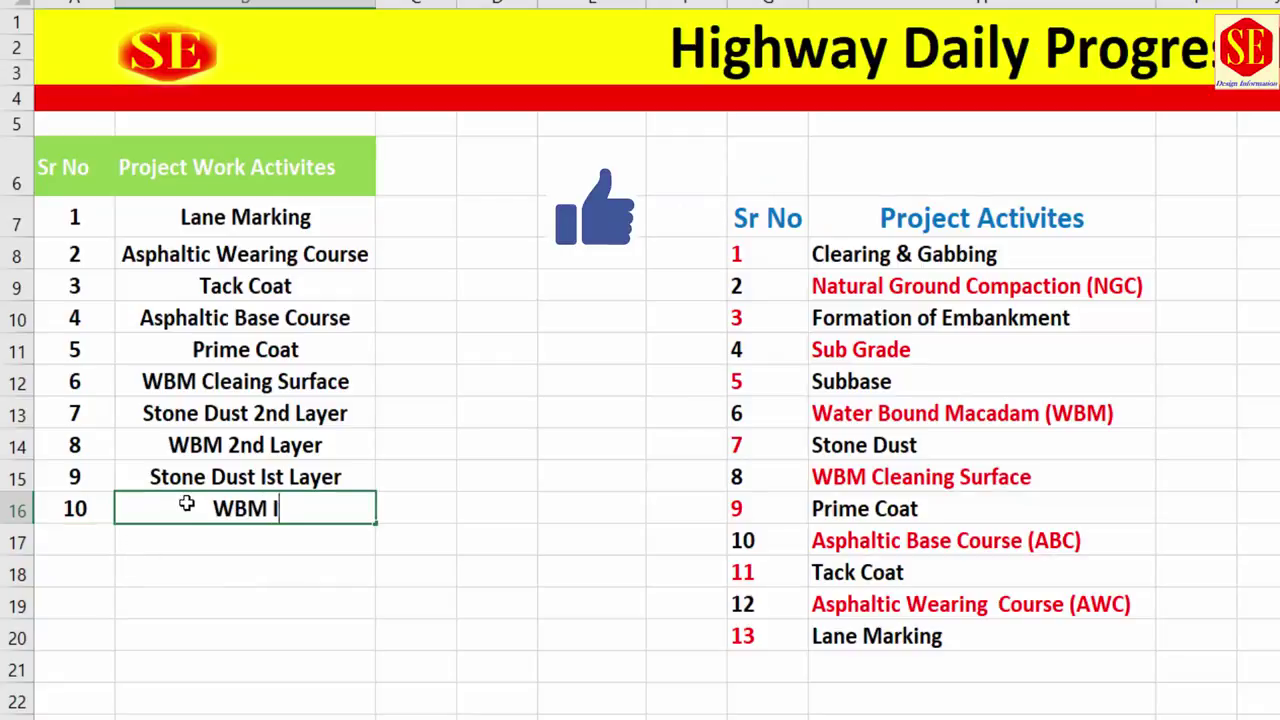
type("st layer")
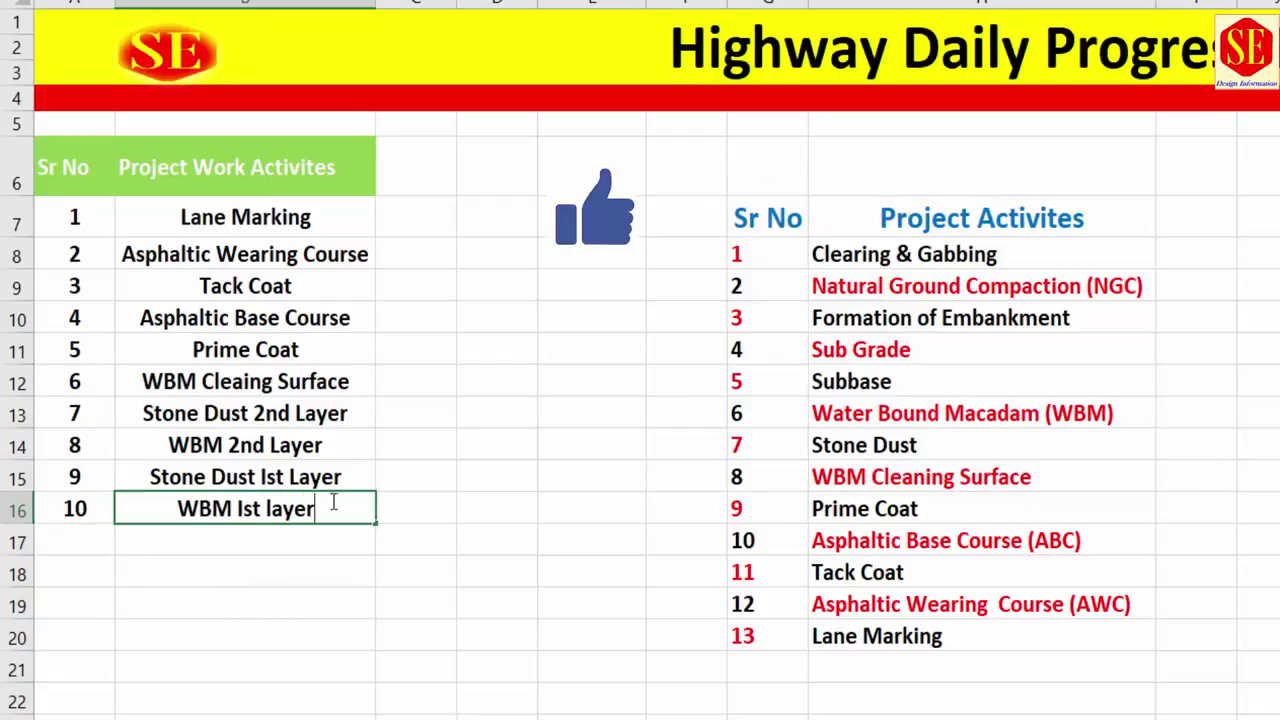
key("Delete")
type("L")
key("Return")
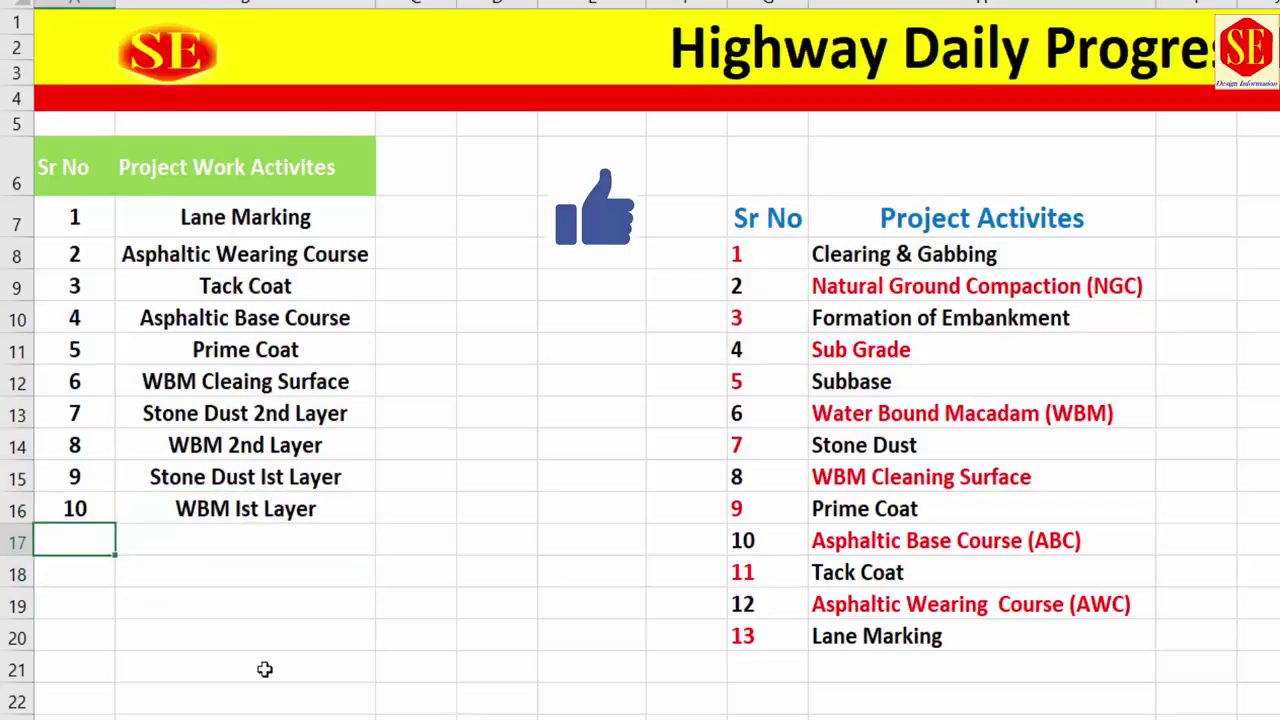
type("11")
- Enter serial 11 and 'SubBase 2nd Layer' in B17
left_click(262, 676)
key("Up")
key("Up")
key("Up")
key("Up")
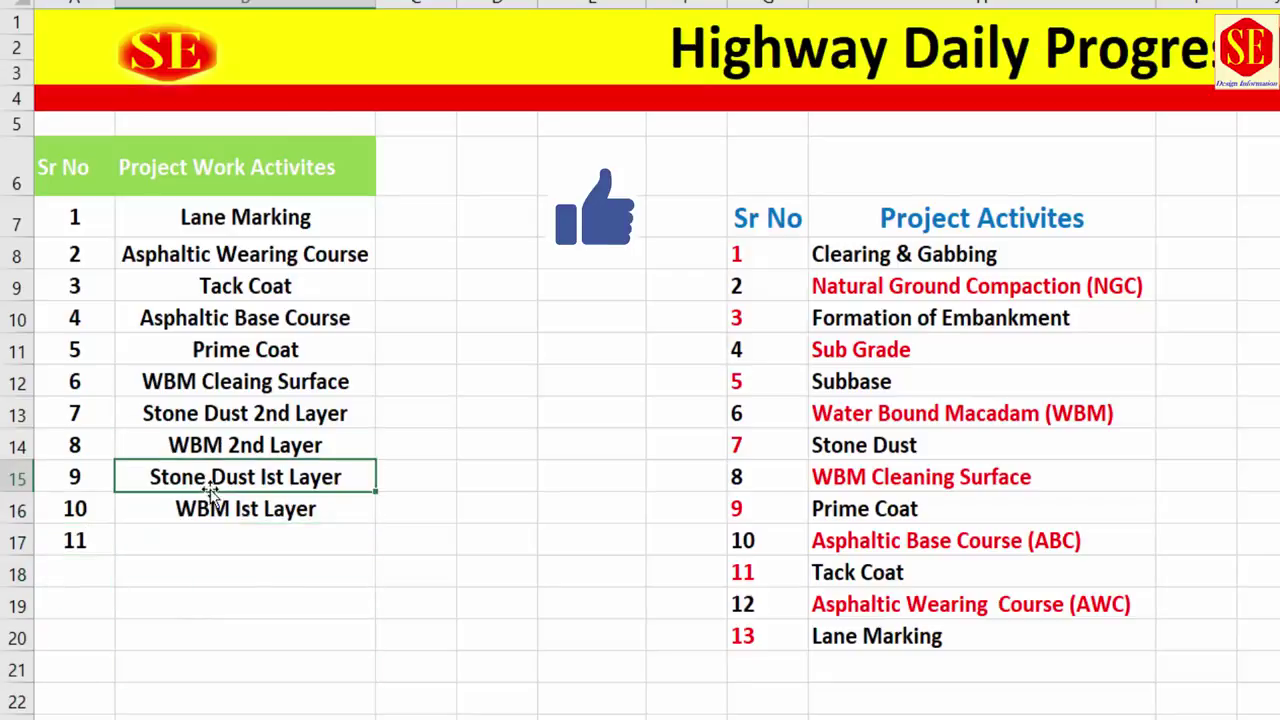
key("Up")
key("Up")
key("Up")
left_click(220, 512)
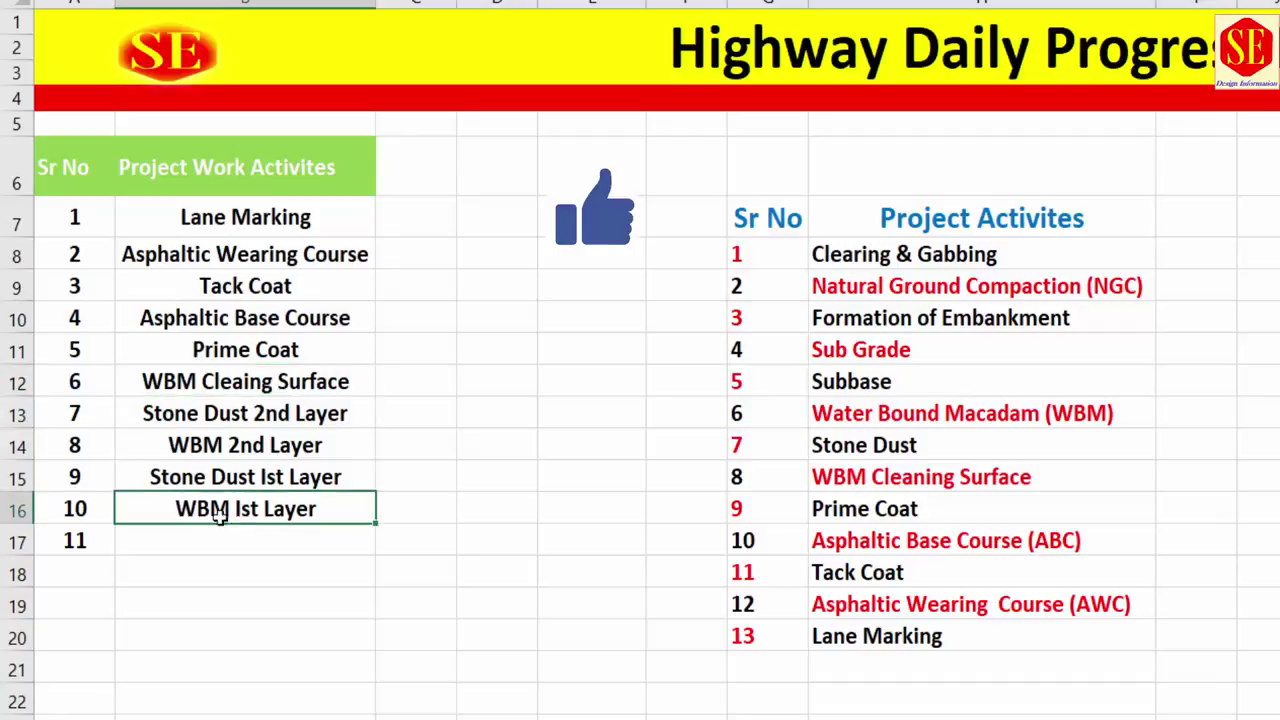
left_click(163, 541)
left_click(815, 385)
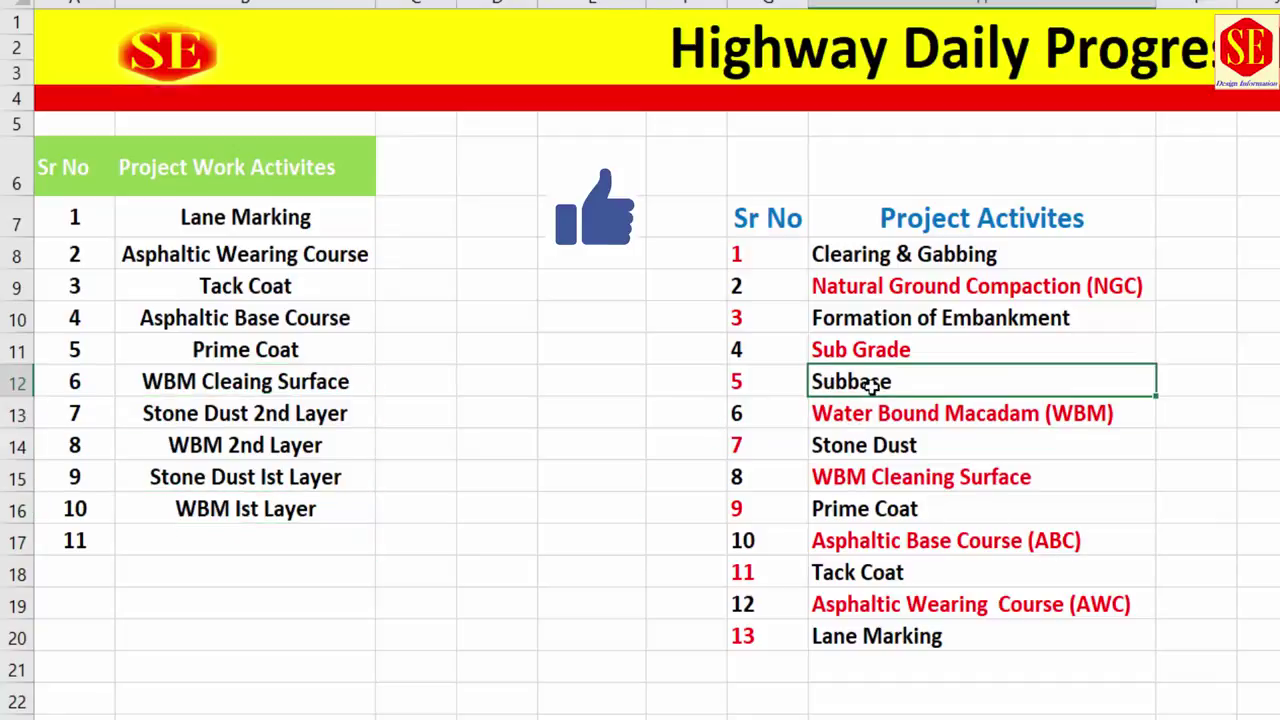
left_click(187, 551)
type("Subb")
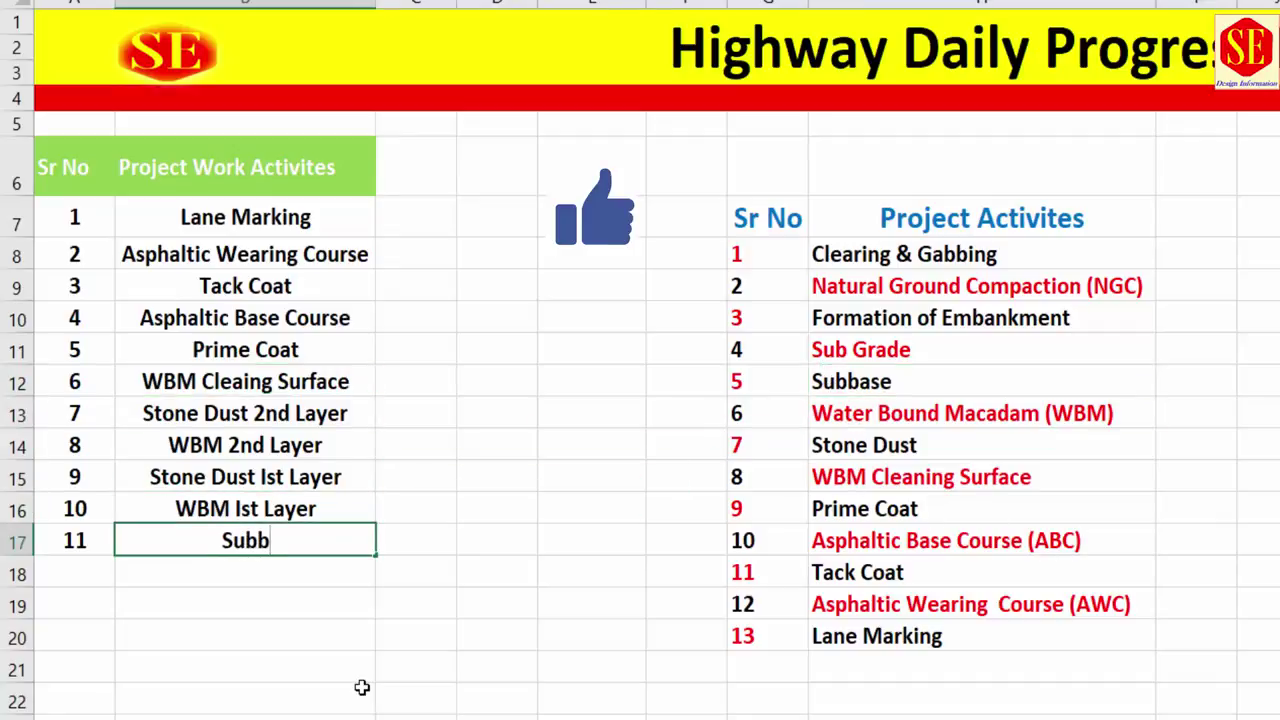
key("BackSpace")
type("Base 2nd")
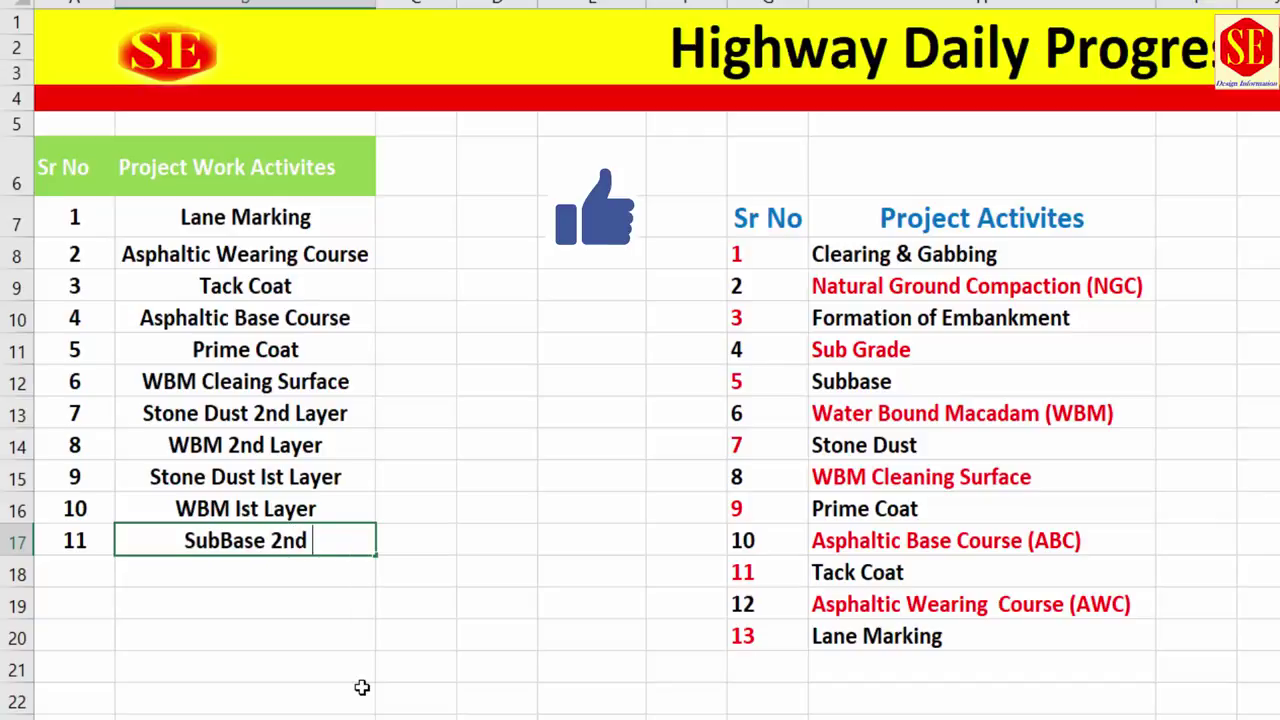
type(" Layer")
left_click(92, 574)
- Add serial 12 with 'Subbase Ist Layer' in B18
type("12")
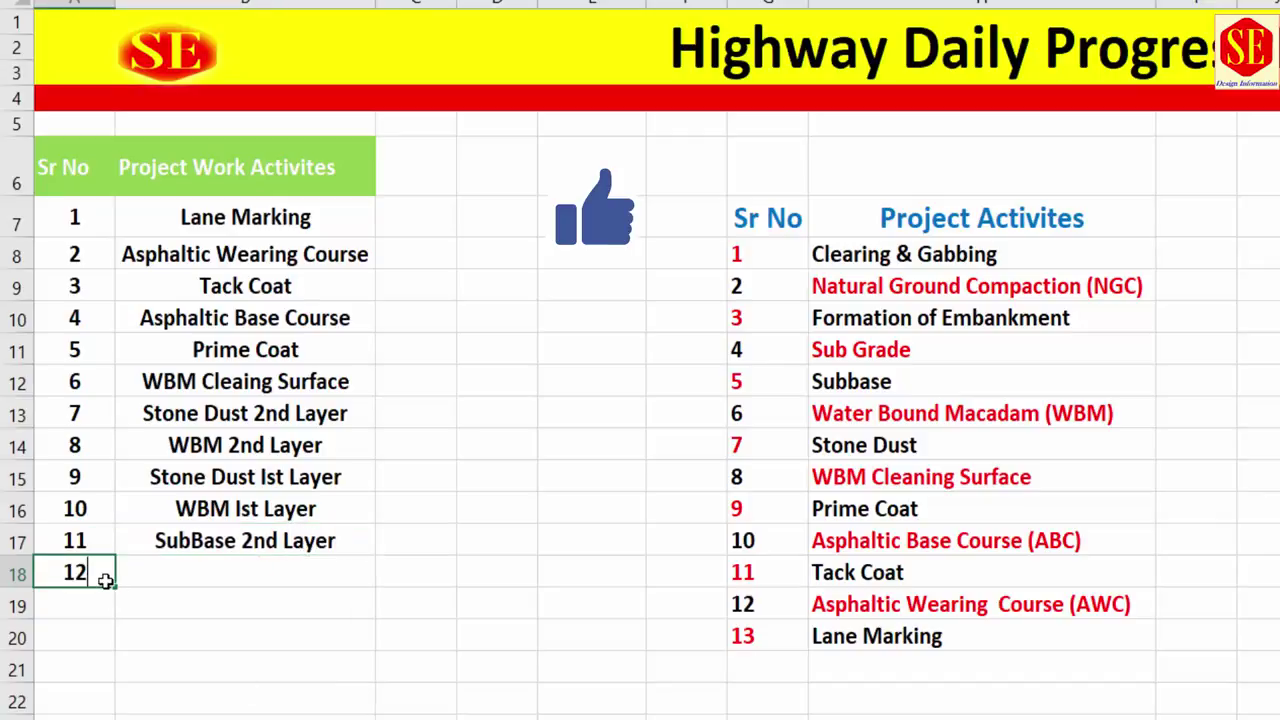
key("Tab")
type("Subbase")
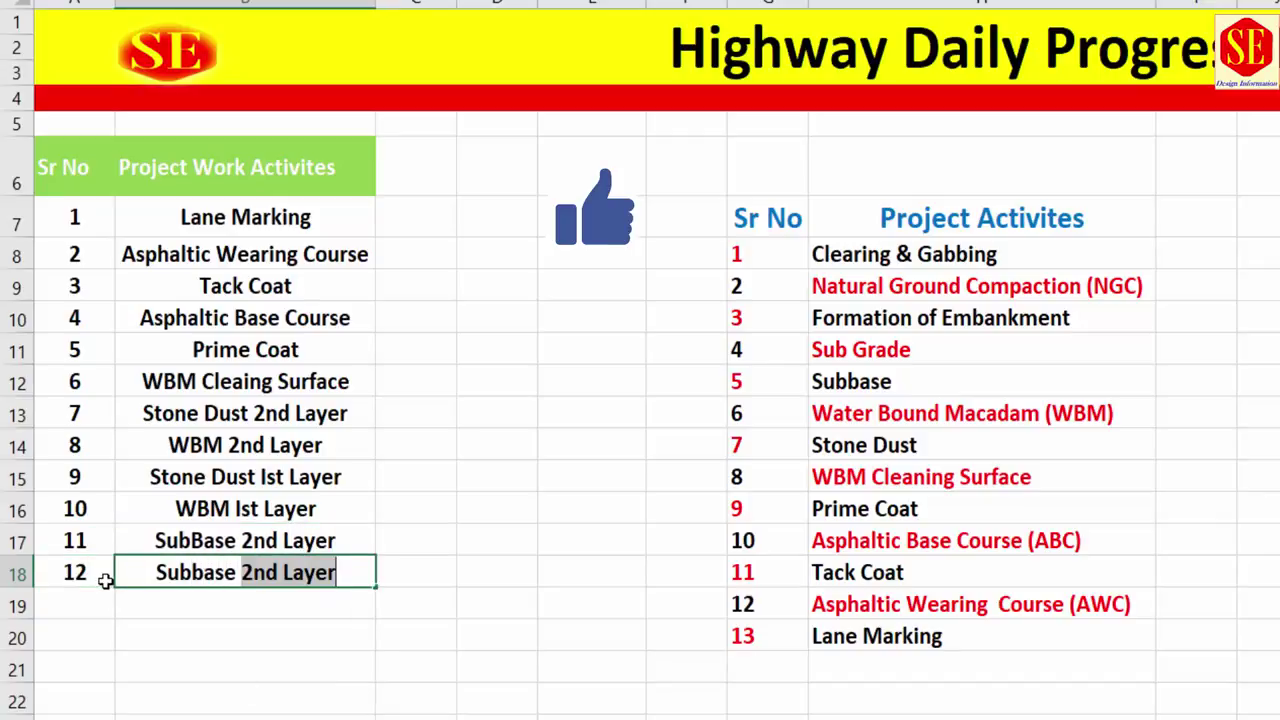
left_click(283, 575)
key("BackSpace")
key("BackSpace")
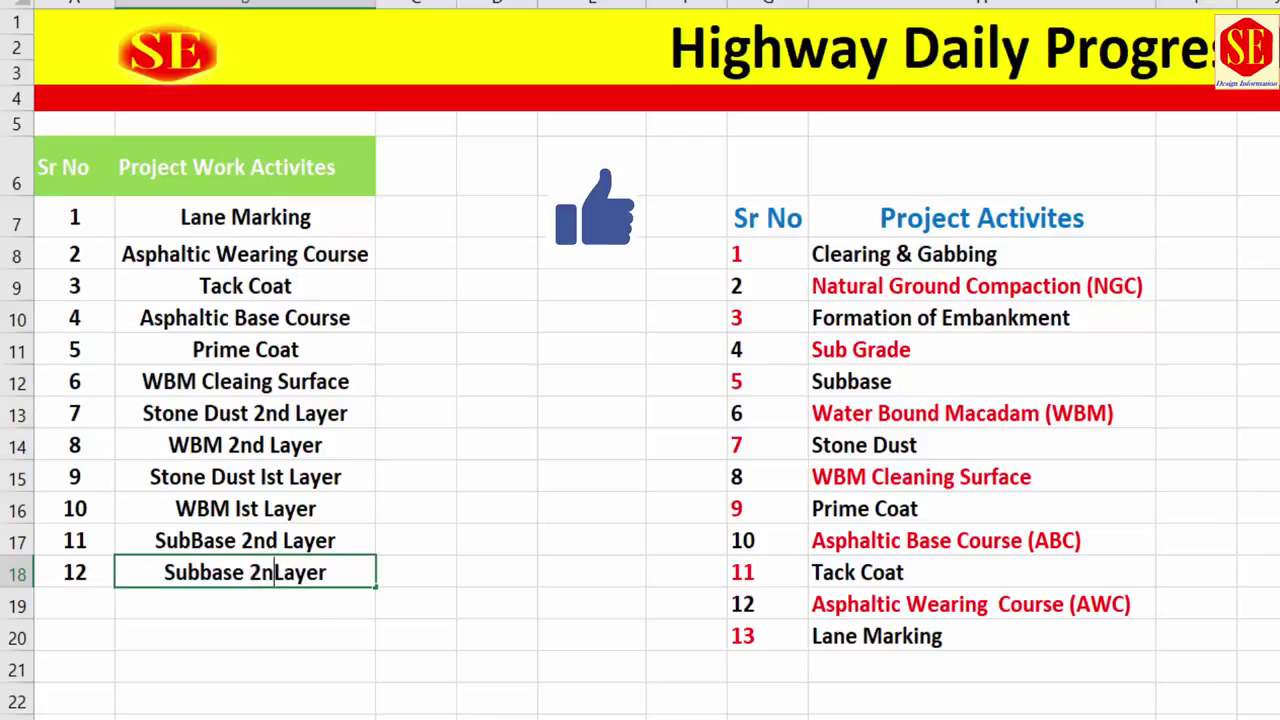
key("BackSpace")
key("BackSpace")
type("Ist")
left_click(249, 651)
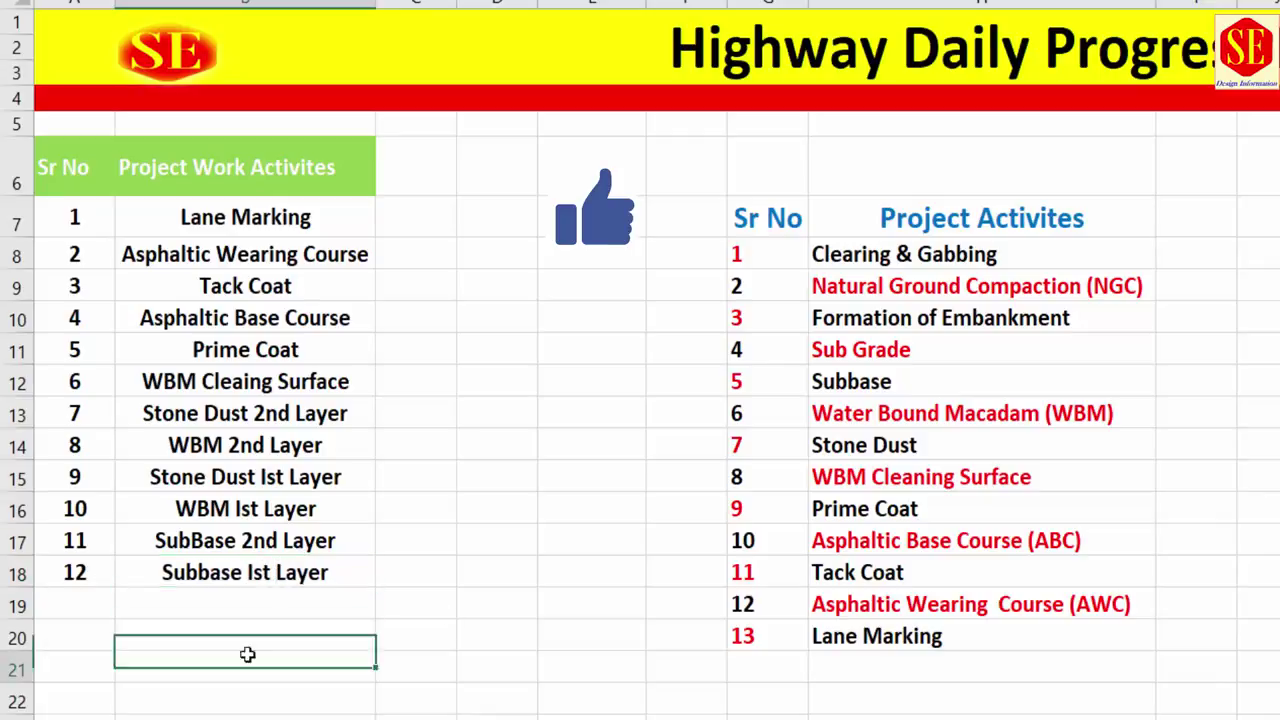
left_click(219, 540)
- Add serial 13 with 'SubGrade 2nd Layer' in B19
left_click(66, 596)
type("13")
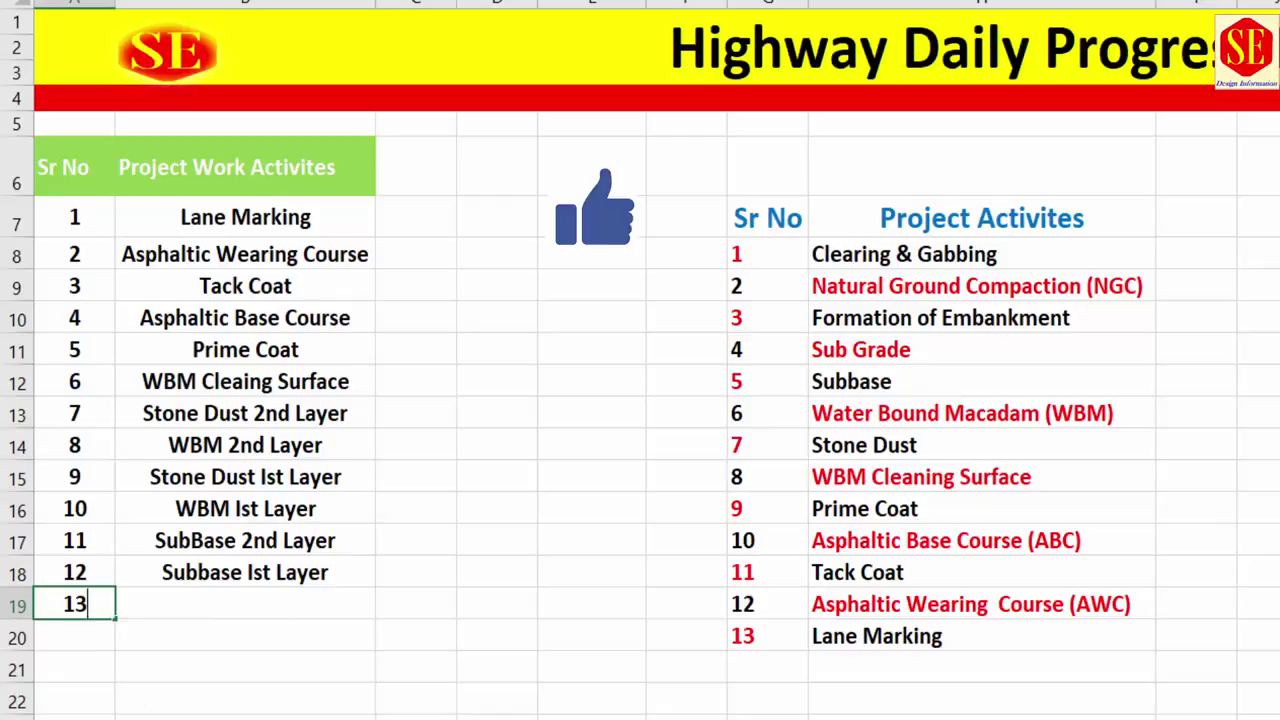
left_click(828, 381)
left_click(862, 355)
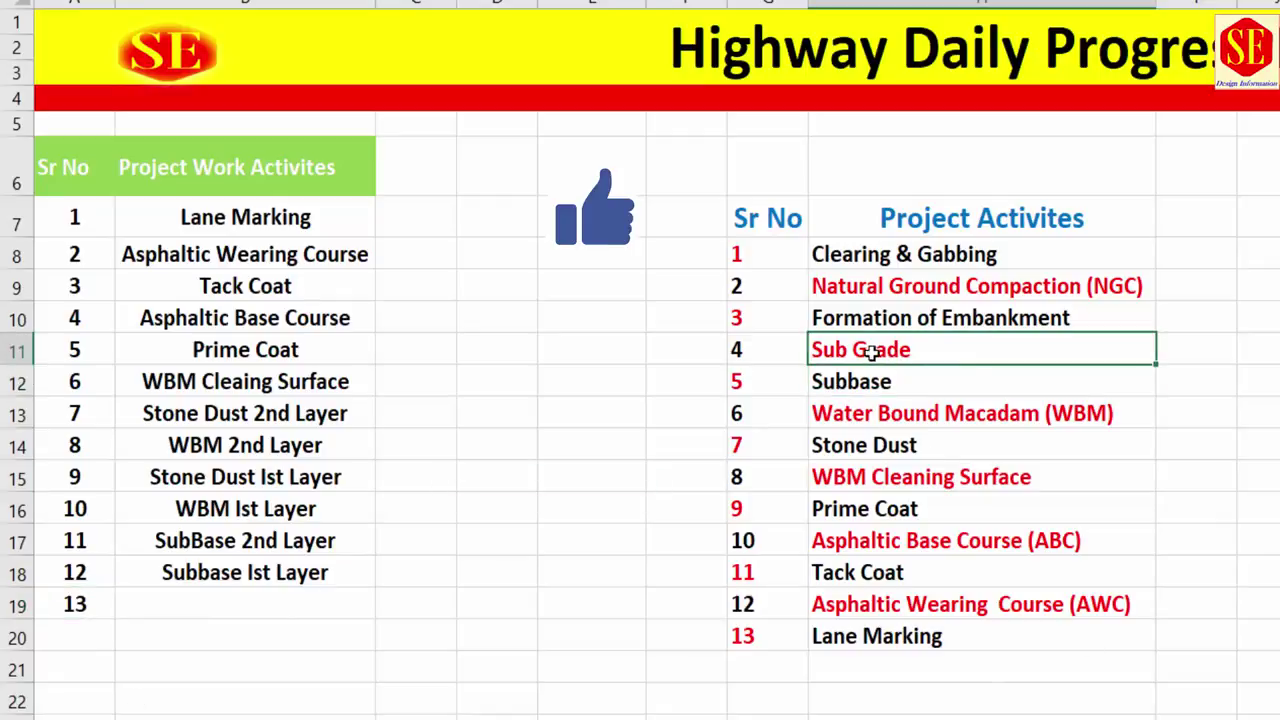
left_click(152, 614)
type("Subb")
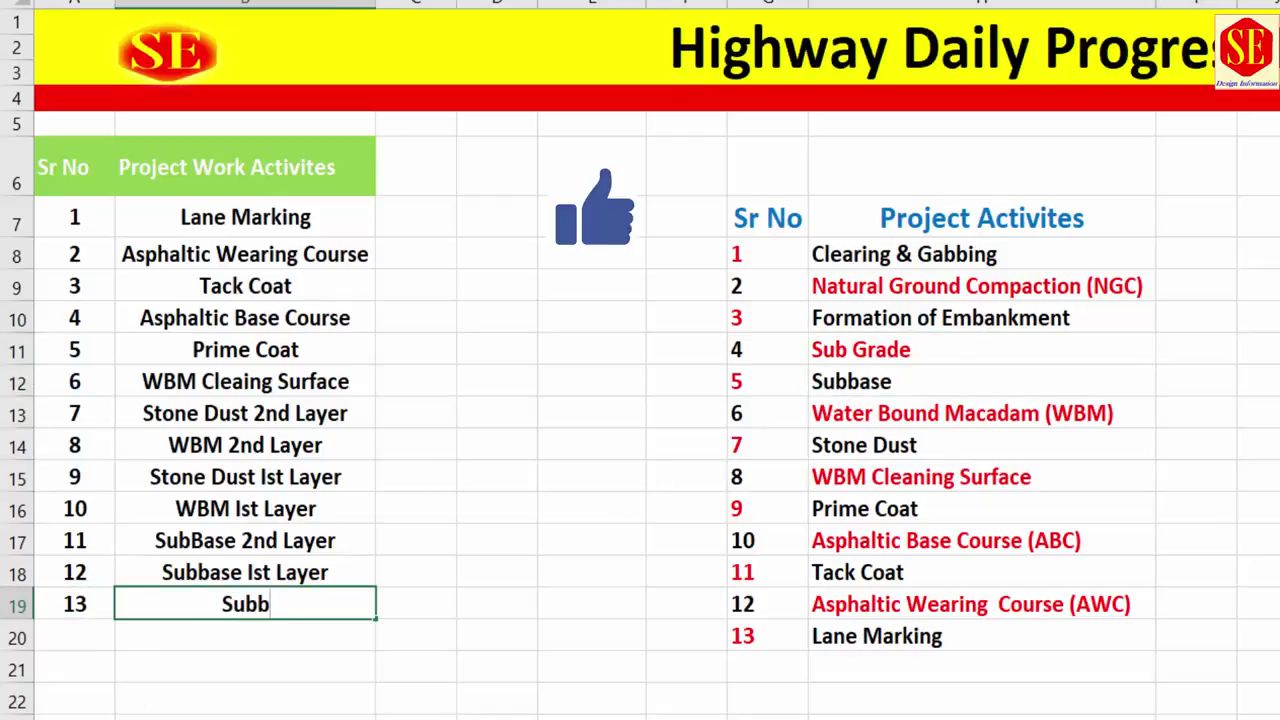
key("BackSpace")
type("B")
key("BackSpace")
type("Gra")
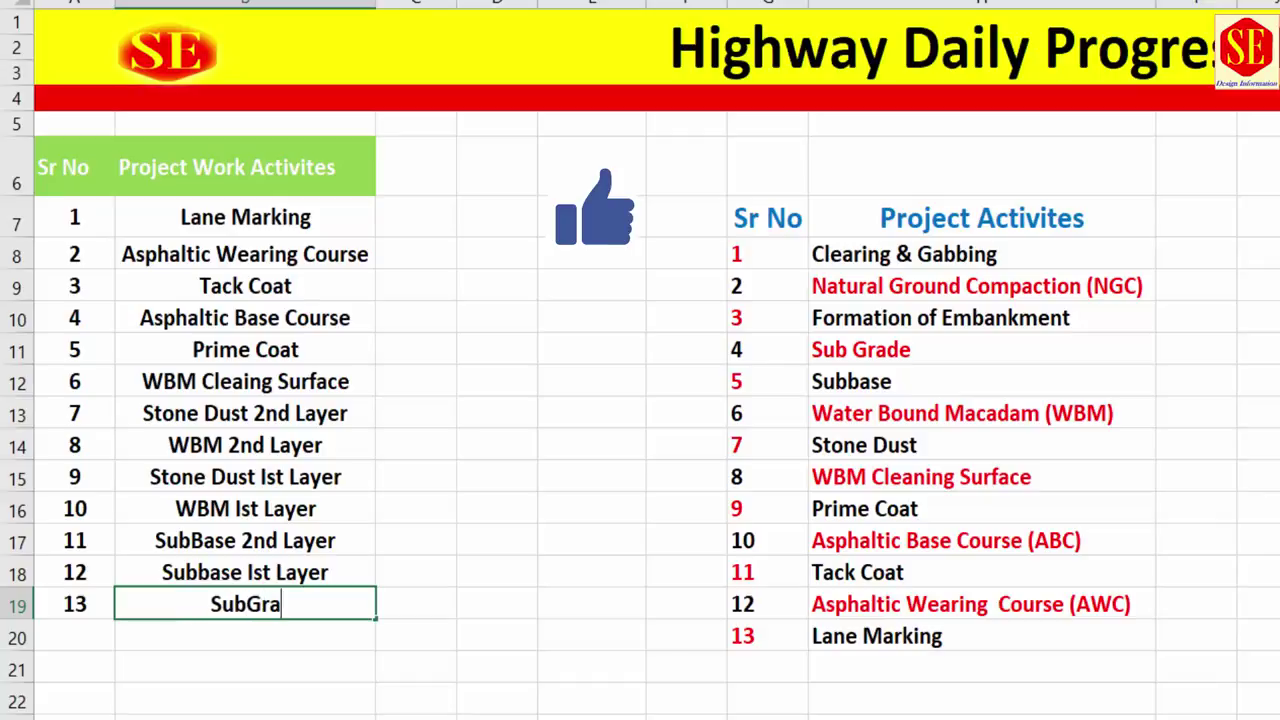
type("de 2nd L")
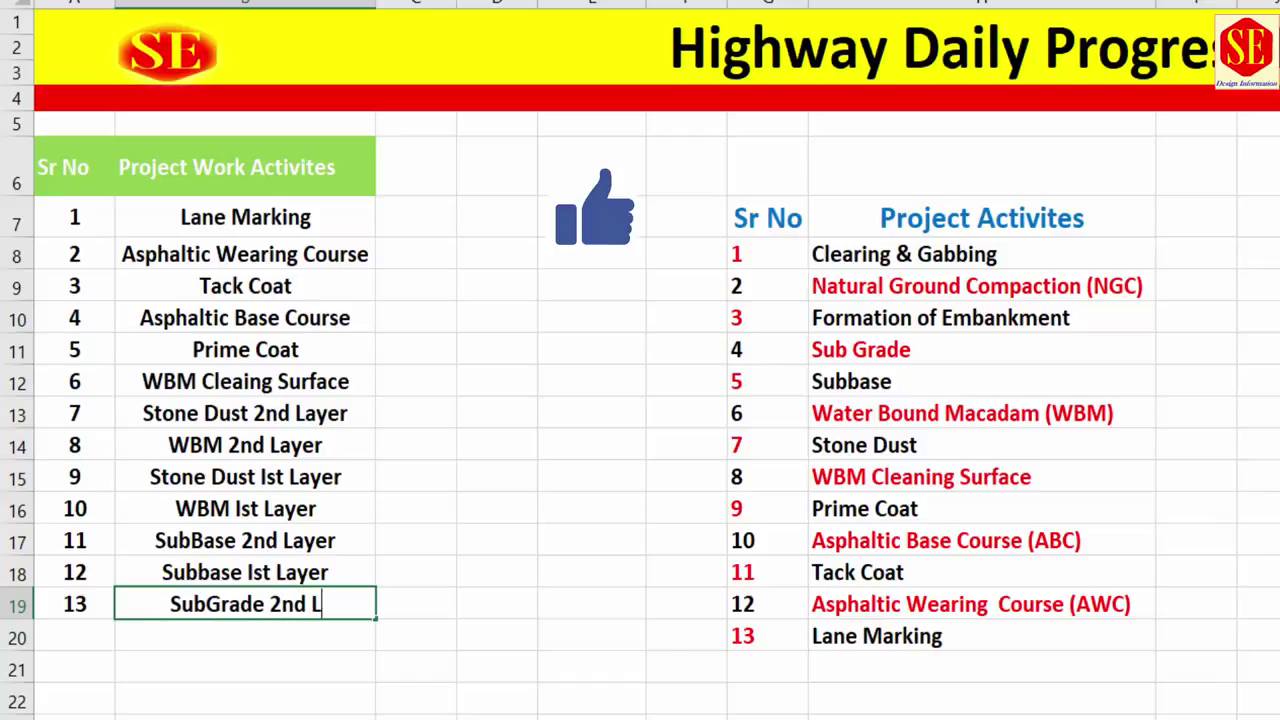
type("ayer")
key("Return")
- Add serial 14 with 'Sub Grade Ist Layer' in B20
left_click(69, 633)
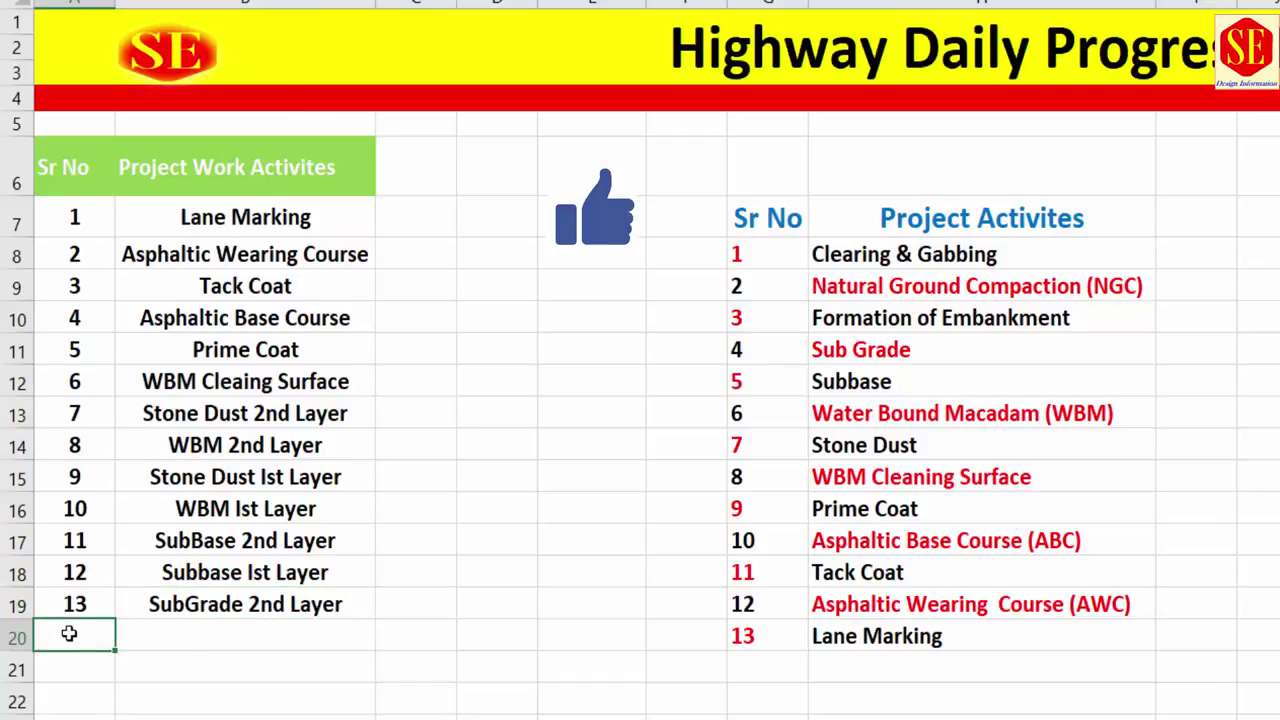
type("14")
left_click(170, 640)
type("Subba")
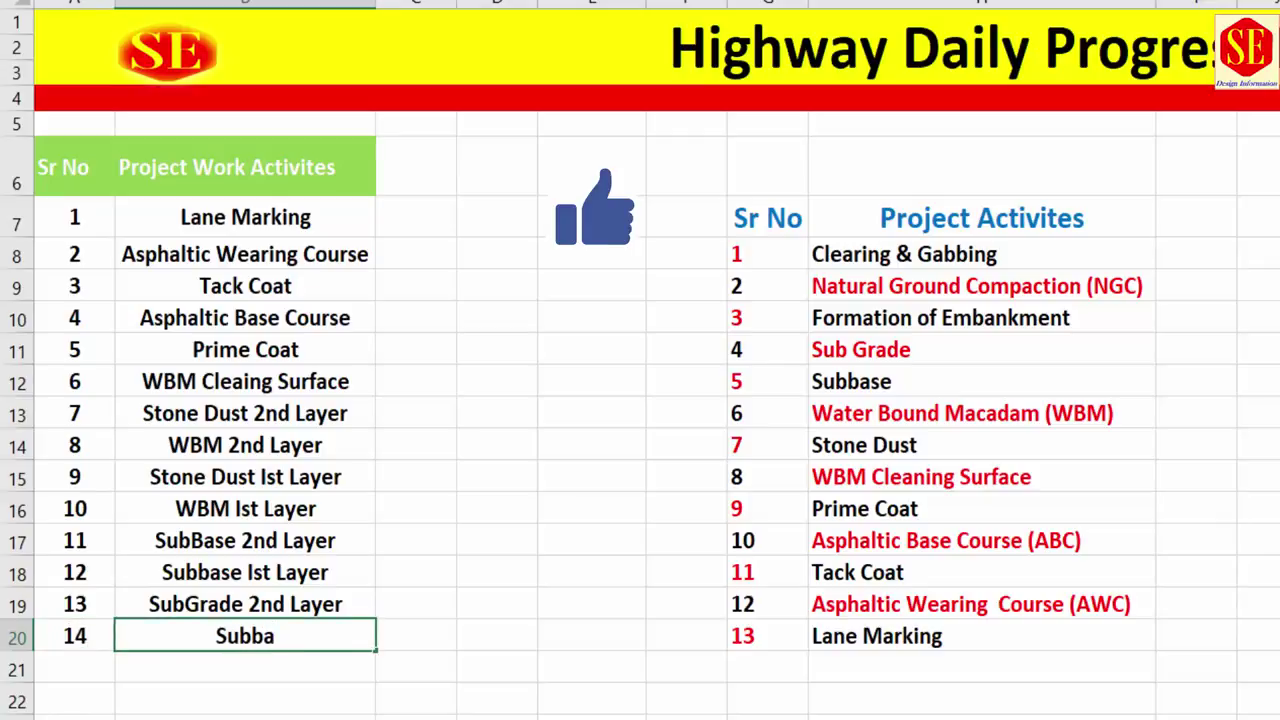
key("BackSpace")
key("BackSpace")
key("BackSpace")
type("b Gra")
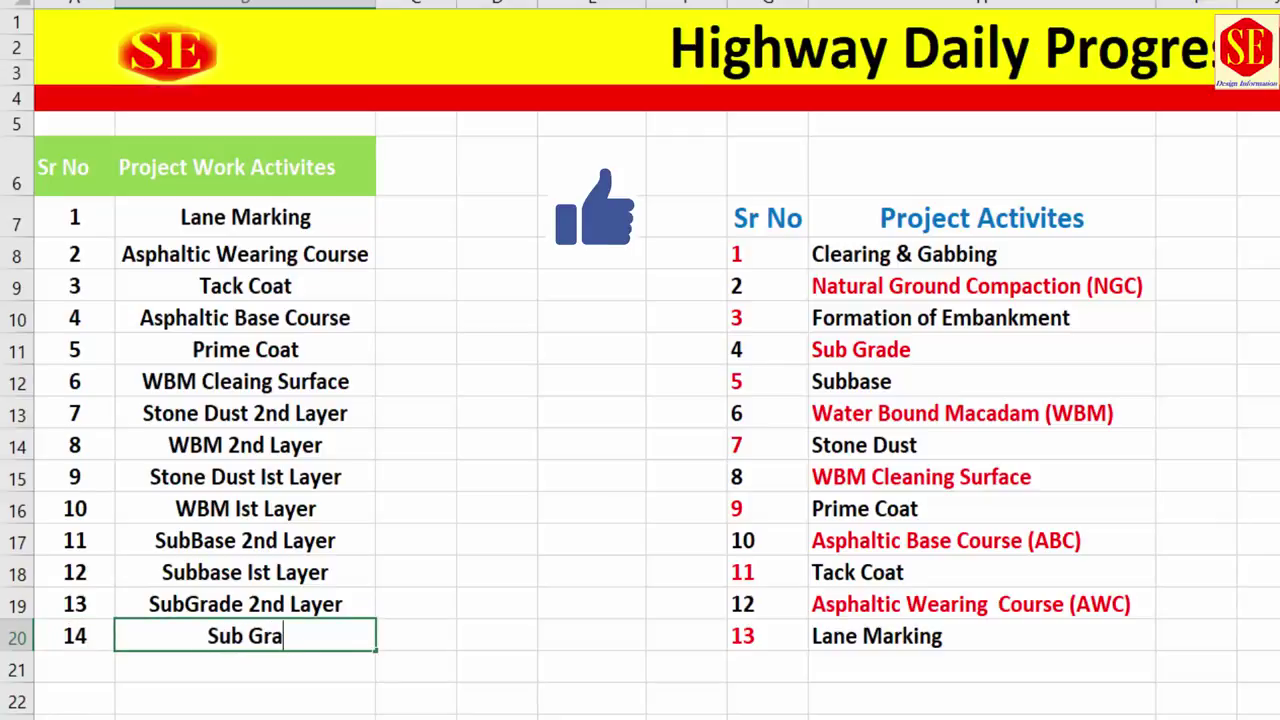
type("de Ist")
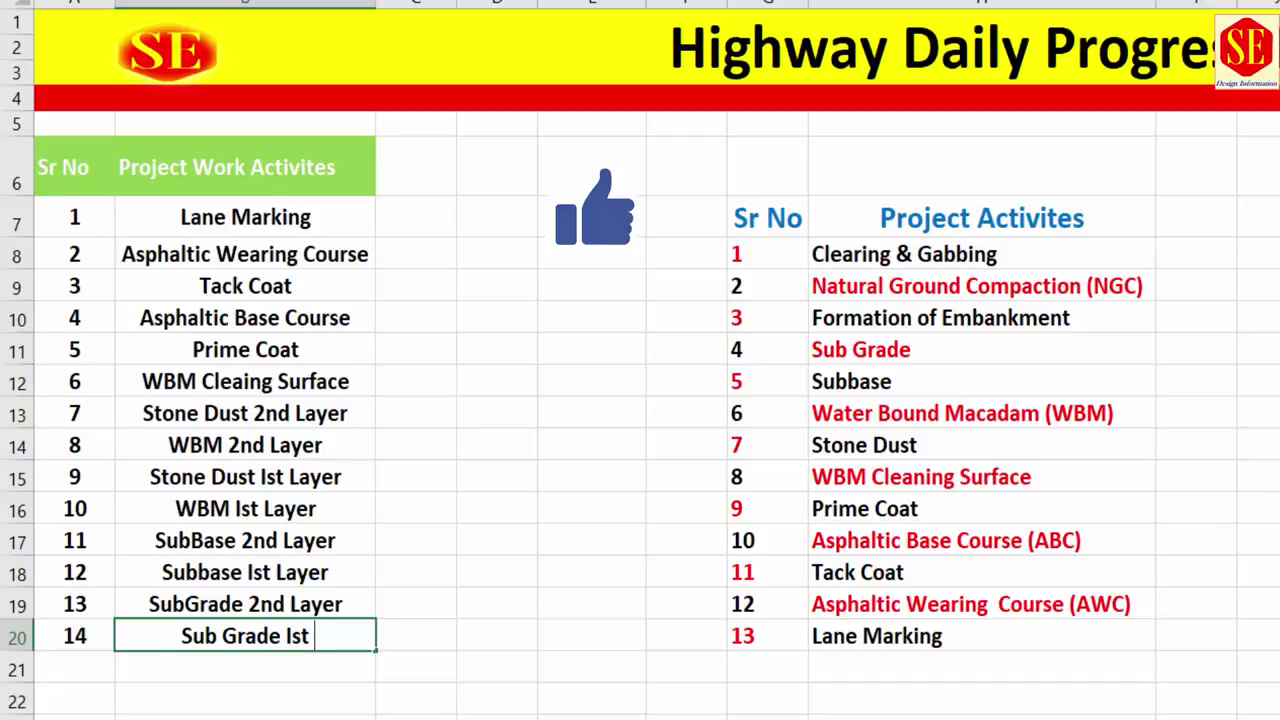
type(" Layer")
key("Return")
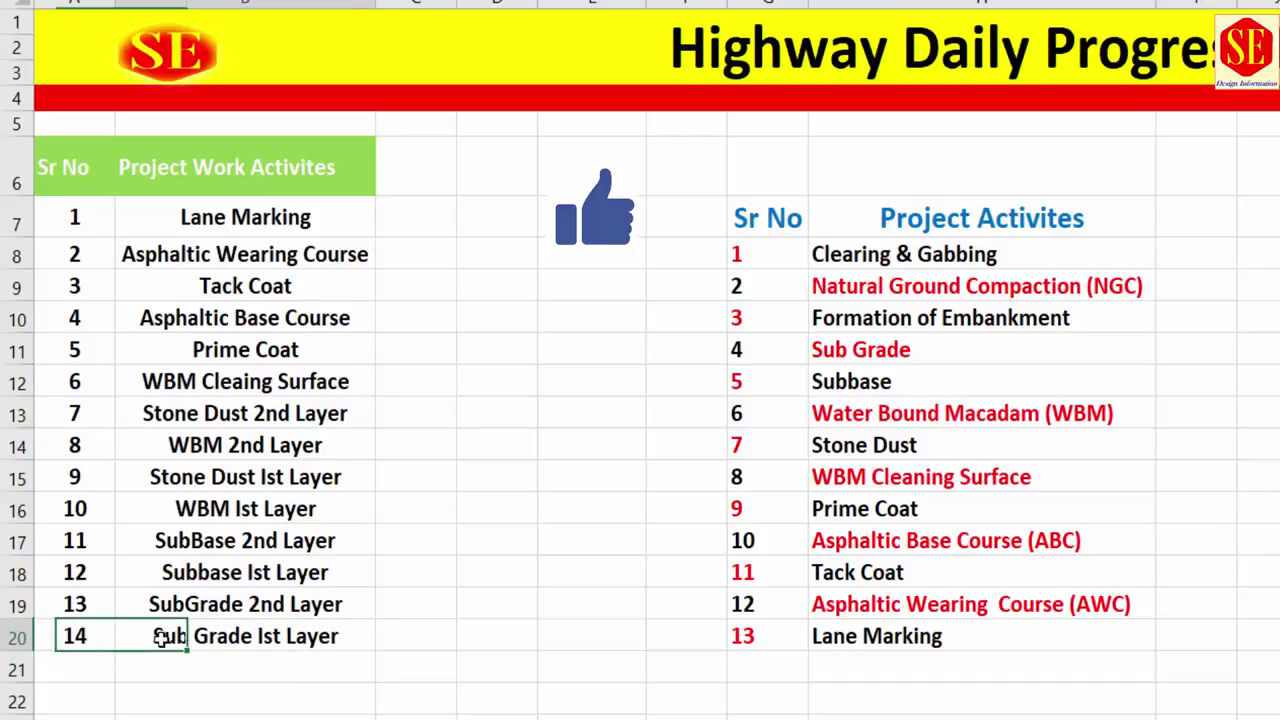
left_click(175, 643)
left_click(864, 326)
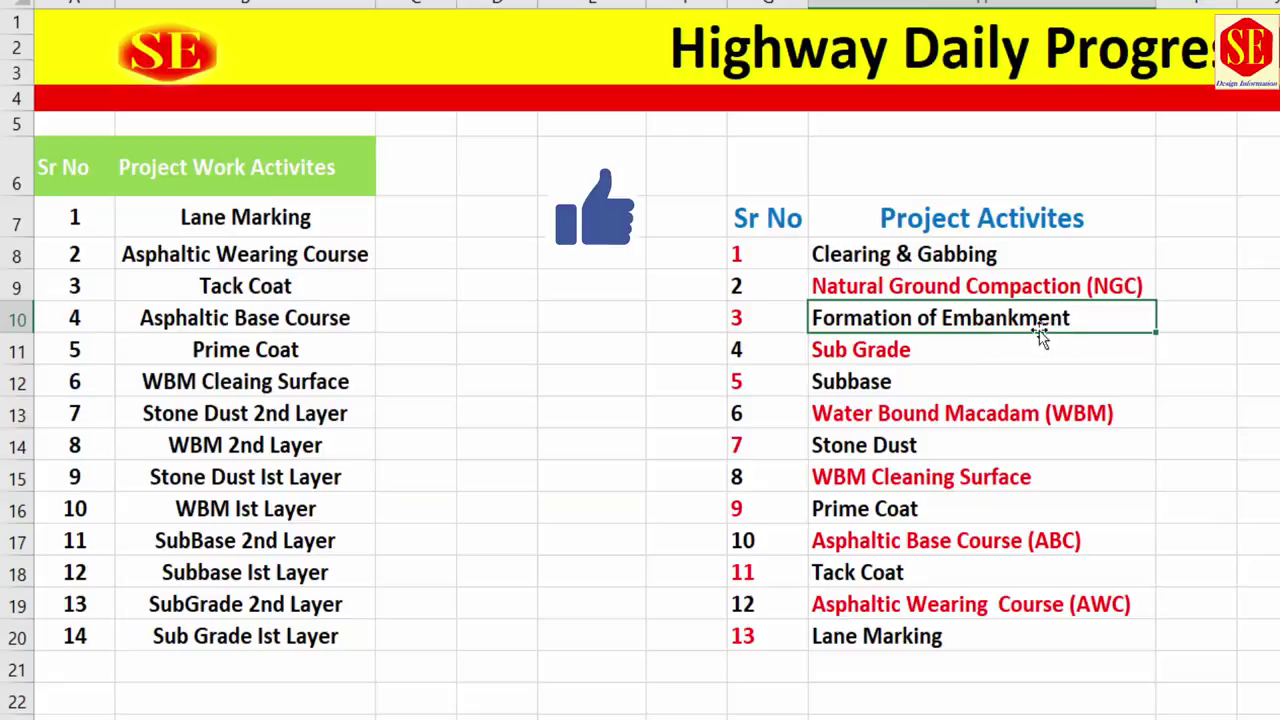
- Number A21:A28 from 15 to 22 and type 'Embankment Layer .5' in B21
scroll(1040, 335, "down", 1)
scroll(1034, 320, "down", 1)
left_click(75, 481)
type("15")
key("Return")
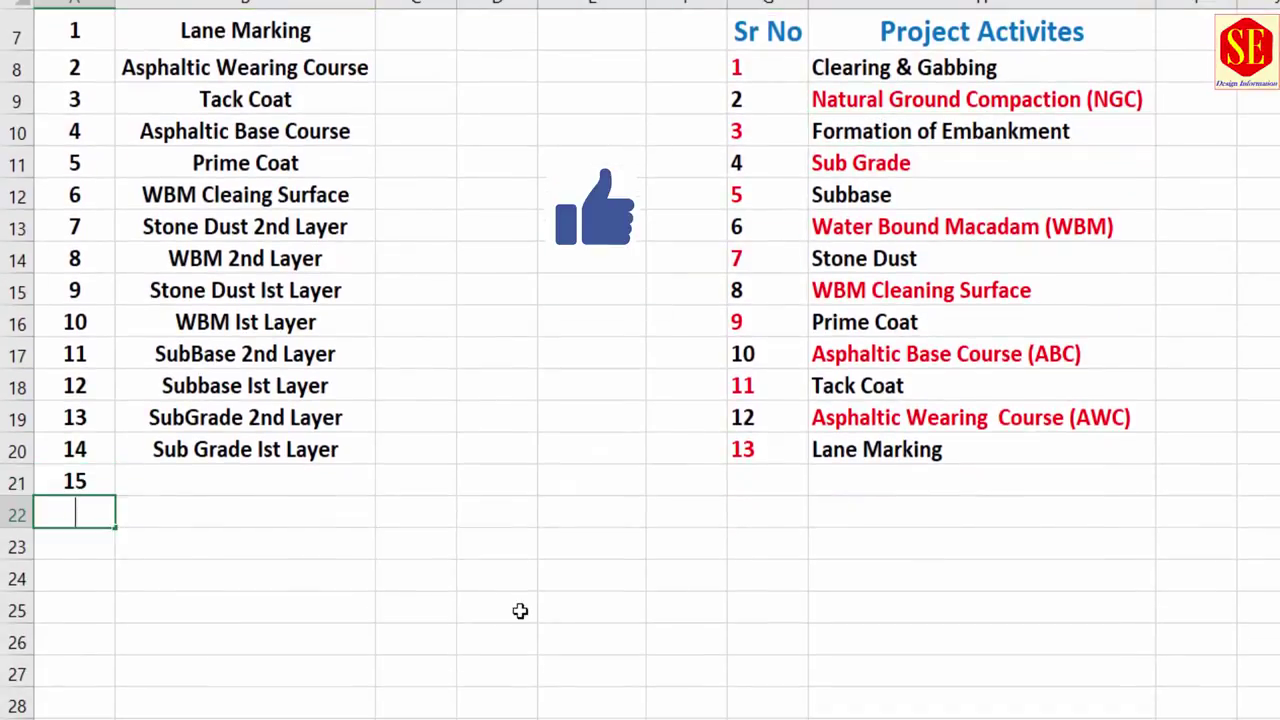
type("16 17 18 19 20")
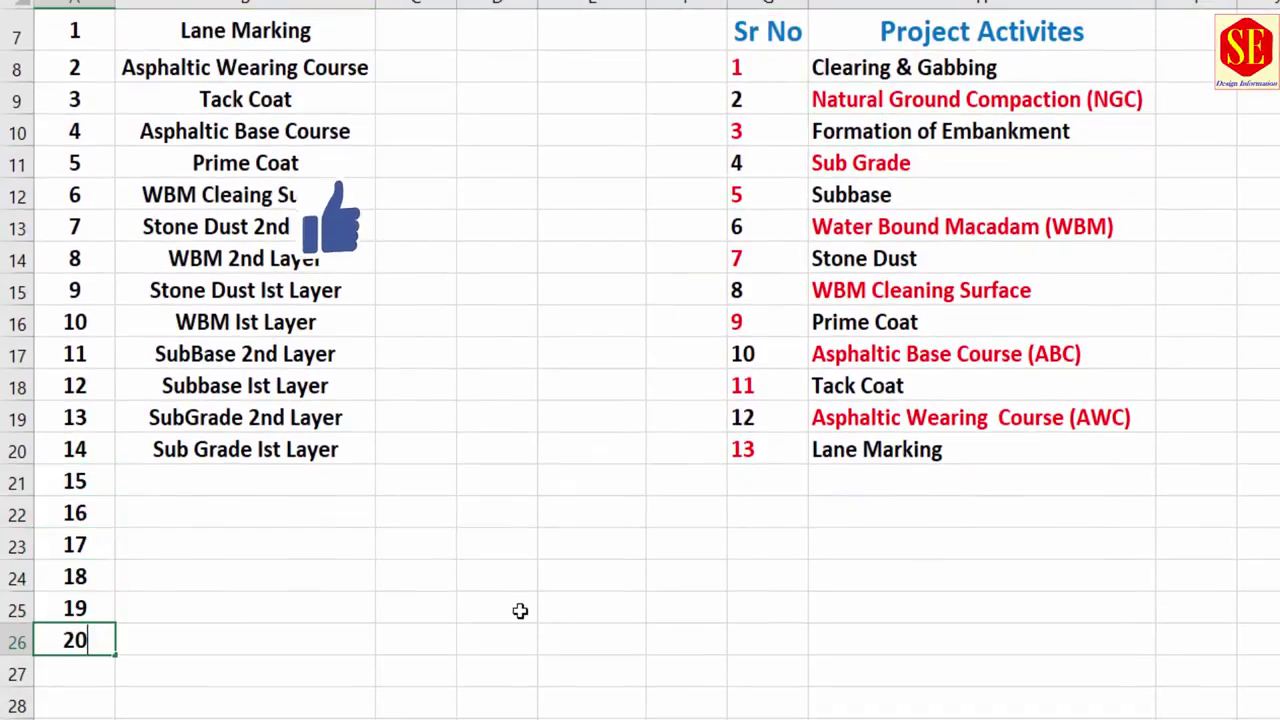
type(" 21 22")
left_click(266, 440)
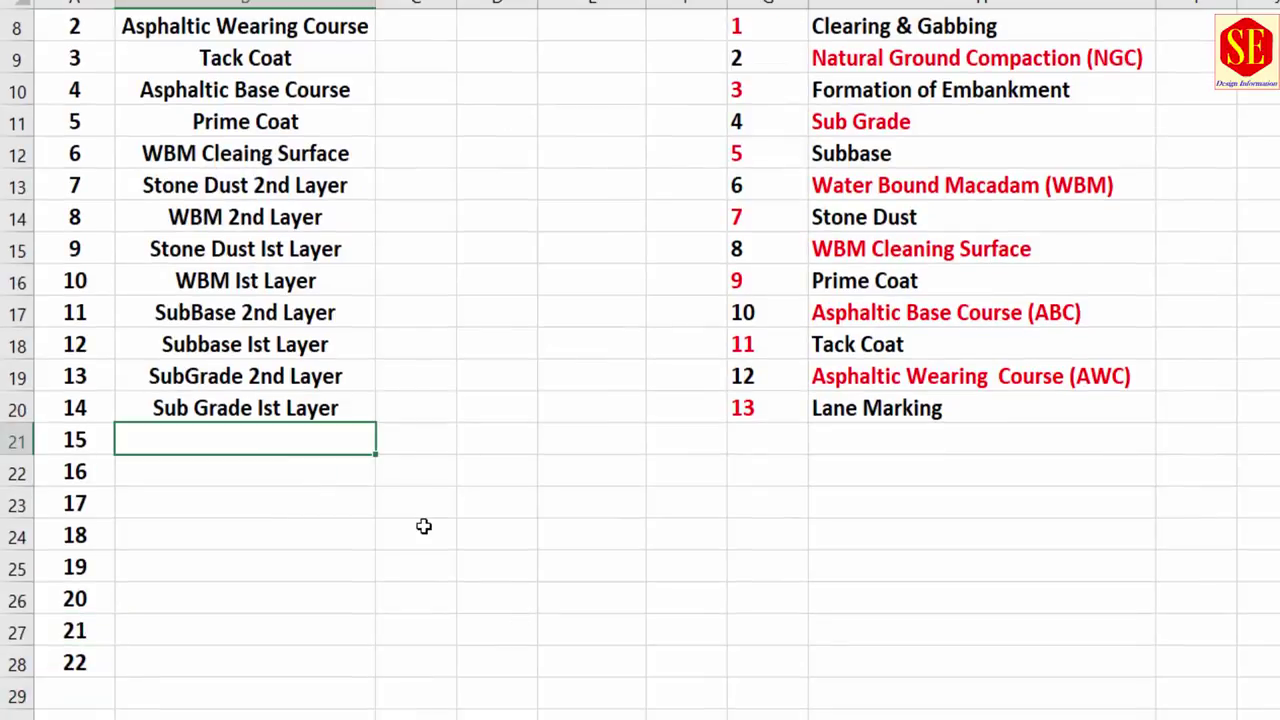
type("Em")
type("bankme")
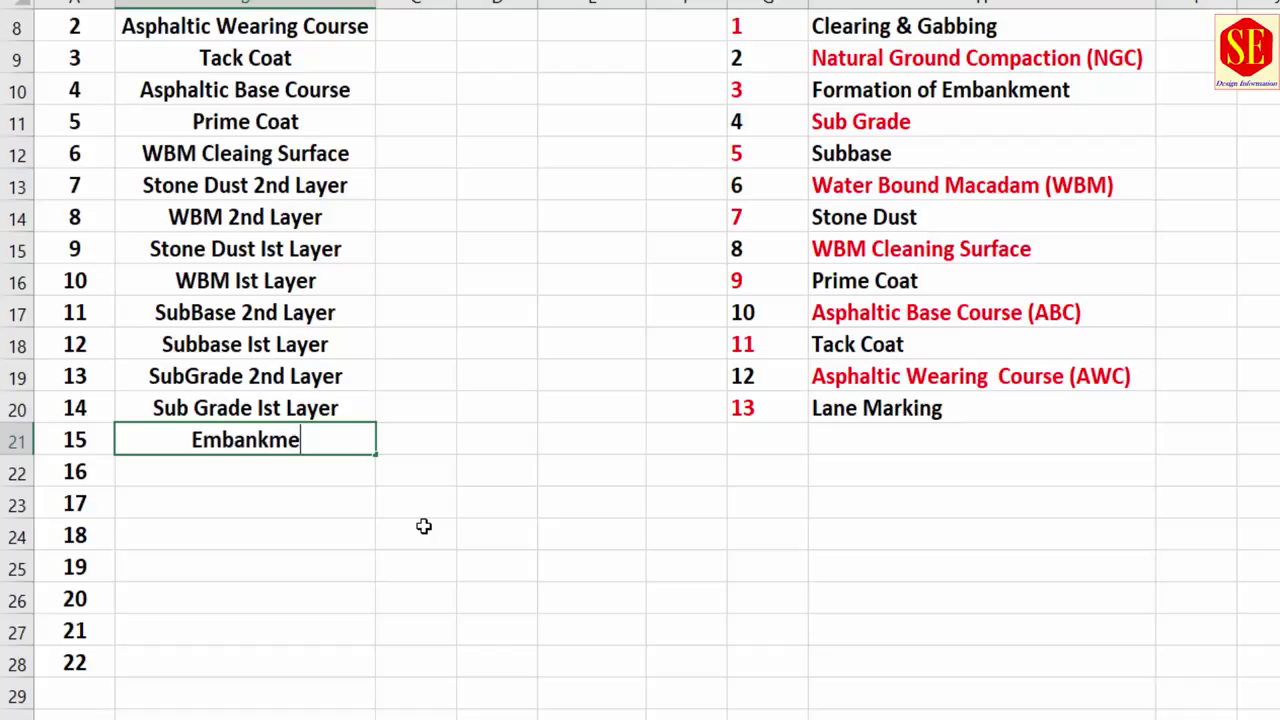
type("nt L")
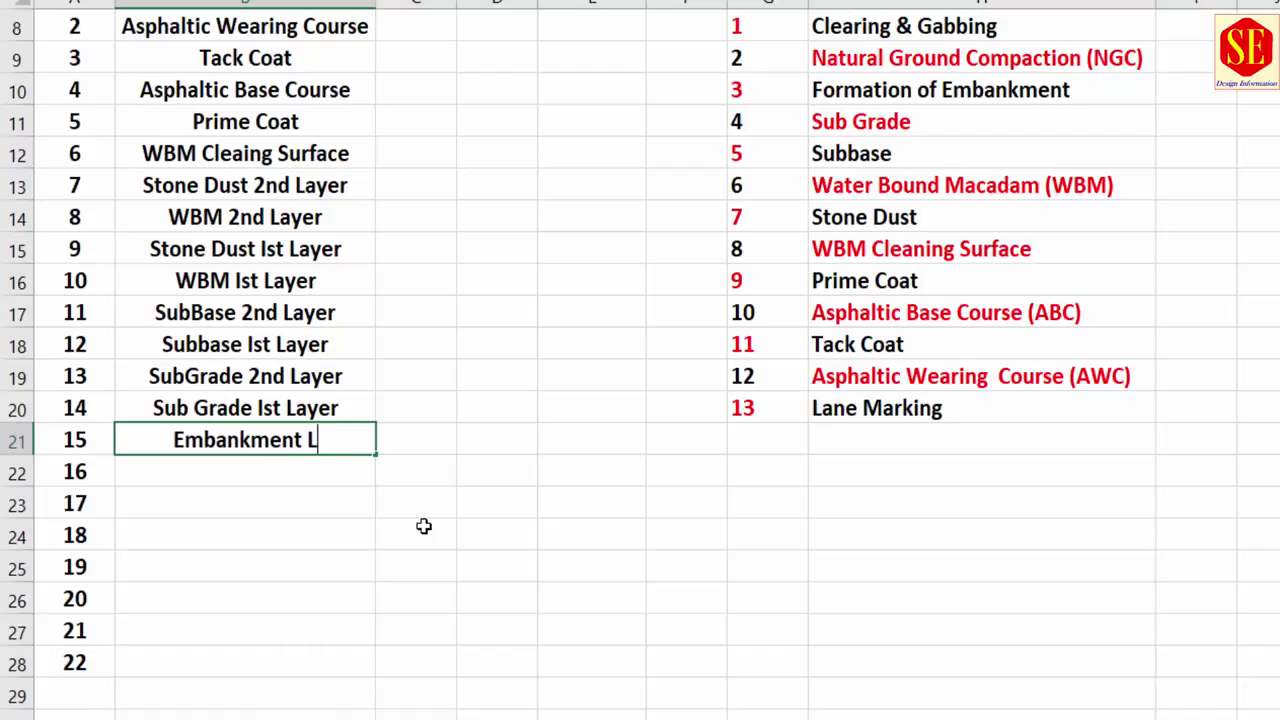
type("ayer .5")
- Commit Embankment Layer .5 and fill the layer name down through row 27
key("Return")
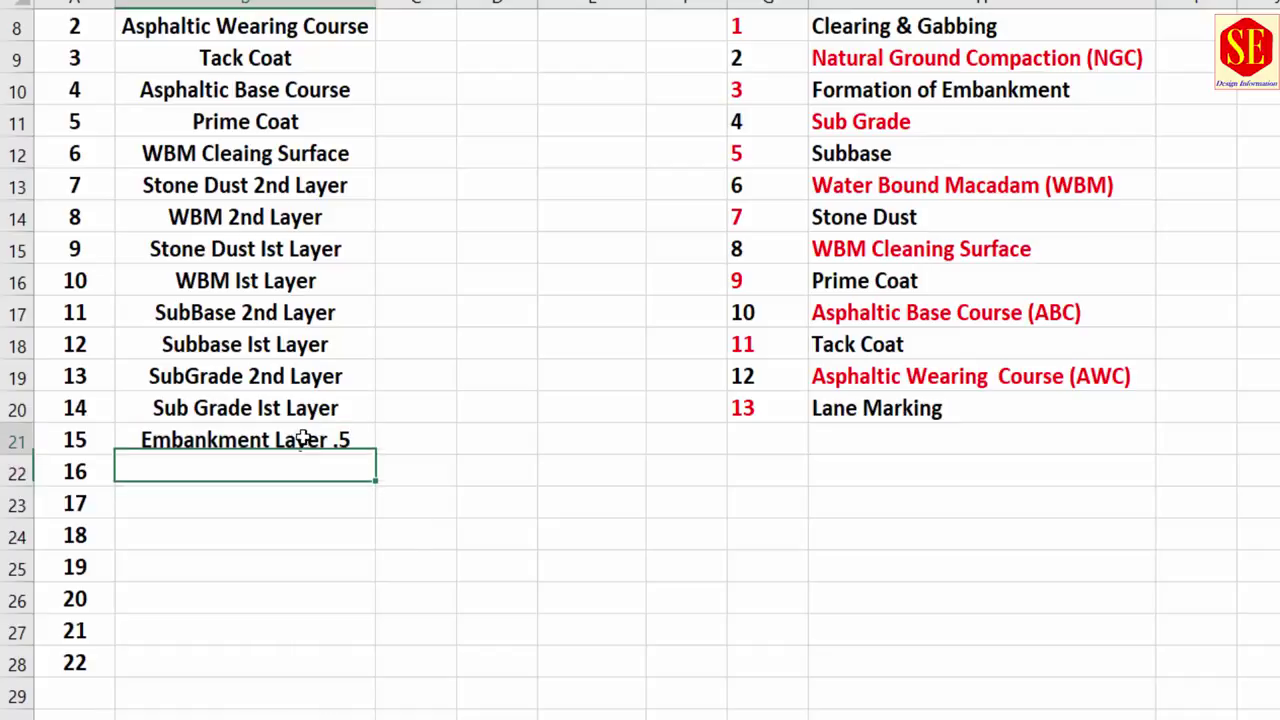
right_click(303, 438)
left_click(188, 433)
left_click_drag(375, 456, 354, 640)
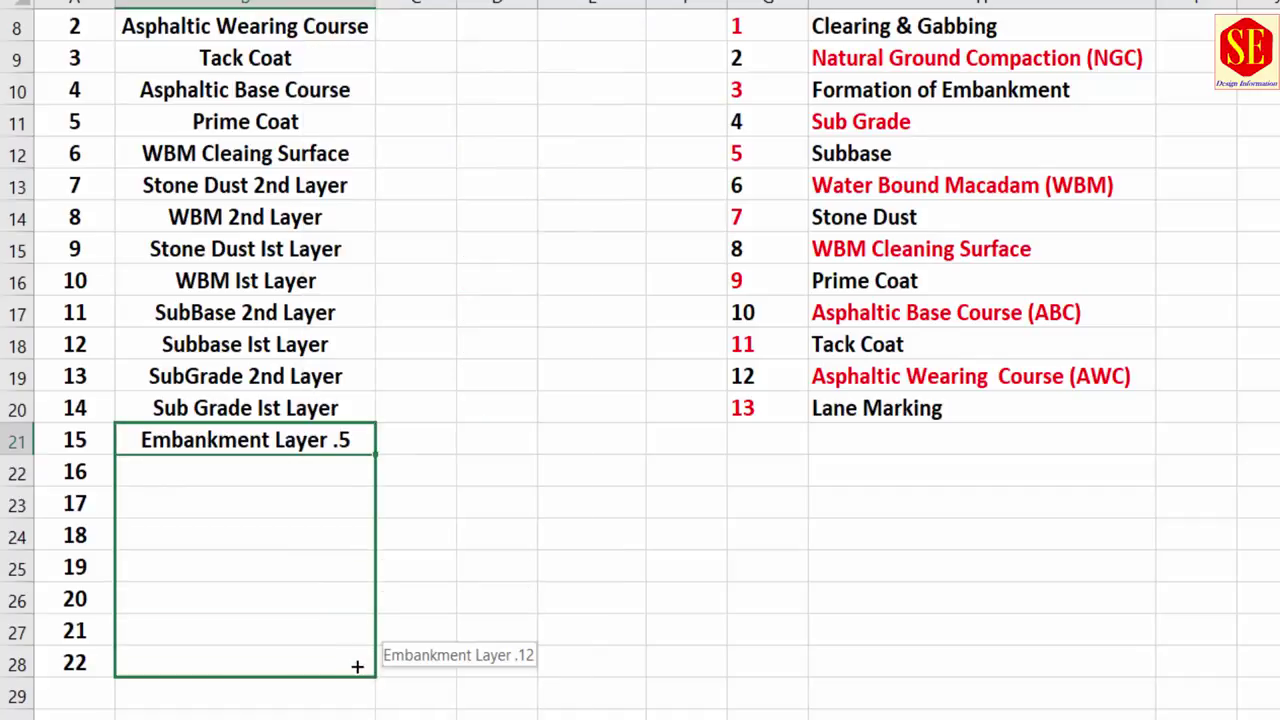
- Renumber B22 and B23 to Embankment Layer .4 and .3
left_click(354, 470)
key("F2")
key("BackSpace")
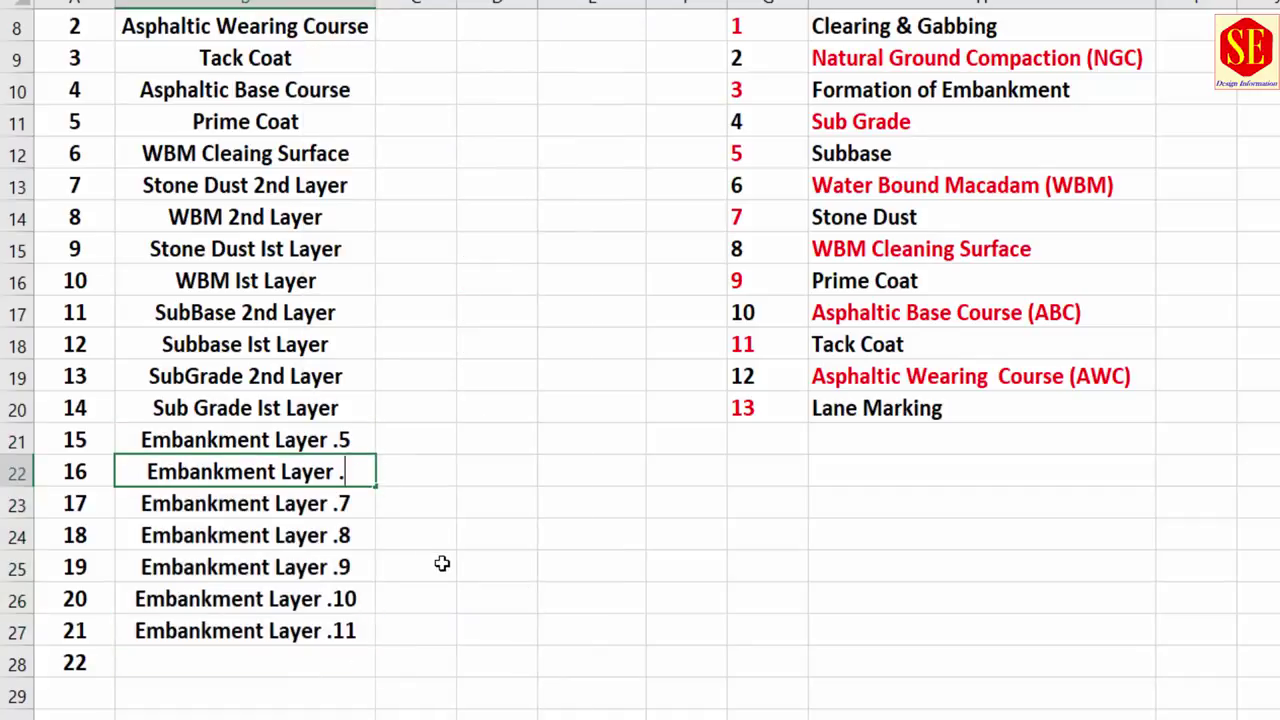
type("4")
key("Return")
key("F2")
key("BackSpace")
type("3")
key("Return")
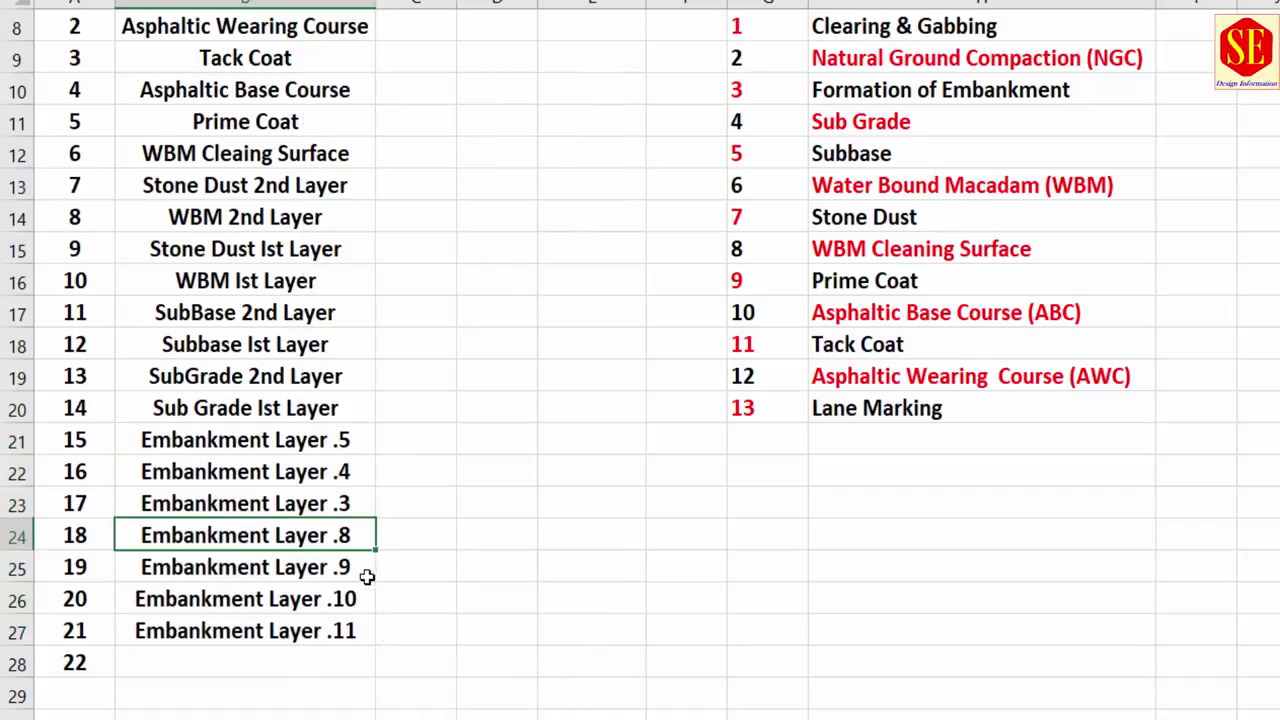
- Renumber B24 and B25 to Embankment Layer .2 and .1
key("F2")
key("BackSpace")
type("2")
key("Return")
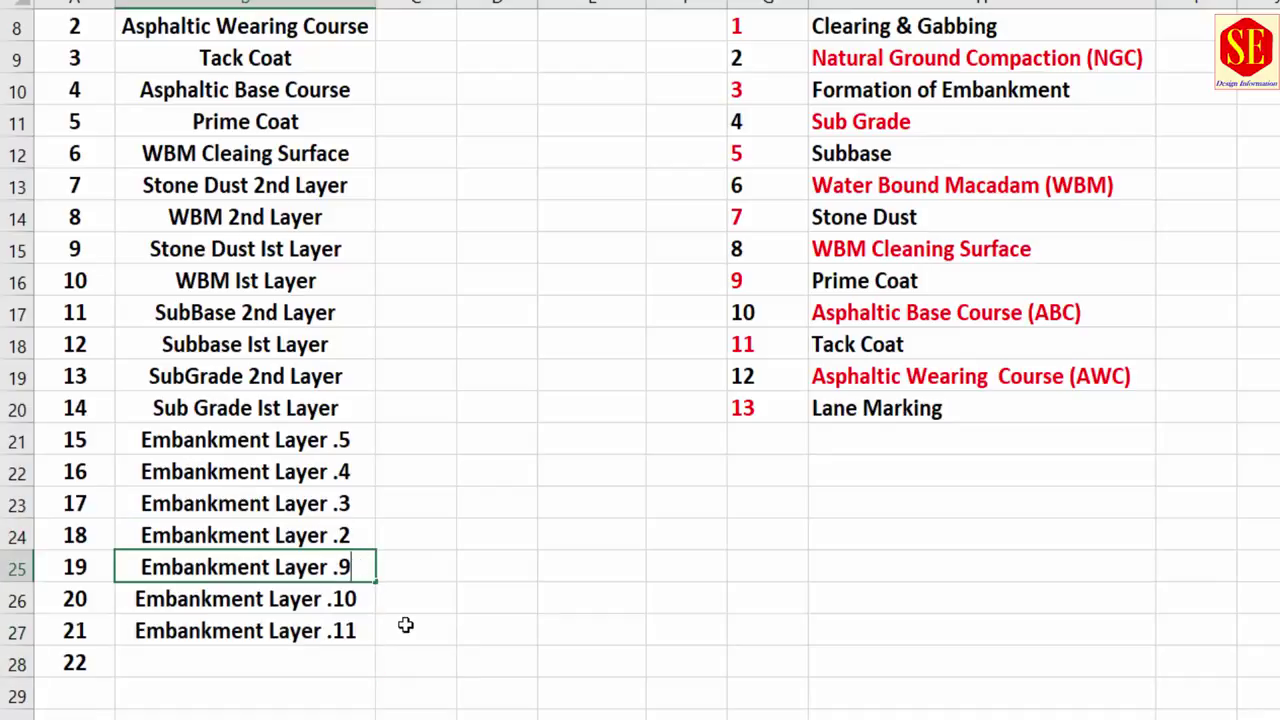
key("F2")
key("BackSpace")
type("1")
key("Return")
- Clear the leftover entries in B26:B27 and check the renumbered layers
left_click_drag(287, 606, 291, 646)
key("Delete")
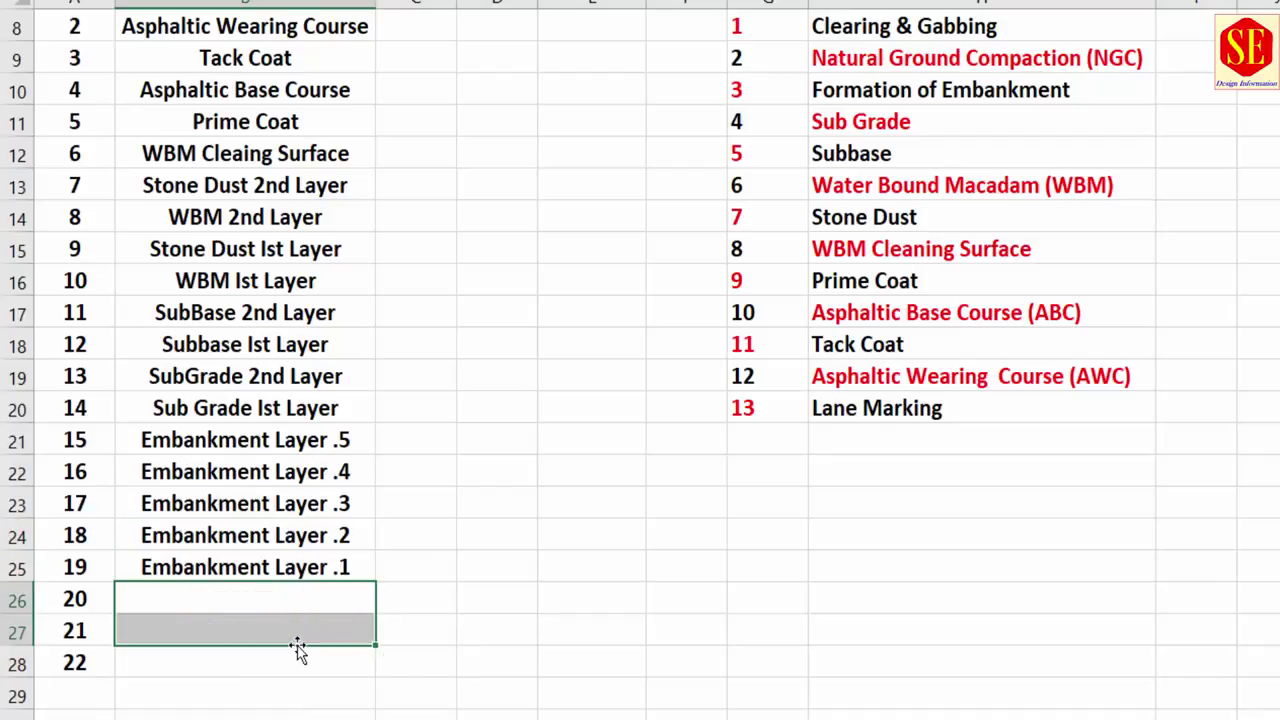
left_click(283, 560)
left_click(285, 503)
left_click(290, 470)
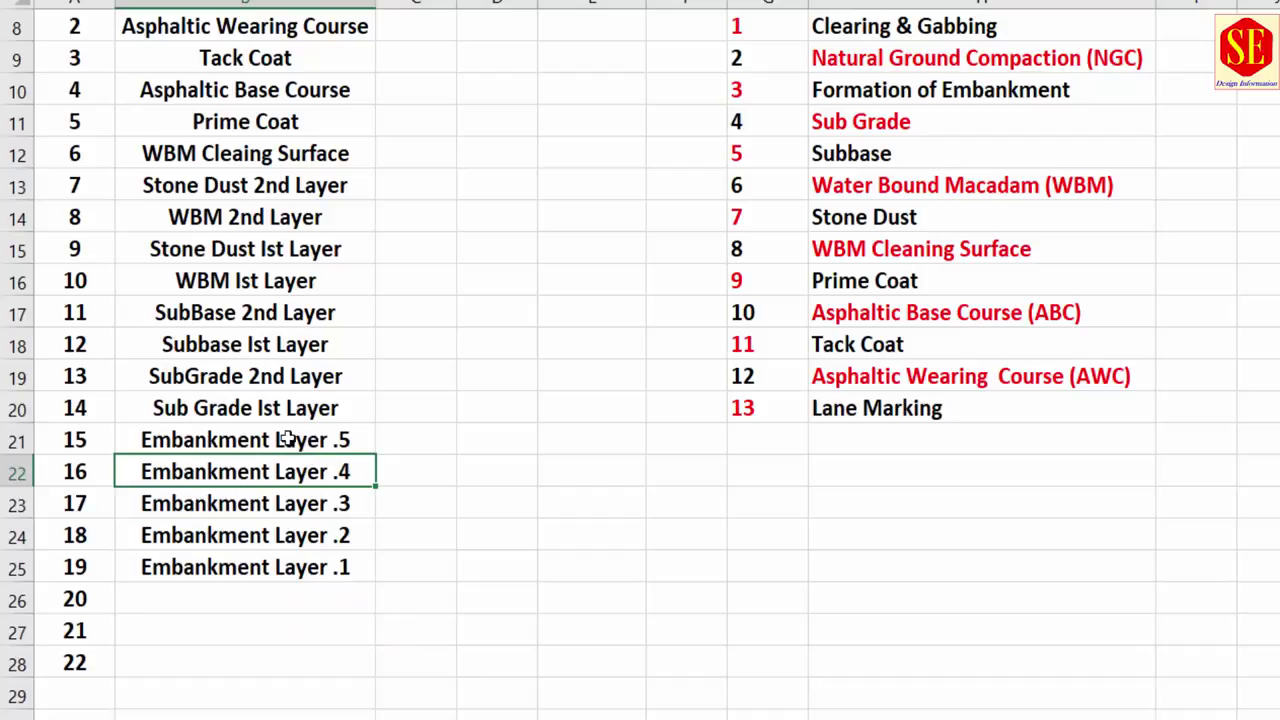
left_click(217, 602)
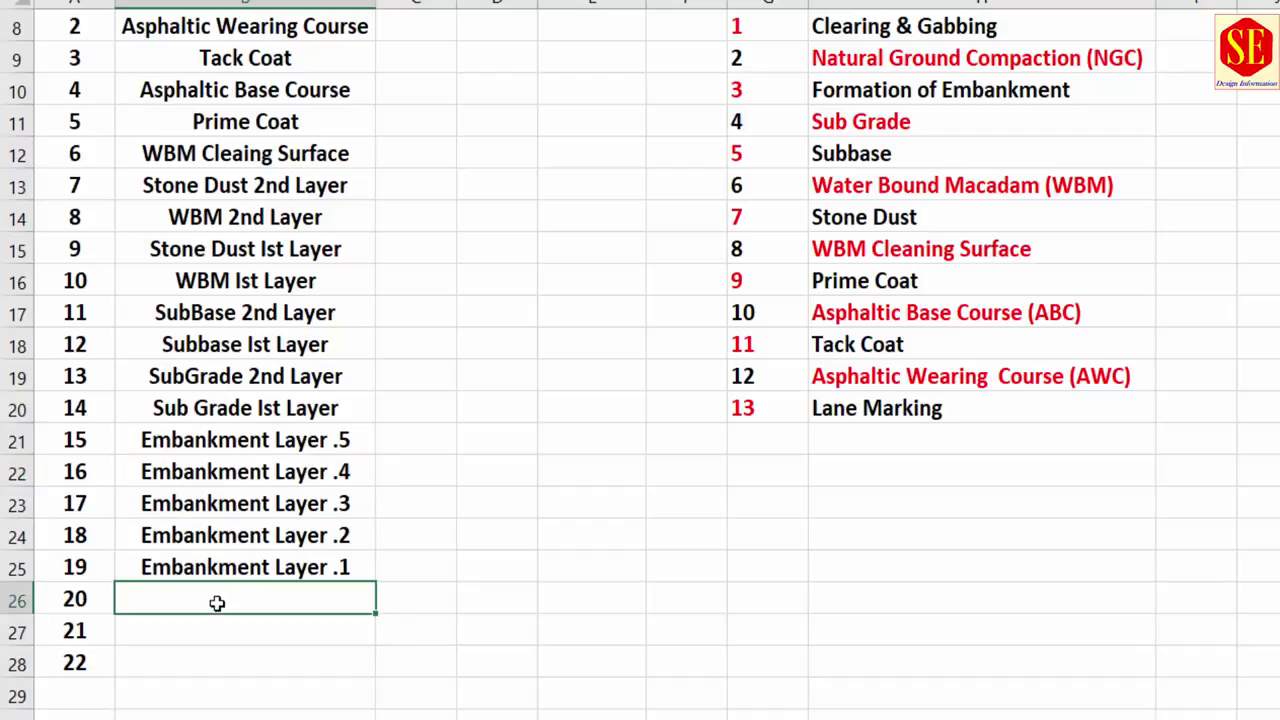
- Enter NGC in B26 as activity 20
left_click(1030, 58)
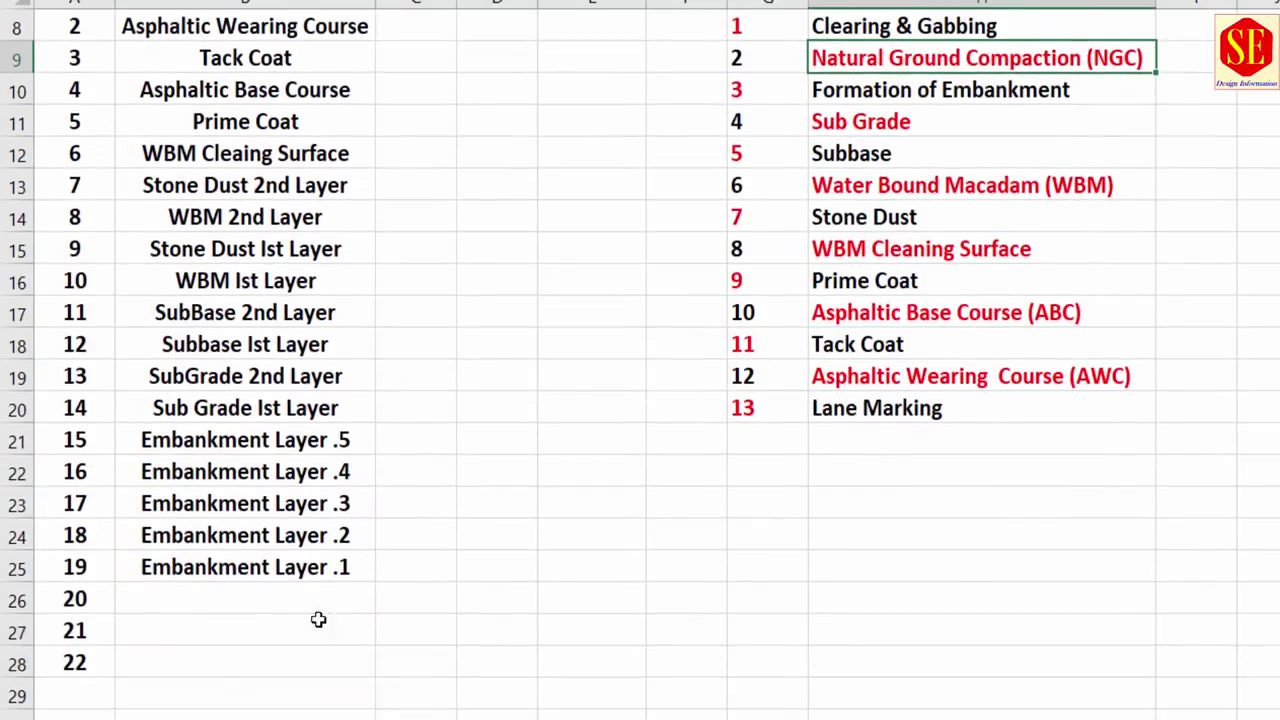
left_click(212, 612)
type("GC")
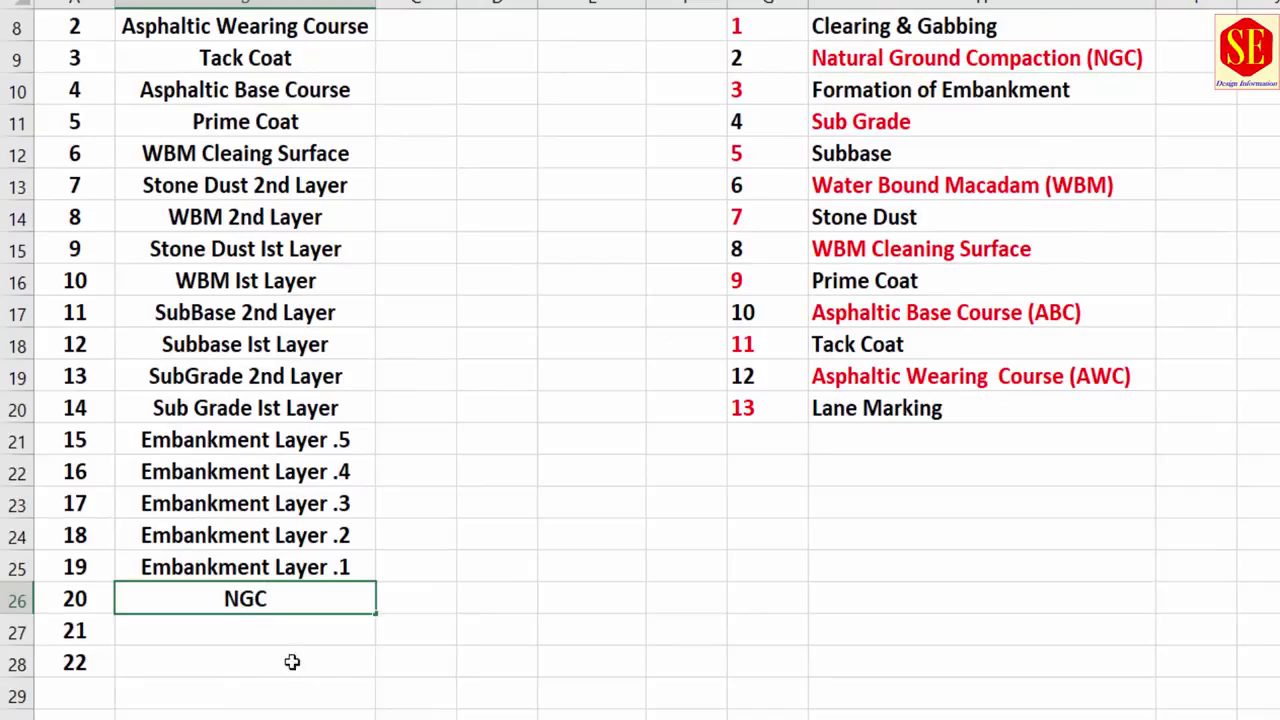
key("Return")
- Enter Clearing & Grabbing in B27, correcting the misspelled word
left_click(925, 26)
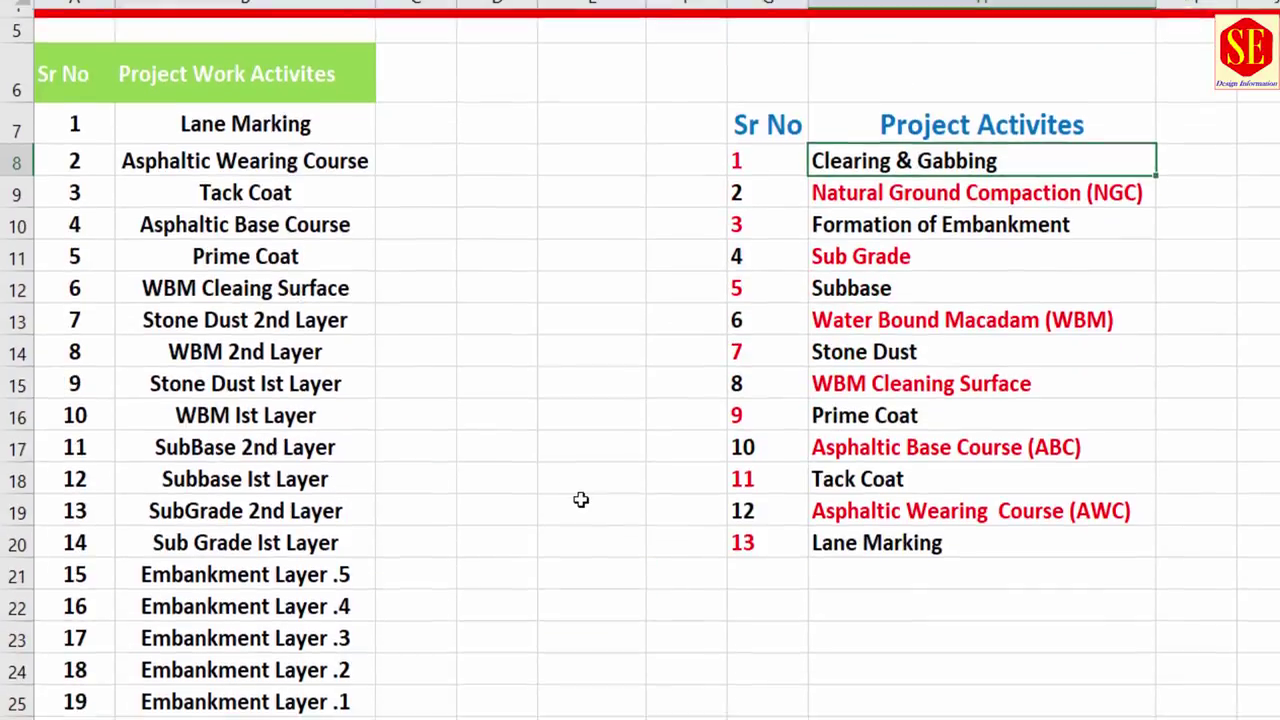
double_click(245, 630)
type("Cl")
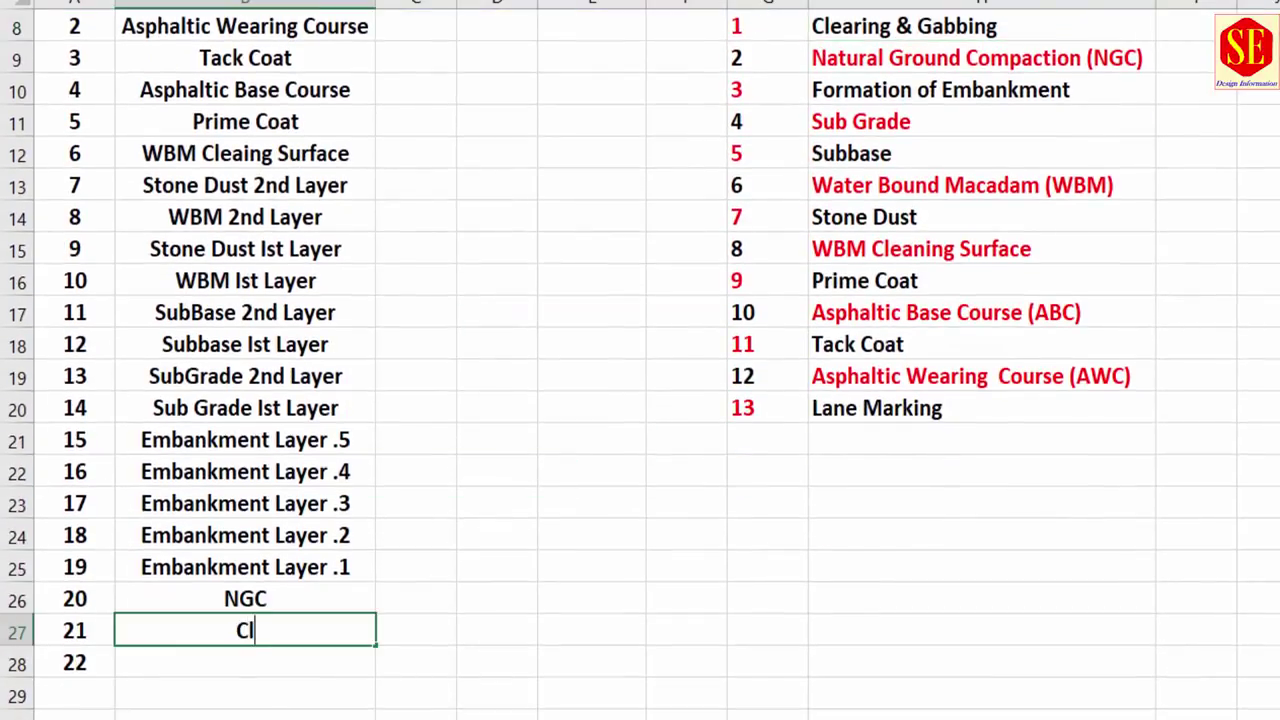
type("earing & g")
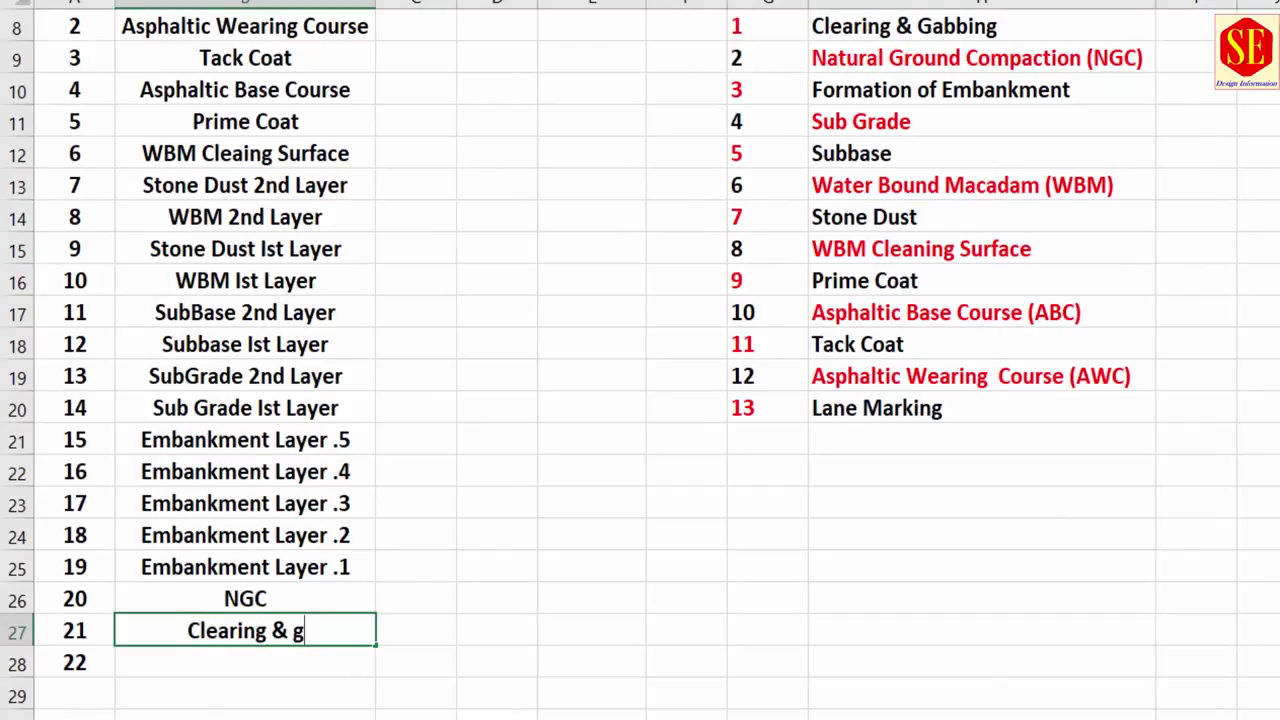
type("urabbing")
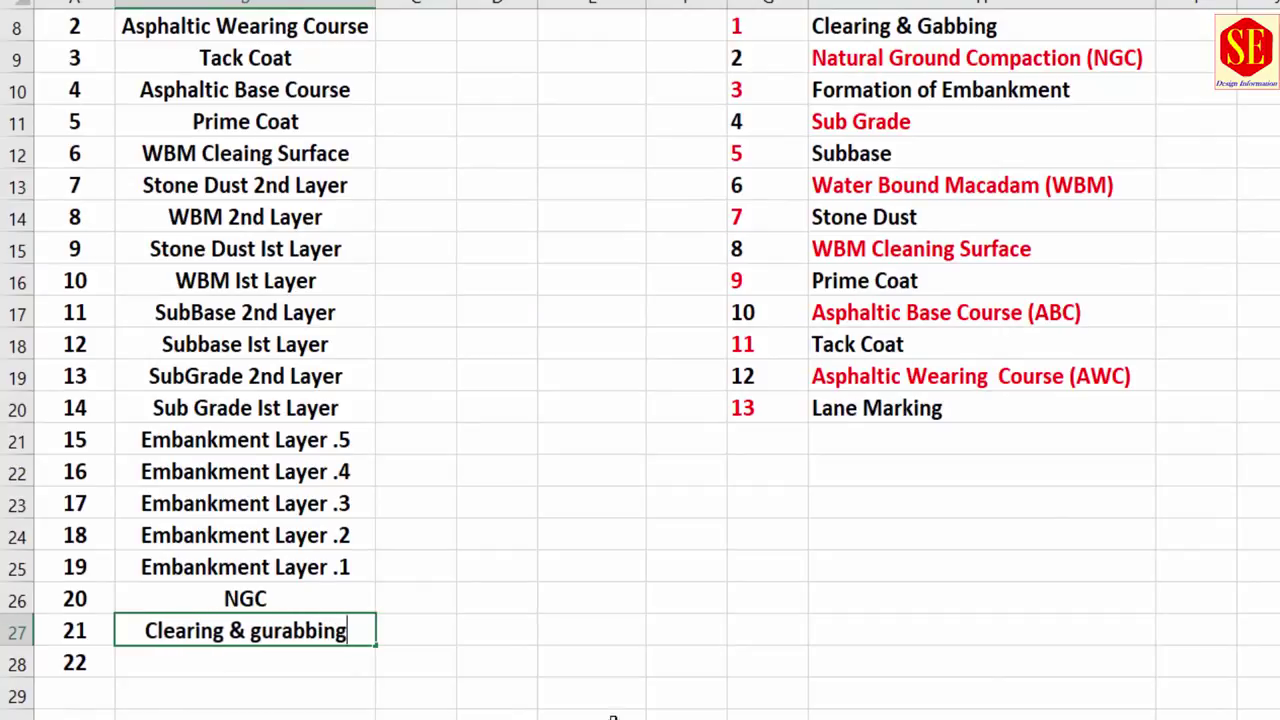
left_click(610, 706)
key("BackSpace")
key("BackSpace")
key("BackSpace")
key("BackSpace")
key("BackSpace")
key("BackSpace")
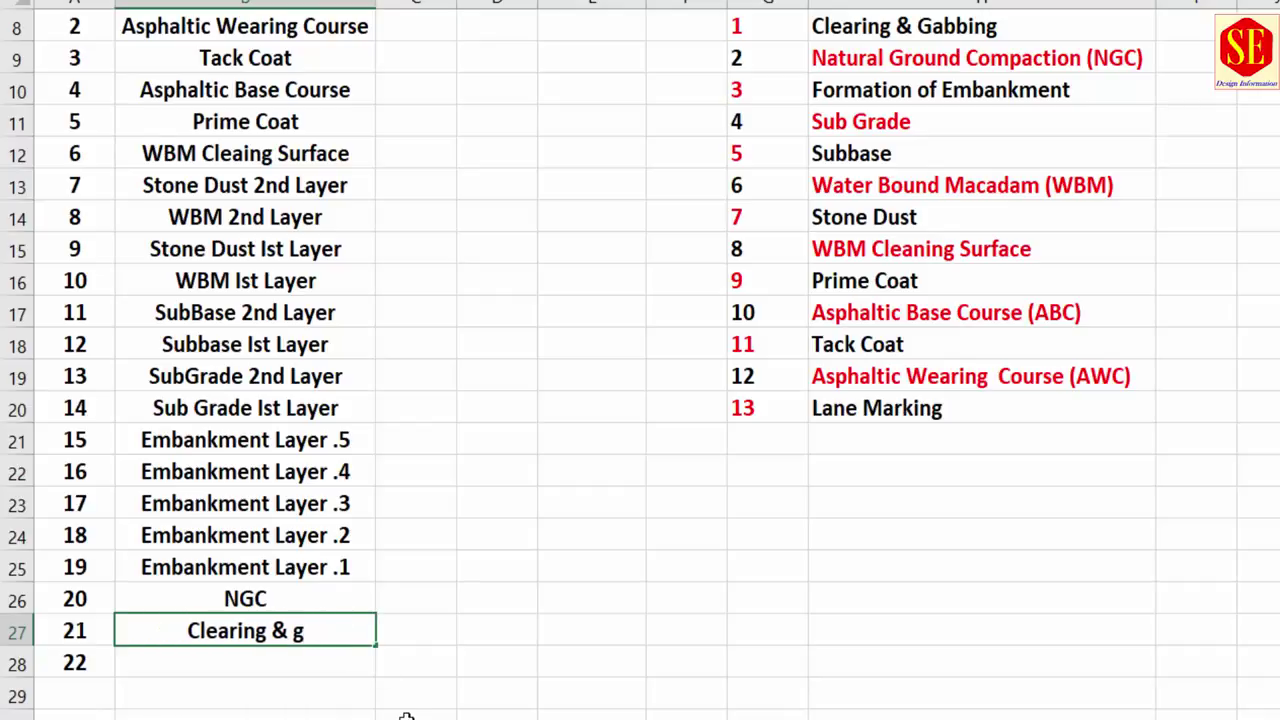
key("BackSpace")
type("Grabbing")
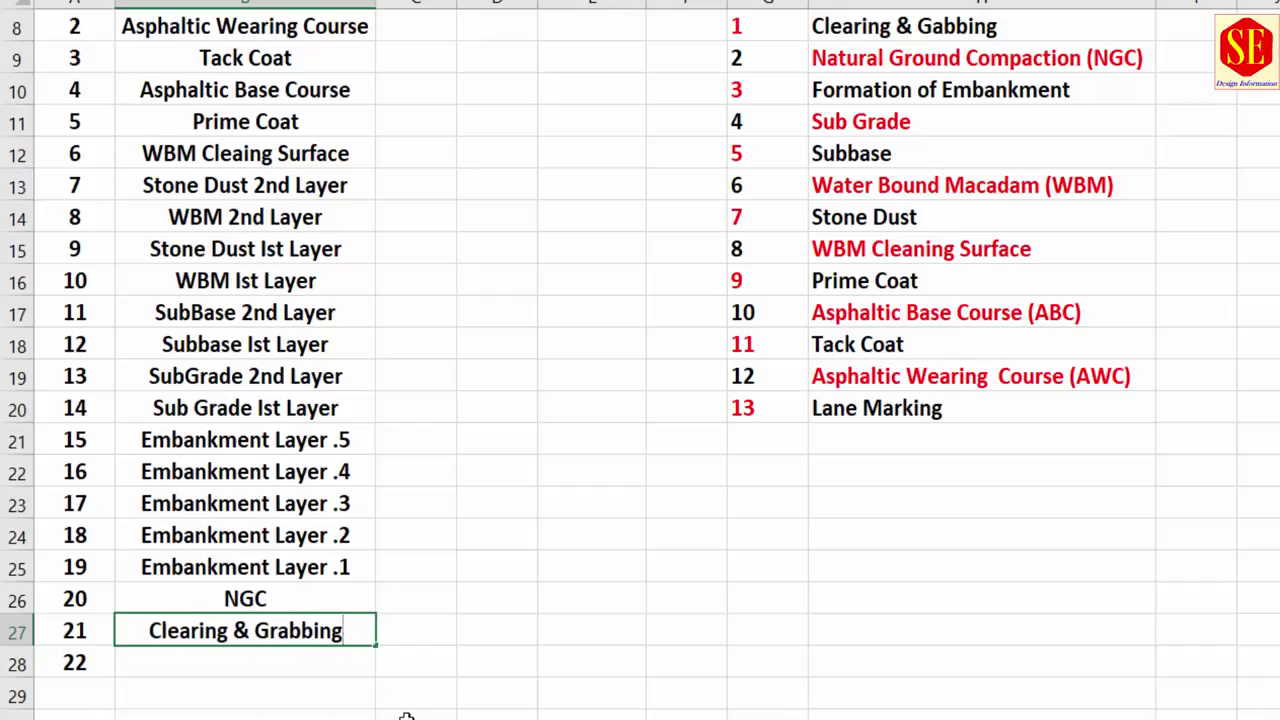
left_click(430, 580)
- Delete the spare number 22 from A28
left_click(245, 630)
left_click(94, 660)
key("Delete")
scroll(280, 670, "up", 1)
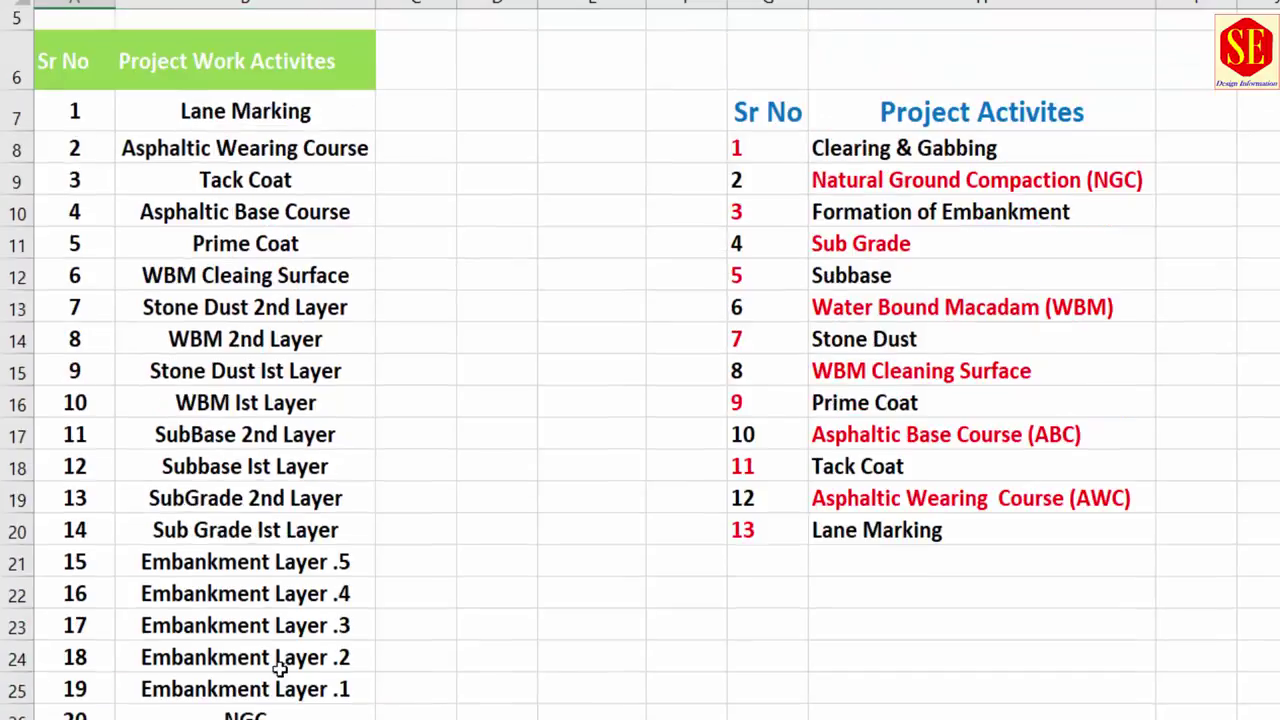
left_click_drag(258, 152, 283, 662)
scroll(240, 170, "up", 1)
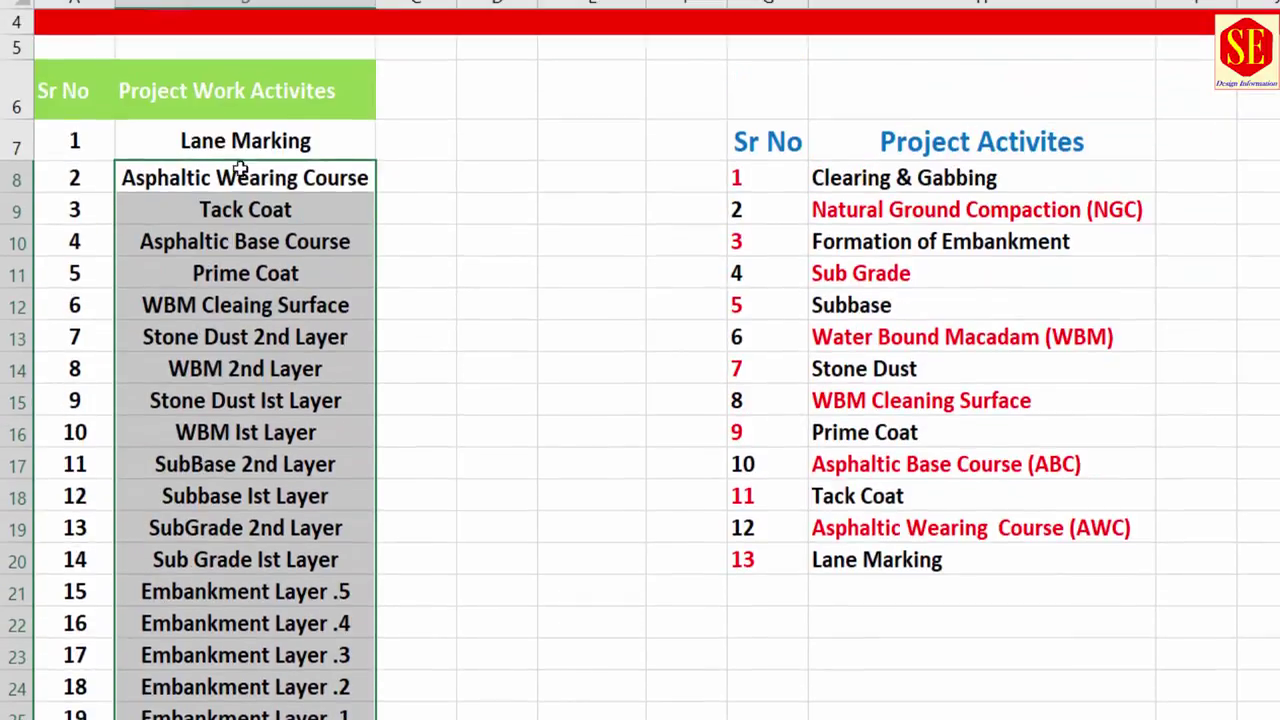
left_click(238, 200)
left_click(277, 300)
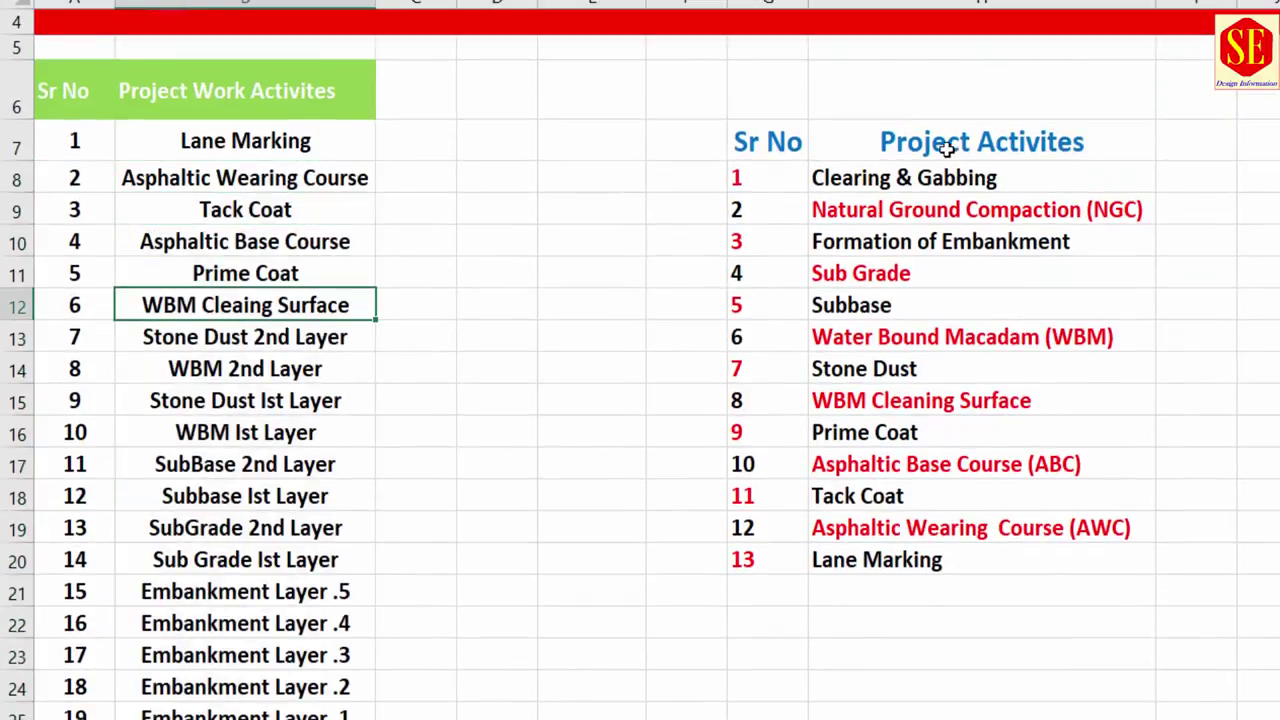
- Delete the Sr No/Project Activites reference table on the right
left_click_drag(828, 152, 1066, 551)
key("Delete")
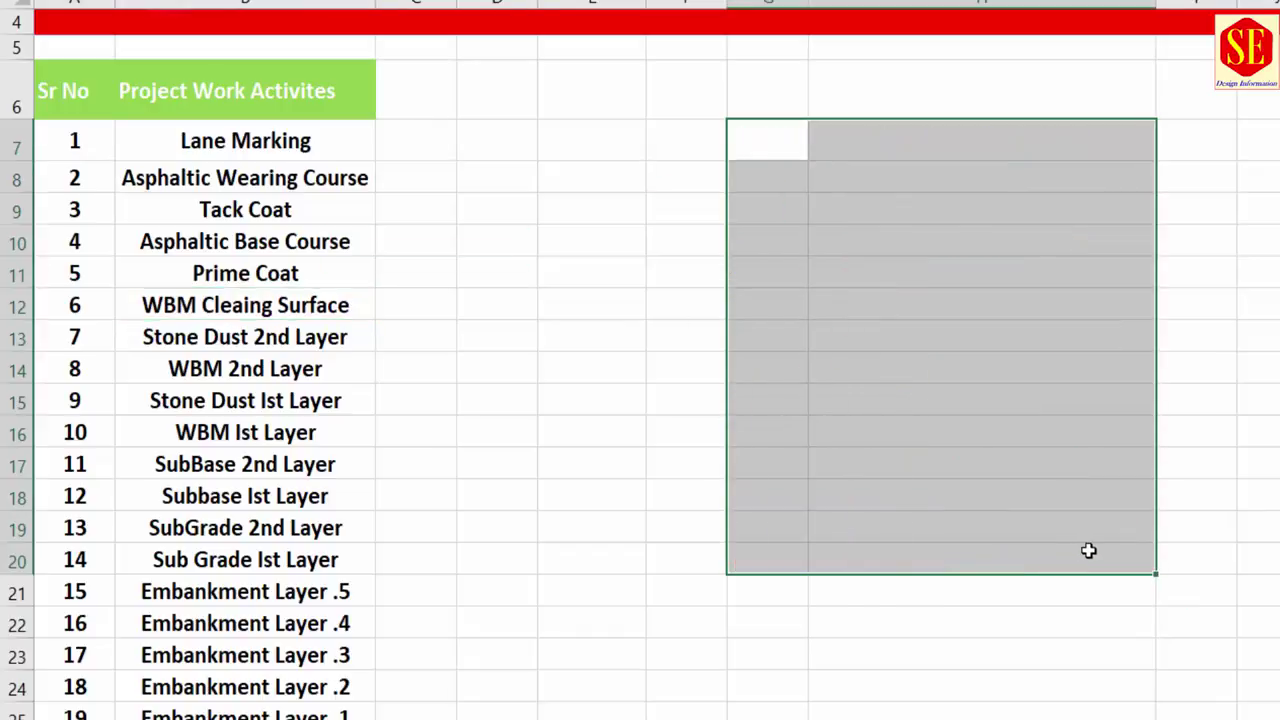
left_click(1257, 527)
scroll(288, 212, "down", 1)
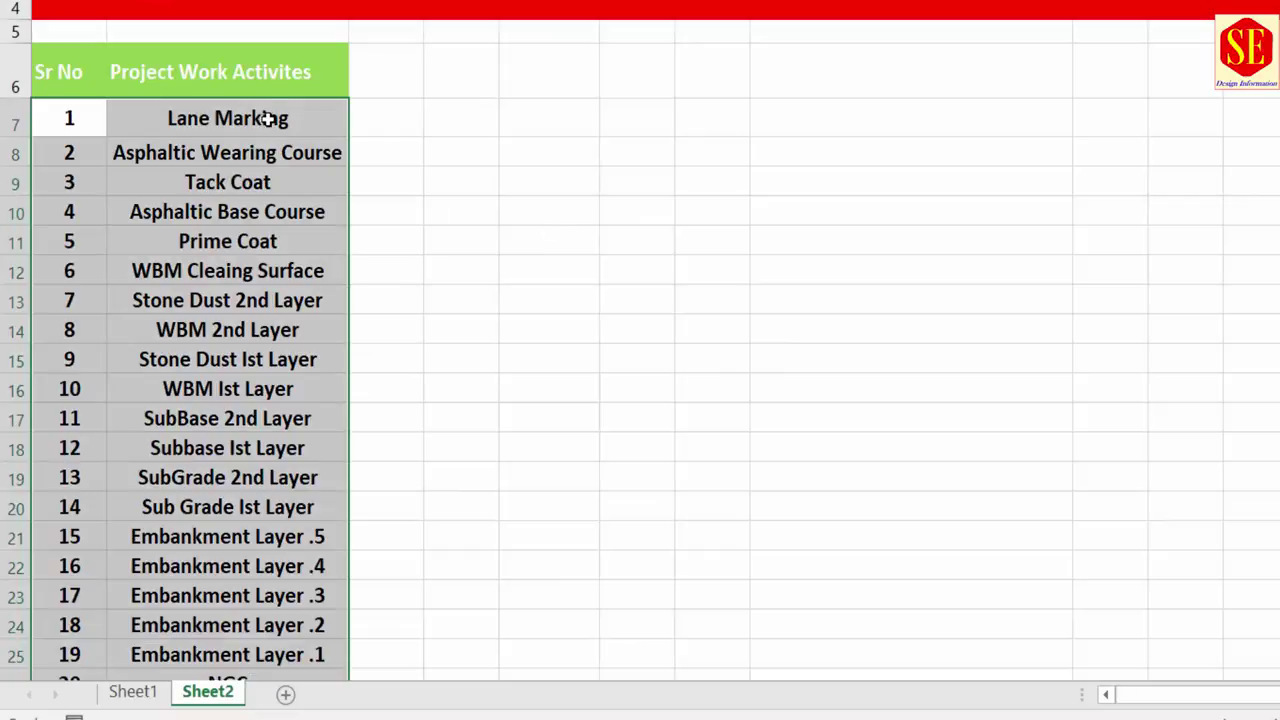
left_click(270, 118)
double_click(270, 118)
left_click(420, 297)
- Left-align the activity names from Lane Marking down to row 27
mouse_move(286, 120)
left_mouse_down()
mouse_move(258, 593)
mouse_move(271, 666)
left_mouse_up()
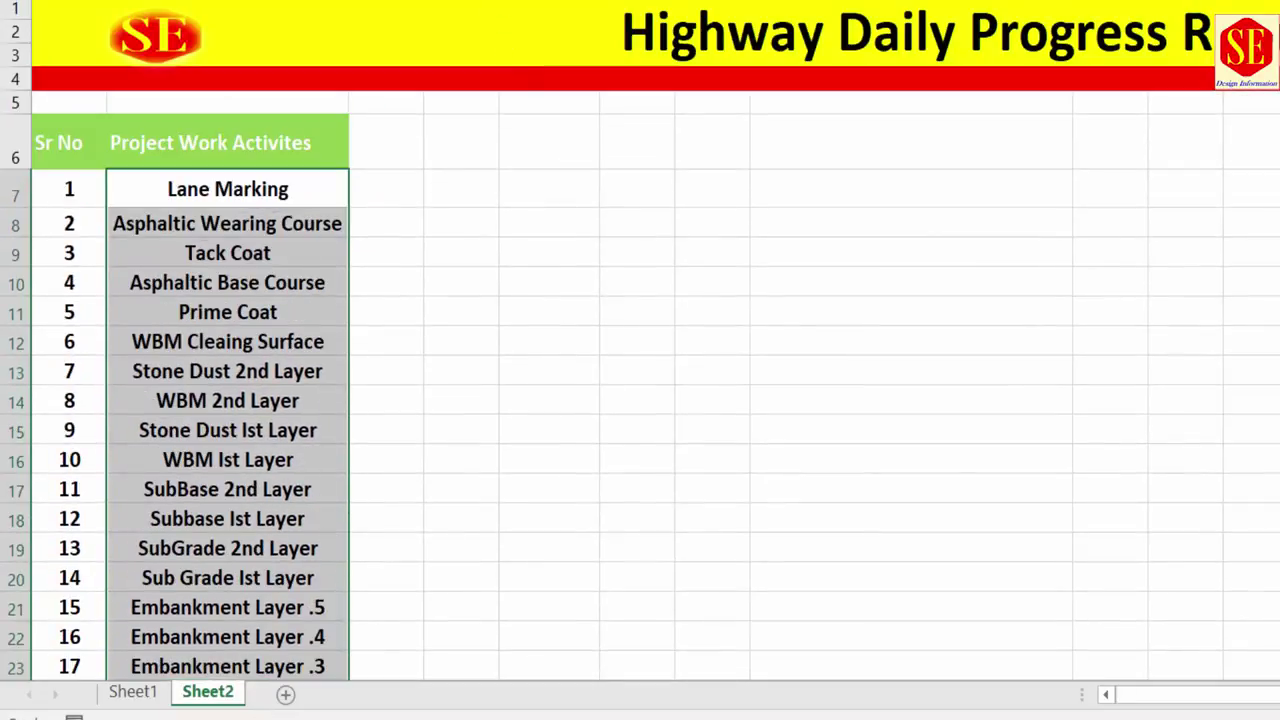
key("alt+h")
key("a")
key("l")
scroll(400, 300, "down", 1)
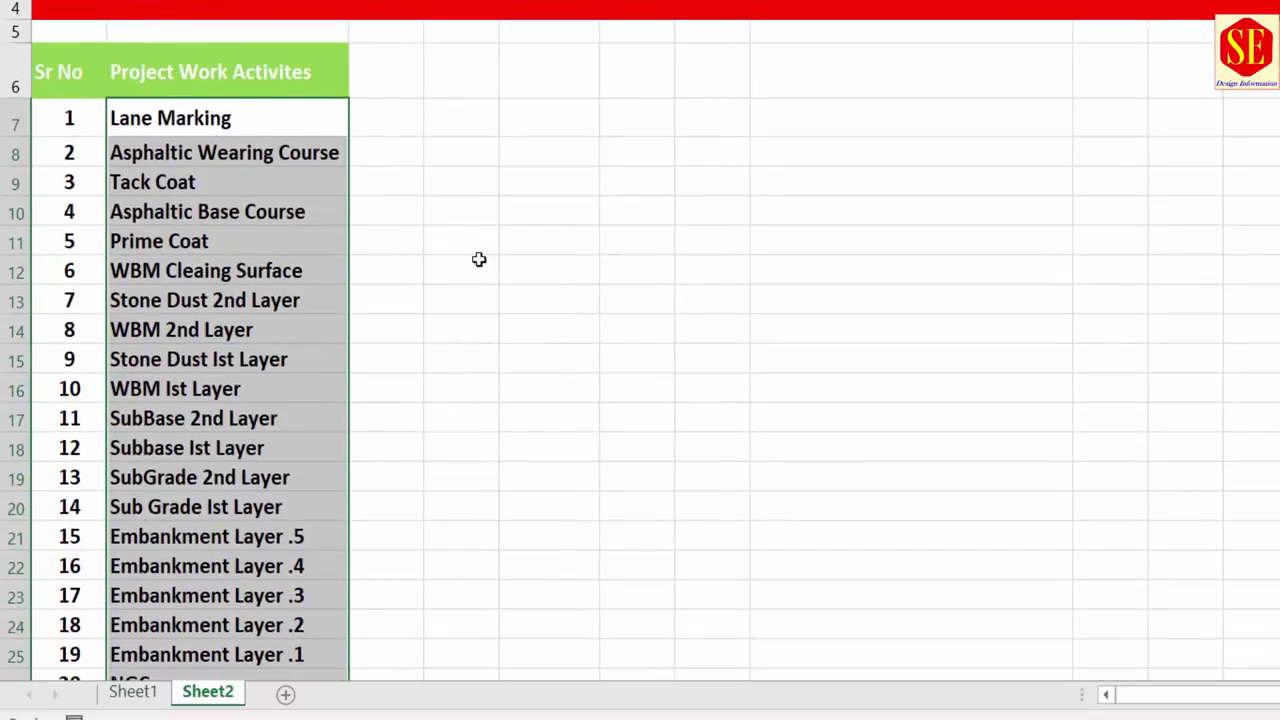
left_click(565, 245)
- Give A7:B27 double-line outline and inside borders
left_click_drag(175, 118, 235, 611)
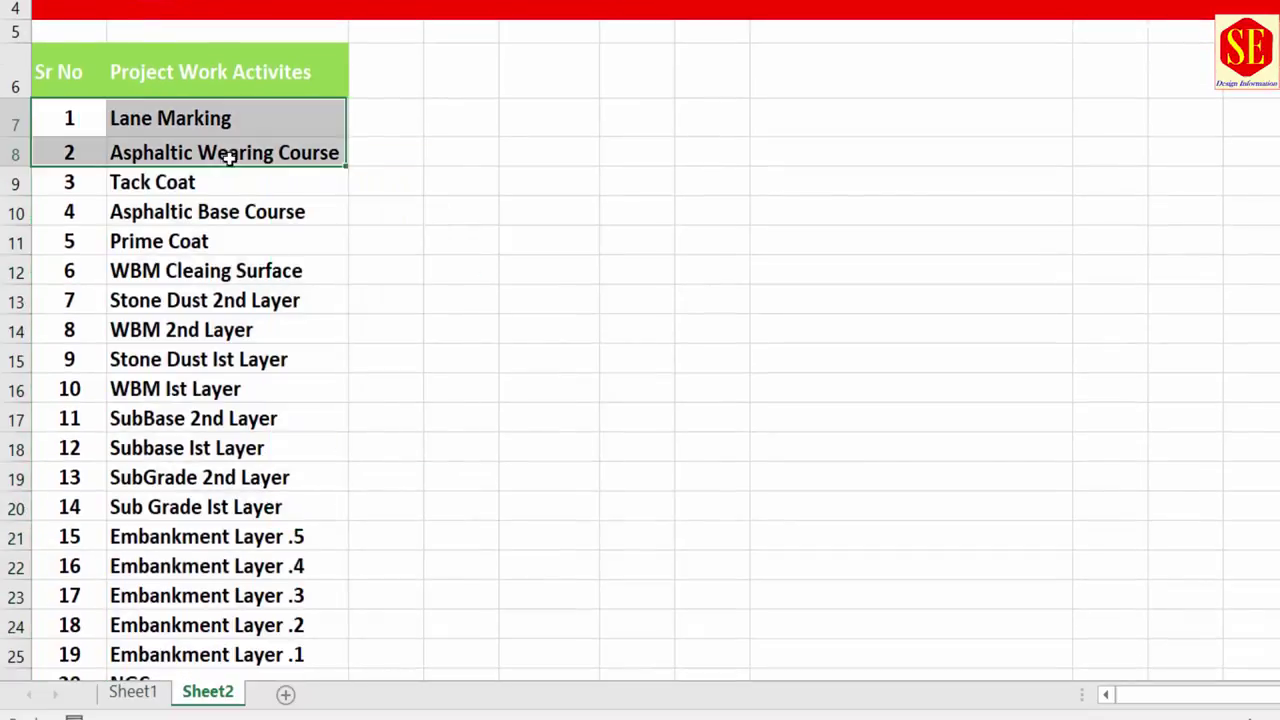
right_click(235, 611)
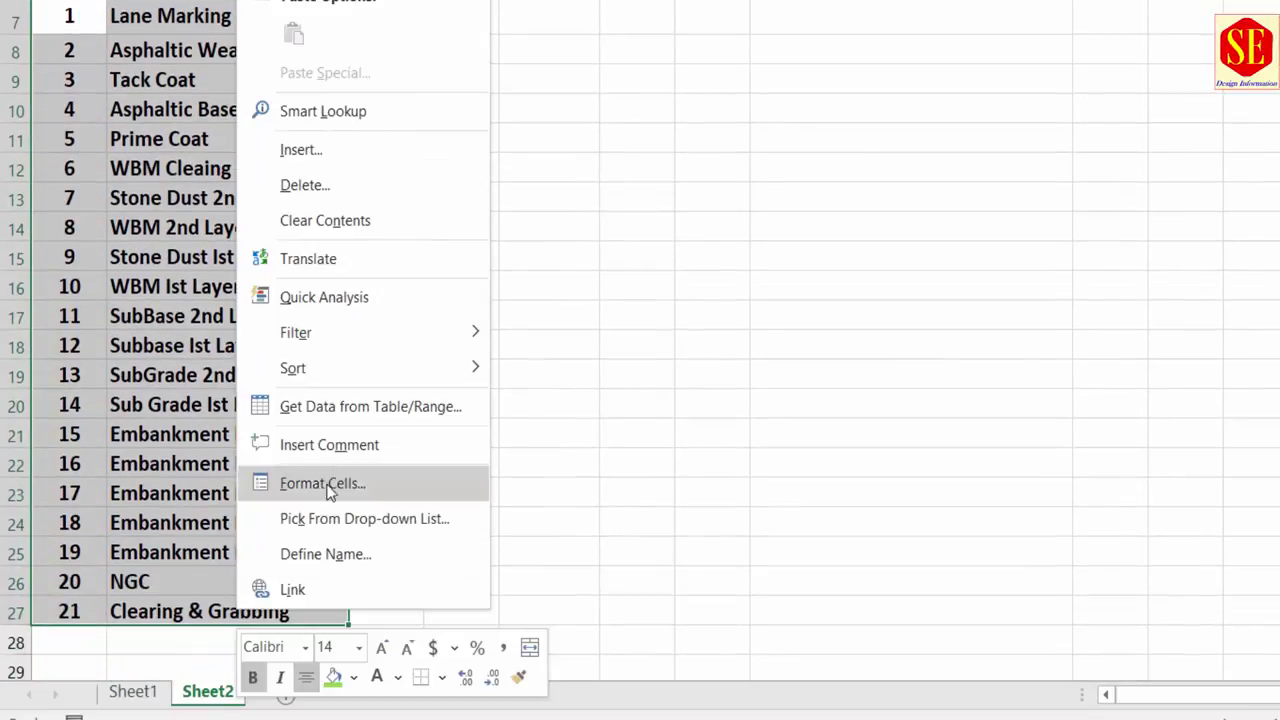
left_click(330, 485)
left_click(306, 171)
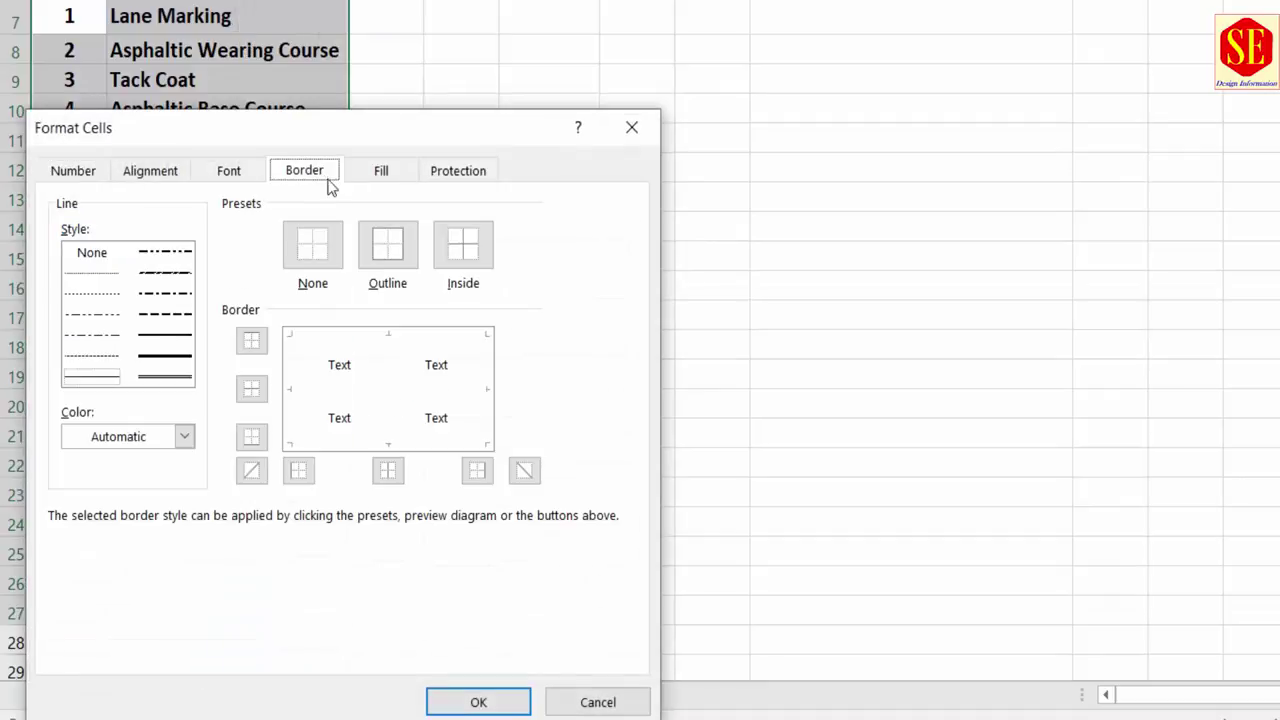
left_click(165, 378)
left_click(388, 245)
left_click(463, 245)
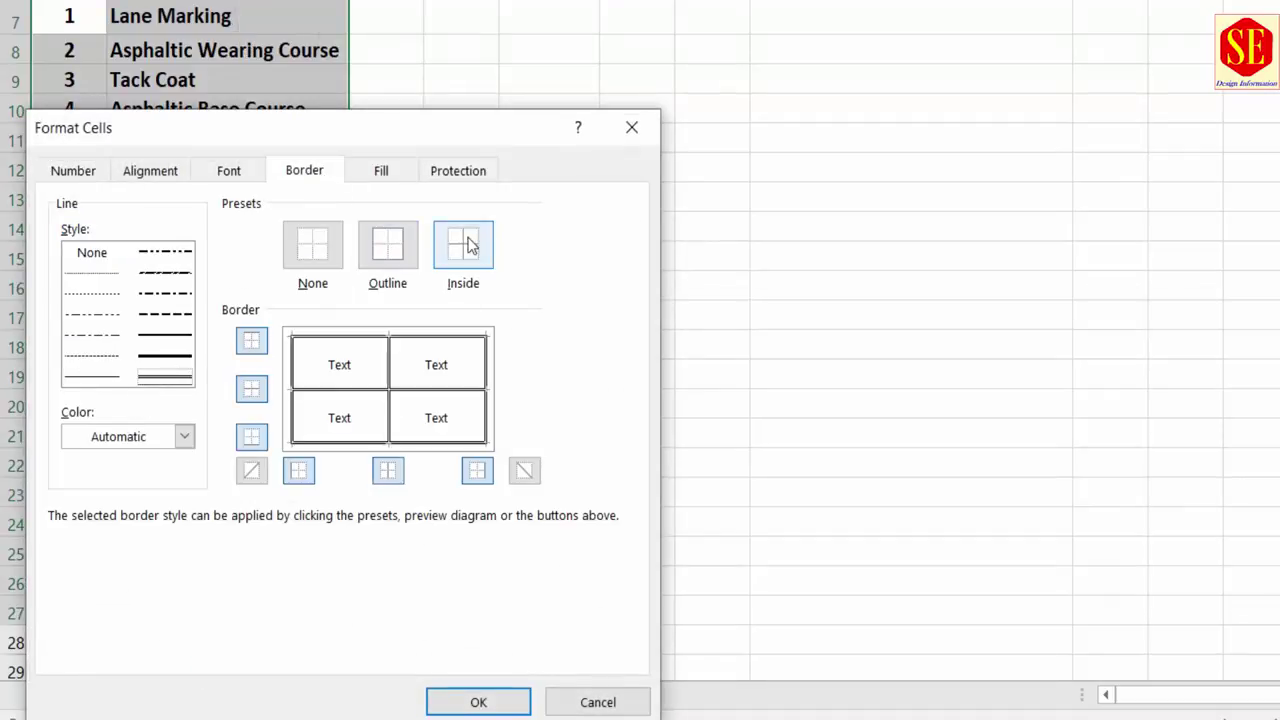
left_click(478, 701)
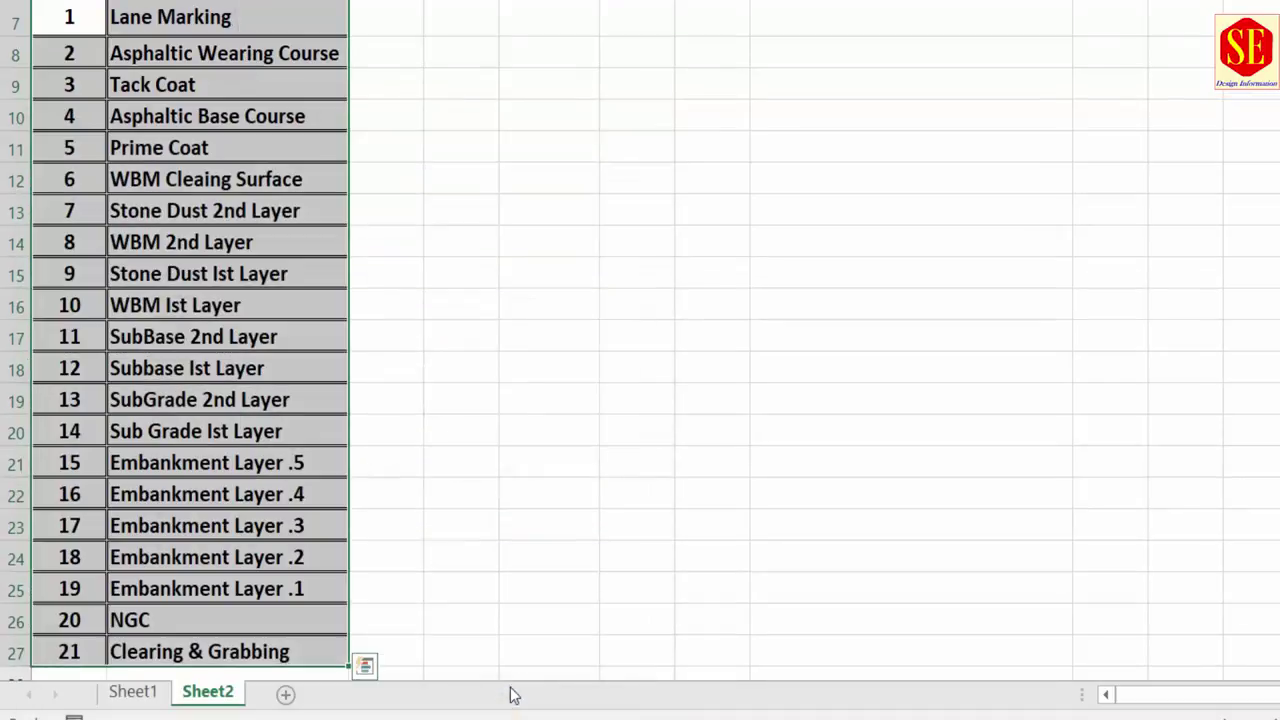
left_click(677, 487)
scroll(677, 487, "up", 1)
left_click(206, 155)
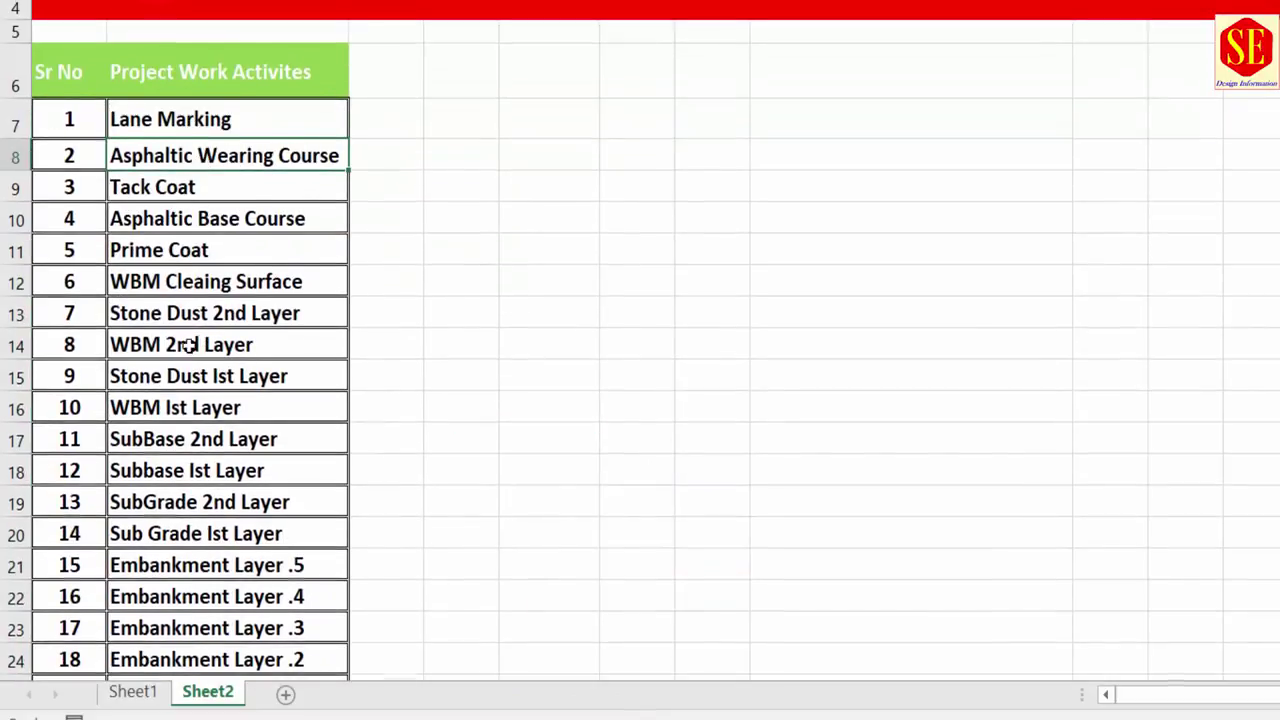
scroll(188, 344, "down", 1)
scroll(209, 366, "down", 1)
scroll(217, 352, "down", 1)
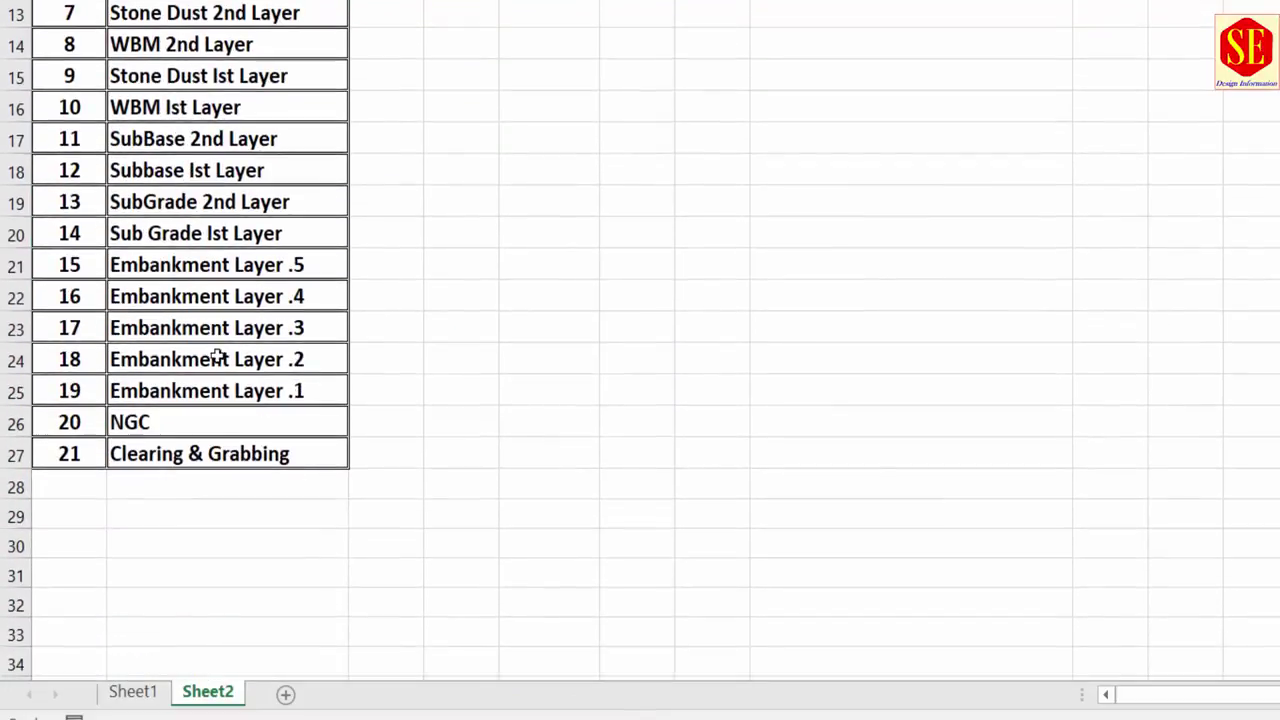
- Label row 28 with 'Station (RD)'
left_click(164, 489)
type("Sta")
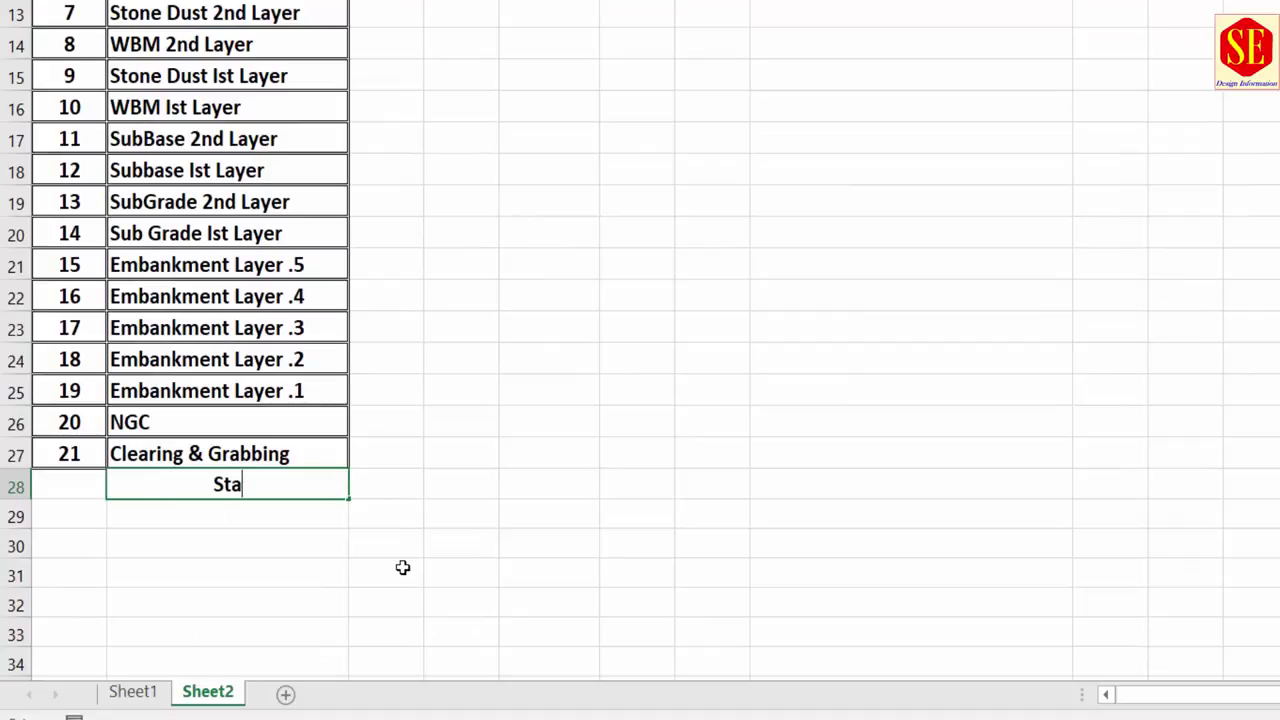
type("tion ")
type("(RD")
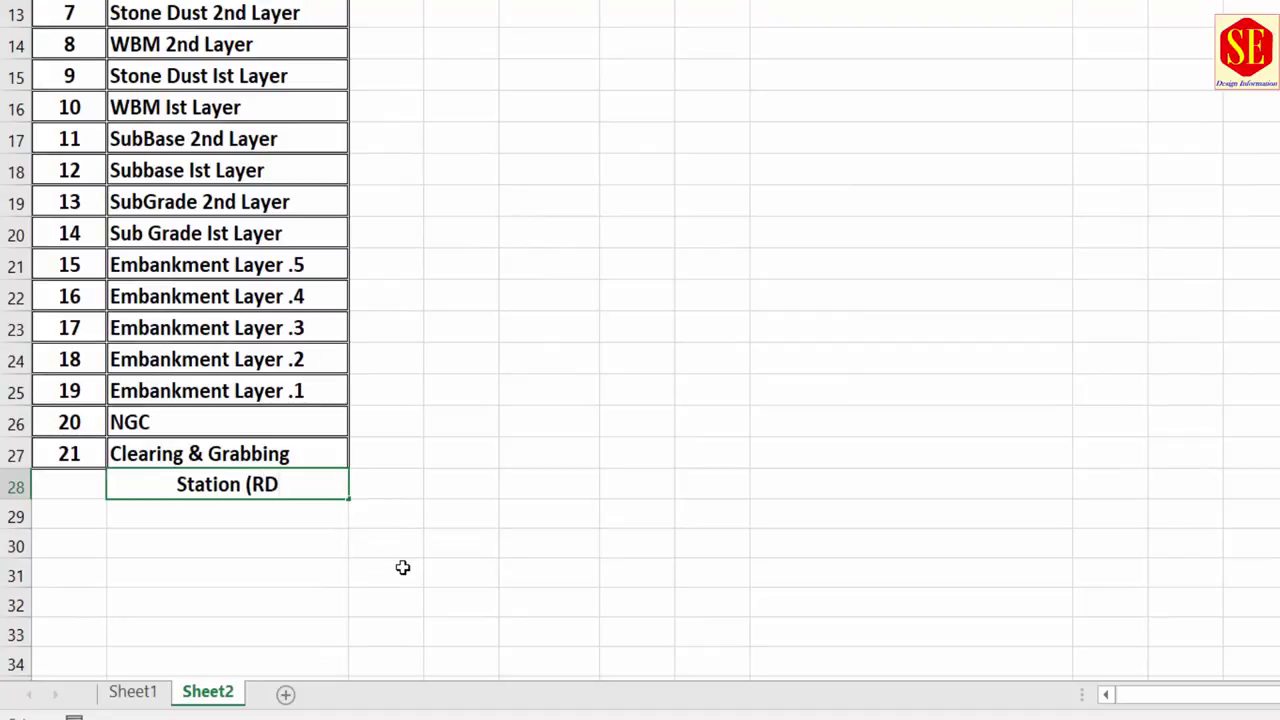
type(")")
left_click(440, 545)
- Start row 28 at 0 and fill chainages in steps of 100 to 5000 in BA
left_click(340, 485)
left_click(385, 485)
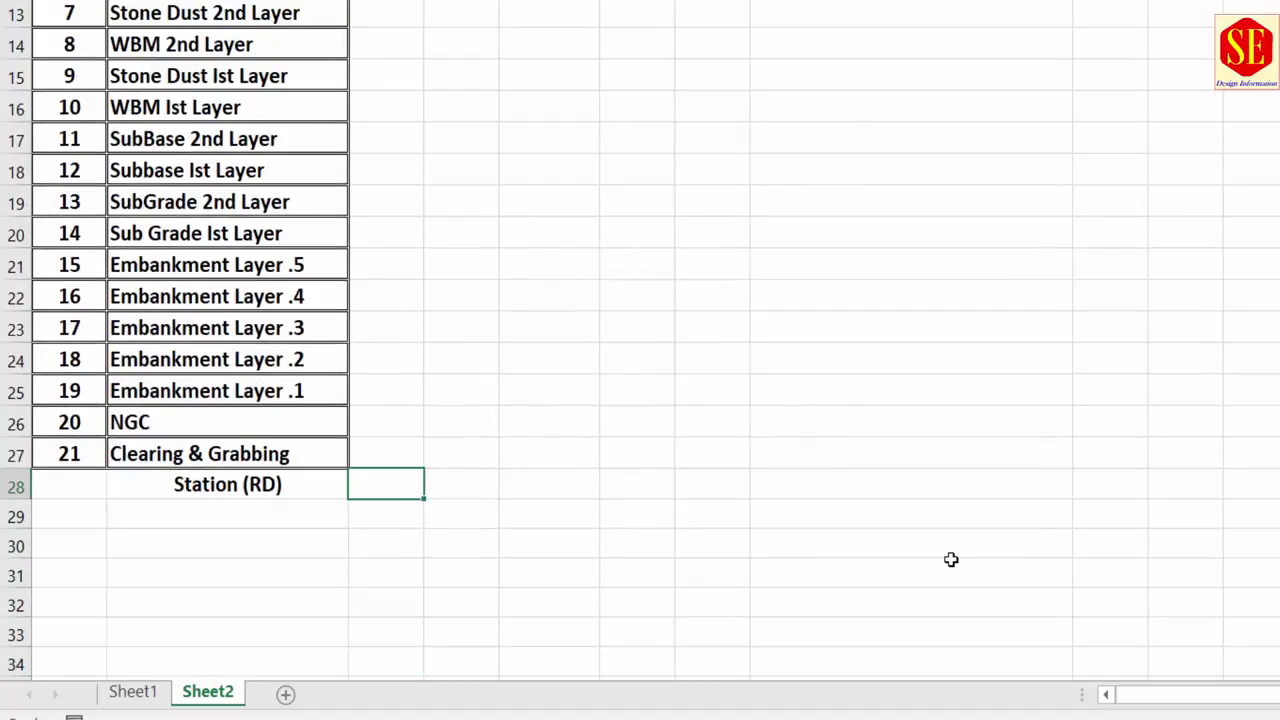
type("0")
key("Tab")
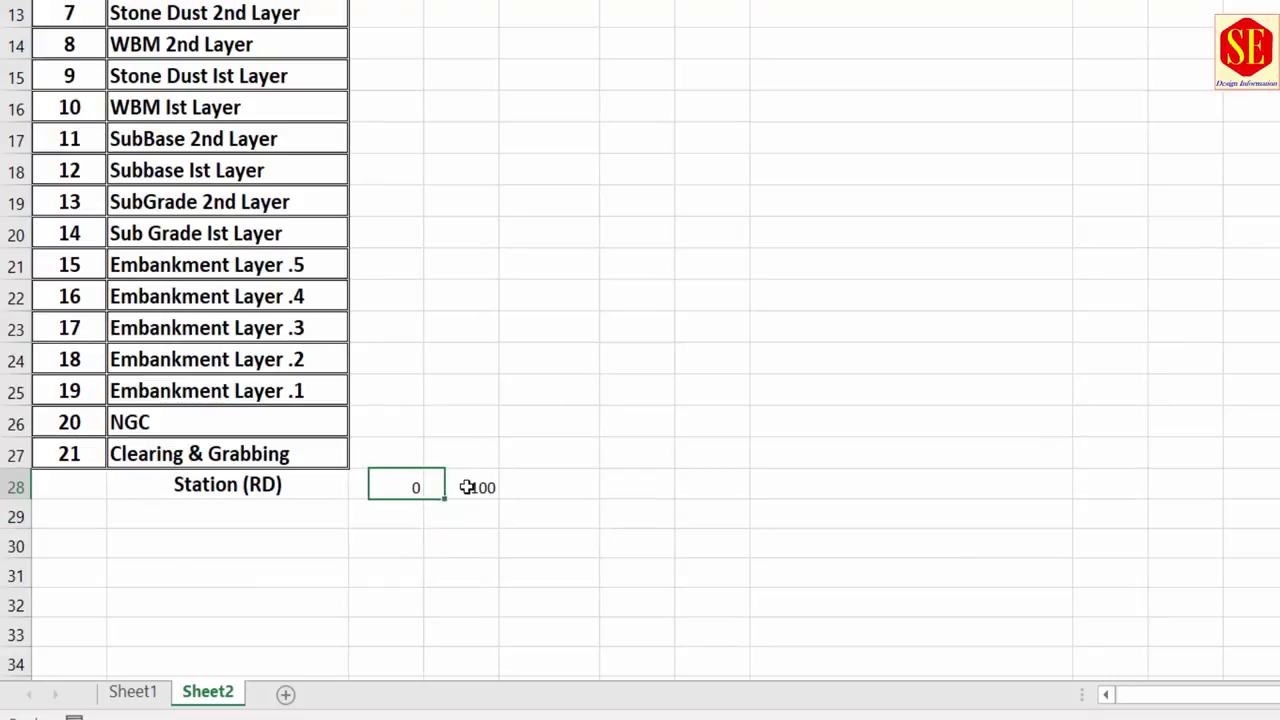
type("200")
key("Return")
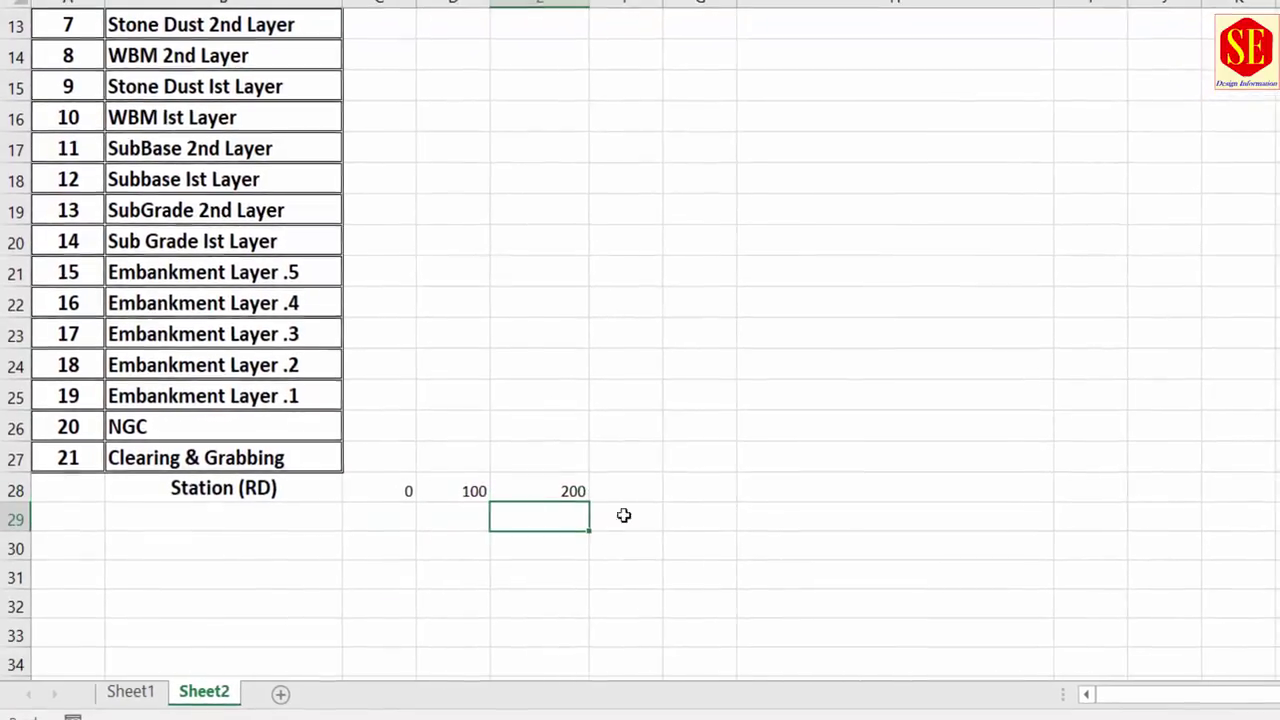
left_click_drag(460, 487, 560, 515)
mouse_move(466, 494)
left_mouse_down()
mouse_move(1279, 512)
mouse_move(1275, 537)
left_mouse_up()
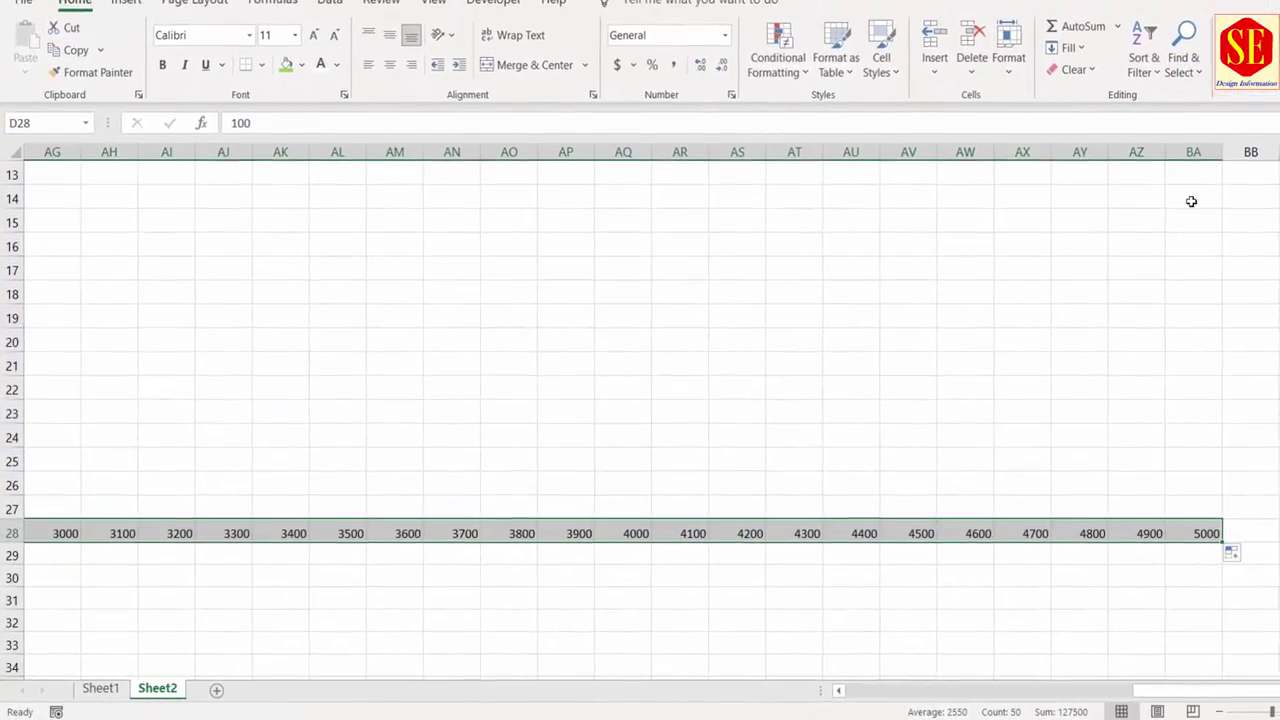
left_click_drag(1193, 152, 10, 378)
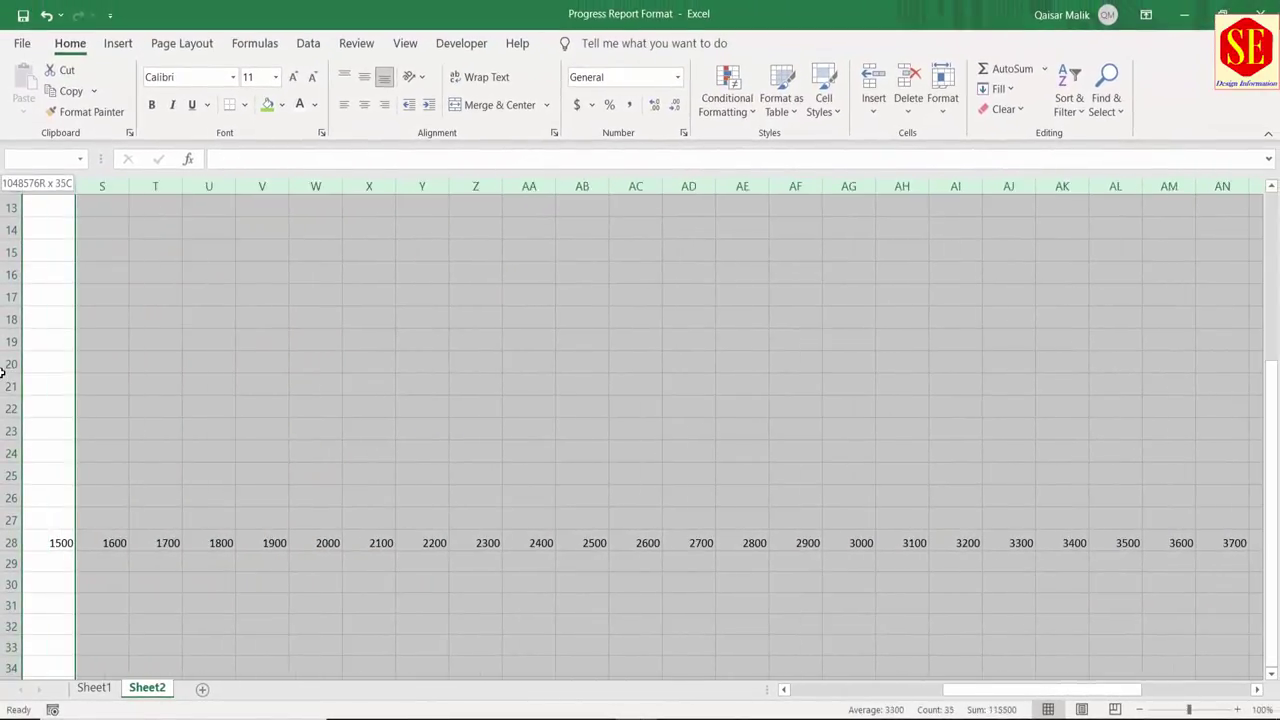
- Set the width of columns C through BA to 3
mouse_move(10, 378)
left_mouse_down()
mouse_move(176, 386)
mouse_move(206, 400)
left_mouse_up()
scroll(374, 344, "up", 4)
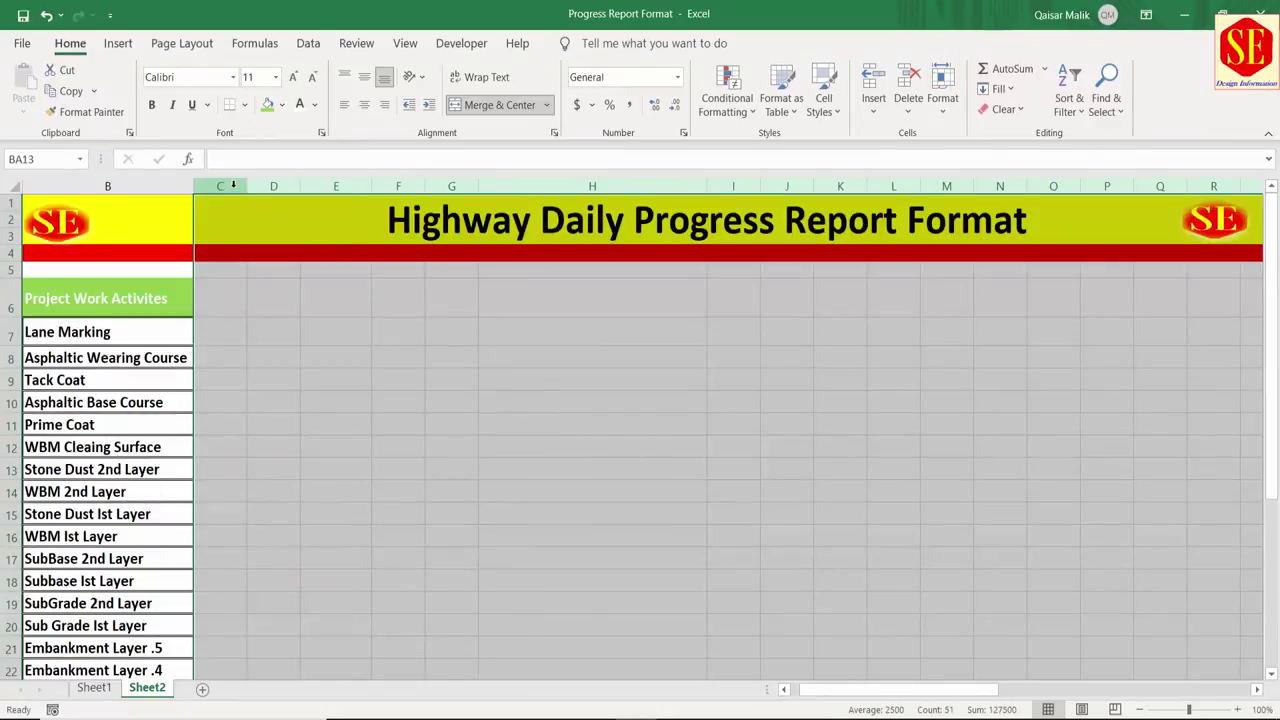
right_click(221, 186)
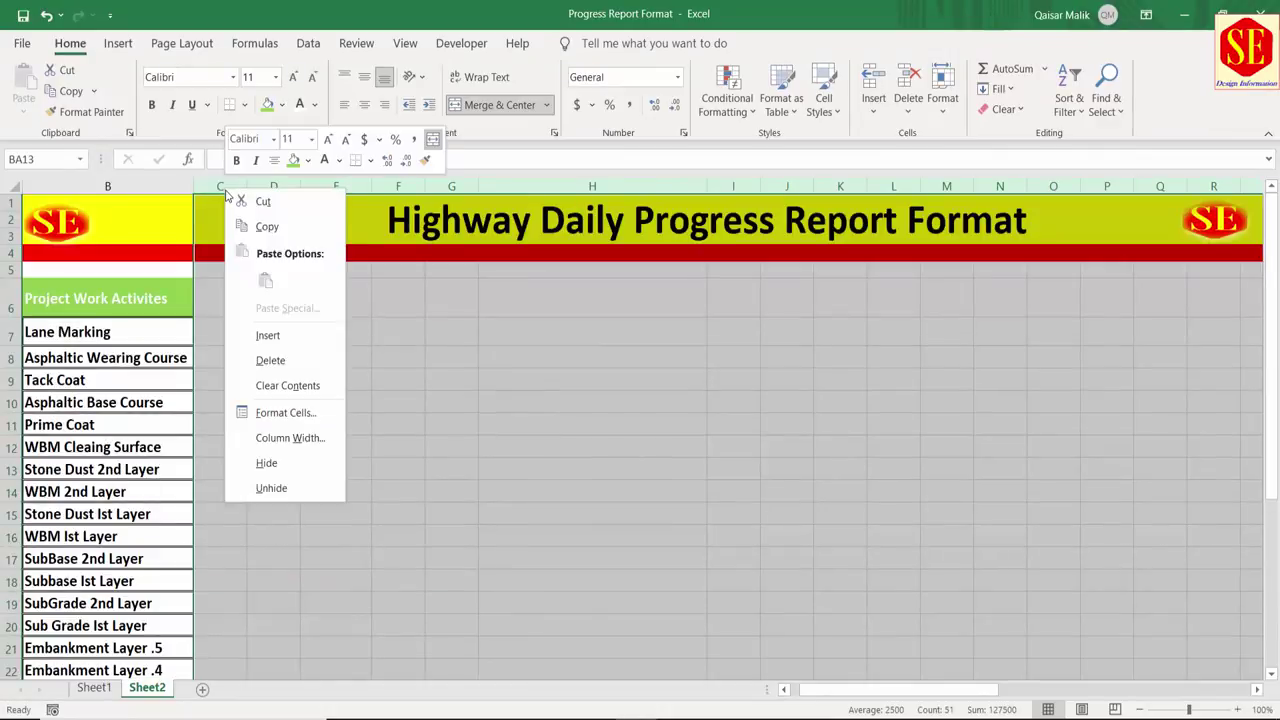
left_click(290, 438)
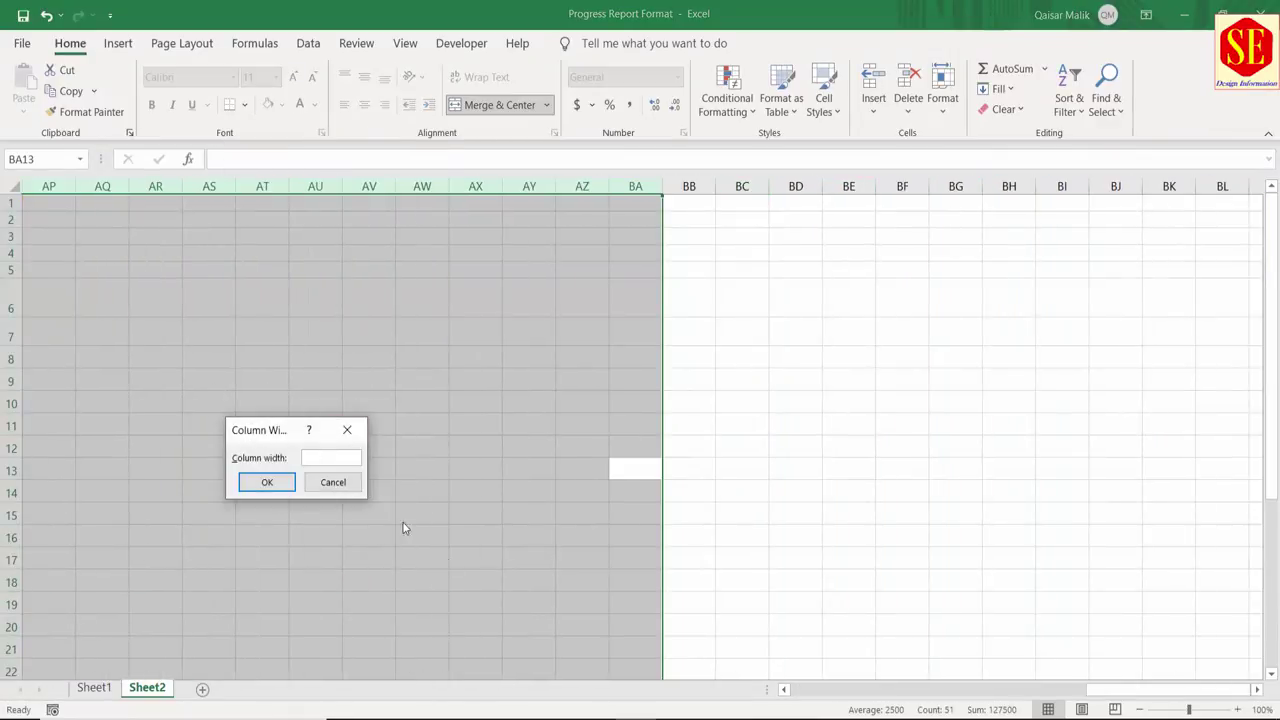
type("3")
key("Return")
mouse_move(1100, 690)
left_mouse_down()
mouse_move(975, 712)
mouse_move(800, 700)
left_mouse_up()
left_click(464, 491)
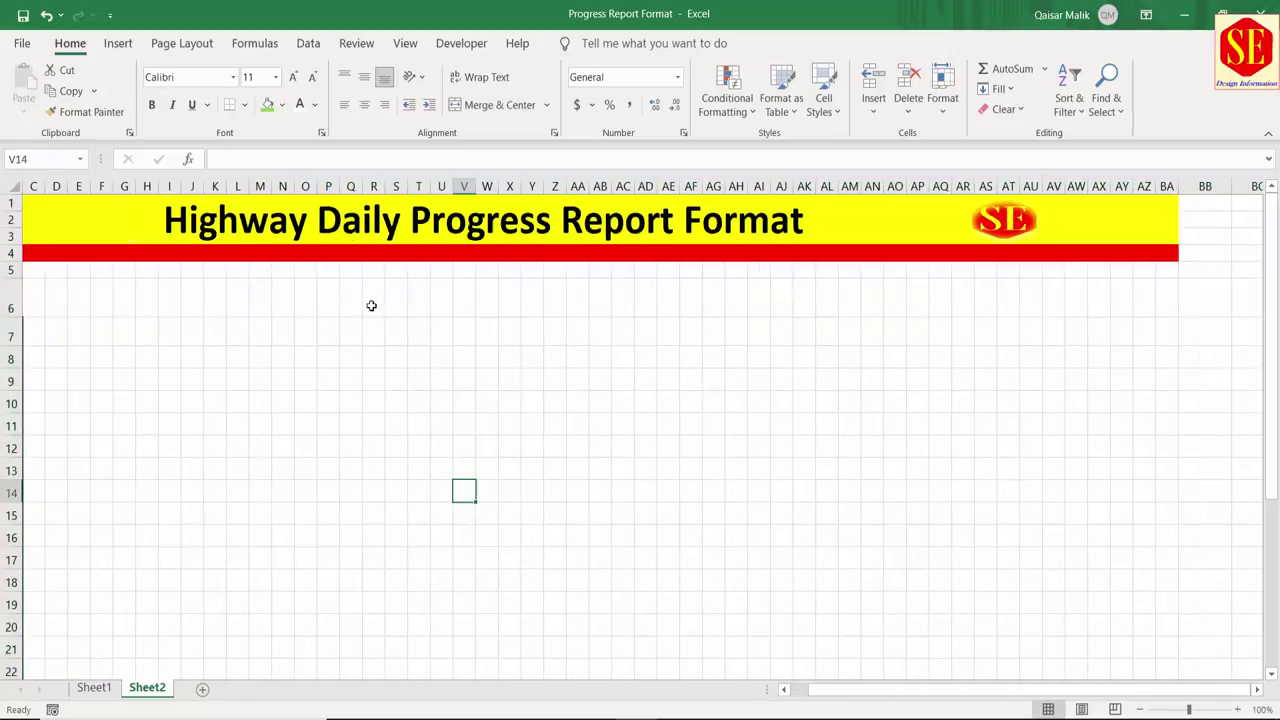
scroll(371, 305, "left", 1)
- Rotate the station values in C28:BA28 to a 90° vertical orientation
scroll(394, 334, "down", 1)
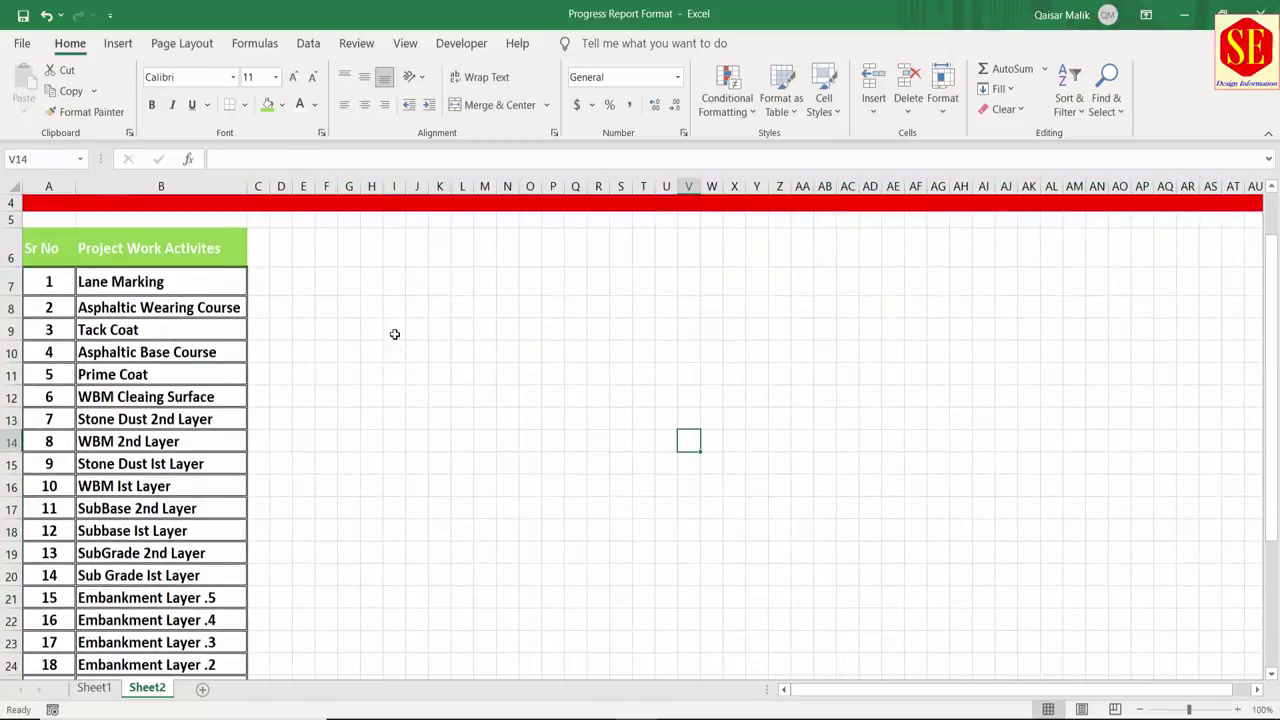
scroll(394, 334, "down", 1)
scroll(428, 354, "down", 1)
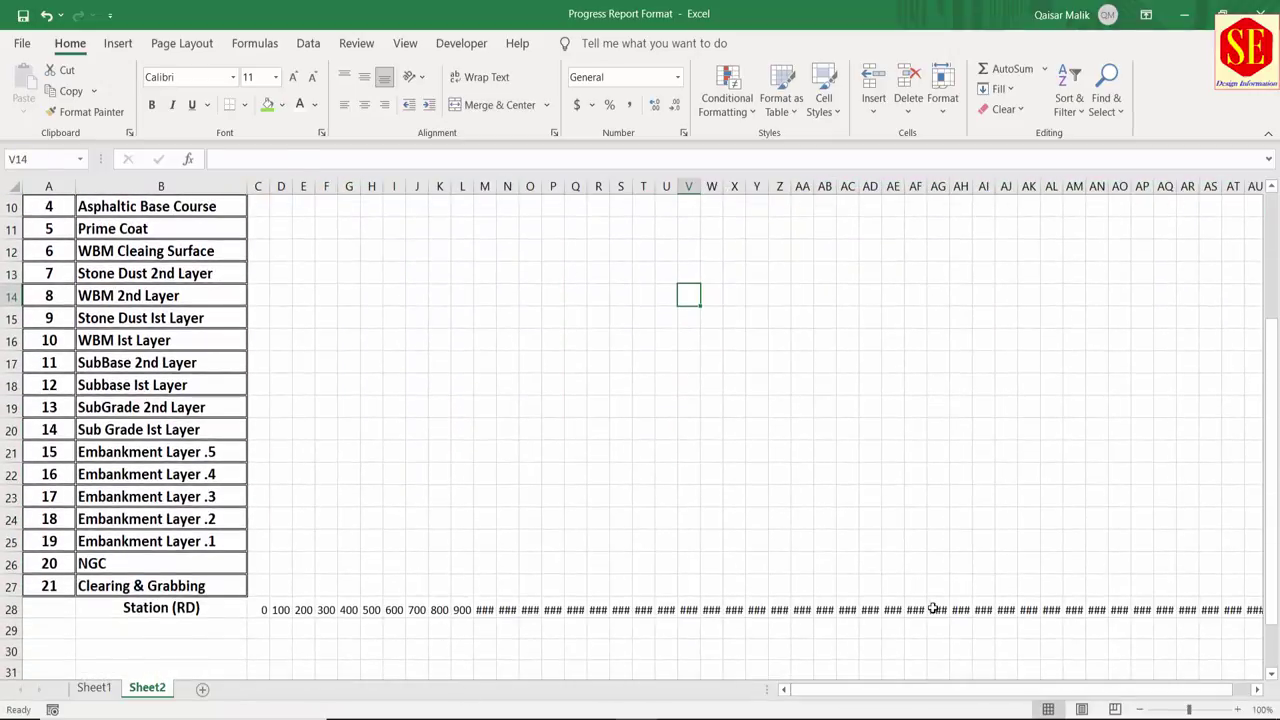
left_click_drag(267, 609, 1155, 601)
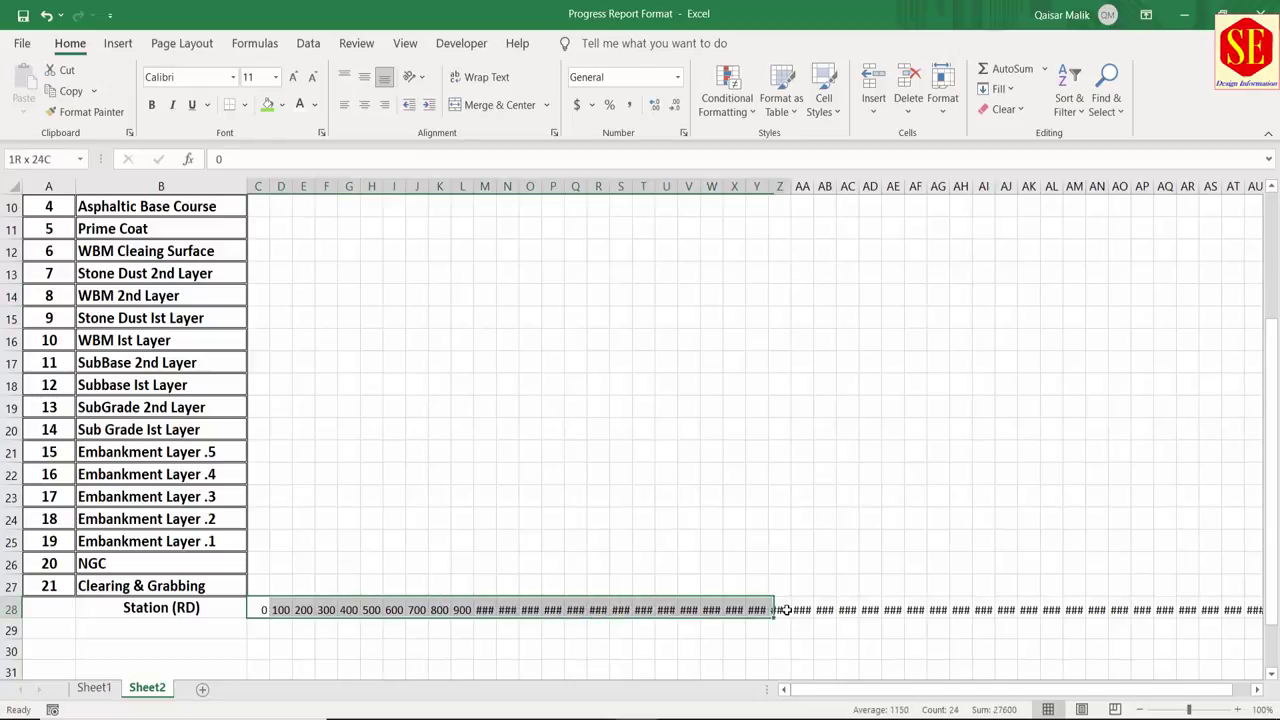
right_click(895, 606)
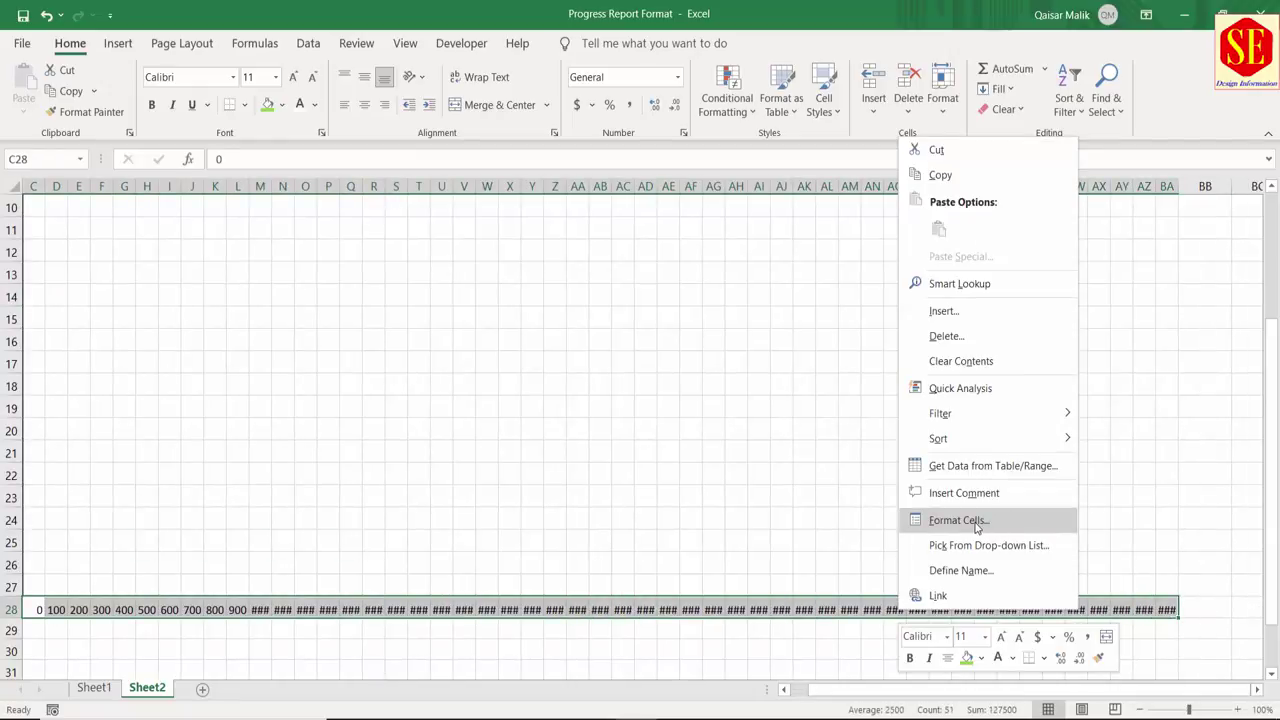
left_click(958, 520)
left_click(840, 320)
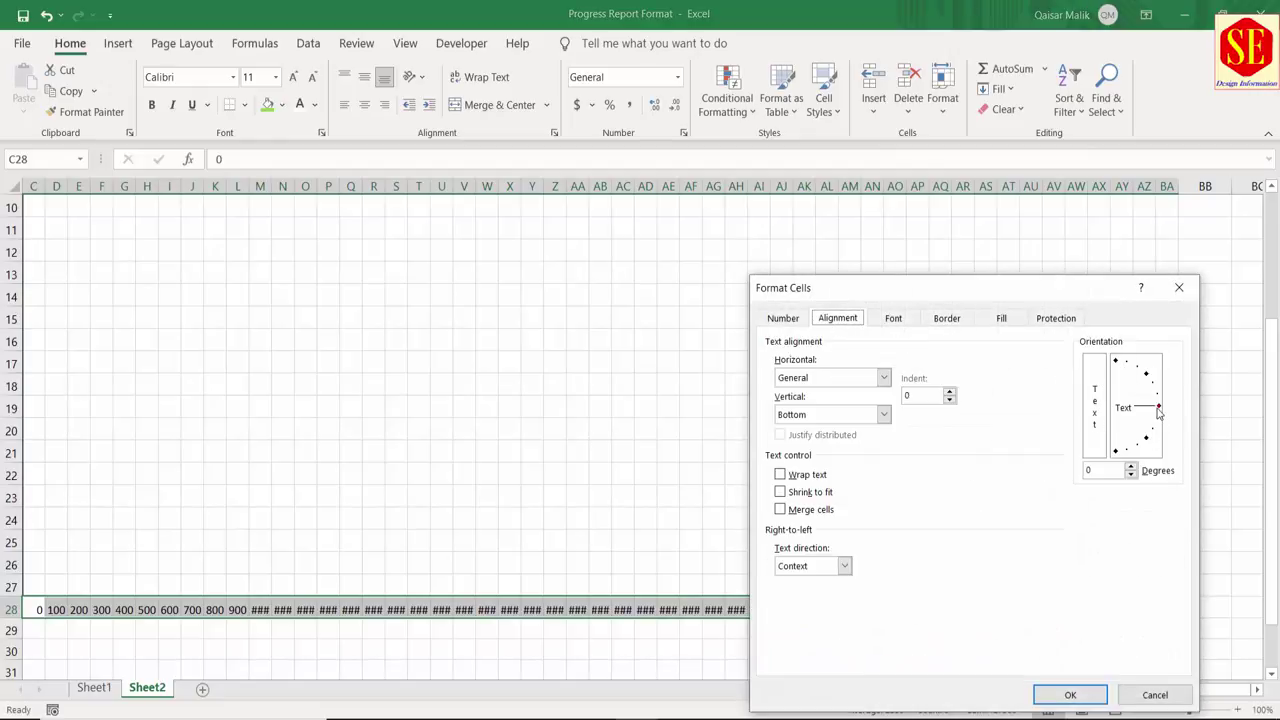
mouse_move(1159, 412)
left_mouse_down()
mouse_move(1134, 460)
mouse_move(1155, 370)
left_mouse_up()
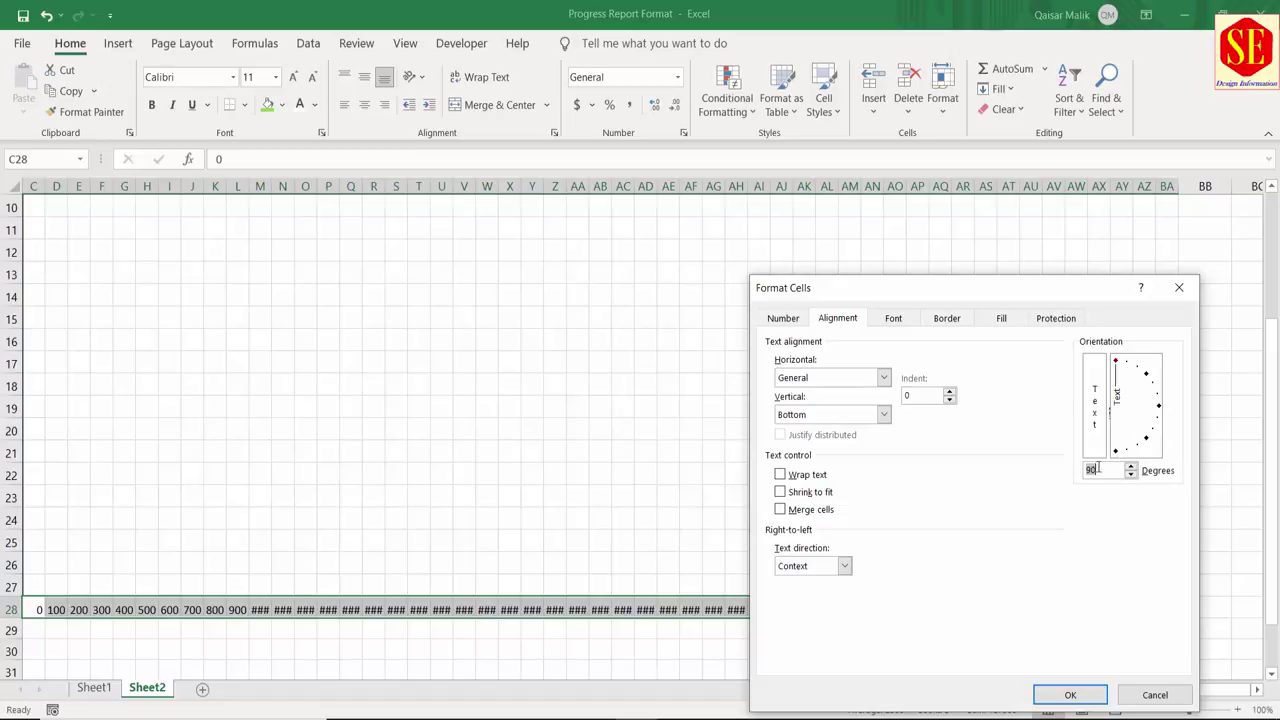
left_click(1062, 694)
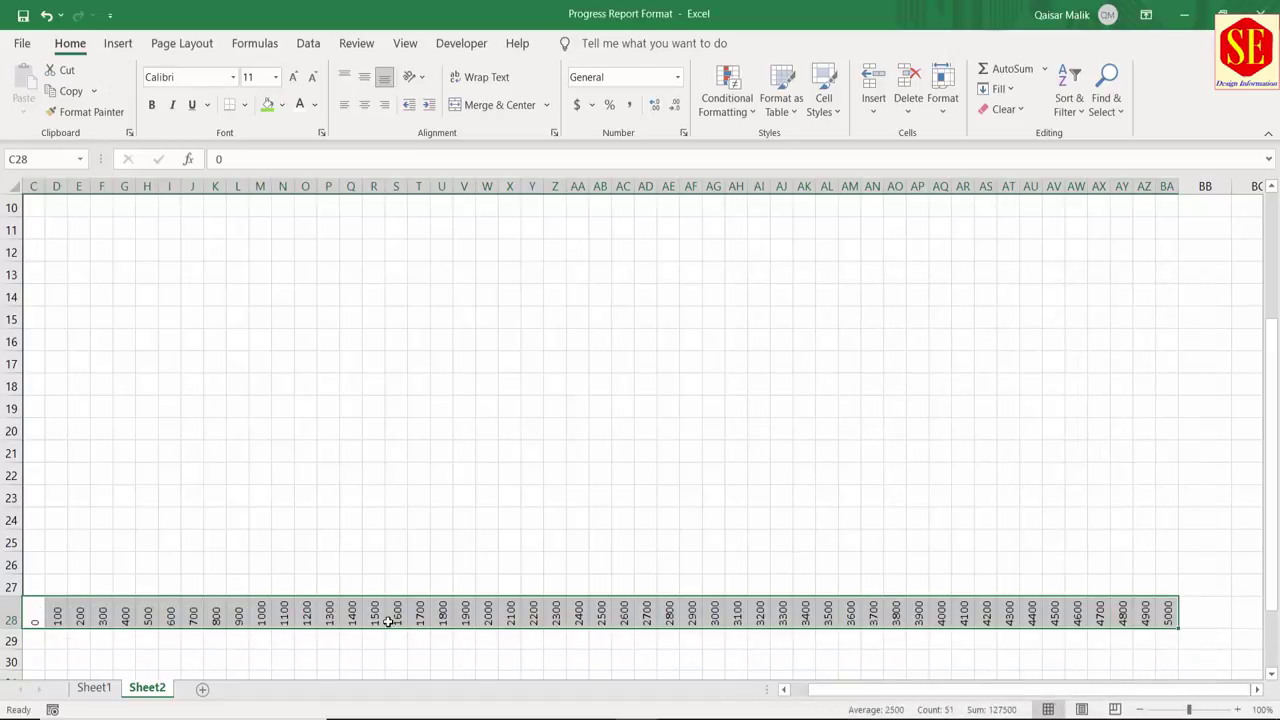
- Apply the custom number format 0+000 to the station values
scroll(389, 621, "left", 2)
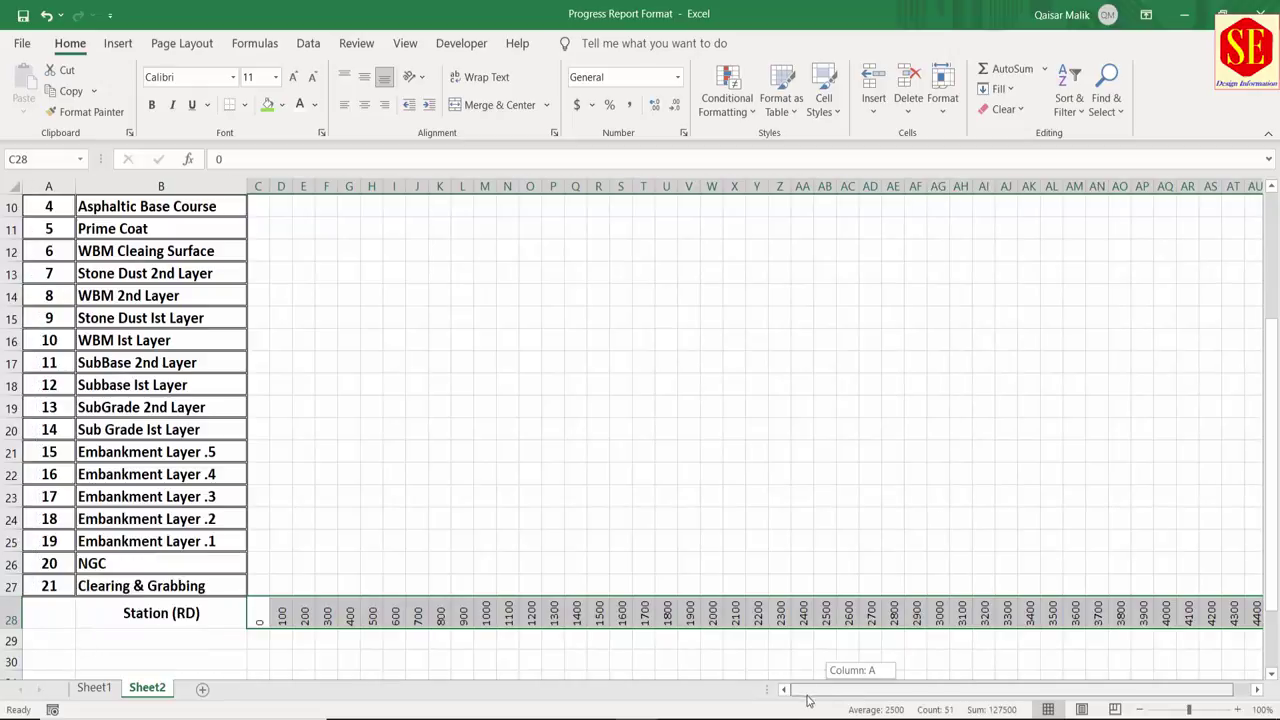
right_click(280, 613)
left_click(330, 520)
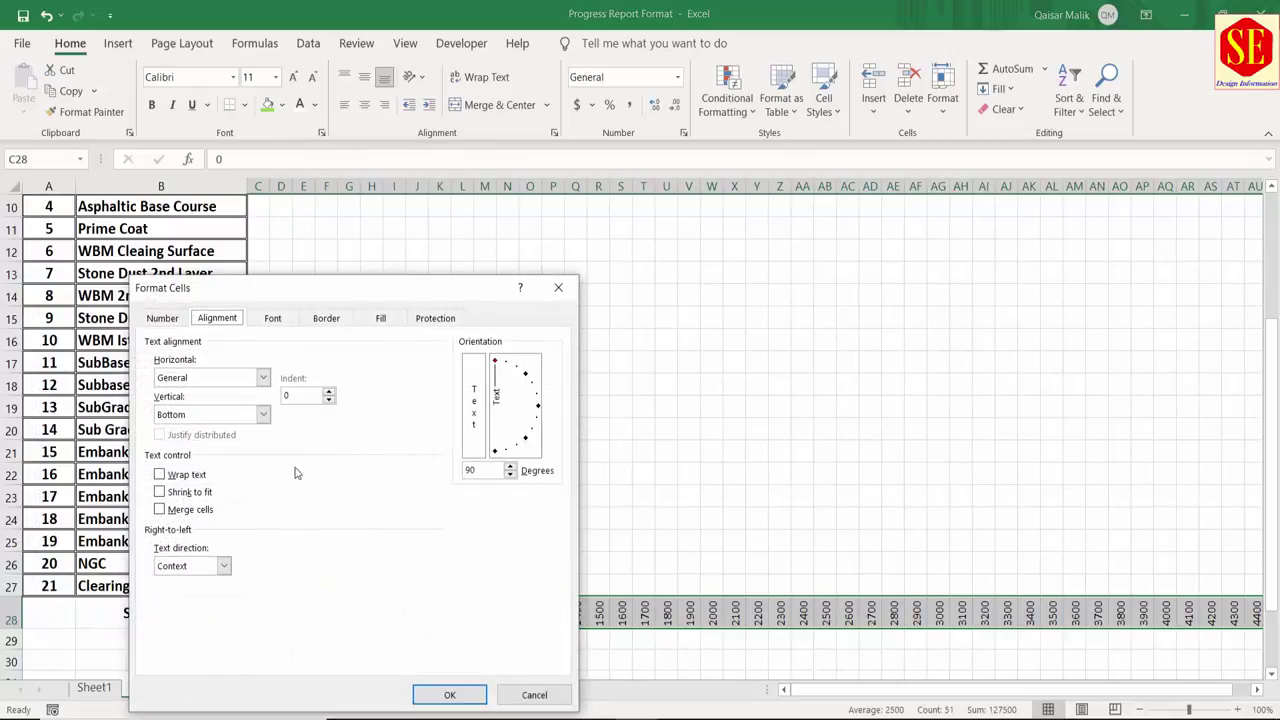
left_click(163, 318)
left_click(162, 488)
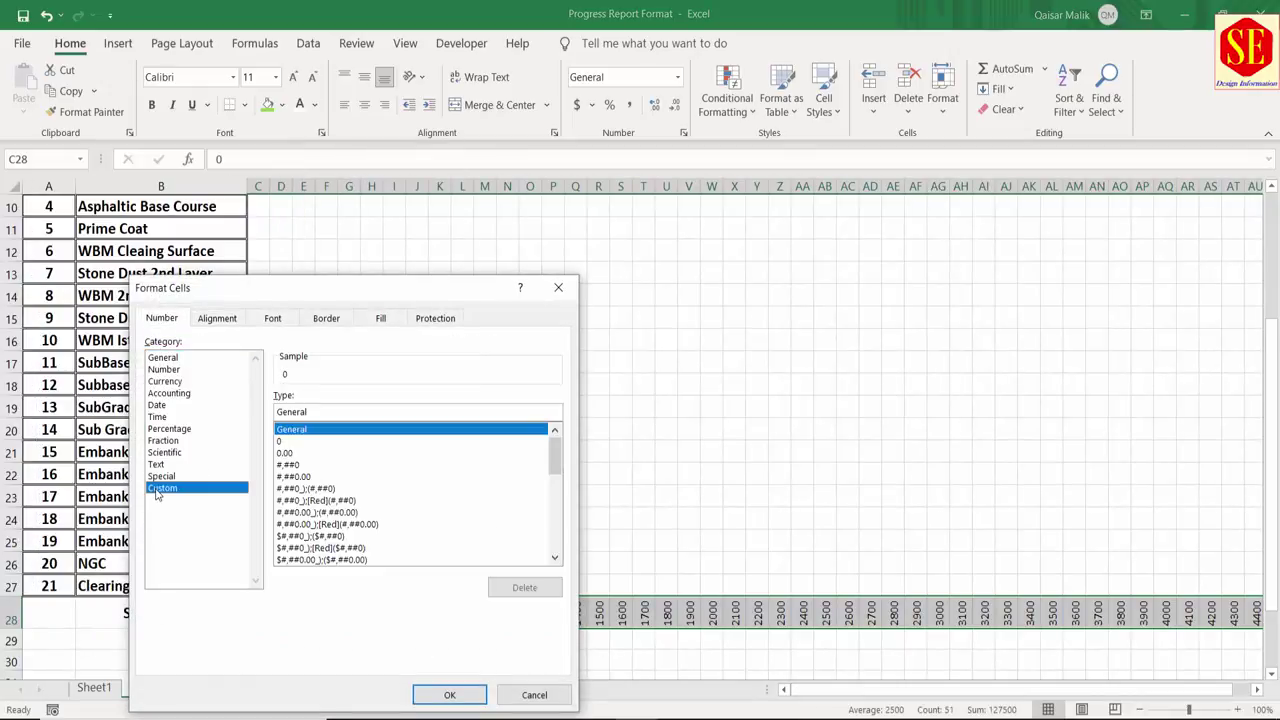
type("0+000")
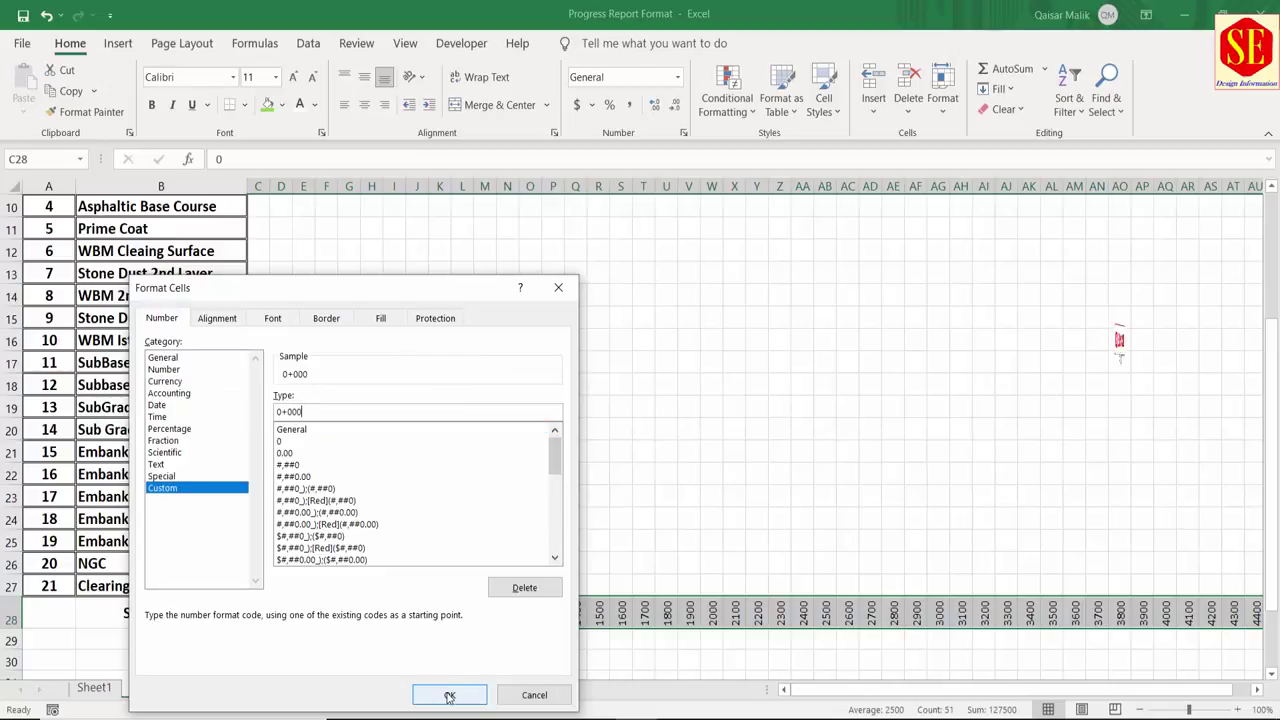
left_click(445, 694)
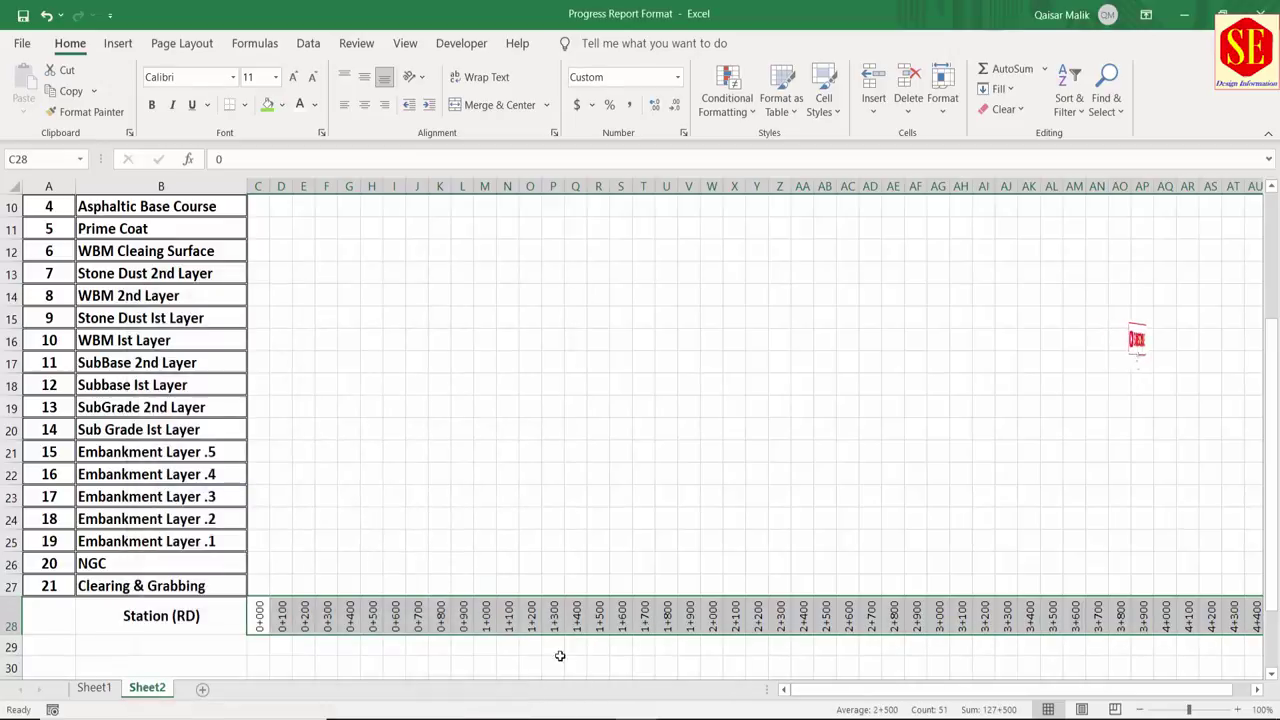
- Heighten row 28 and make its labels size 12, bold, middle-aligned and red
left_click_drag(12, 638, 12, 659)
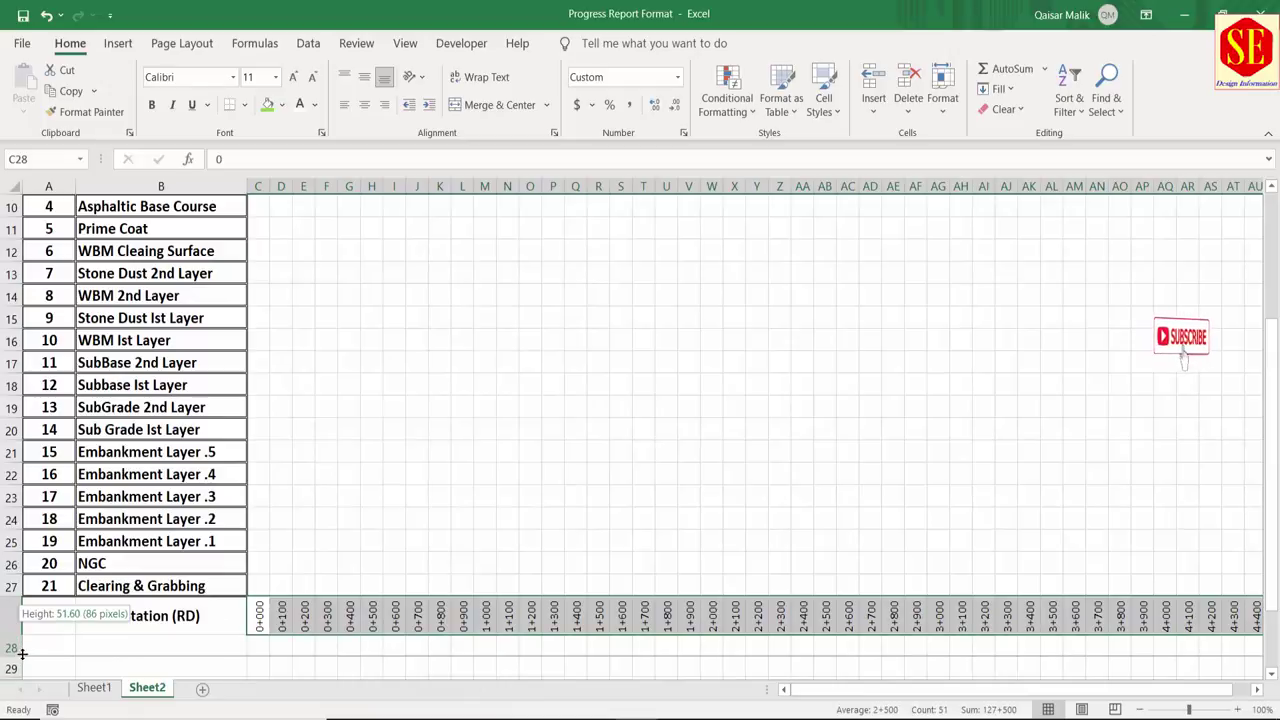
left_click(293, 77)
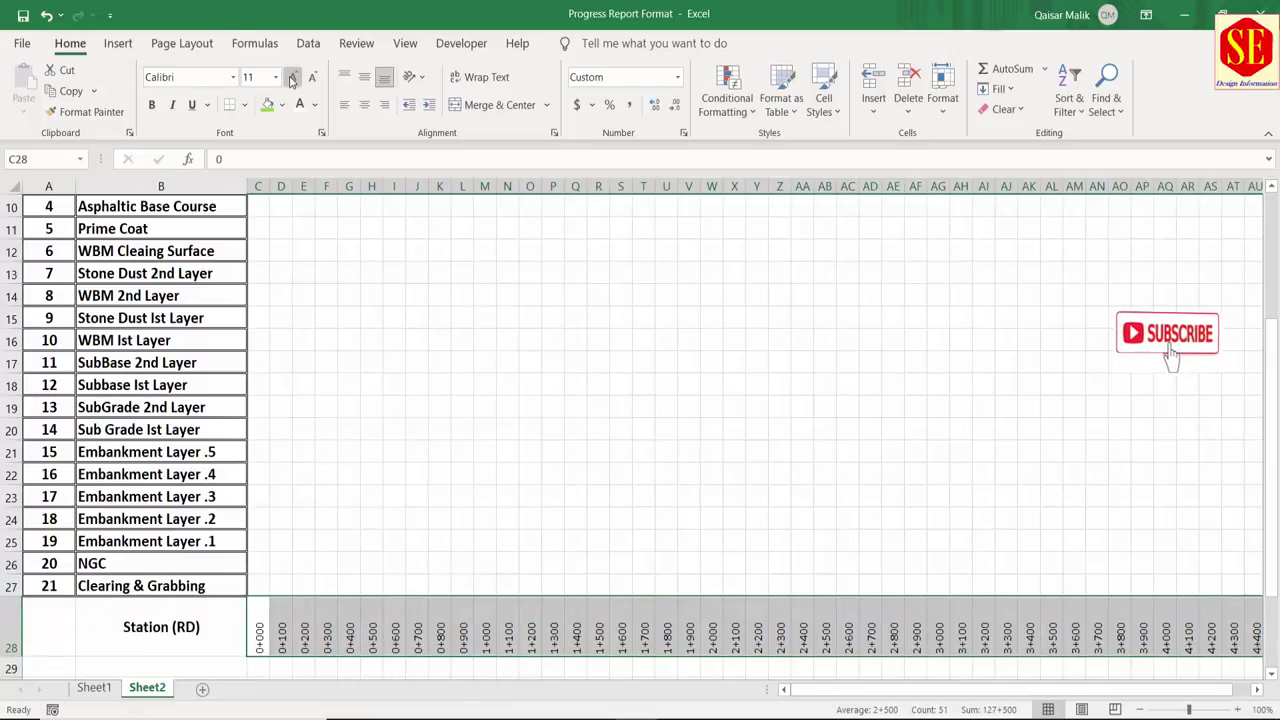
left_click(151, 105)
left_click(364, 77)
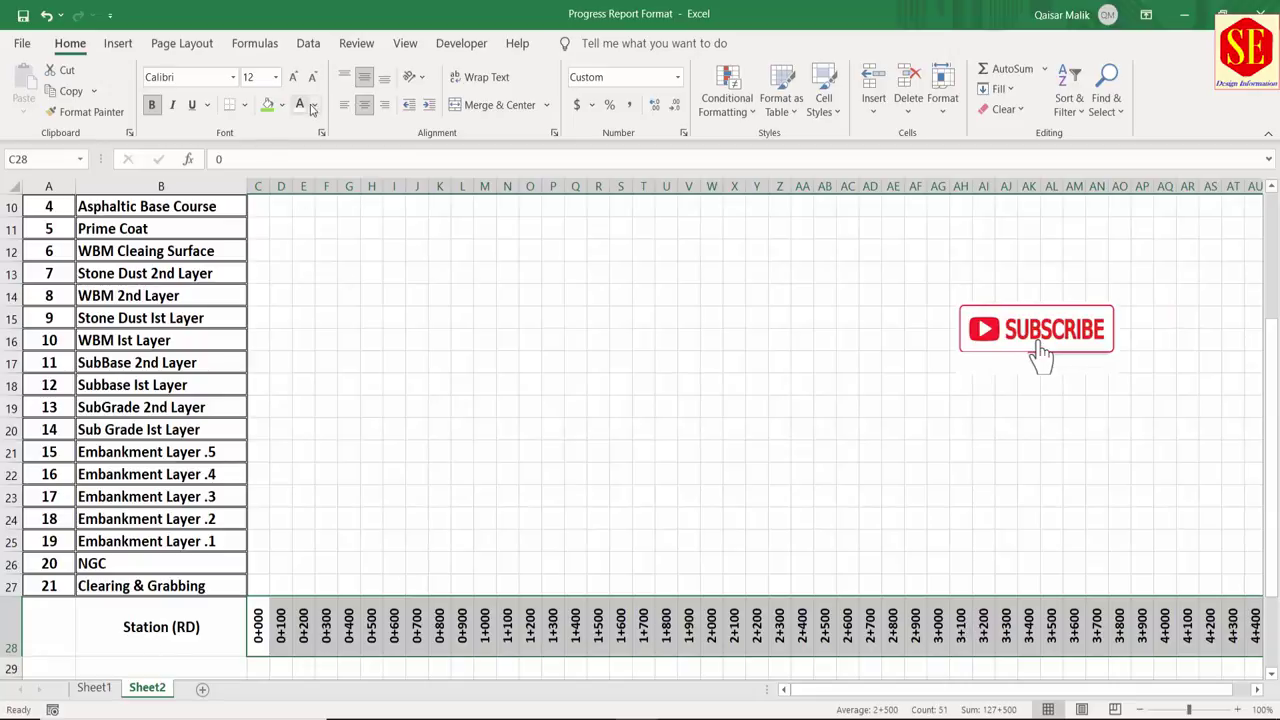
left_click(312, 107)
left_click(312, 294)
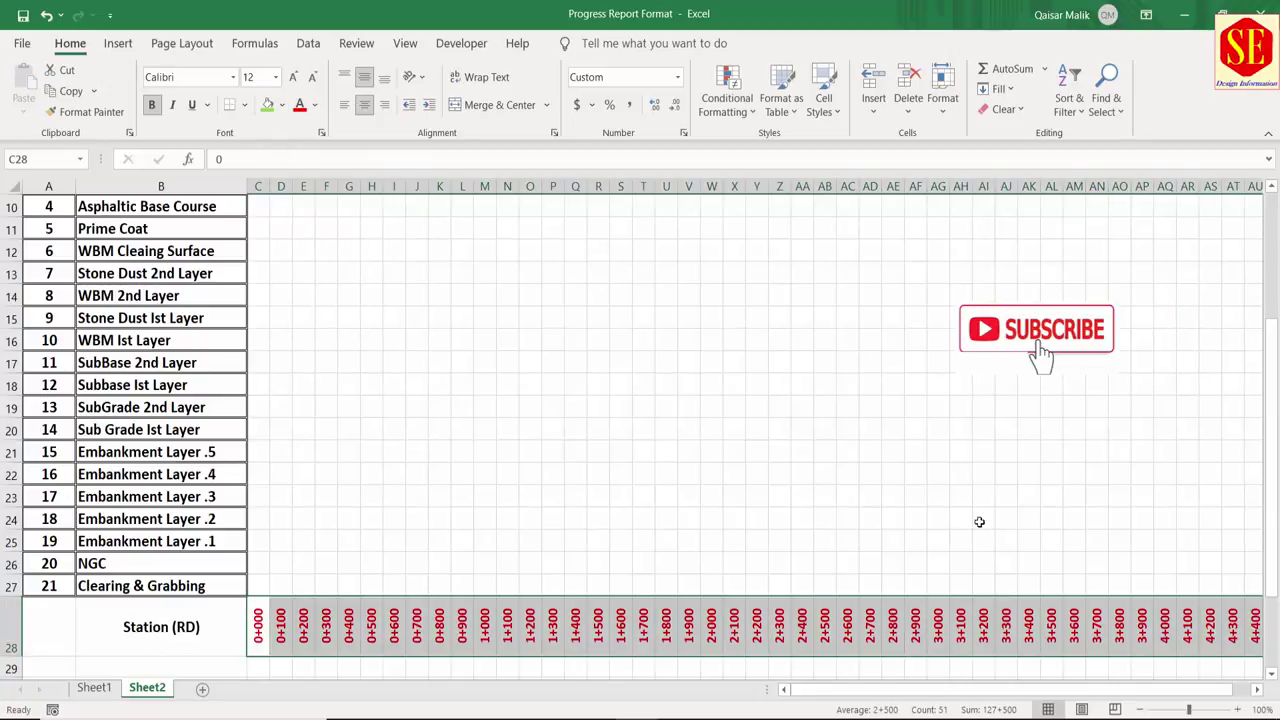
- Step through the row 28 station cells to check the formatting
left_click(822, 472)
left_click(266, 640)
key("Right")
key("Right")
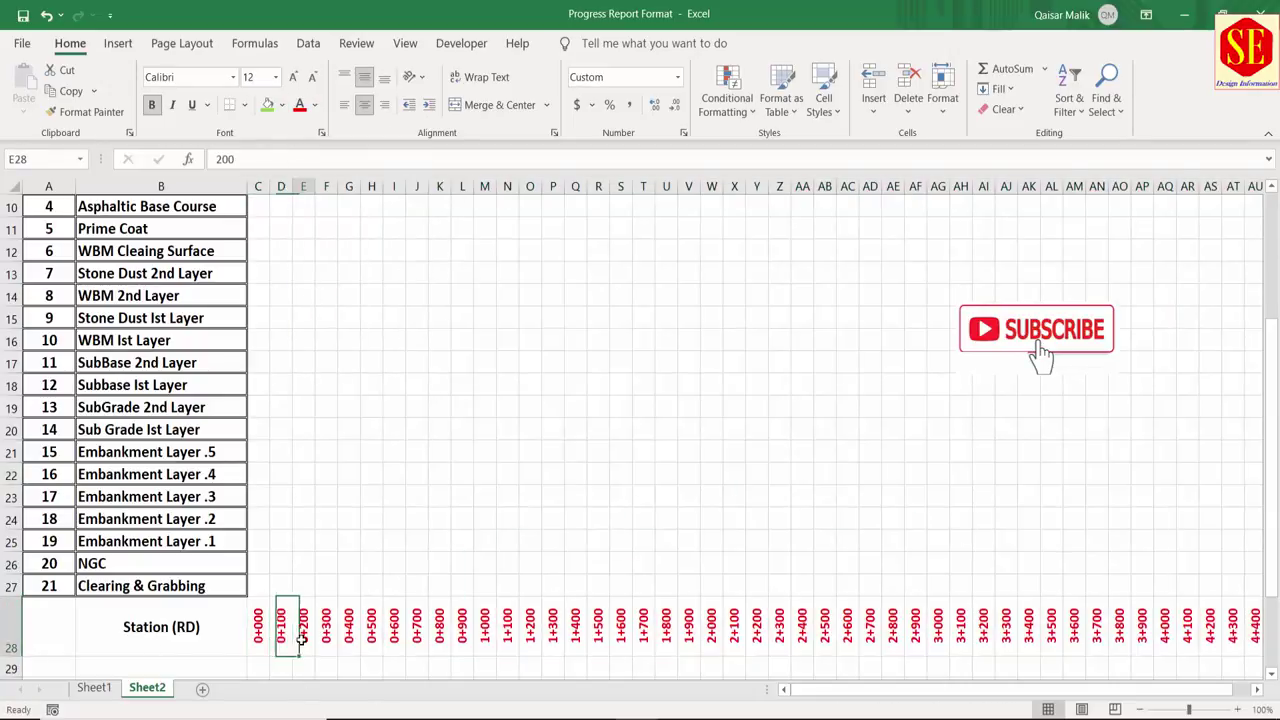
key("Right")
key("Right")
left_click(328, 497)
key("Right")
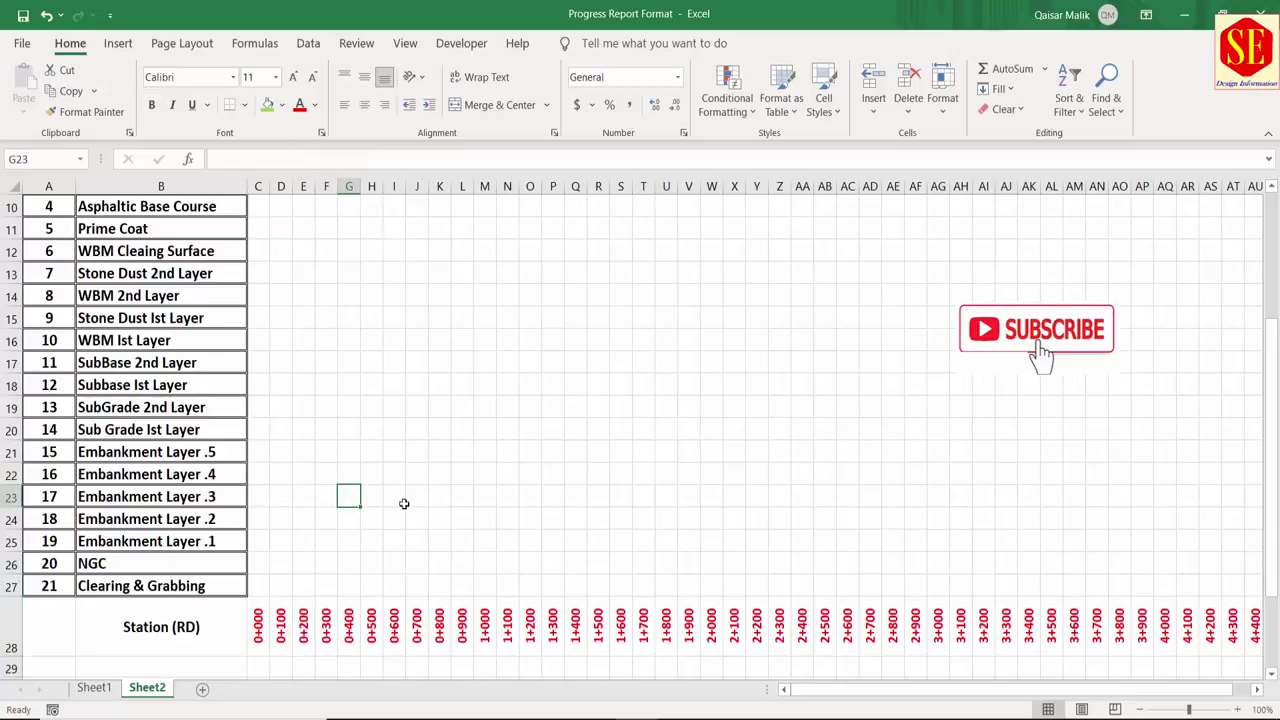
key("Right")
key("Right")
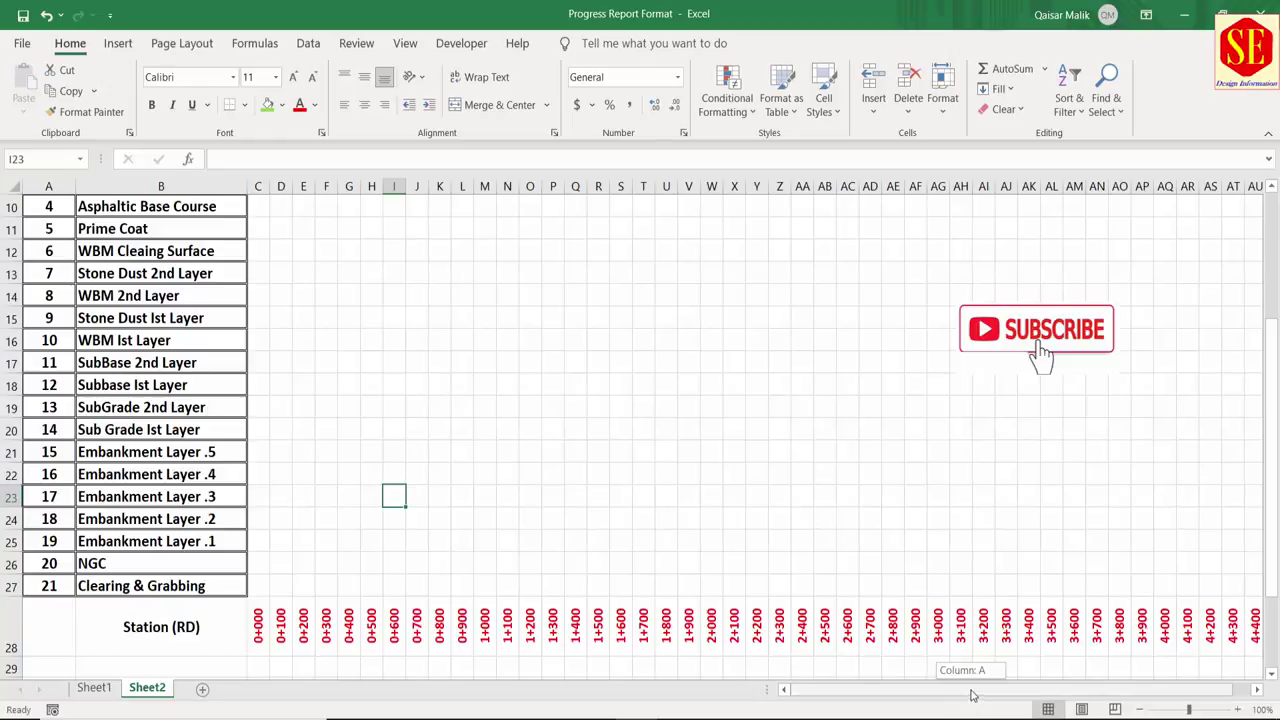
- Add outline and inside borders to the chainage cells C28:BA28
scroll(349, 436, "up", 2)
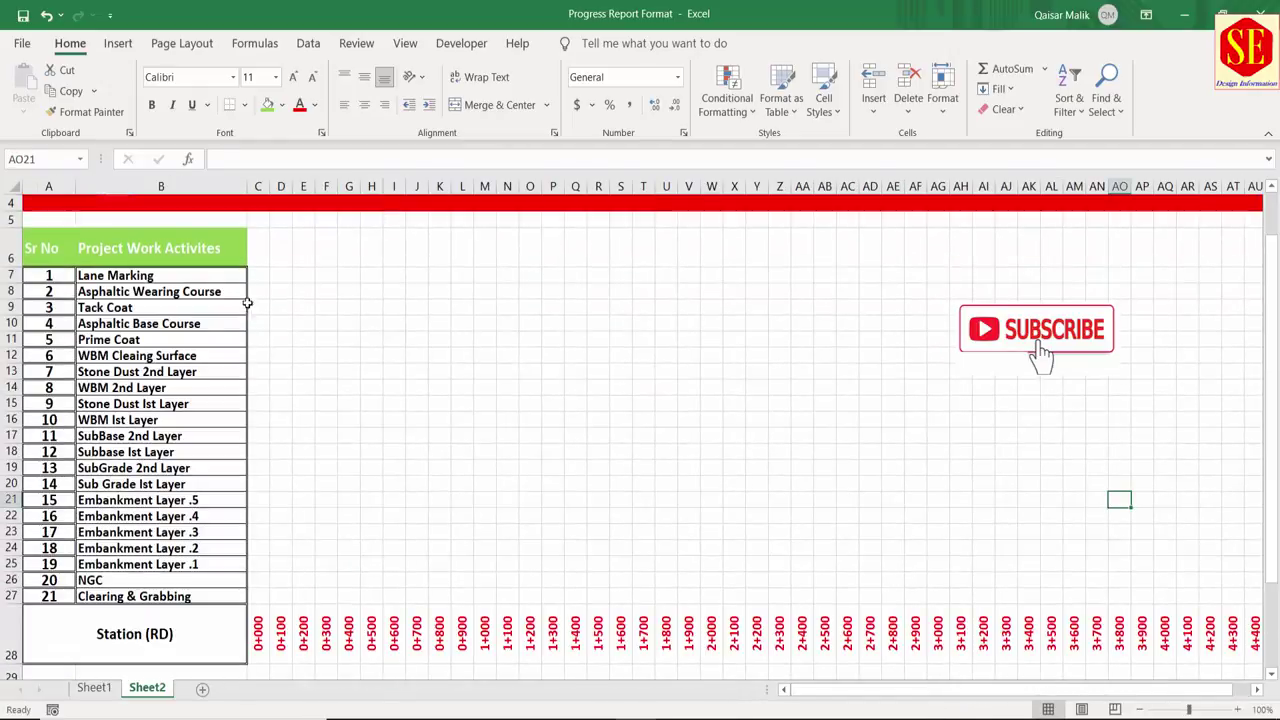
left_click_drag(258, 636, 1145, 640)
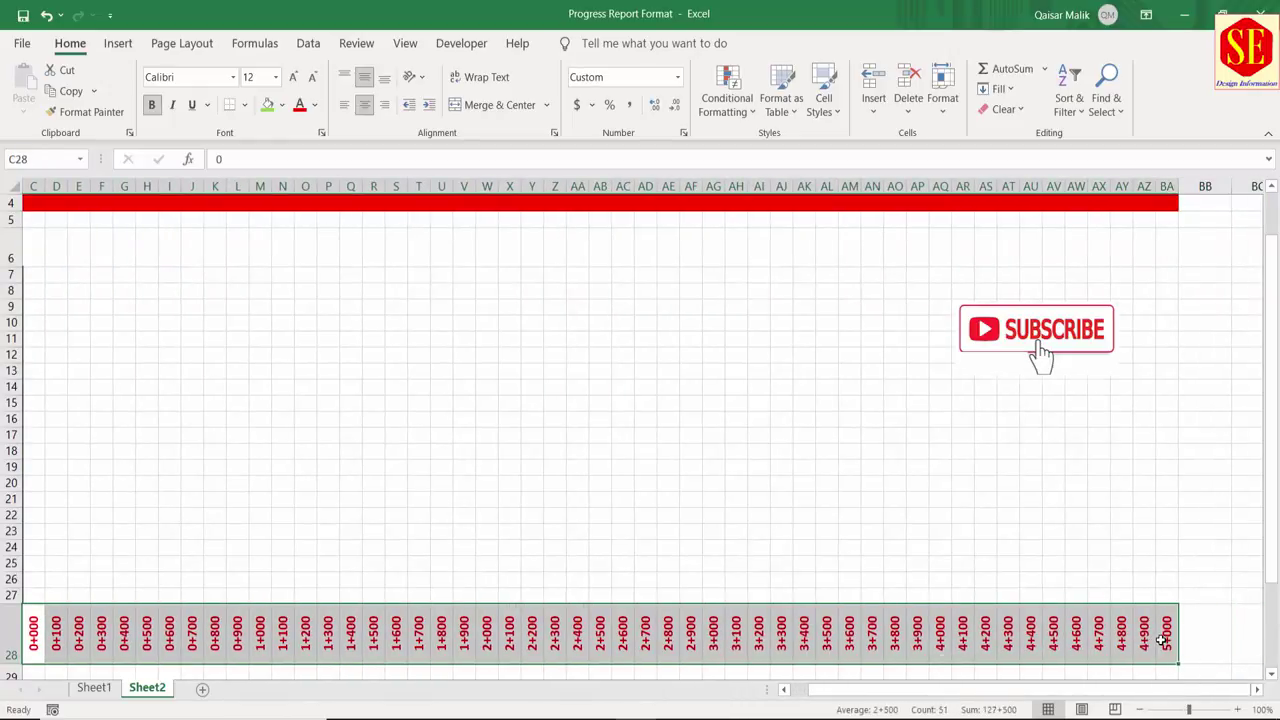
right_click(1150, 641)
left_click(1099, 560)
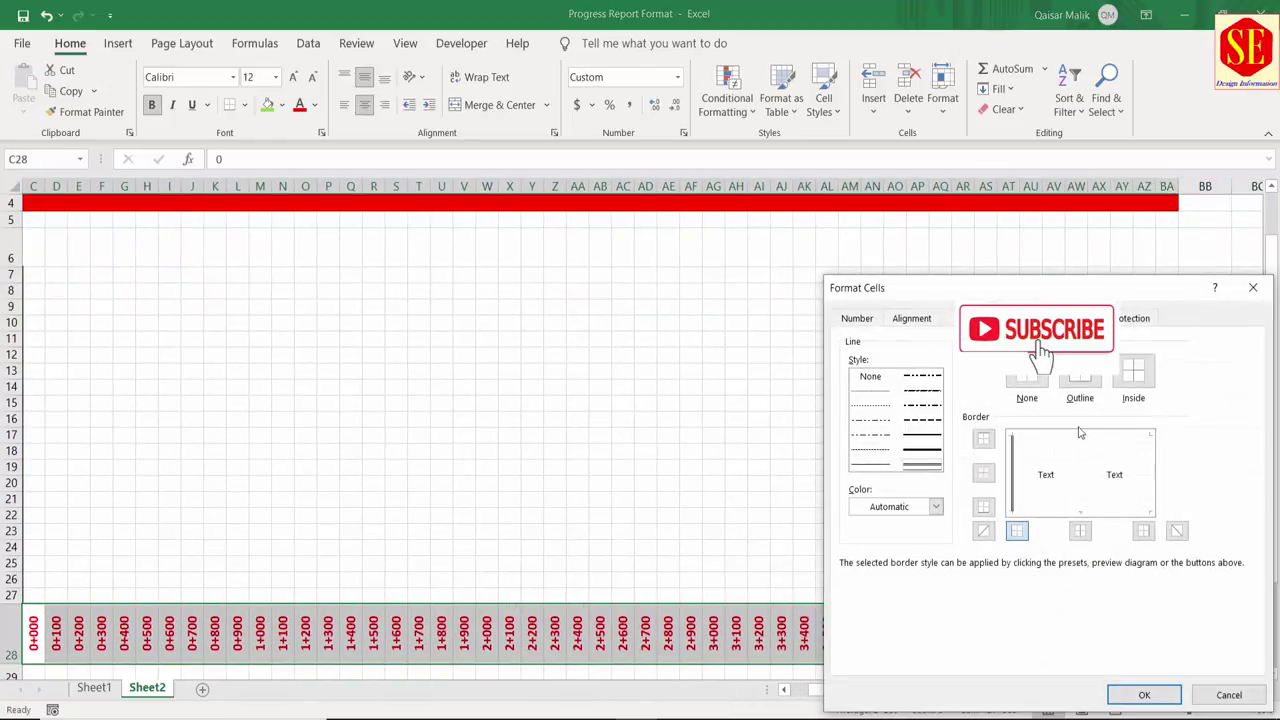
left_click(1080, 385)
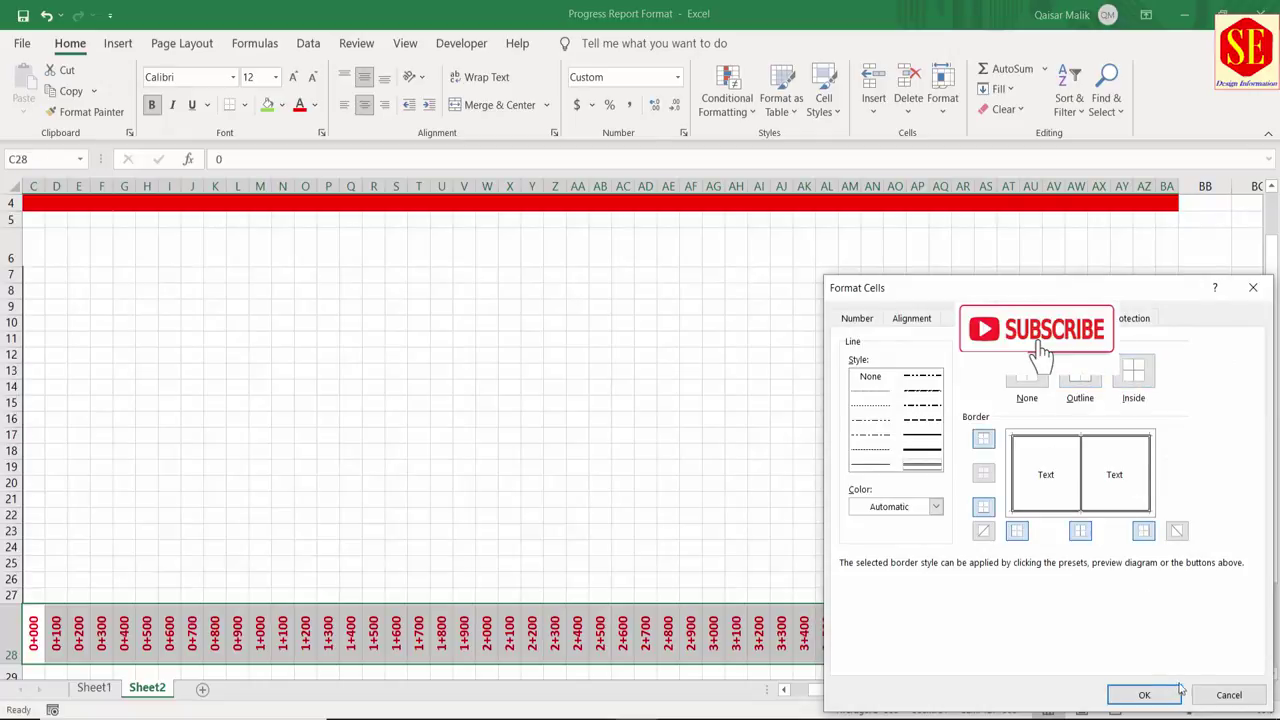
left_click(1144, 694)
left_click(713, 548)
scroll(632, 636, "left", 2)
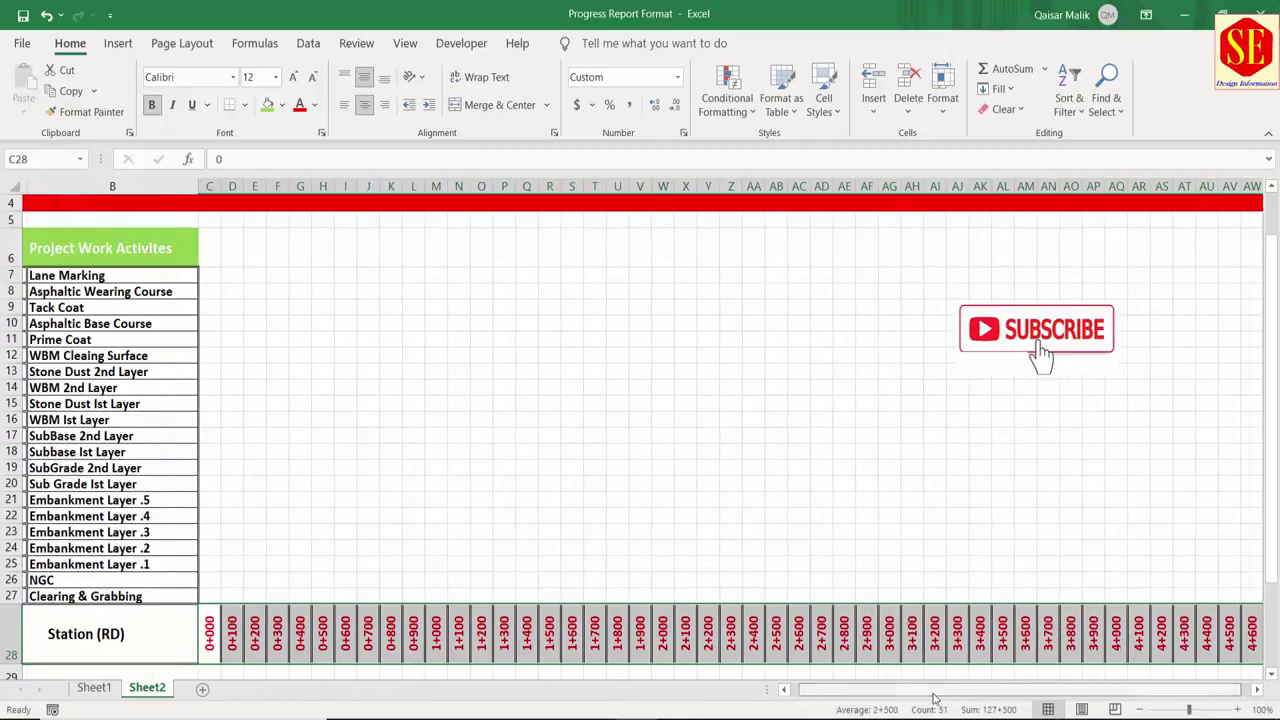
- Border the station grid with dotted inside column lines and solid horizontal lines
mouse_move(200, 275)
left_mouse_down()
mouse_move(1153, 563)
mouse_move(1168, 595)
left_mouse_up()
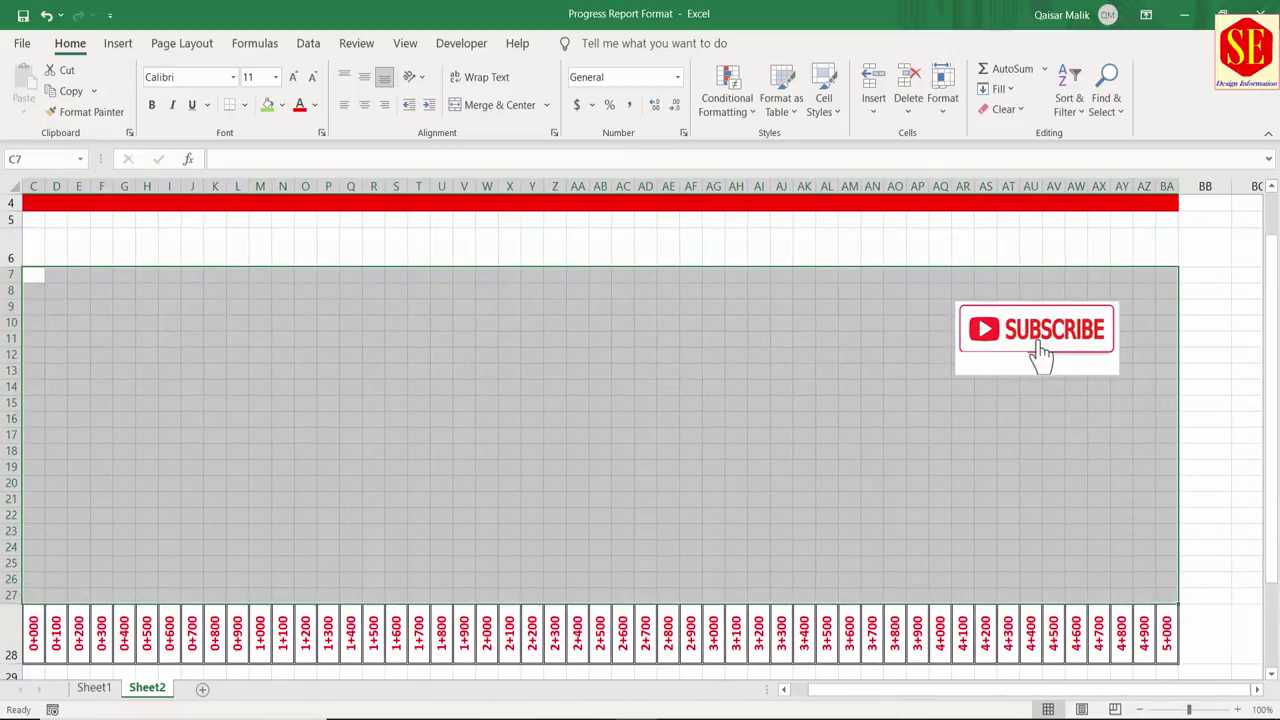
left_click_drag(1000, 689, 800, 689)
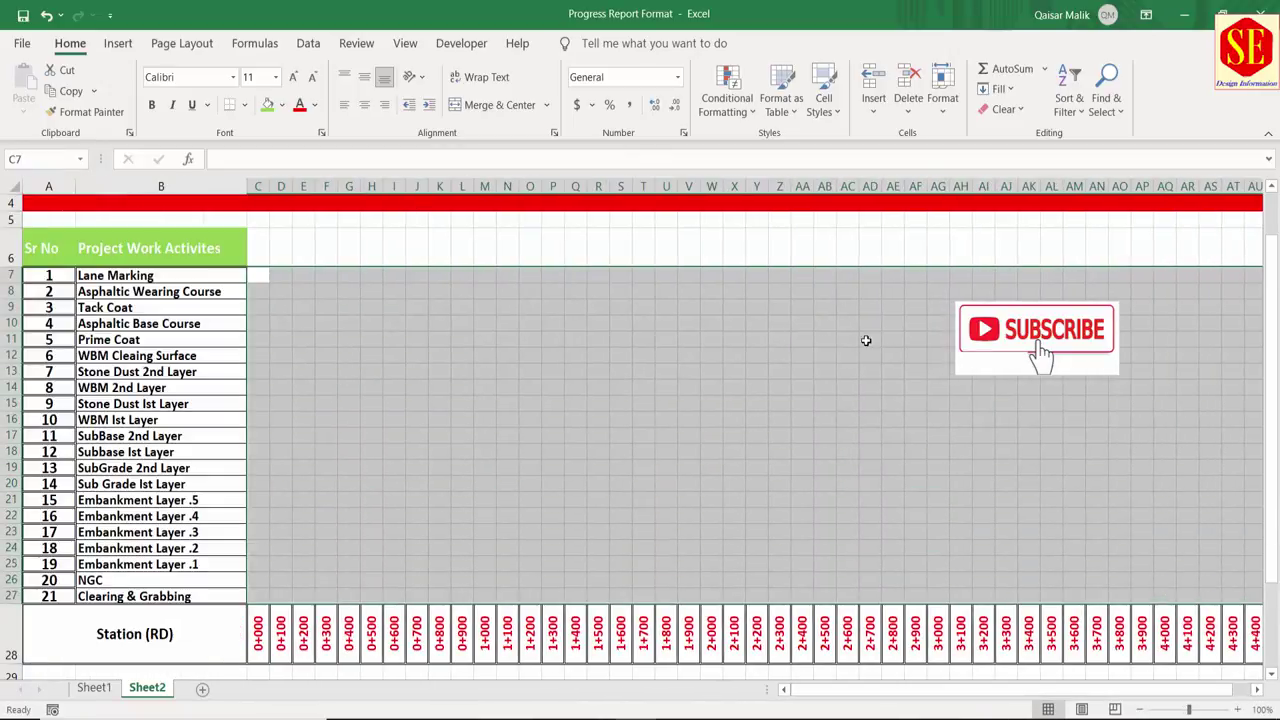
right_click(480, 333)
left_click(540, 627)
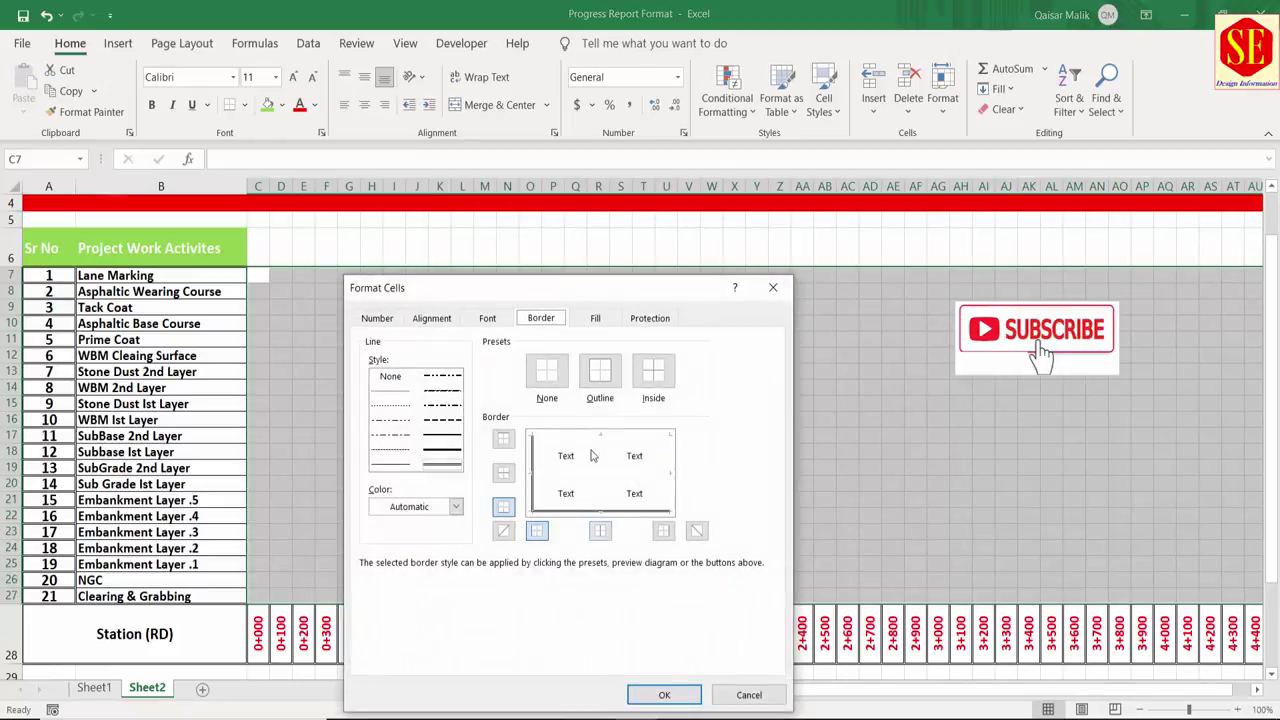
left_click(561, 440)
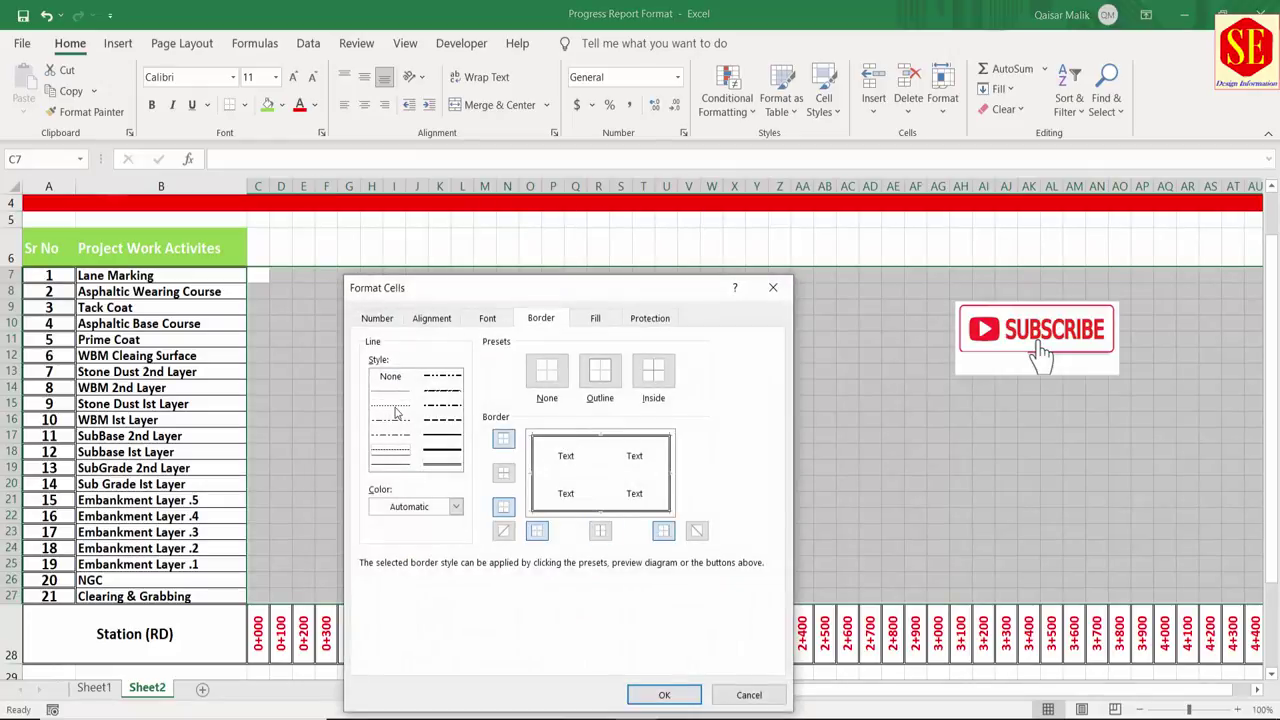
left_click(653, 372)
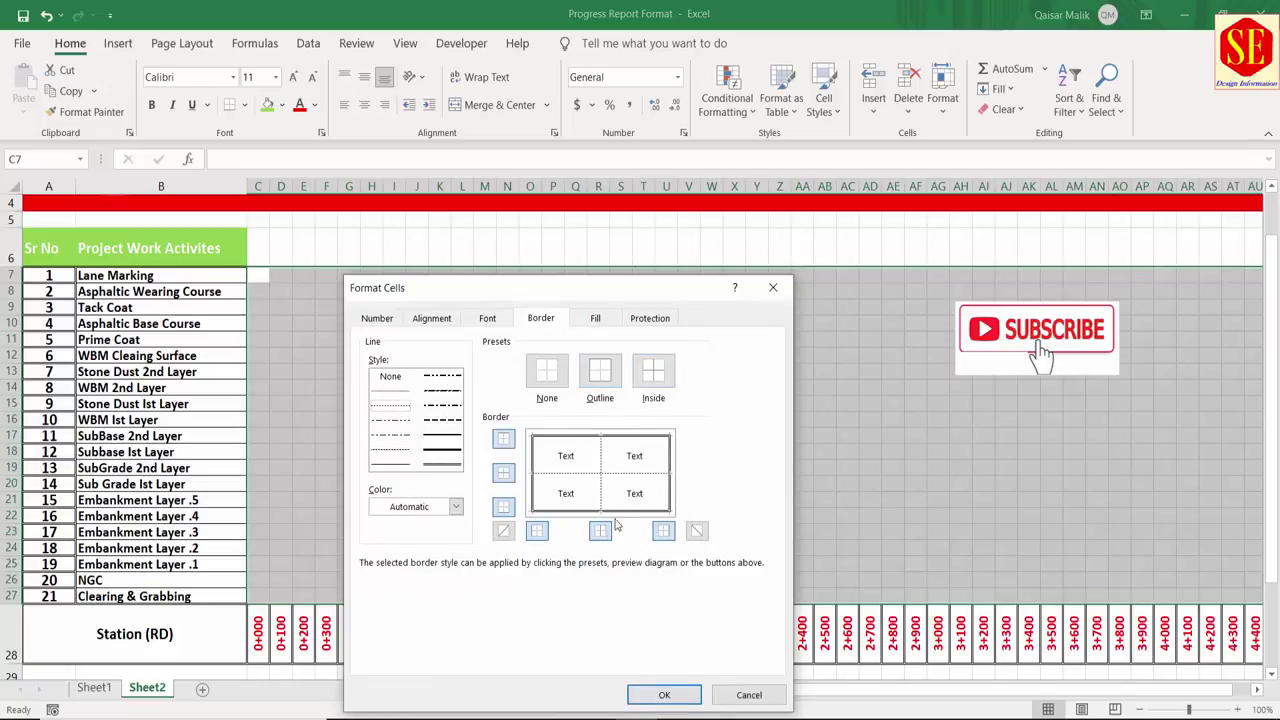
left_click(574, 475)
- Finish the station grid borders, then fill Clearing & Grabbing dark red with white text
left_click(664, 694)
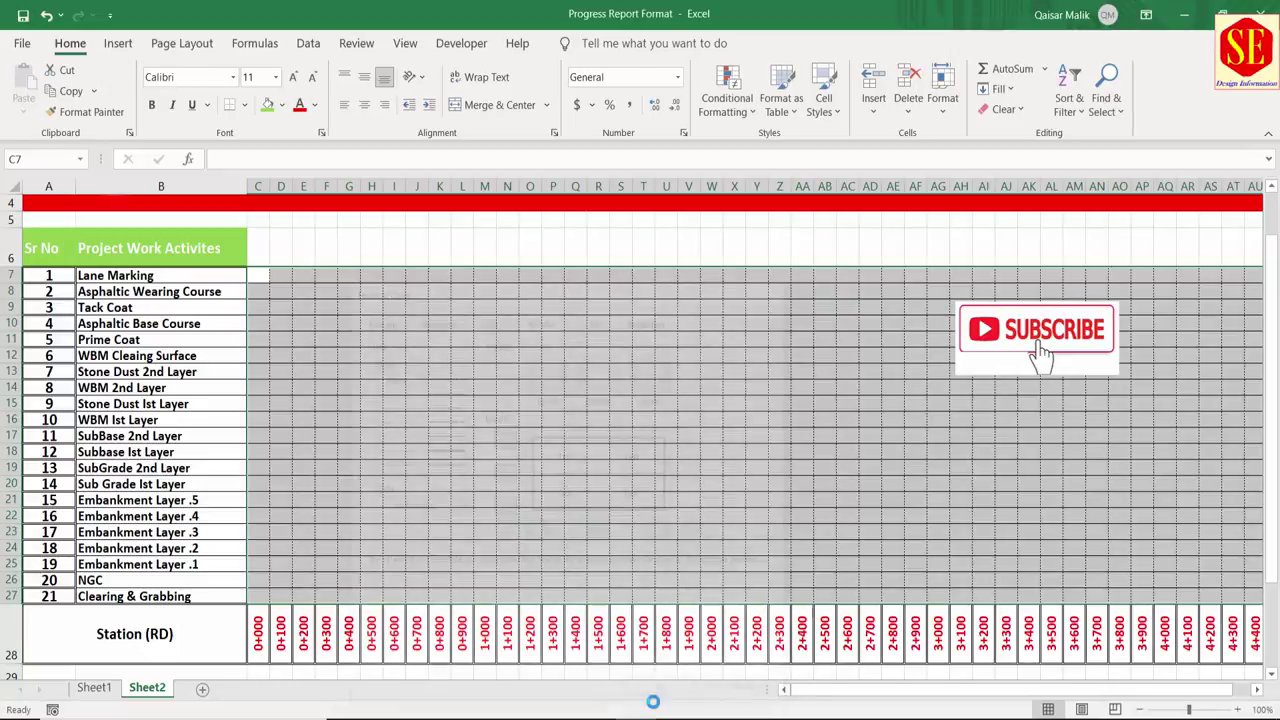
left_click(751, 516)
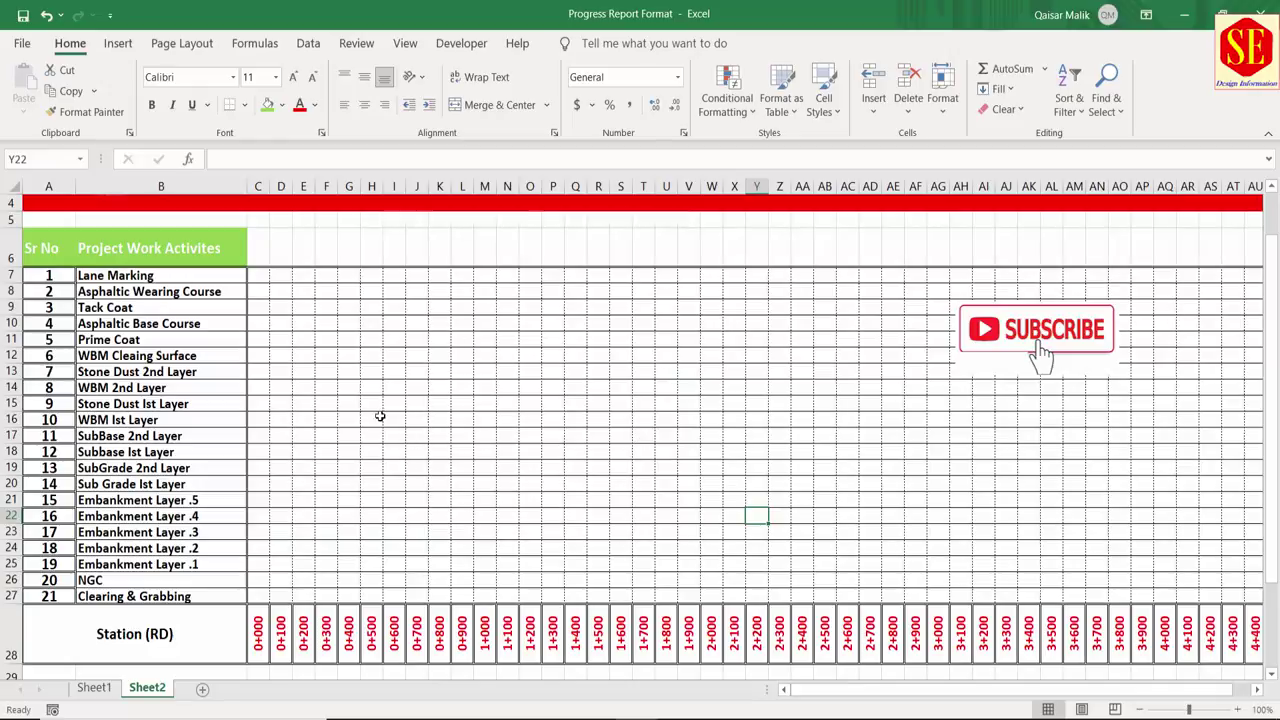
left_click(160, 596)
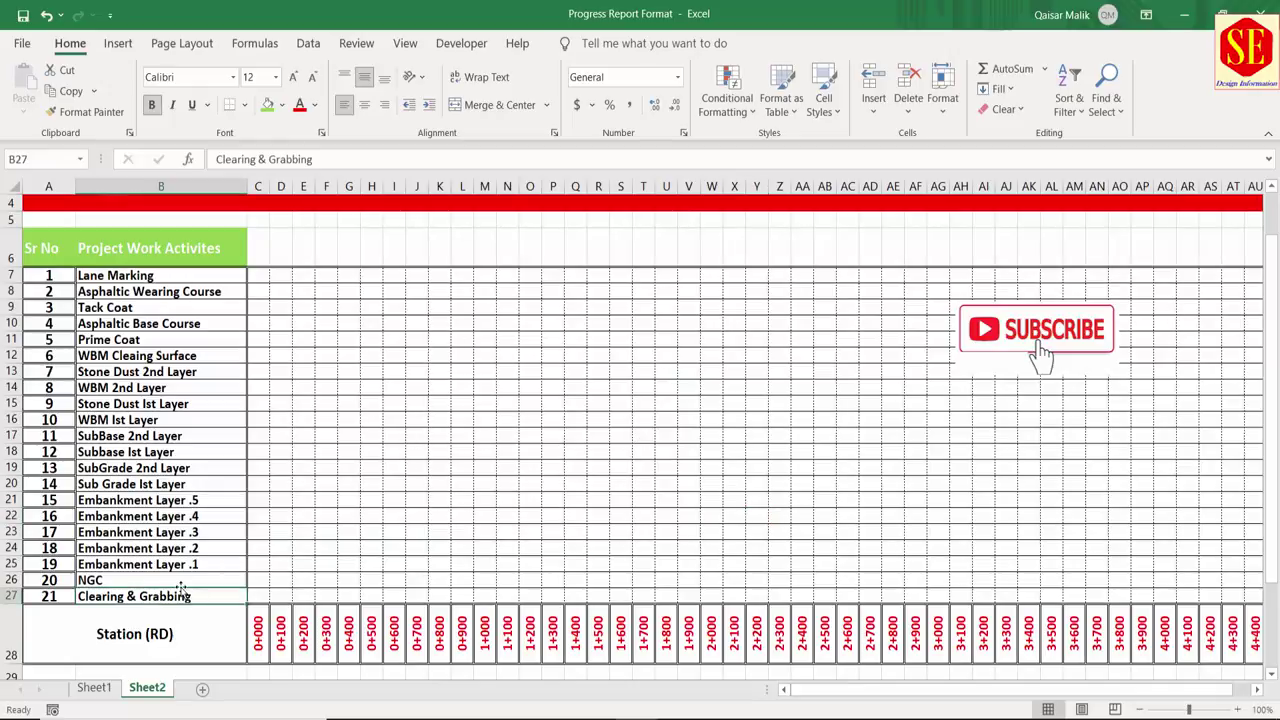
left_click(281, 108)
left_click(266, 268)
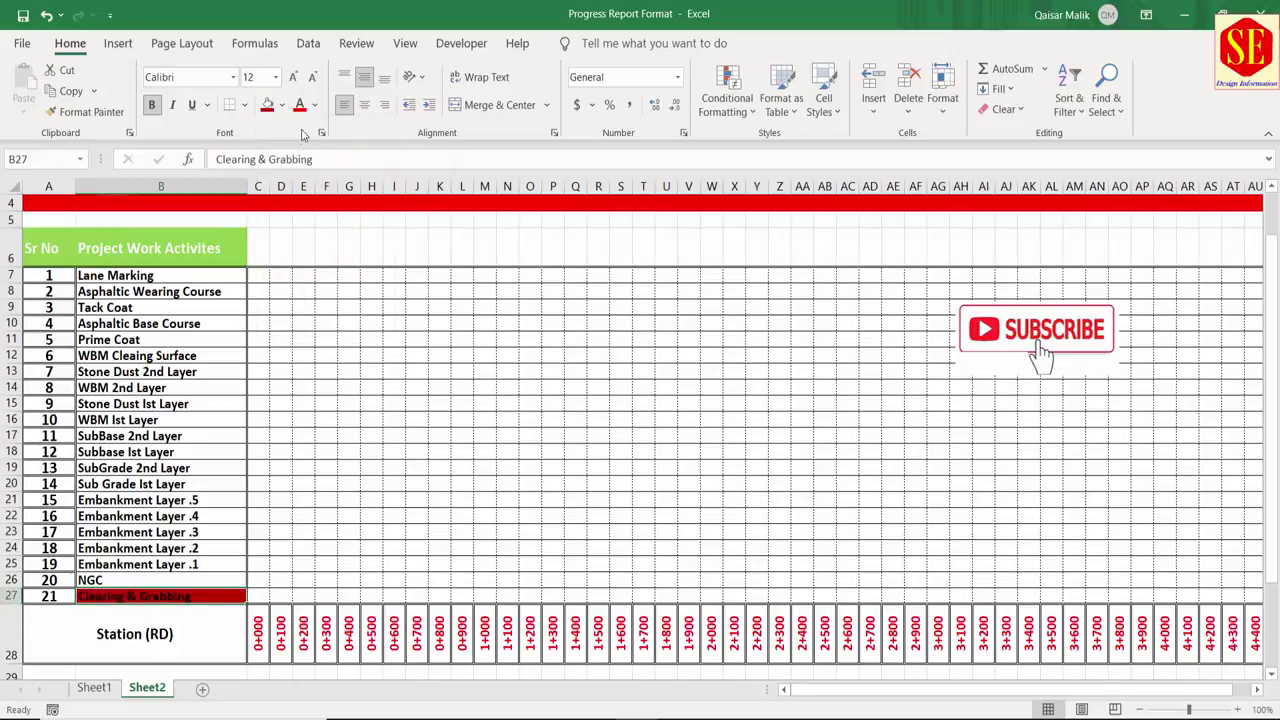
left_click(314, 105)
left_click(297, 178)
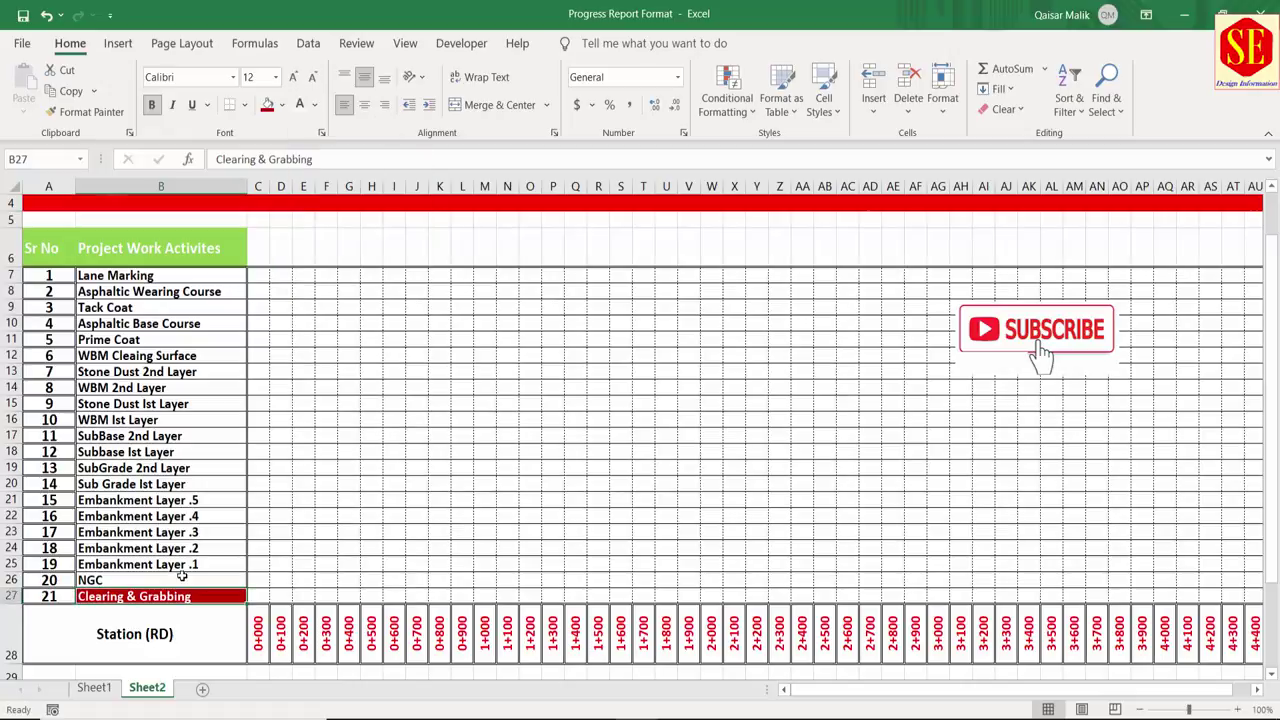
- Fill the NGC cell orange and the five Embankment Layer cells light green
left_click(182, 578)
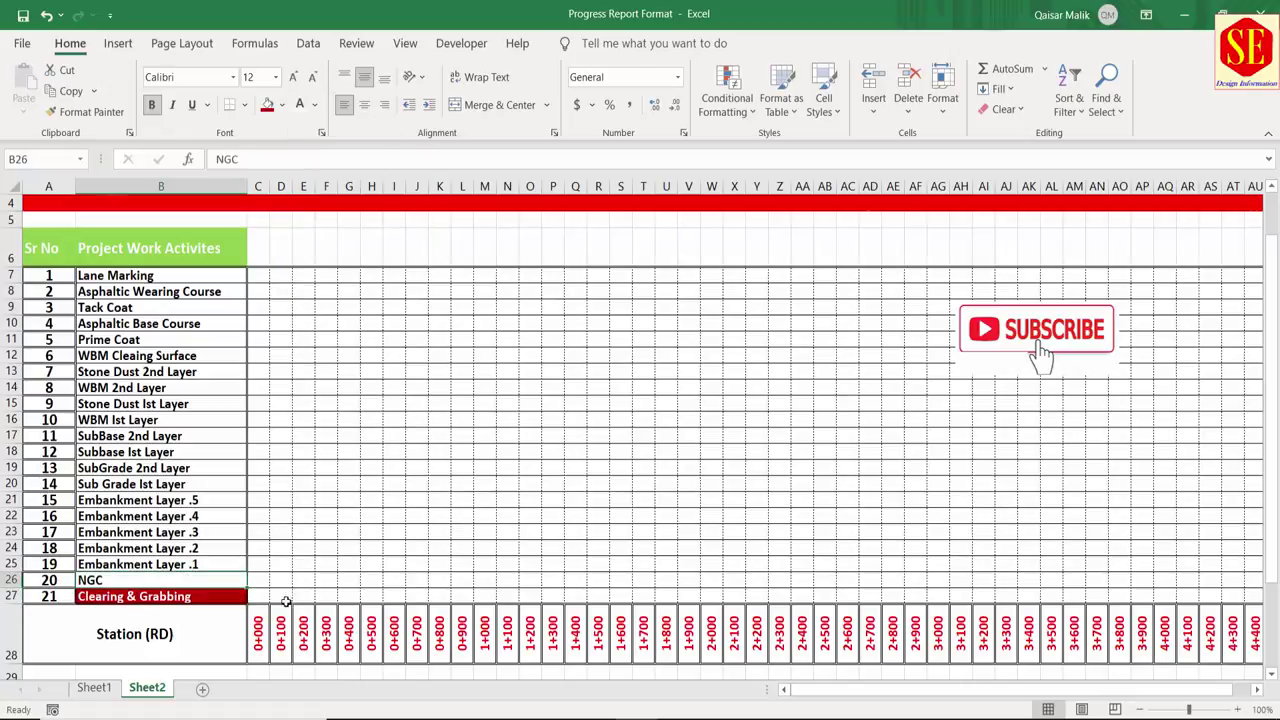
left_click(283, 105)
left_click(296, 268)
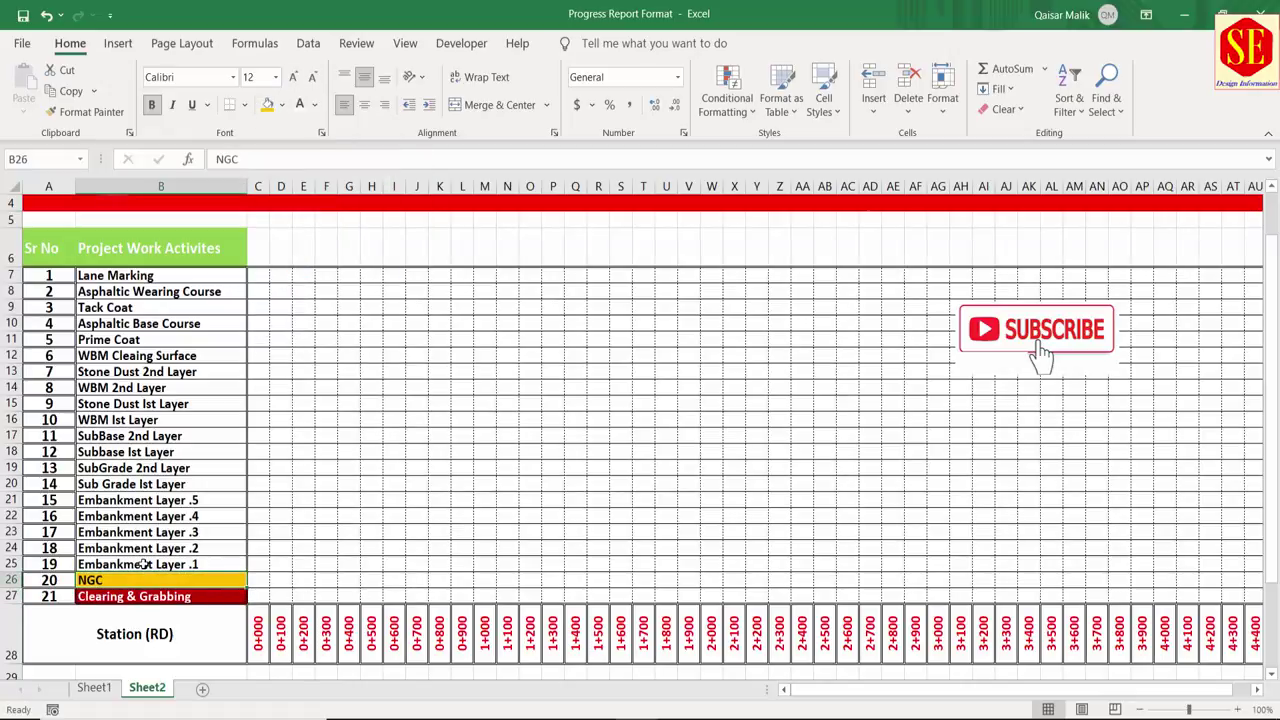
left_click_drag(145, 565, 186, 521)
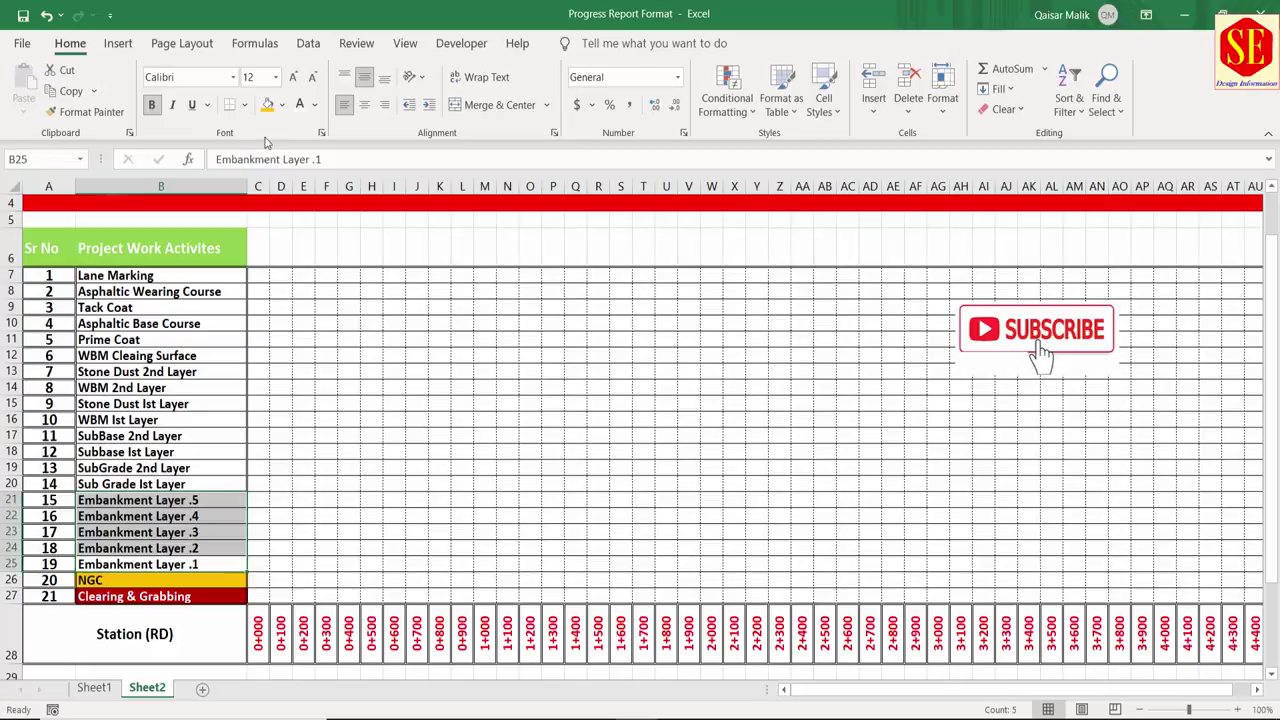
left_click(284, 106)
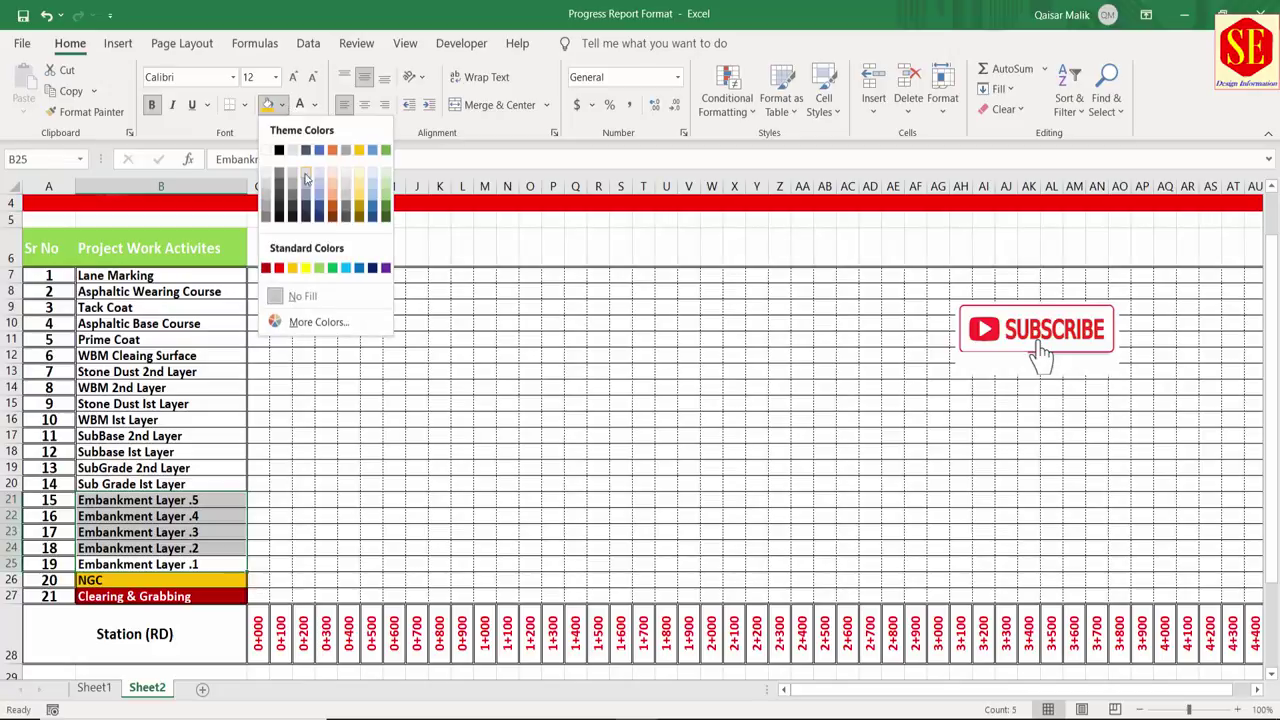
left_click(318, 270)
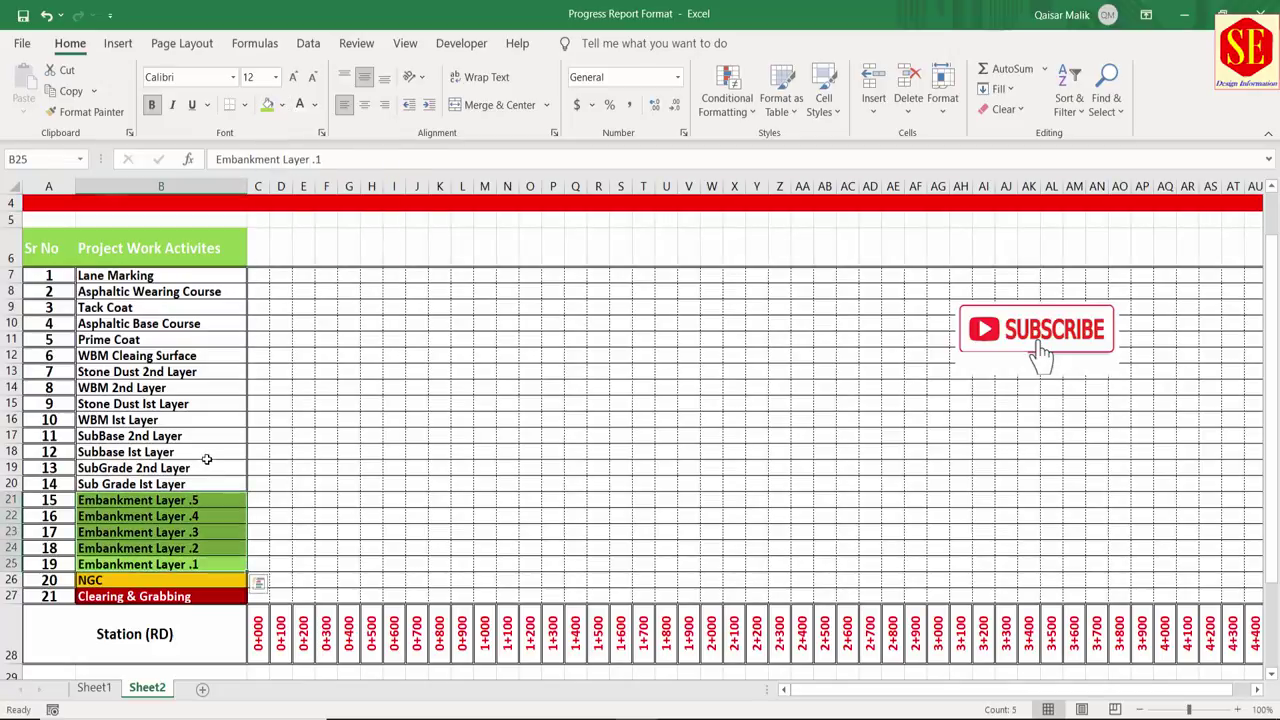
left_click(305, 112)
left_click(326, 467)
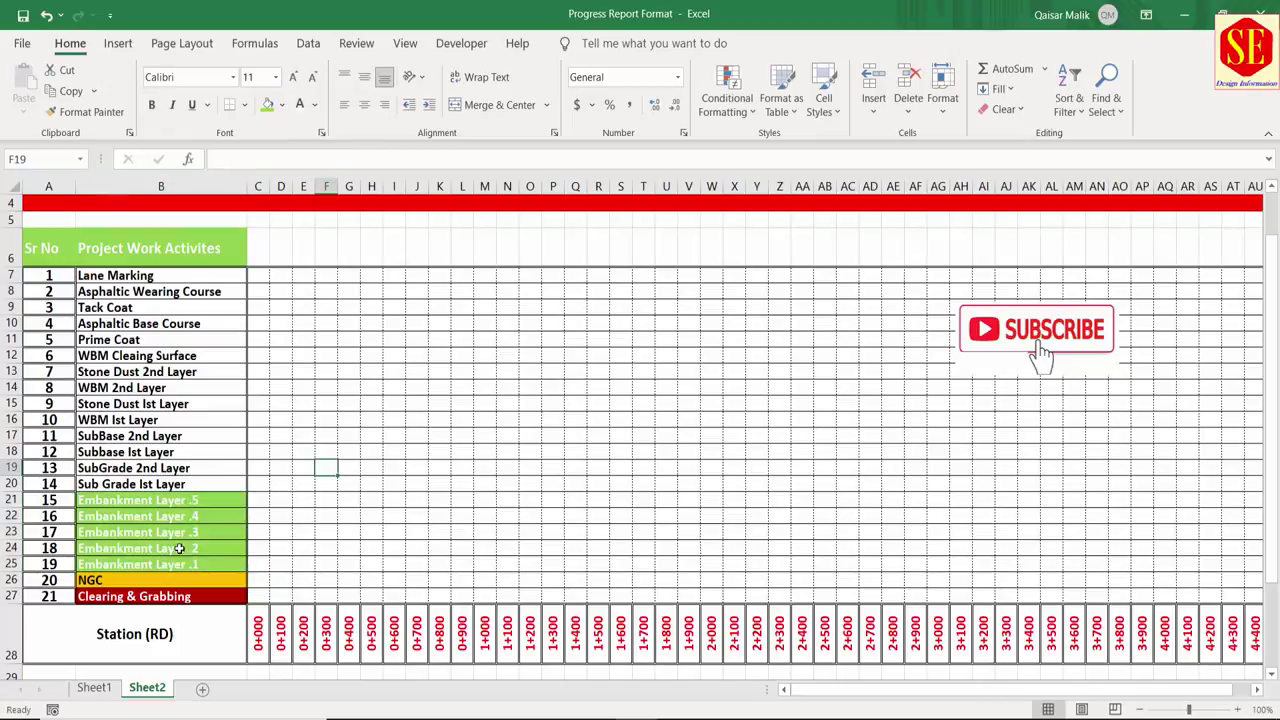
- Change the Embankment Layer cells' text colour to red
left_click_drag(160, 503, 160, 564)
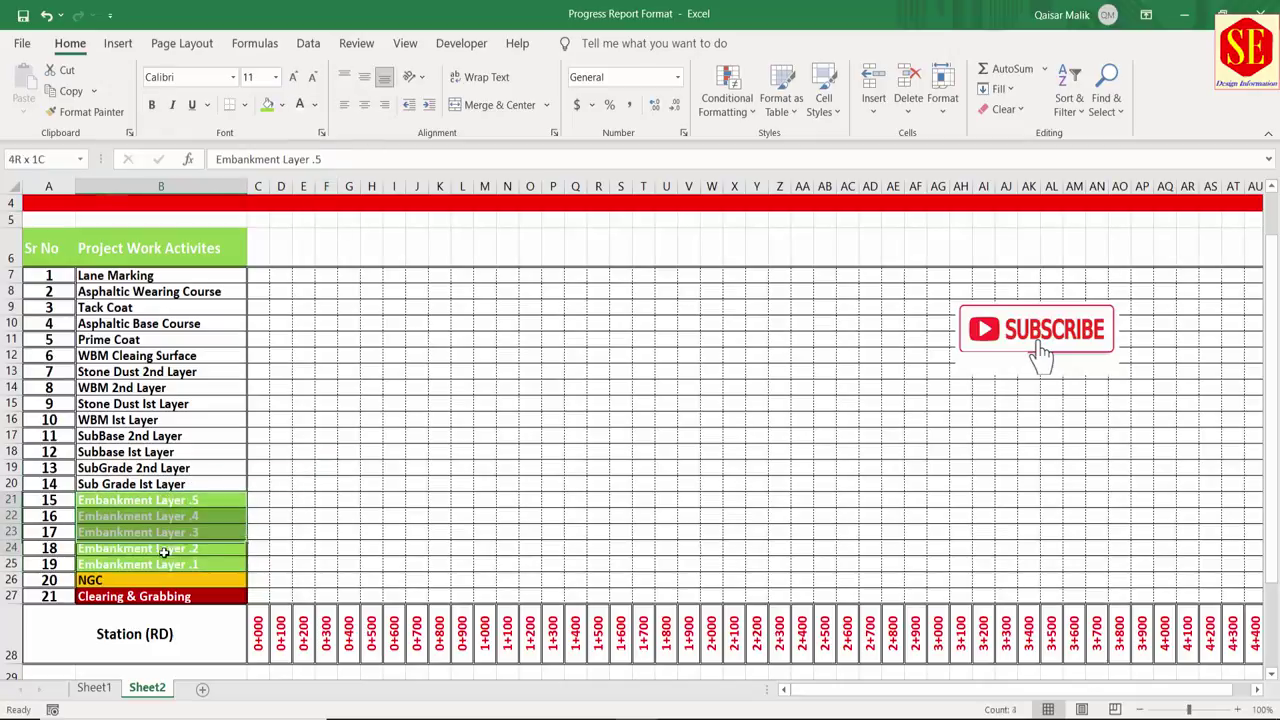
left_click(314, 105)
left_click(311, 293)
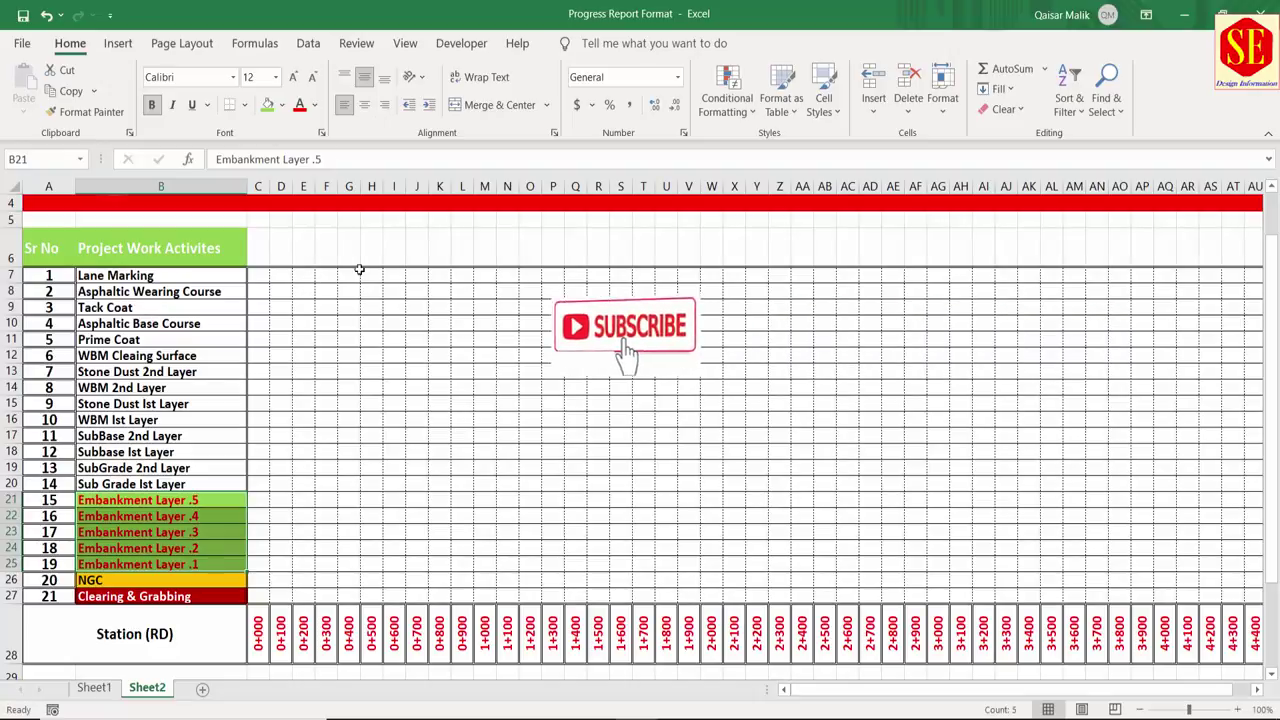
left_click(349, 387)
- Fill the SubGrade layers light blue, the SubBase layers gold and WBM Ist Layer light blue
left_click_drag(184, 485, 140, 470)
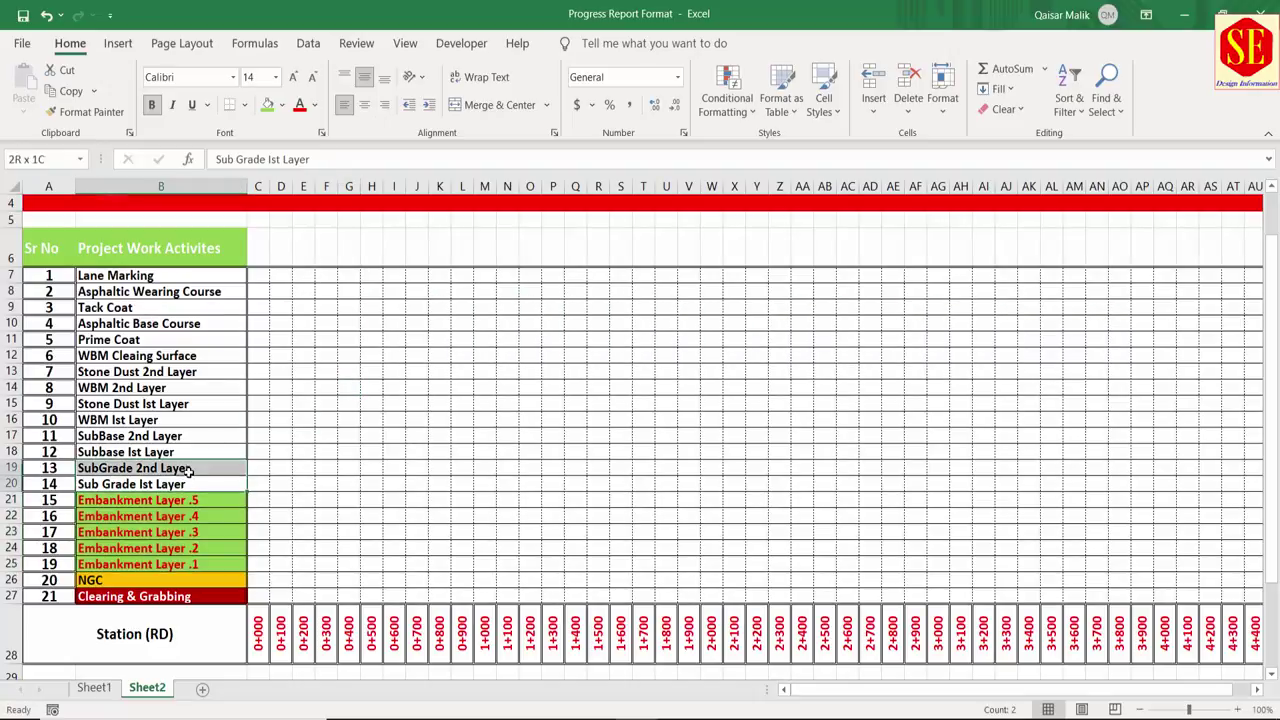
left_click(282, 105)
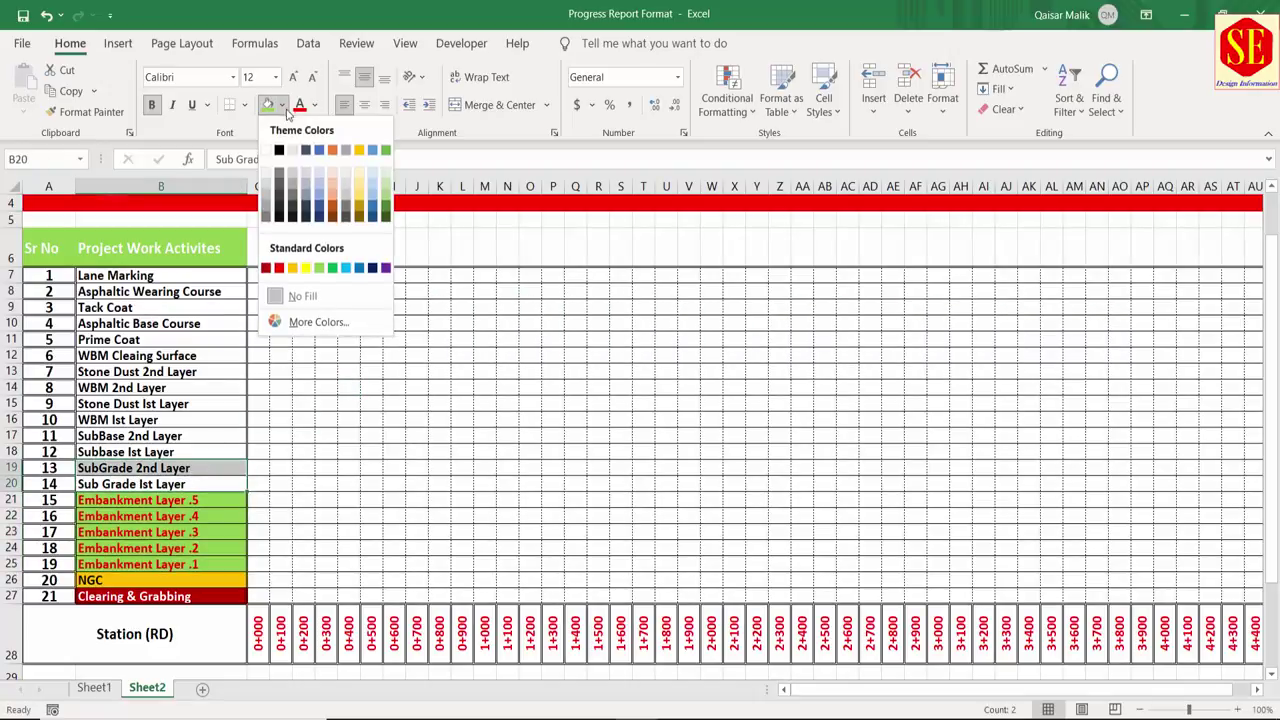
left_click(370, 197)
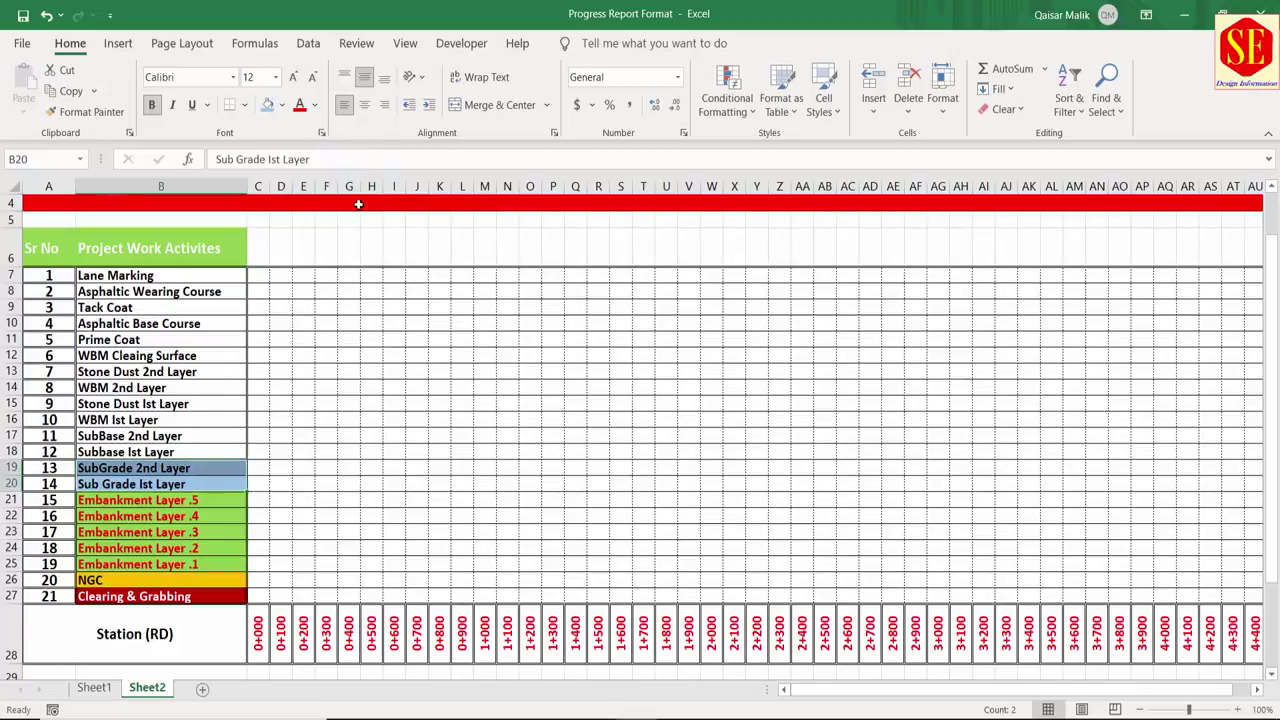
left_click(172, 449)
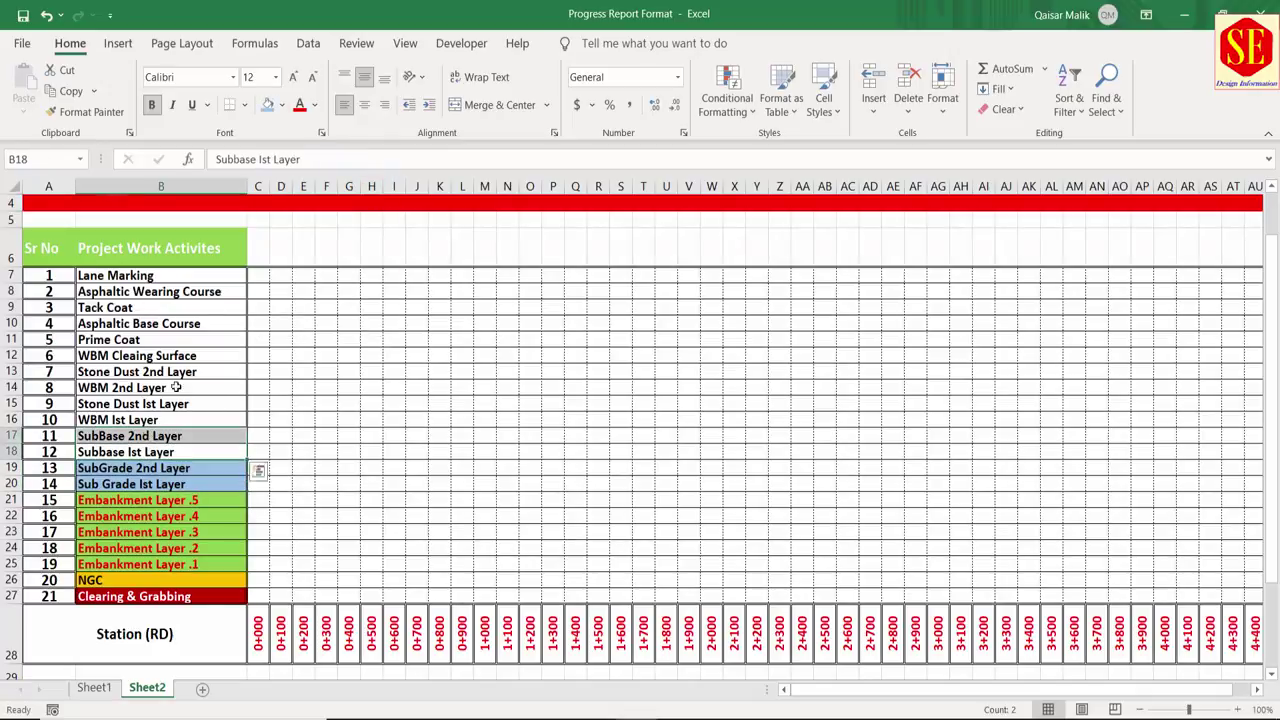
left_click(283, 105)
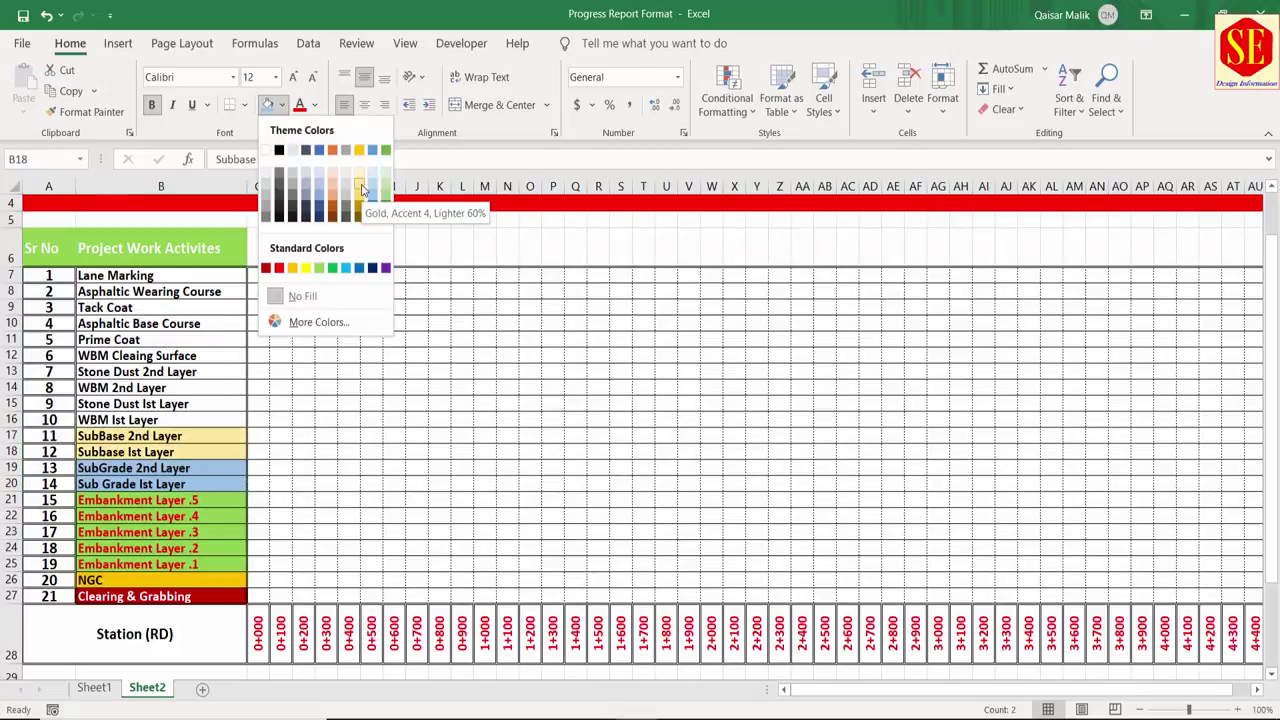
left_click(360, 200)
left_click(116, 421)
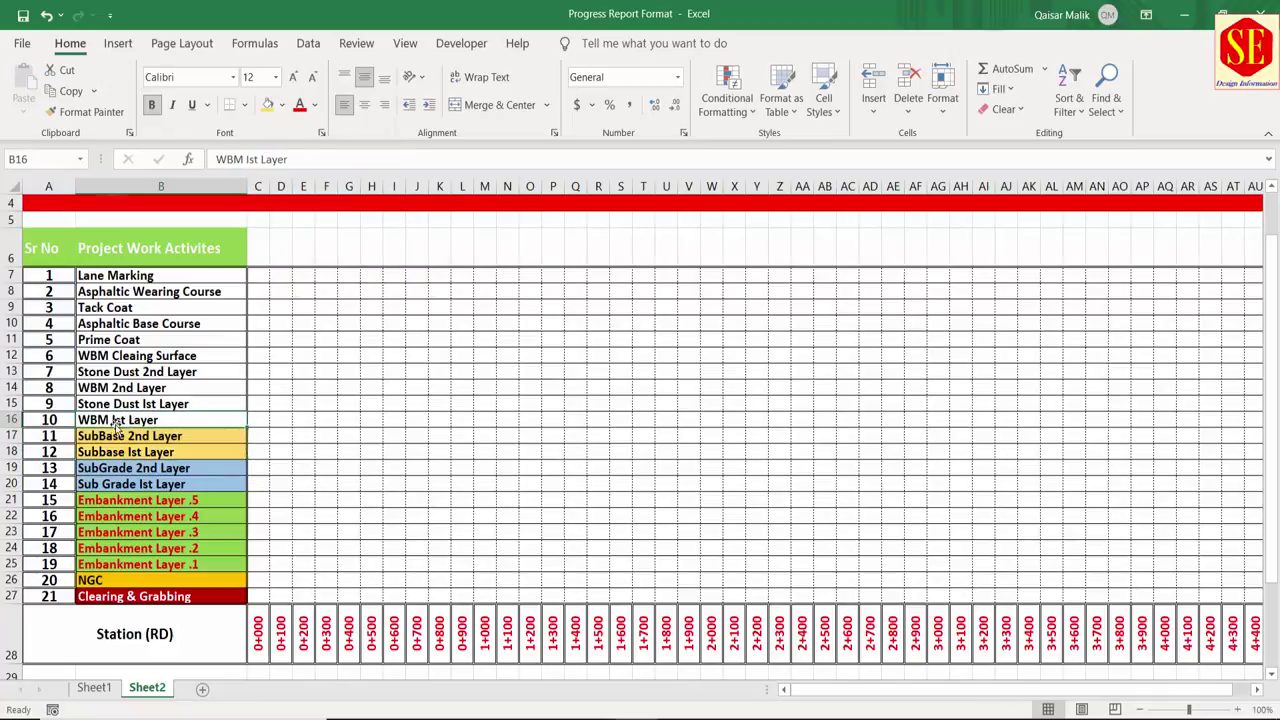
left_click(283, 106)
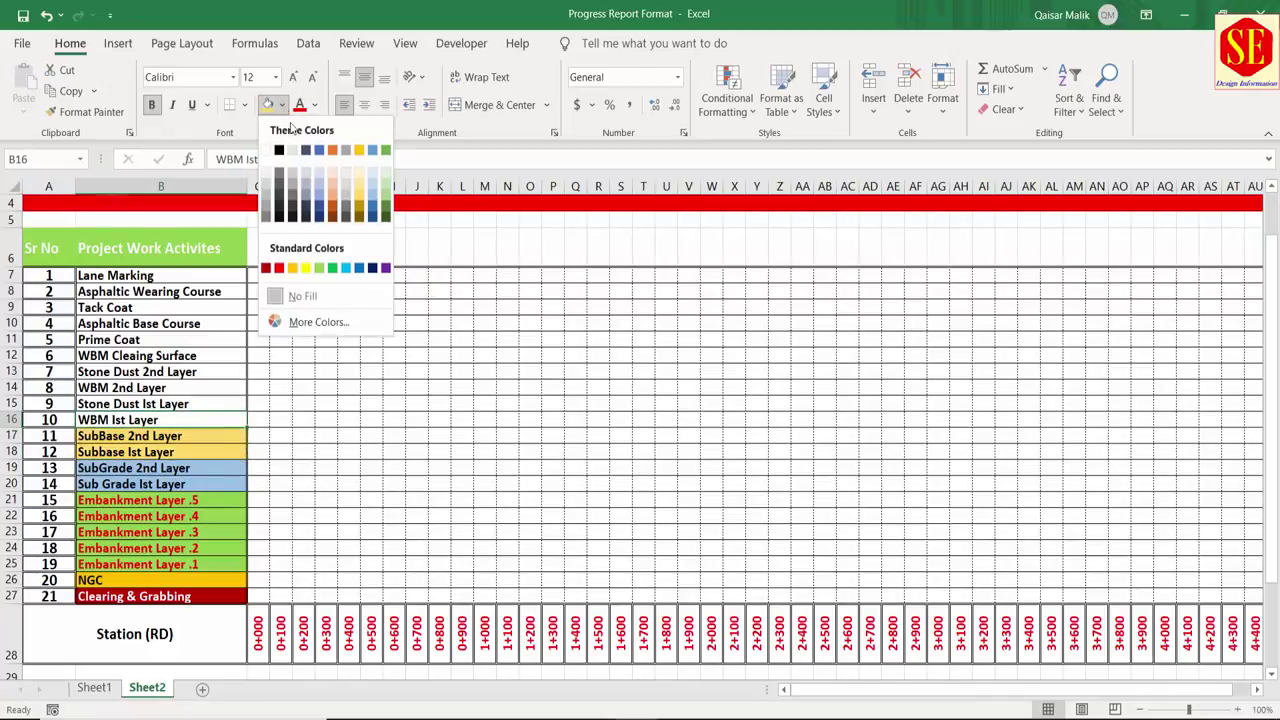
left_click(320, 176)
- Fill WBM 2nd Layer light blue, both Stone Dust layers peach and WBM Cleaing Surface light green
left_click(150, 389)
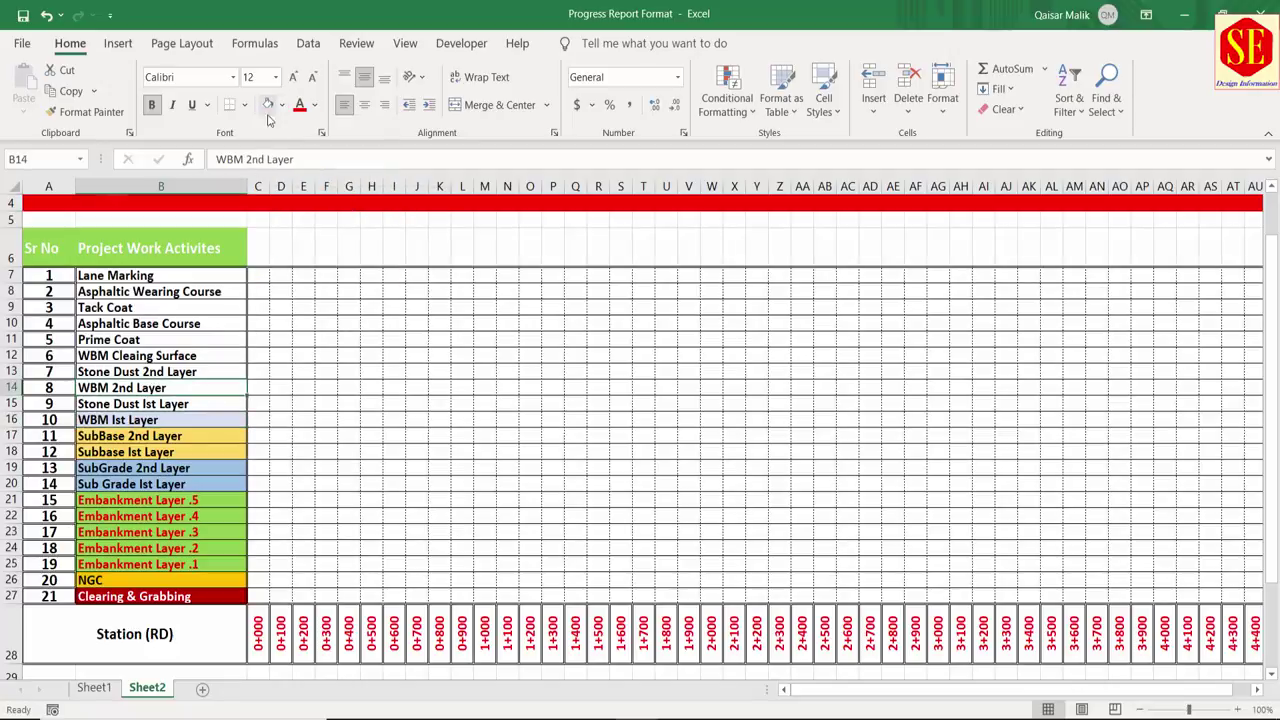
left_click(268, 105)
left_click(180, 403)
left_click(282, 105)
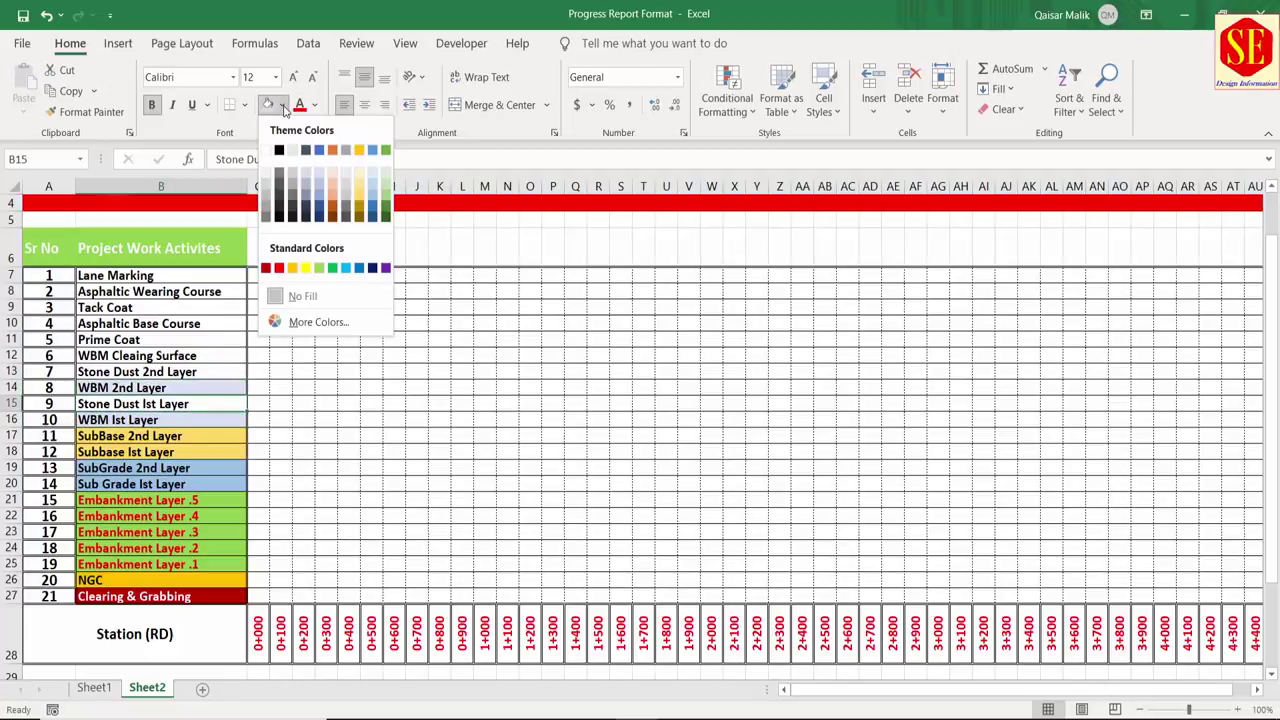
left_click(335, 175)
left_click(150, 371)
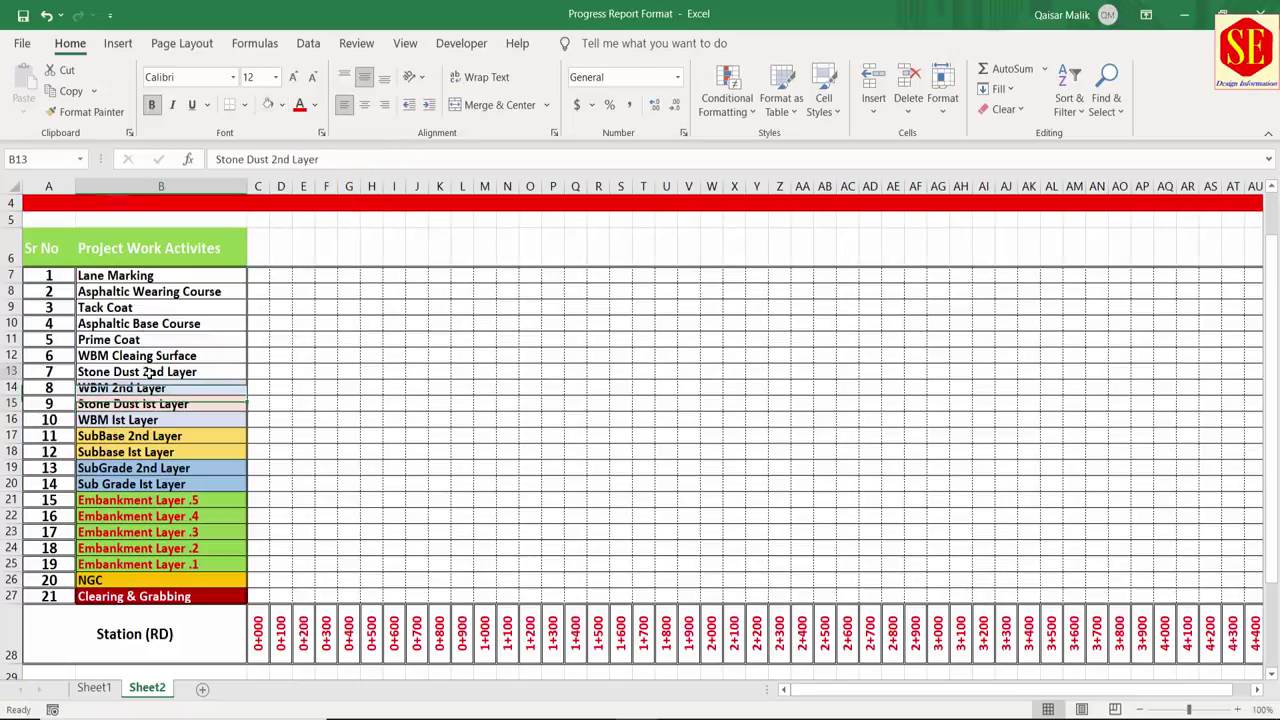
left_click(268, 105)
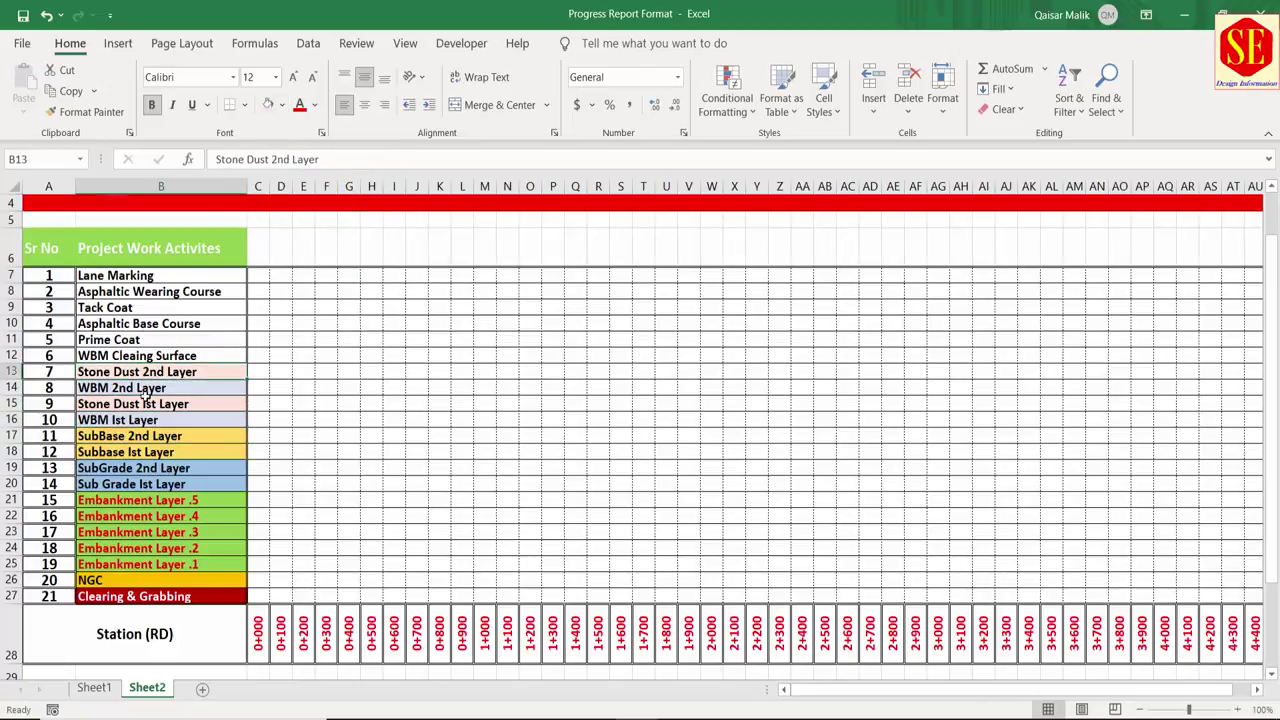
left_click(148, 356)
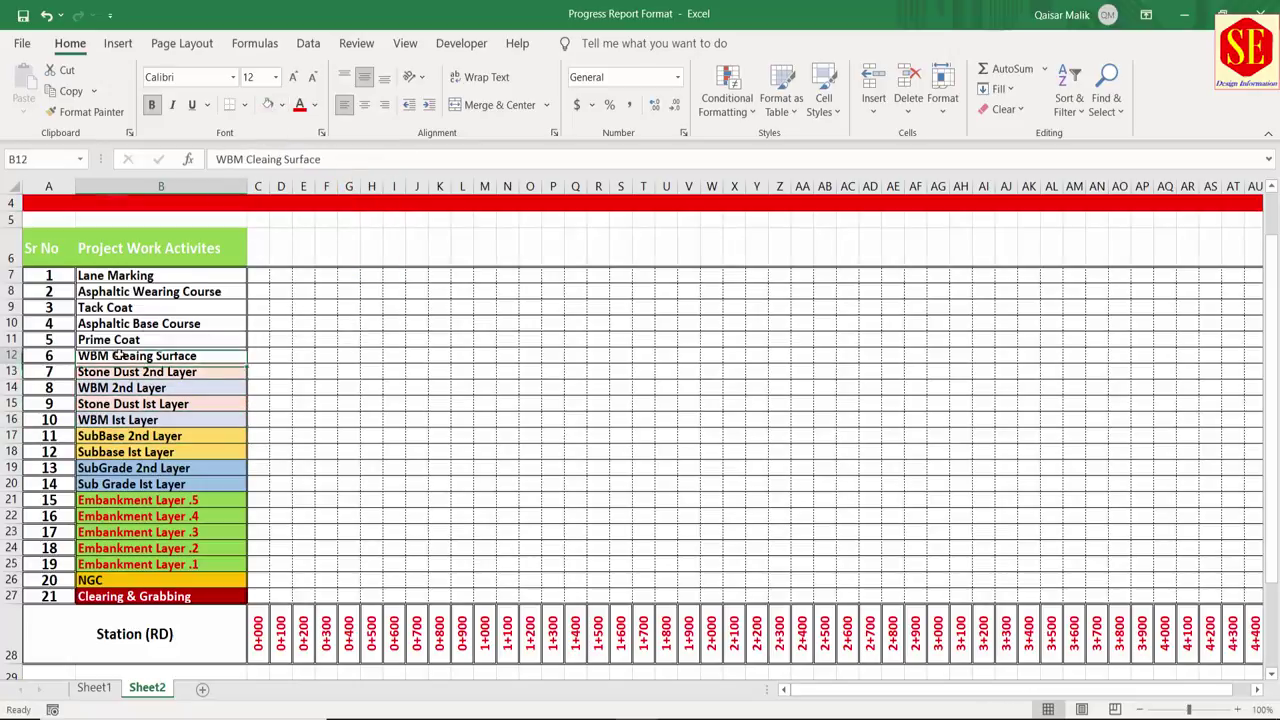
left_click(282, 105)
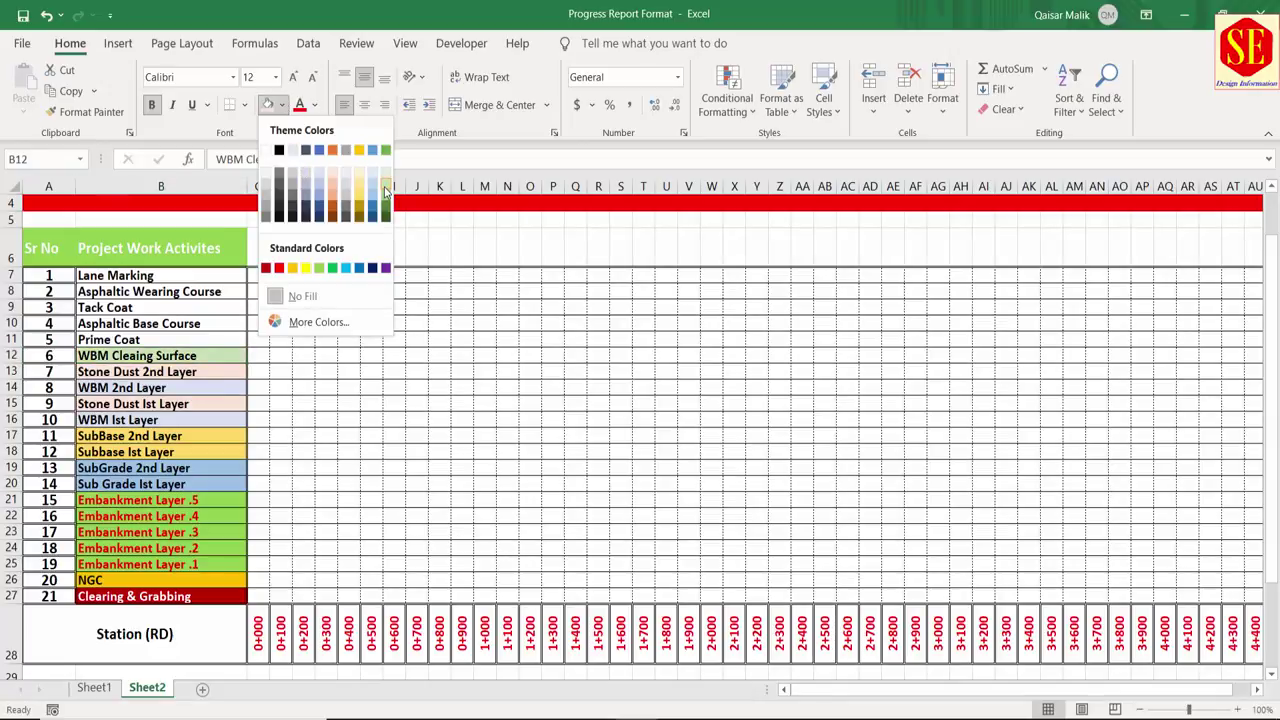
left_click(385, 190)
- Fill Prime Coat light gold, Asphaltic Base Course light grey and Tack Coat light green
left_click(137, 340)
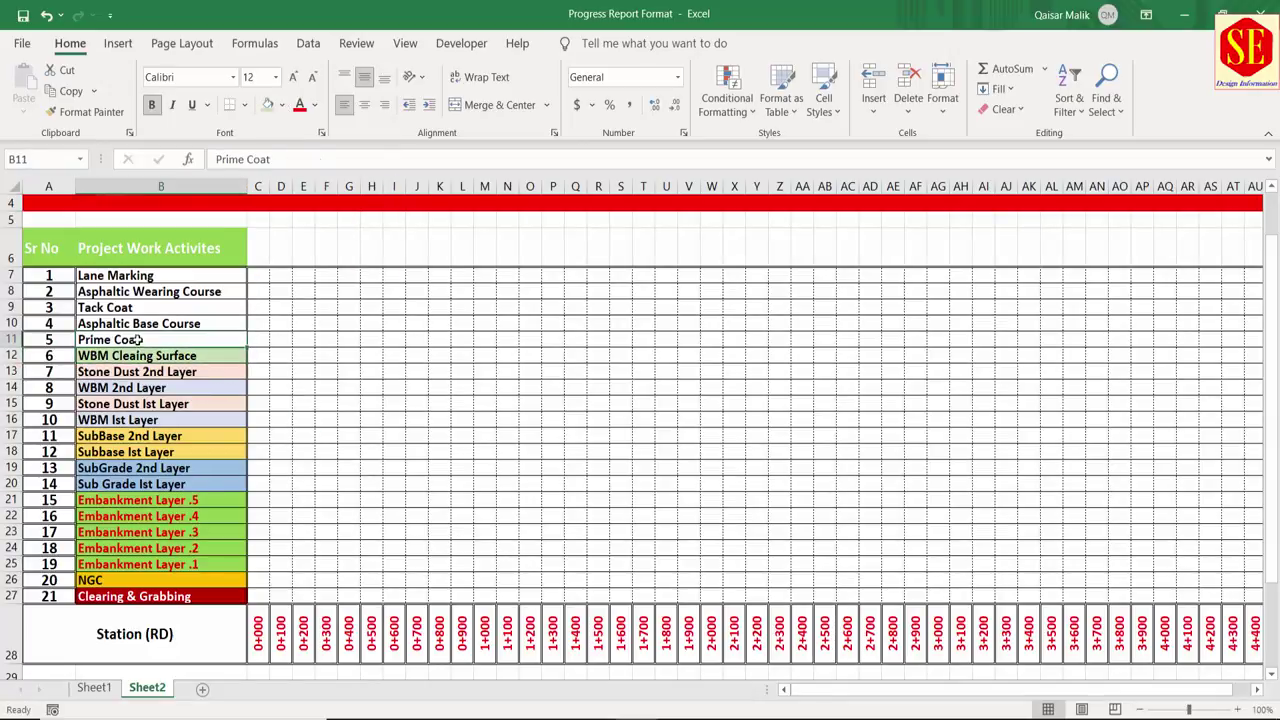
left_click(282, 105)
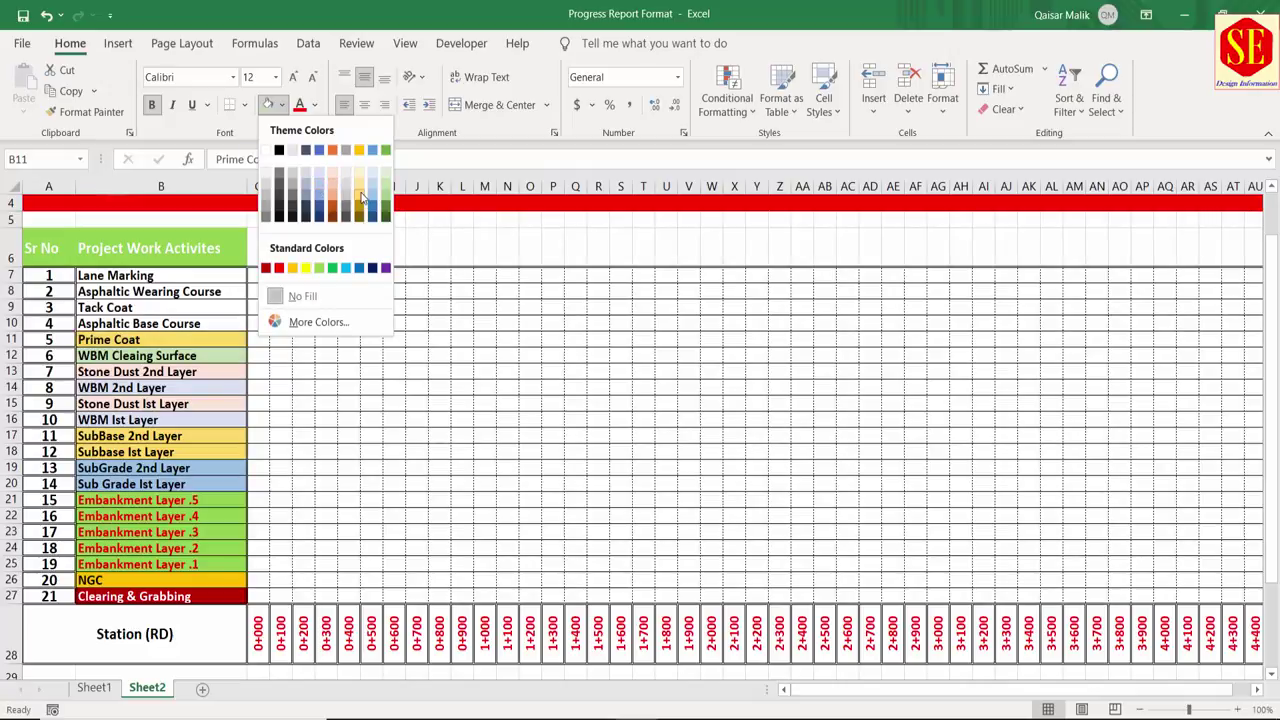
left_click(360, 194)
left_click(167, 323)
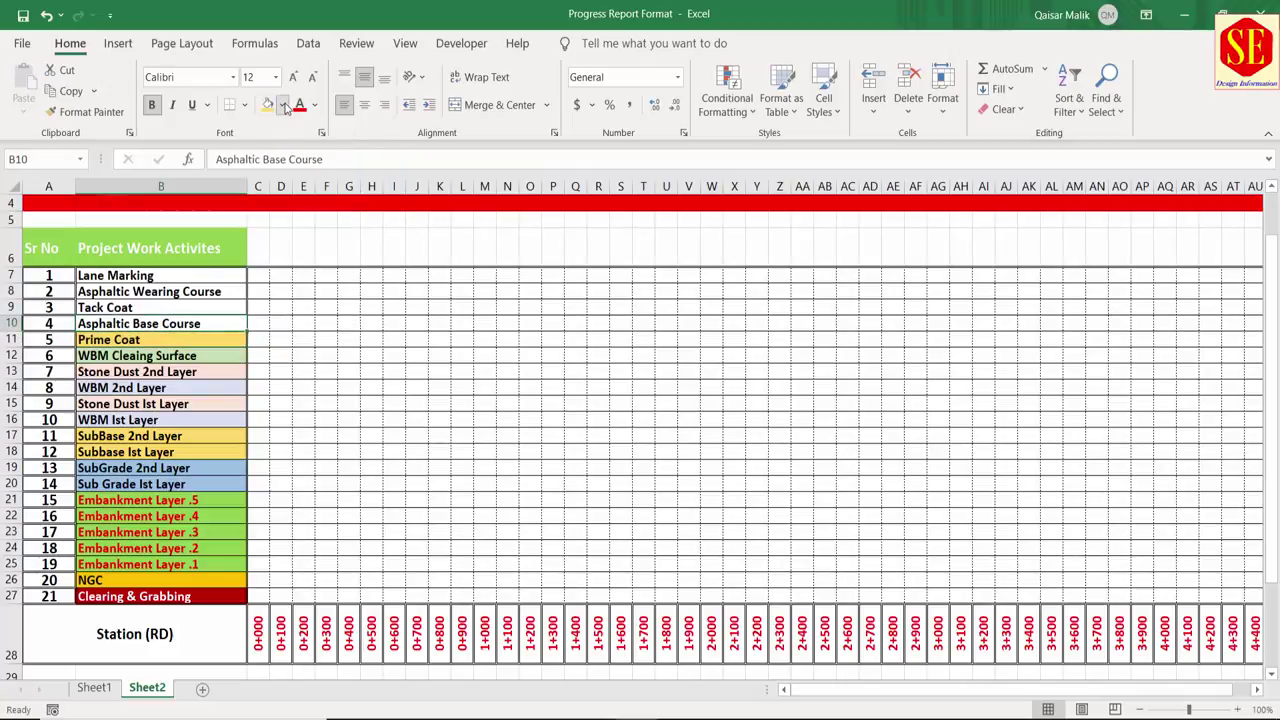
left_click(282, 105)
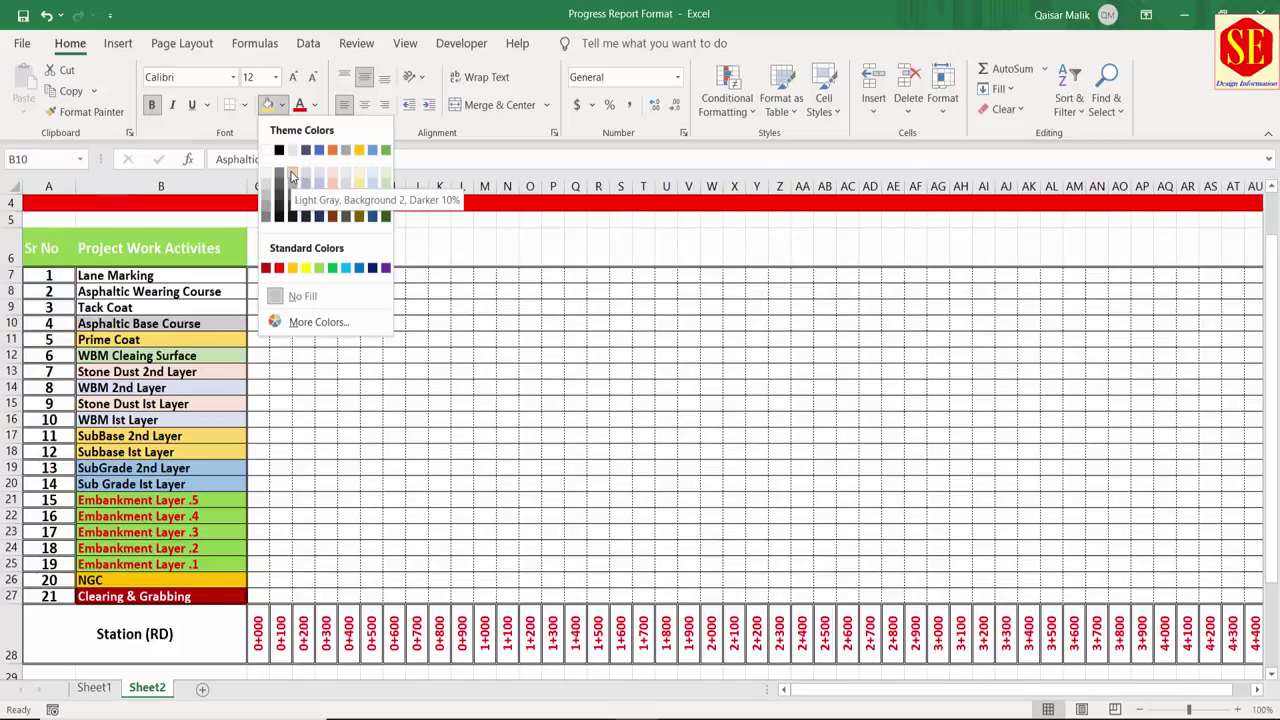
left_click(292, 172)
left_click(170, 311)
left_click(282, 105)
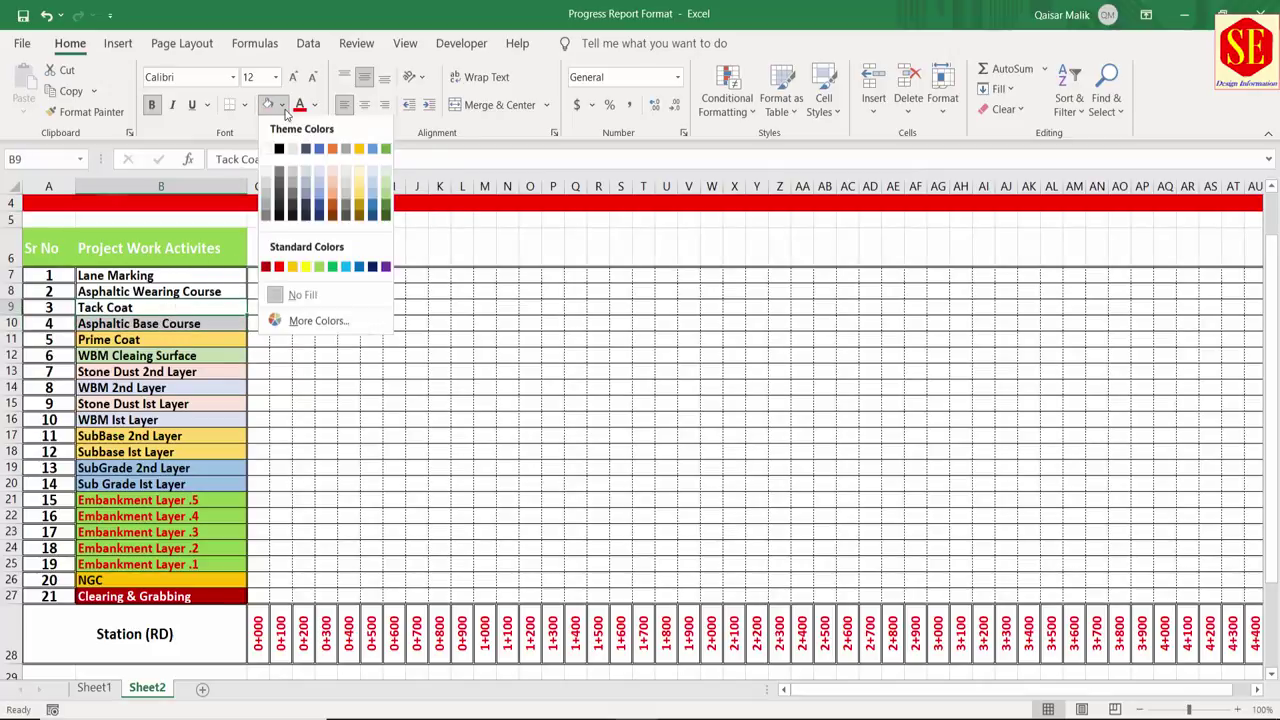
left_click(388, 178)
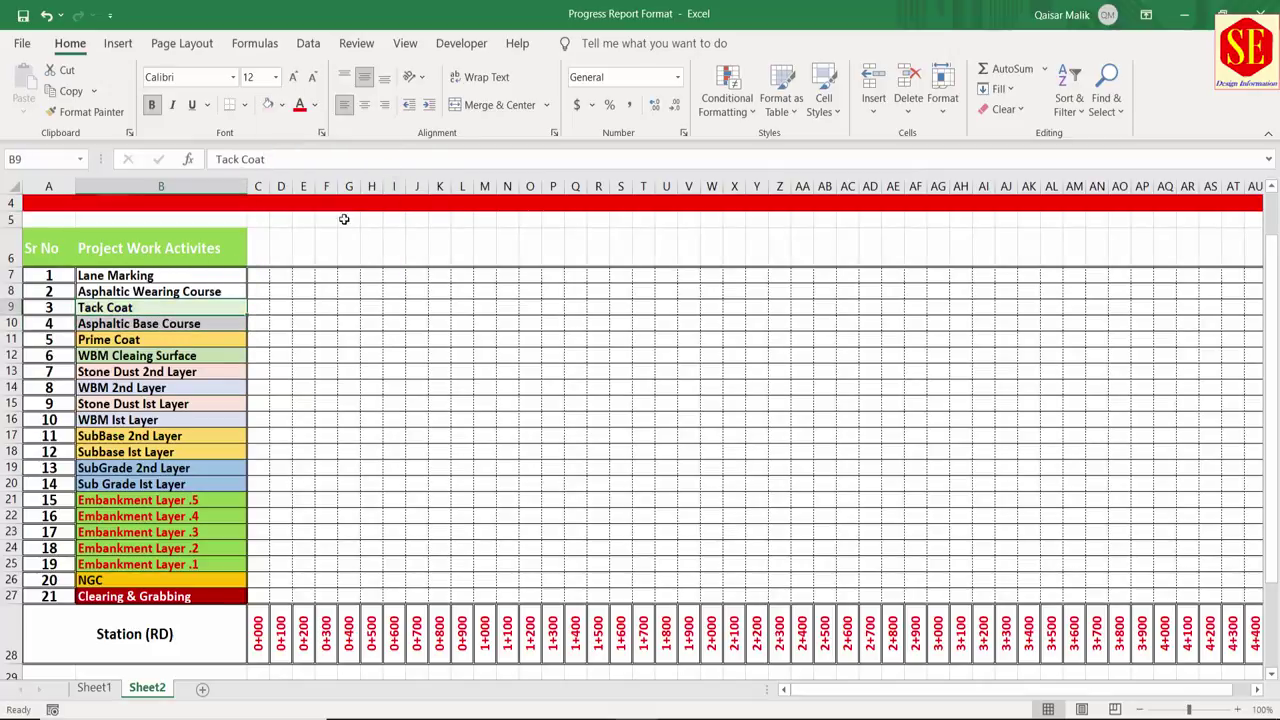
- Fill Asphaltic Wearing Course grey and Lane Marking yellow
left_click(186, 292)
left_click(281, 105)
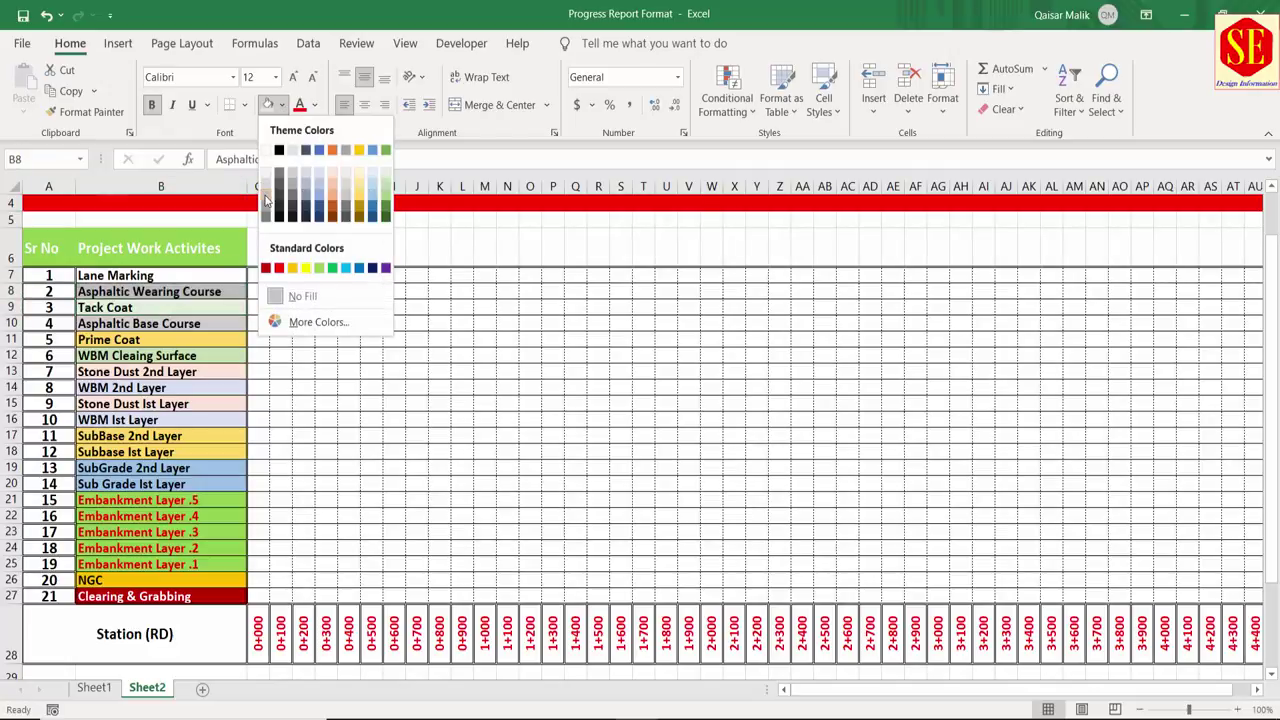
left_click(266, 200)
left_click(186, 275)
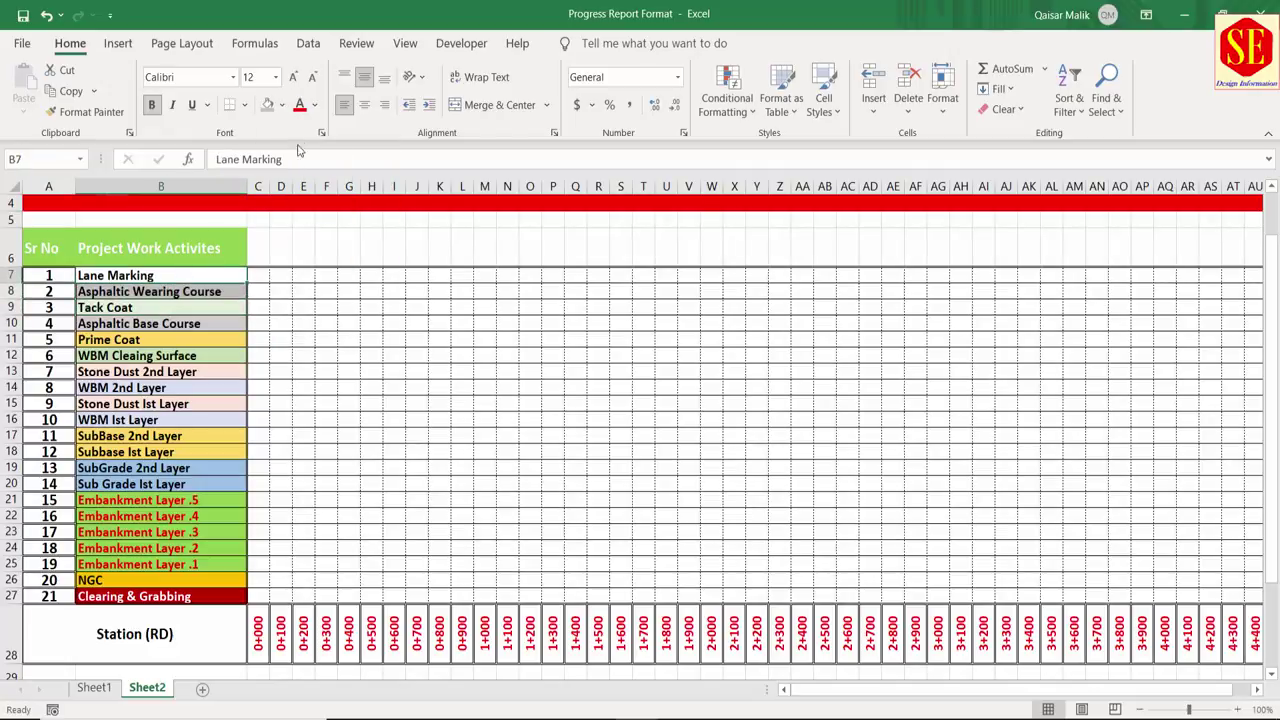
left_click(281, 105)
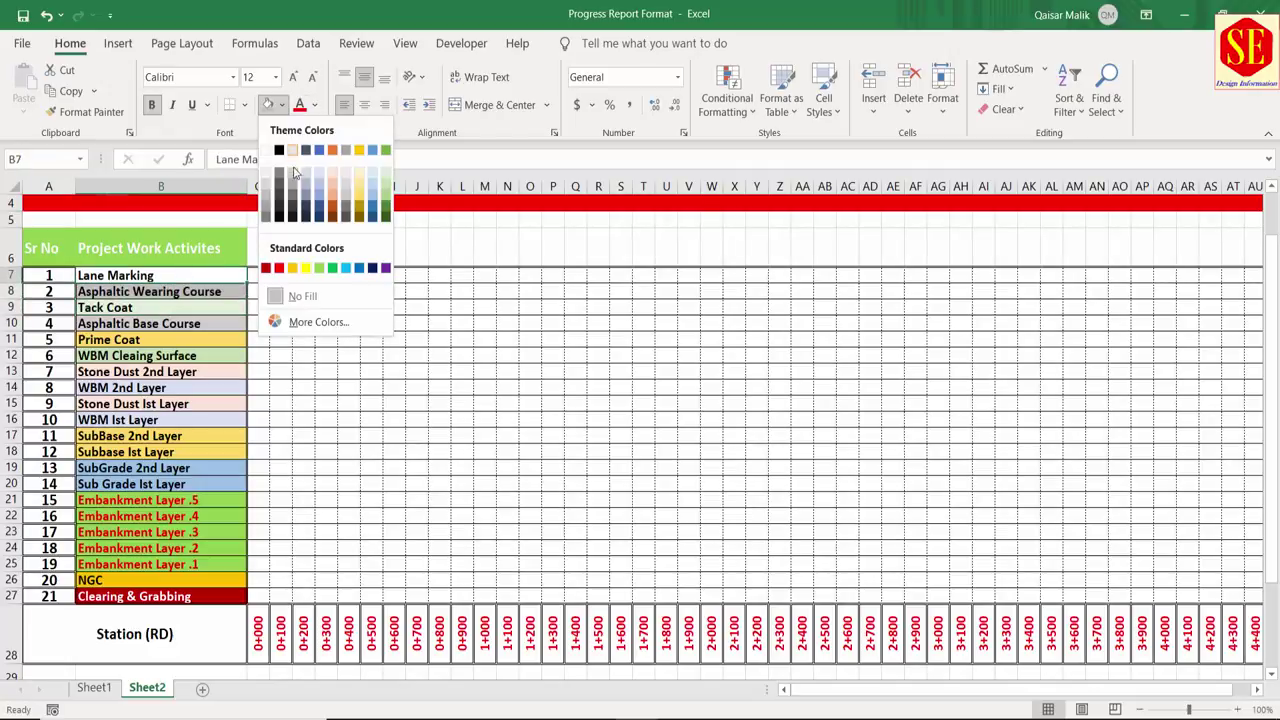
left_click(307, 268)
left_click(178, 292)
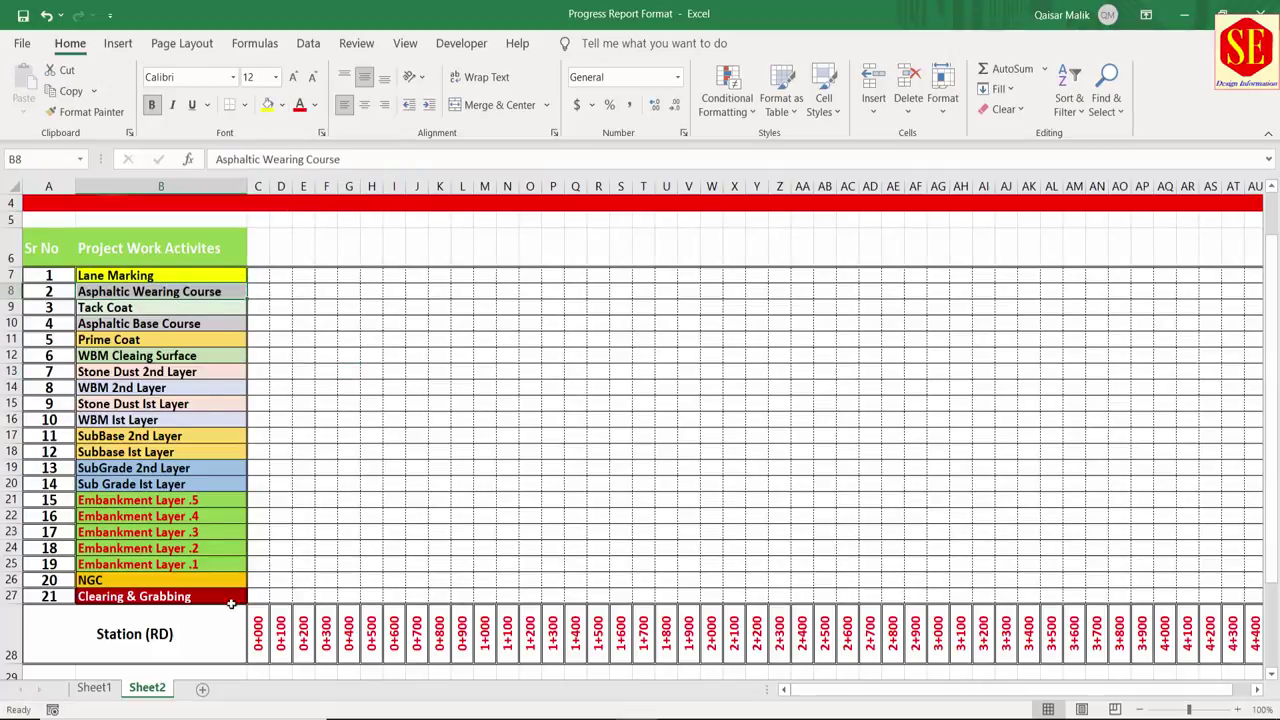
- Fill C27:S27 dark red as the Clearing & Grabbing bar for stations 0+000–1+600
left_click_drag(260, 595, 611, 593)
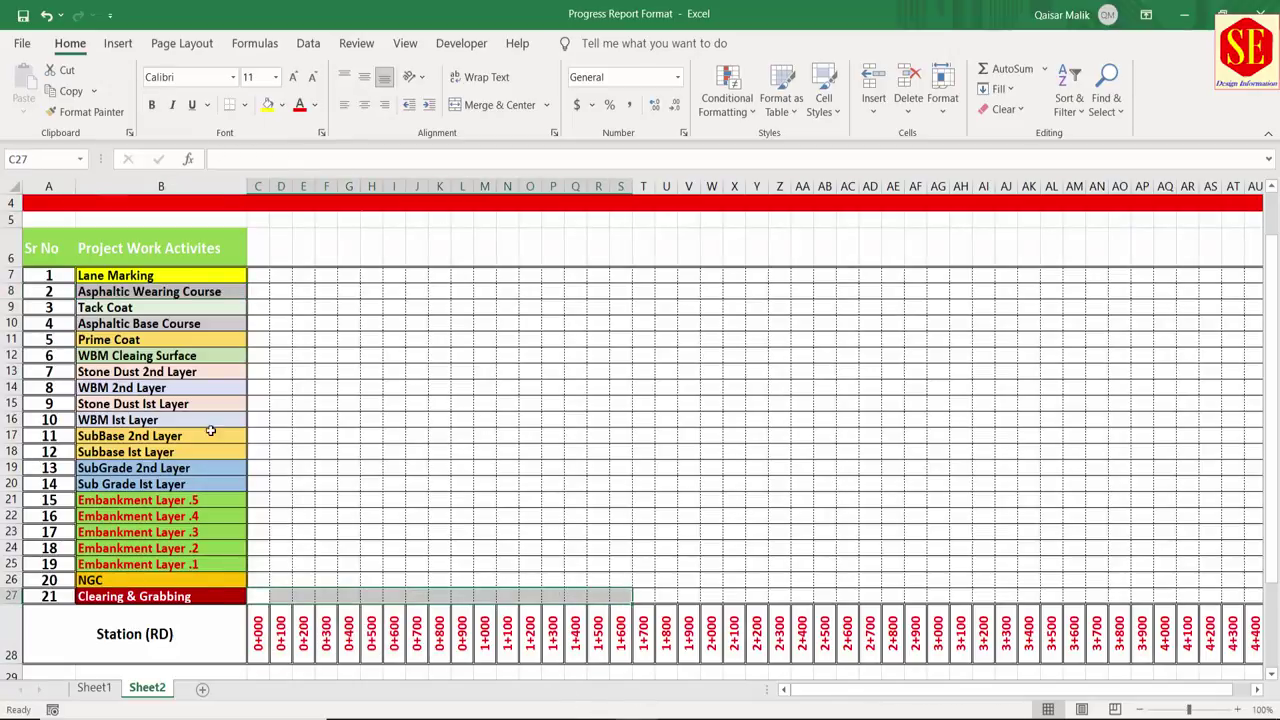
left_click(282, 104)
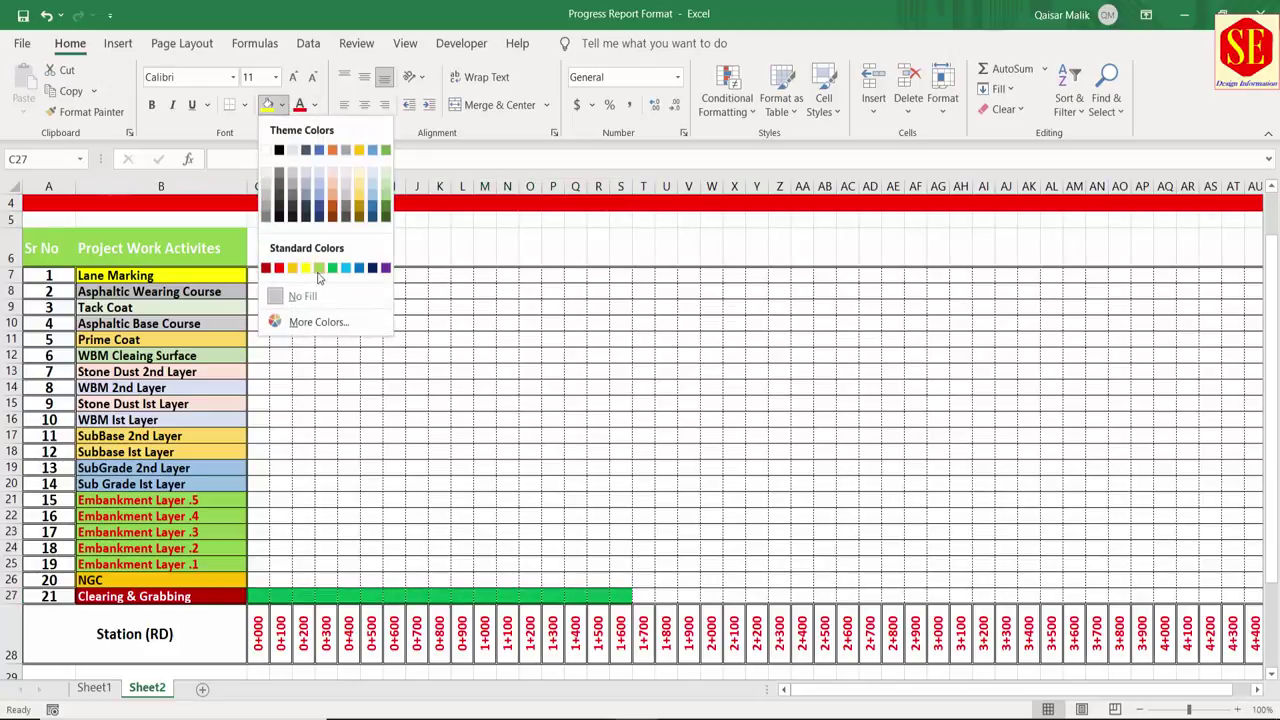
left_click(265, 268)
left_click_drag(335, 547, 576, 547)
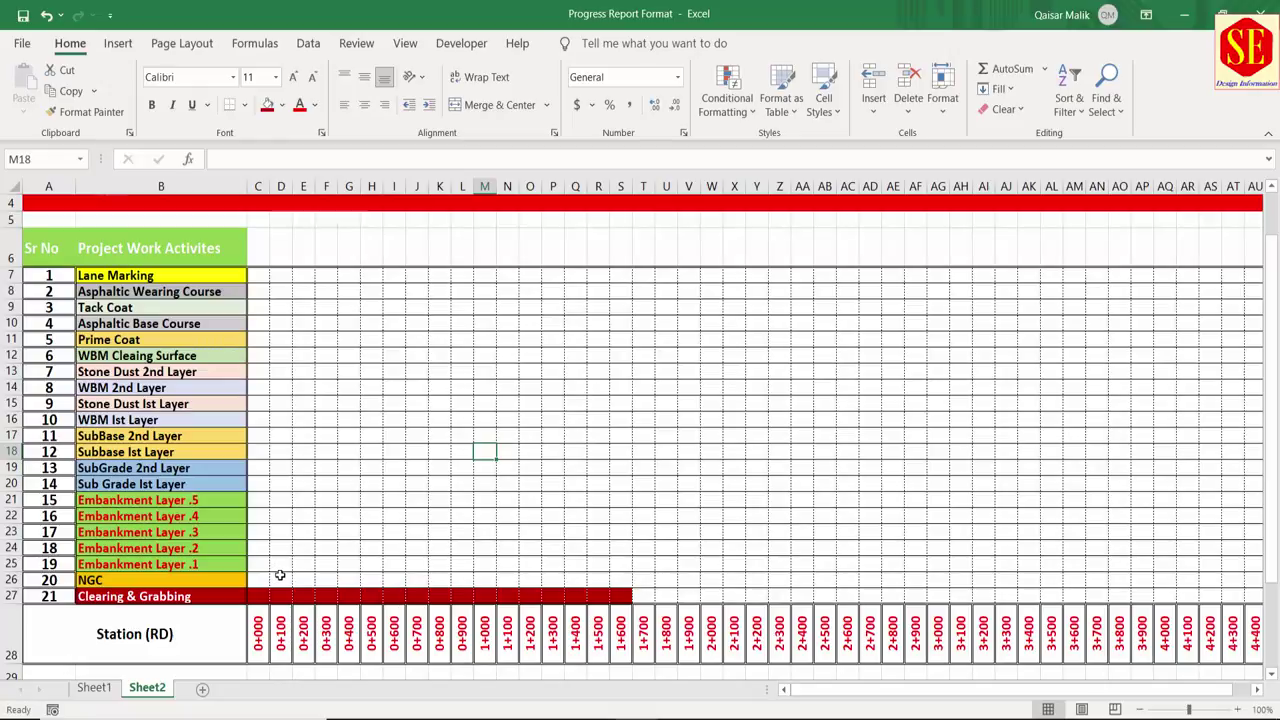
- Fill the NGC spans C26:S26, X26:AP26 and AU26:BA26 orange
left_click_drag(258, 580, 620, 580)
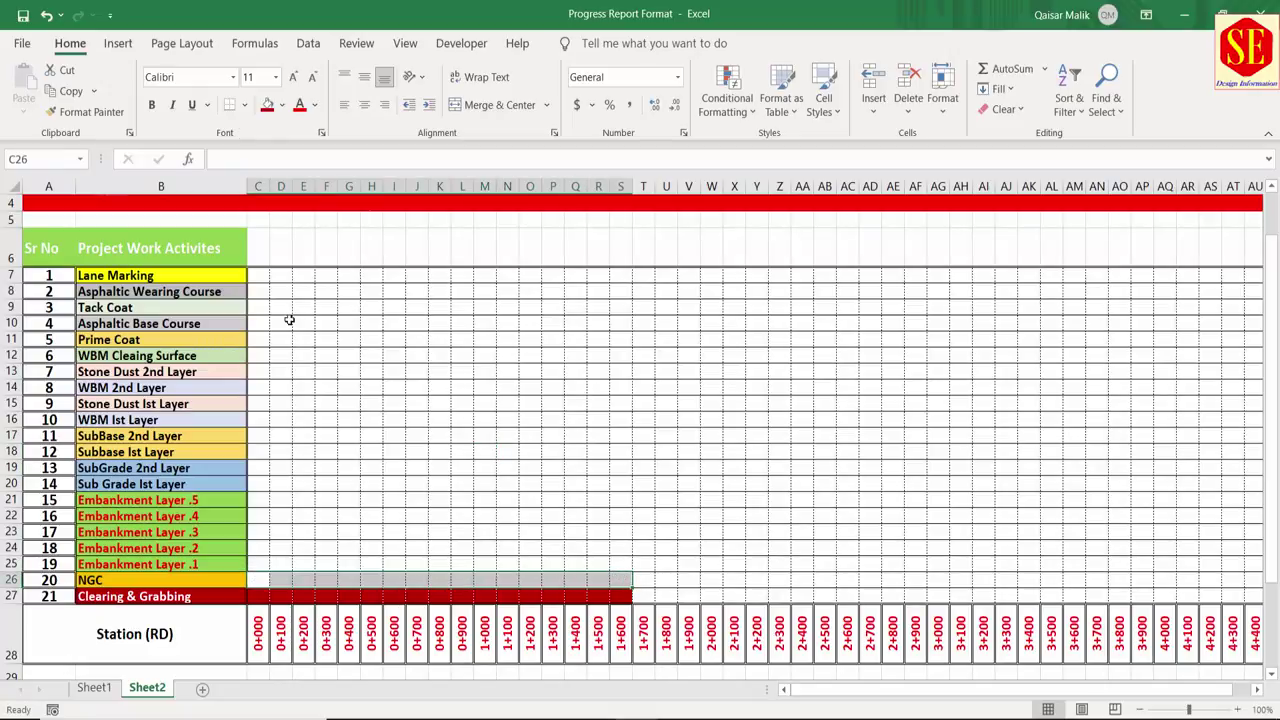
left_click(282, 105)
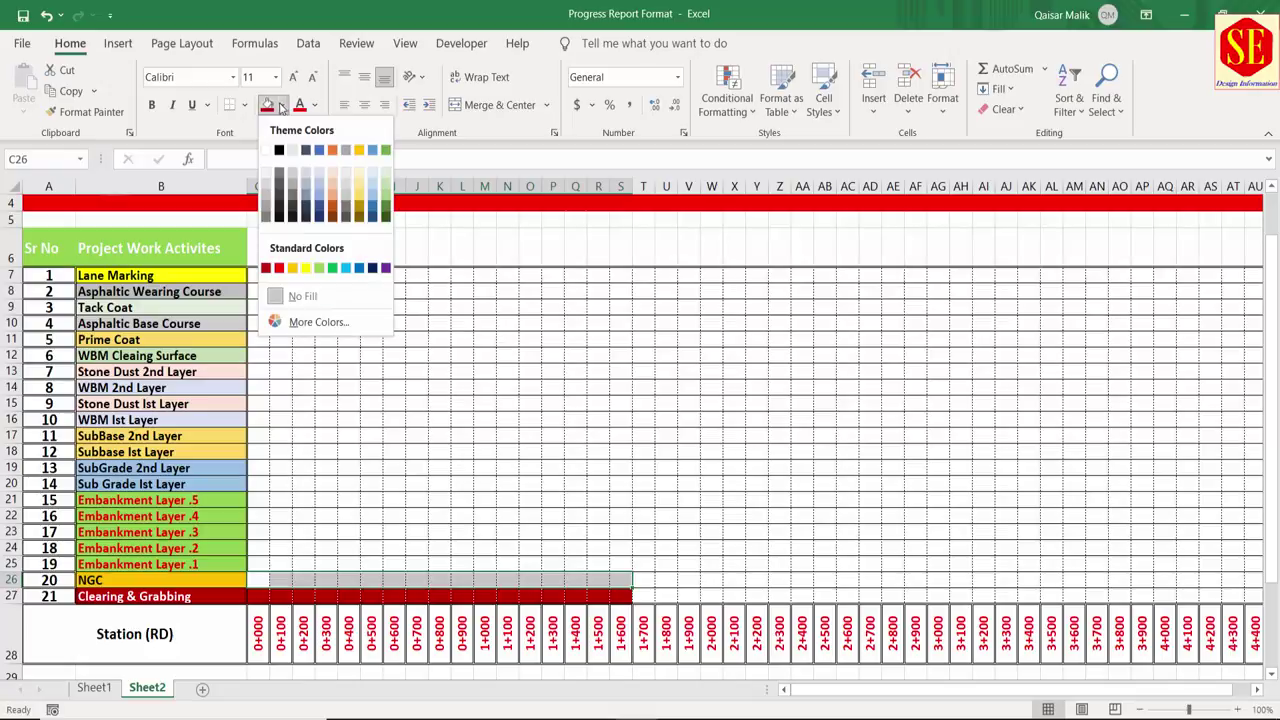
left_click(302, 266)
left_click(371, 580)
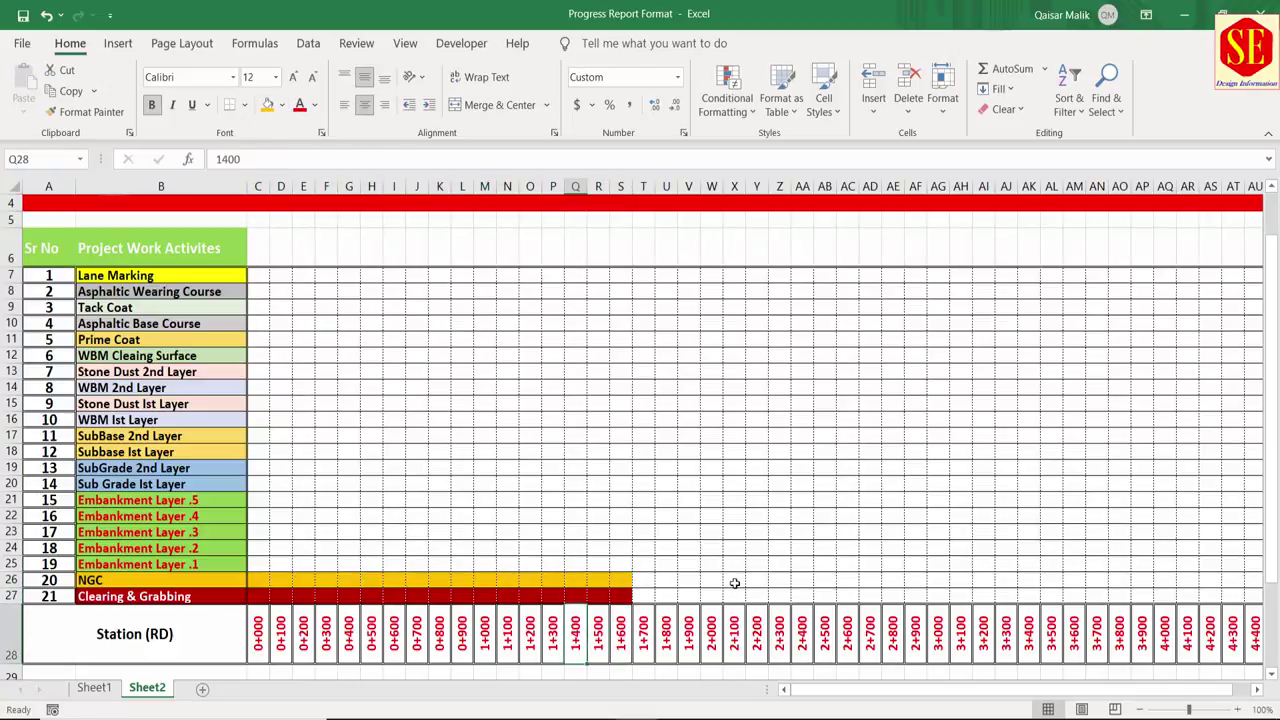
mouse_move(736, 580)
left_mouse_down()
mouse_move(971, 567)
mouse_move(1150, 580)
left_mouse_up()
left_click(269, 104)
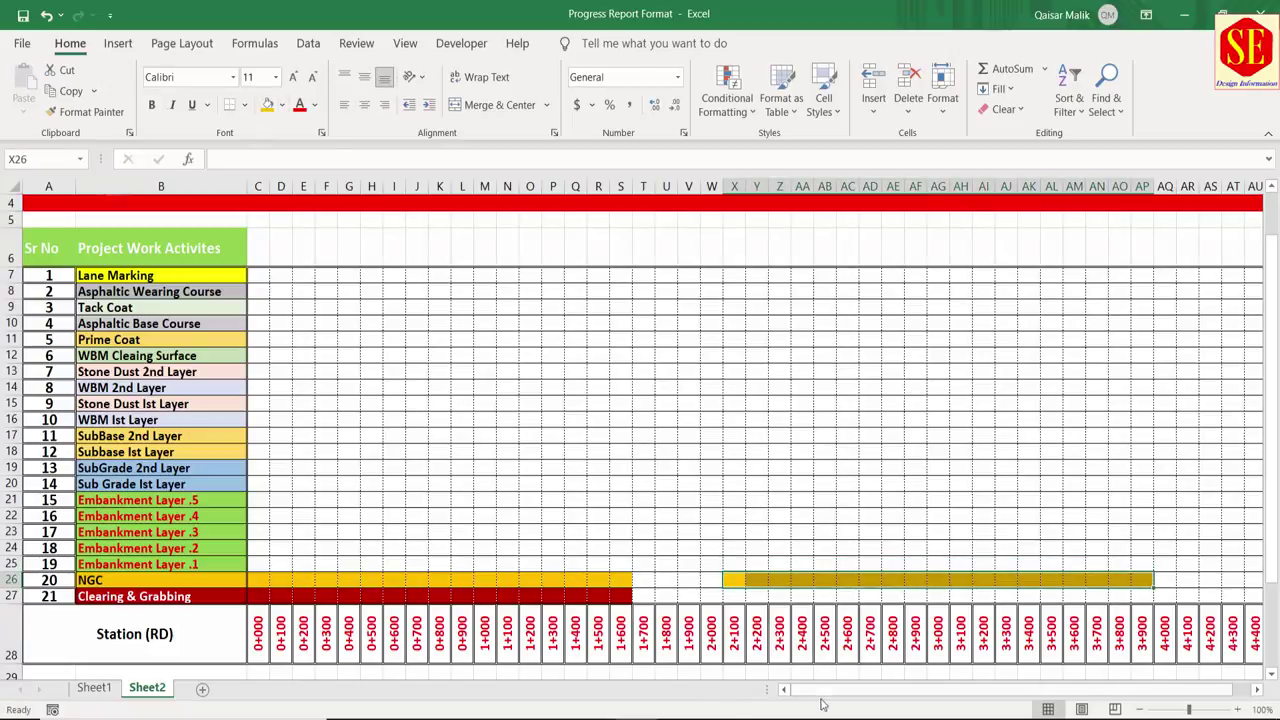
scroll(821, 705, "right", 2)
left_click_drag(1035, 580, 1167, 581)
left_click(267, 104)
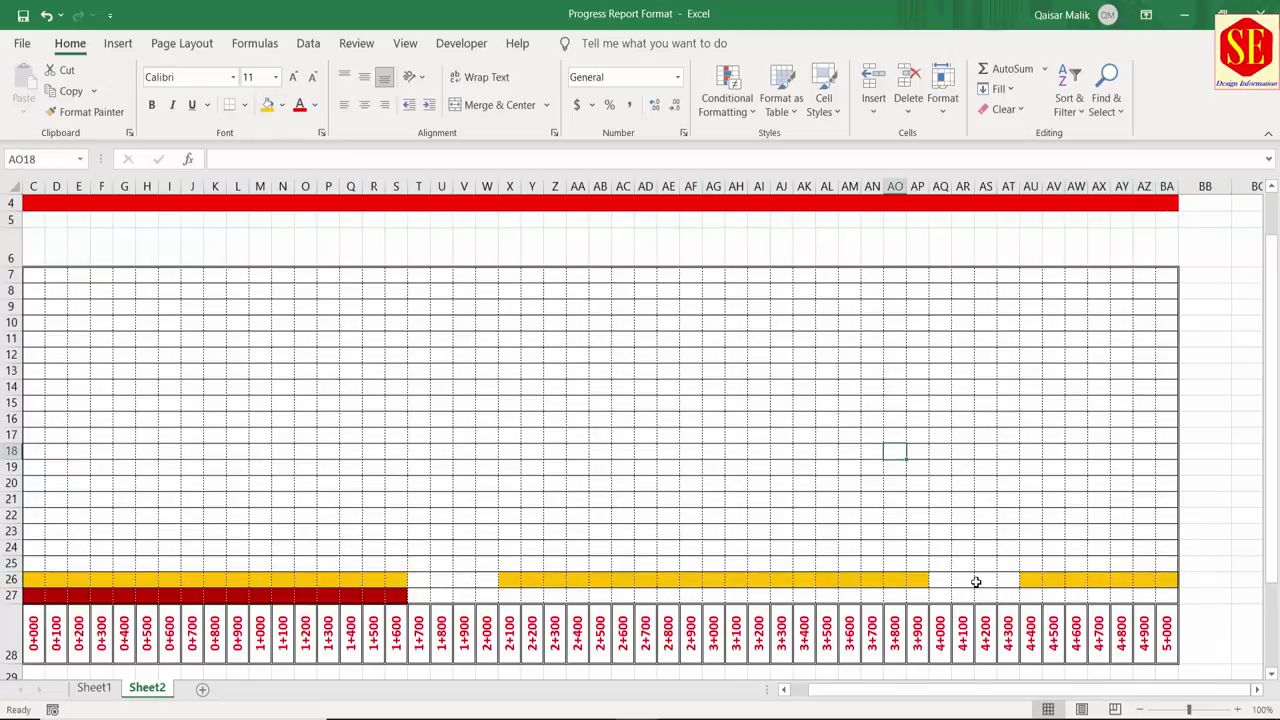
- Merge and centre X26:AE26 on the NGC row
left_click(688, 581)
left_click_drag(508, 580, 664, 580)
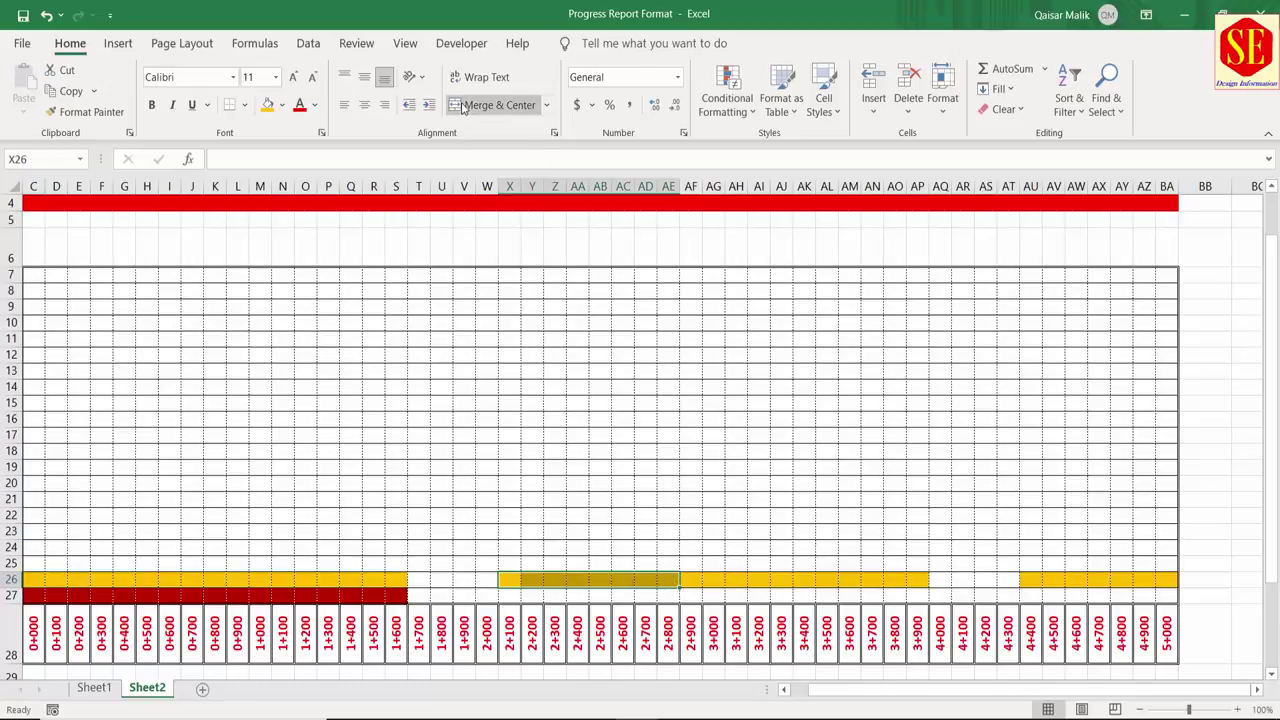
left_click(498, 105)
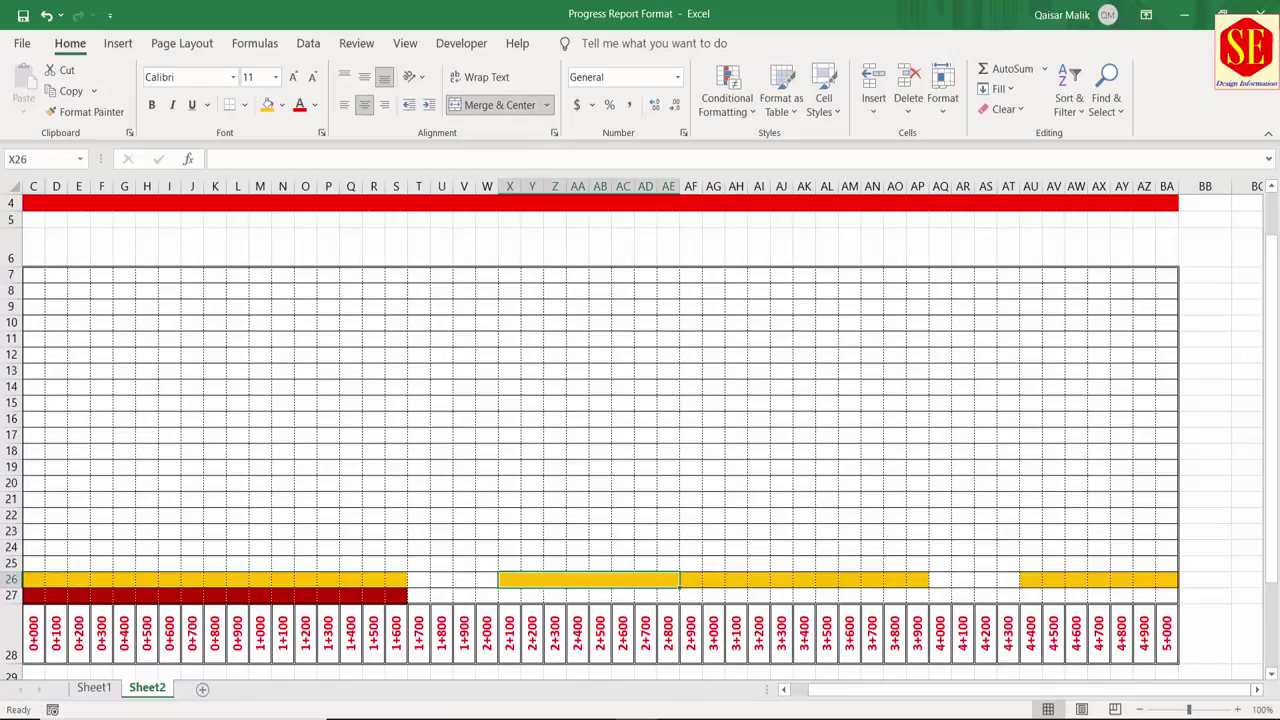
- Enter the date 03/08/2021 in the merged X26 cell
type("03")
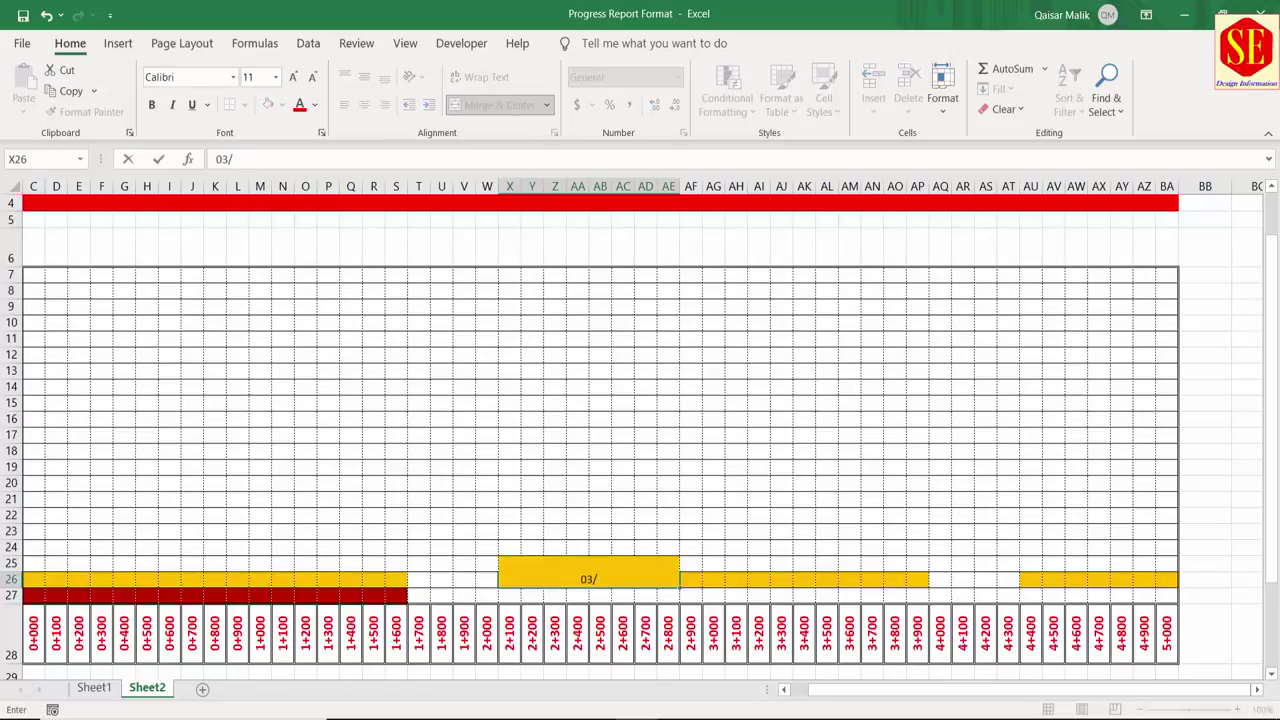
type("/2021")
key("Return")
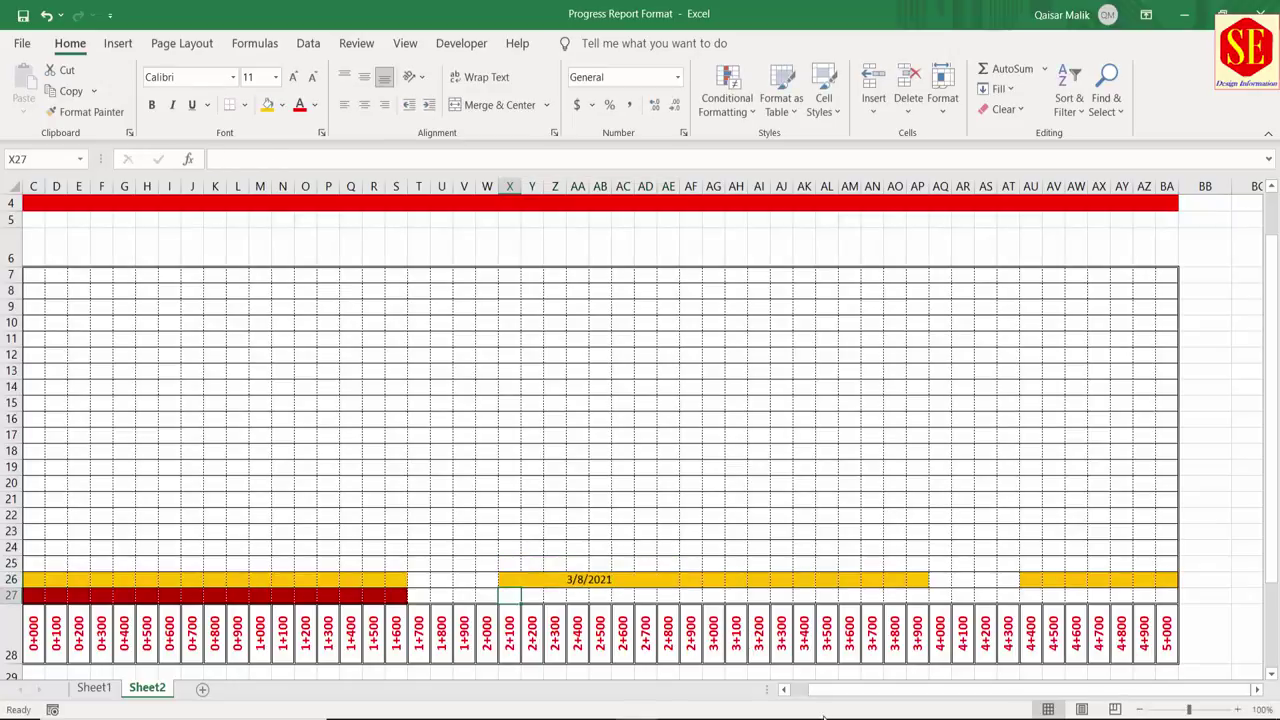
left_click(578, 582)
- Merge and centre AF26:AP26 and enter the date 31-07-2021
left_click_drag(692, 580, 910, 577)
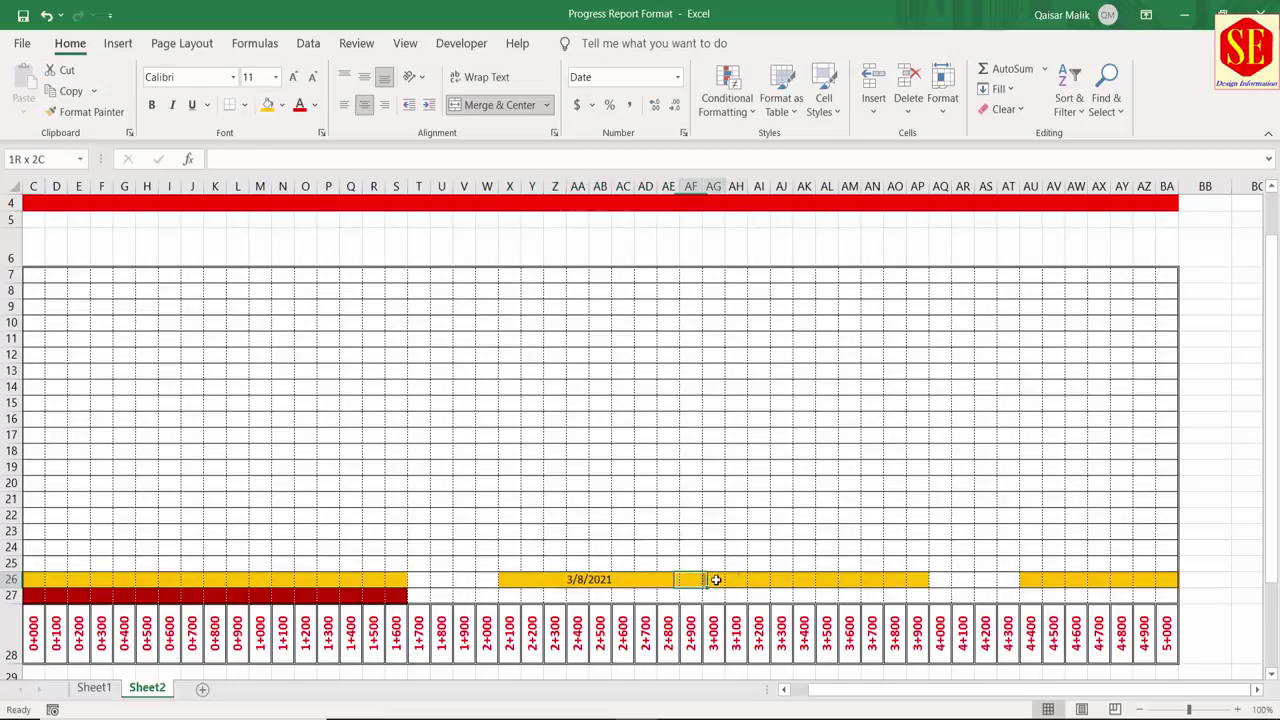
left_click(500, 105)
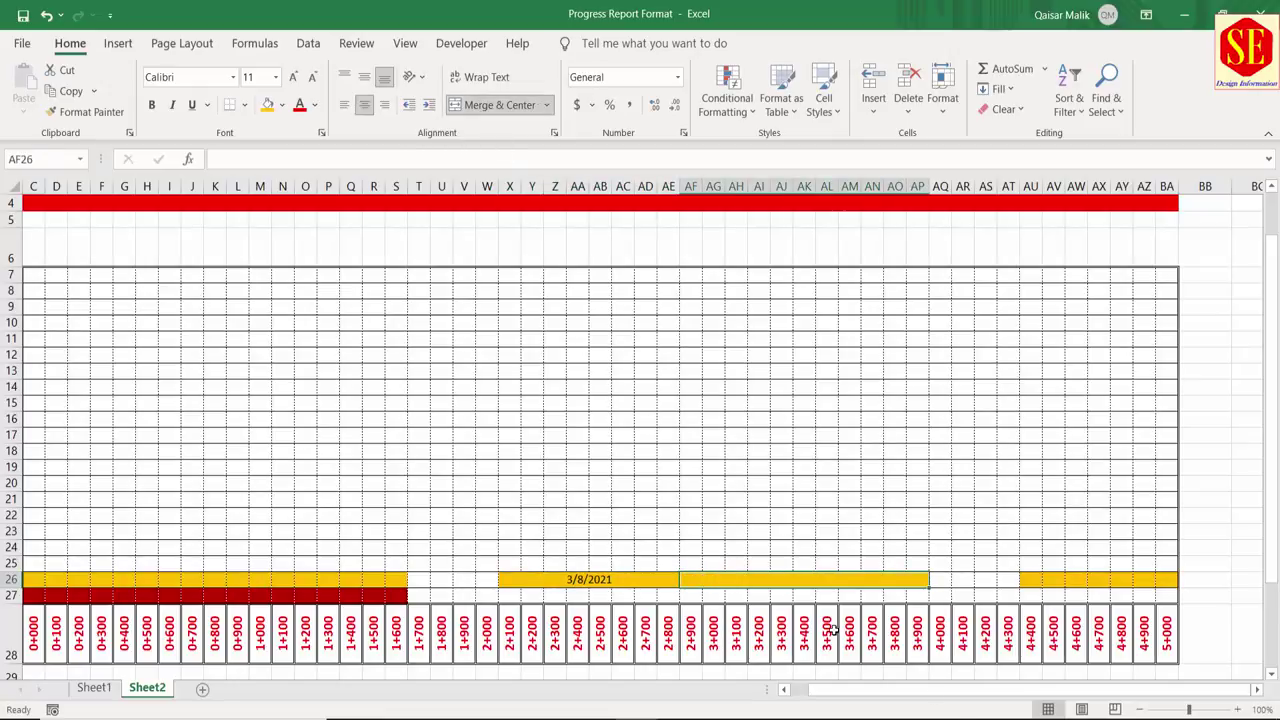
type("31")
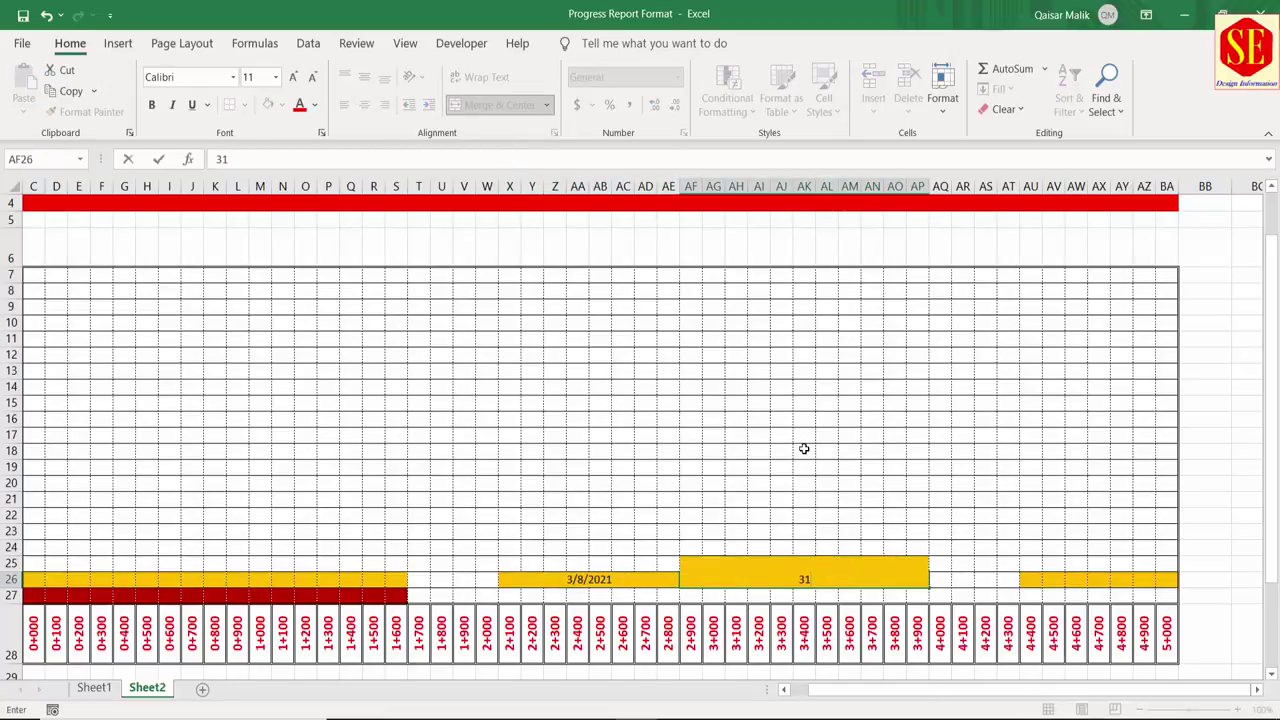
type("21")
left_click(804, 449)
left_click(803, 583)
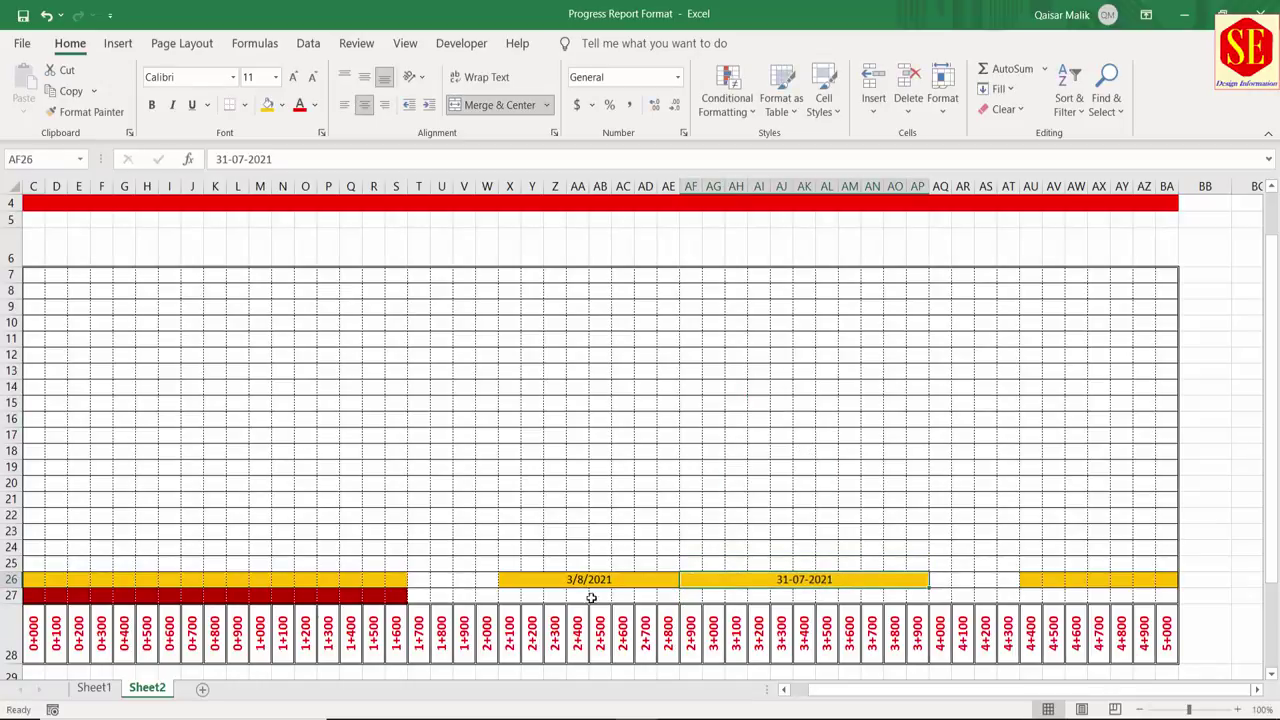
- Fill X27:BA27 dark red, extending Clearing & Grabbing from 2+100 to 5+000
left_click_drag(512, 597, 1162, 595)
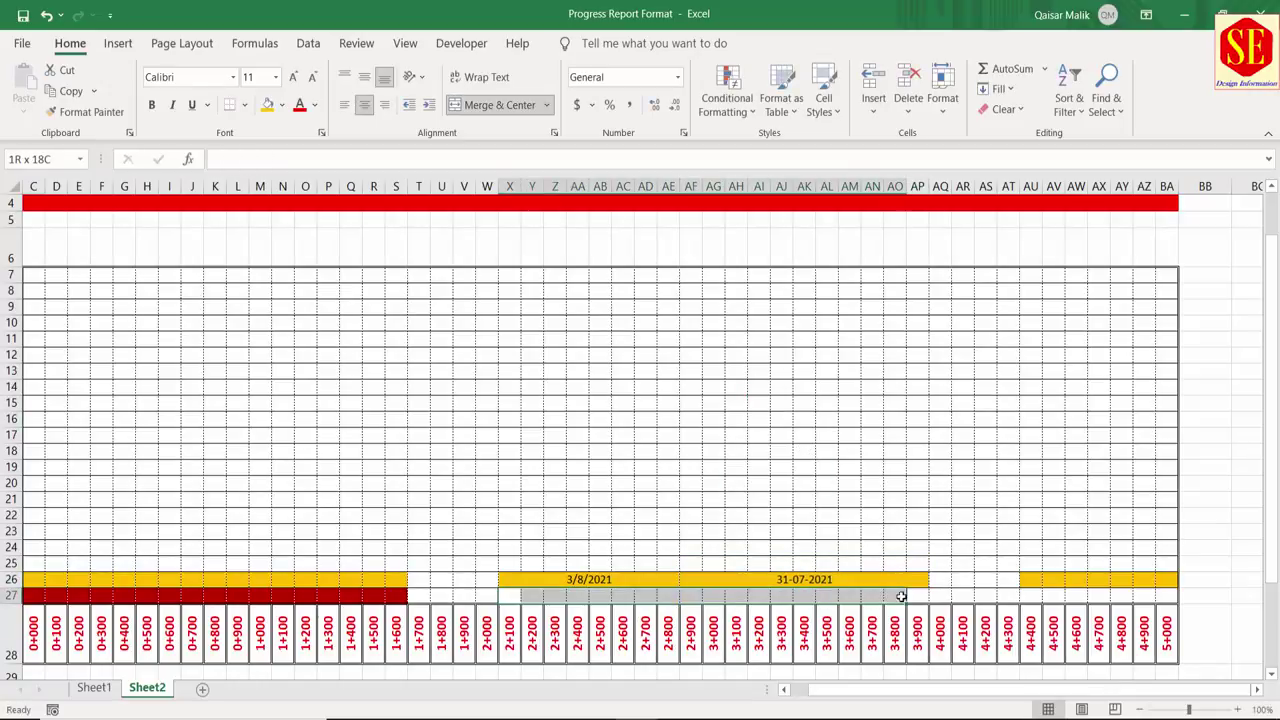
left_click(281, 106)
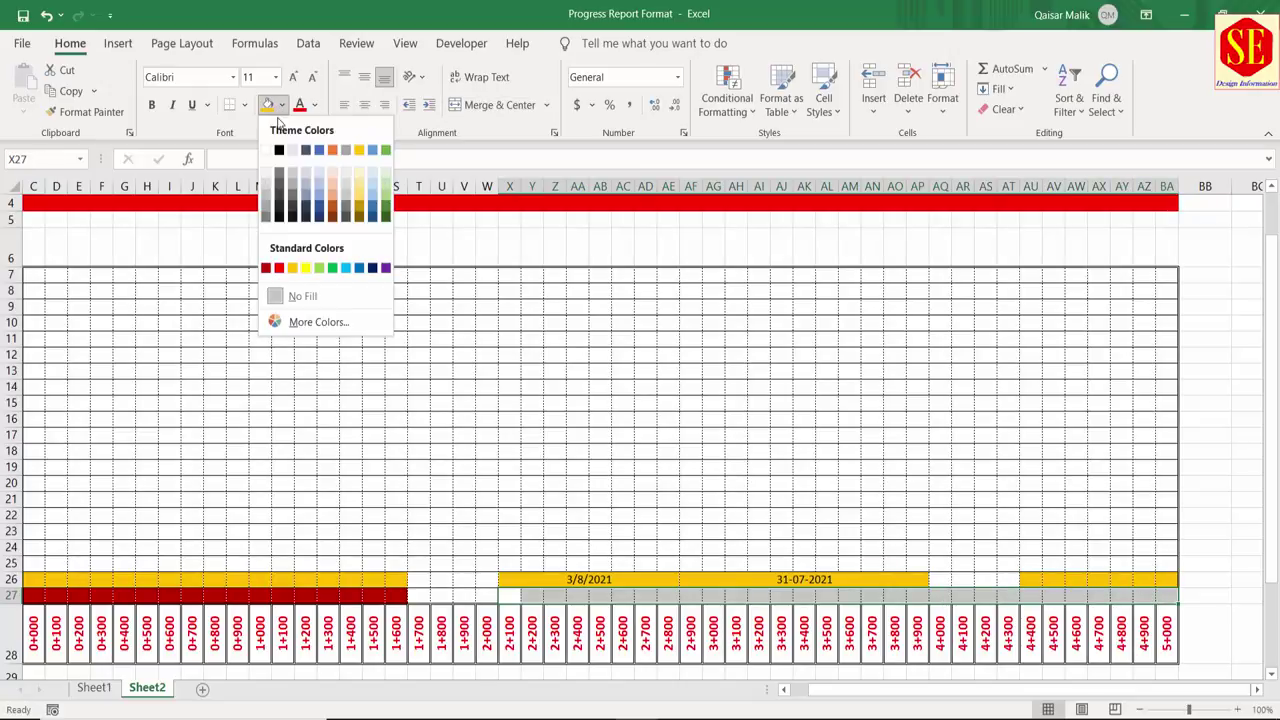
left_click(267, 270)
left_click(711, 455)
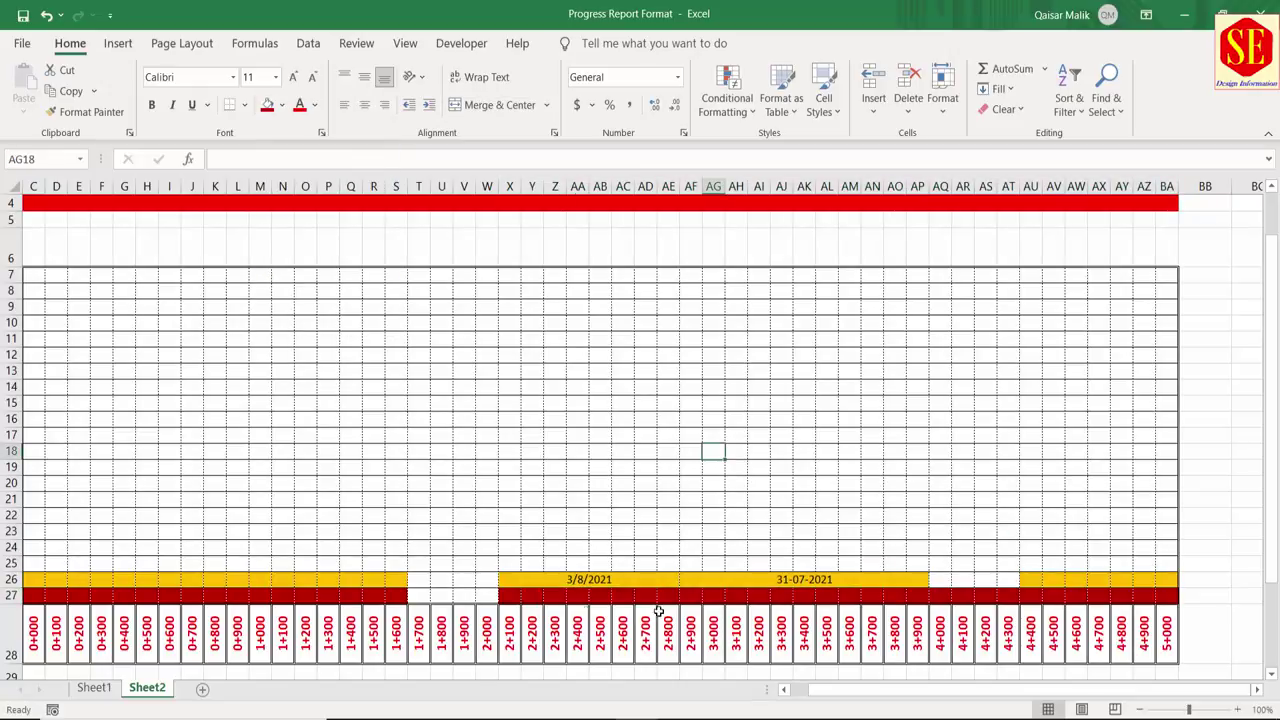
- Fill row 25 stations 0+000–1+600 green for Embankment Layer .1
left_click_drag(886, 690, 840, 690)
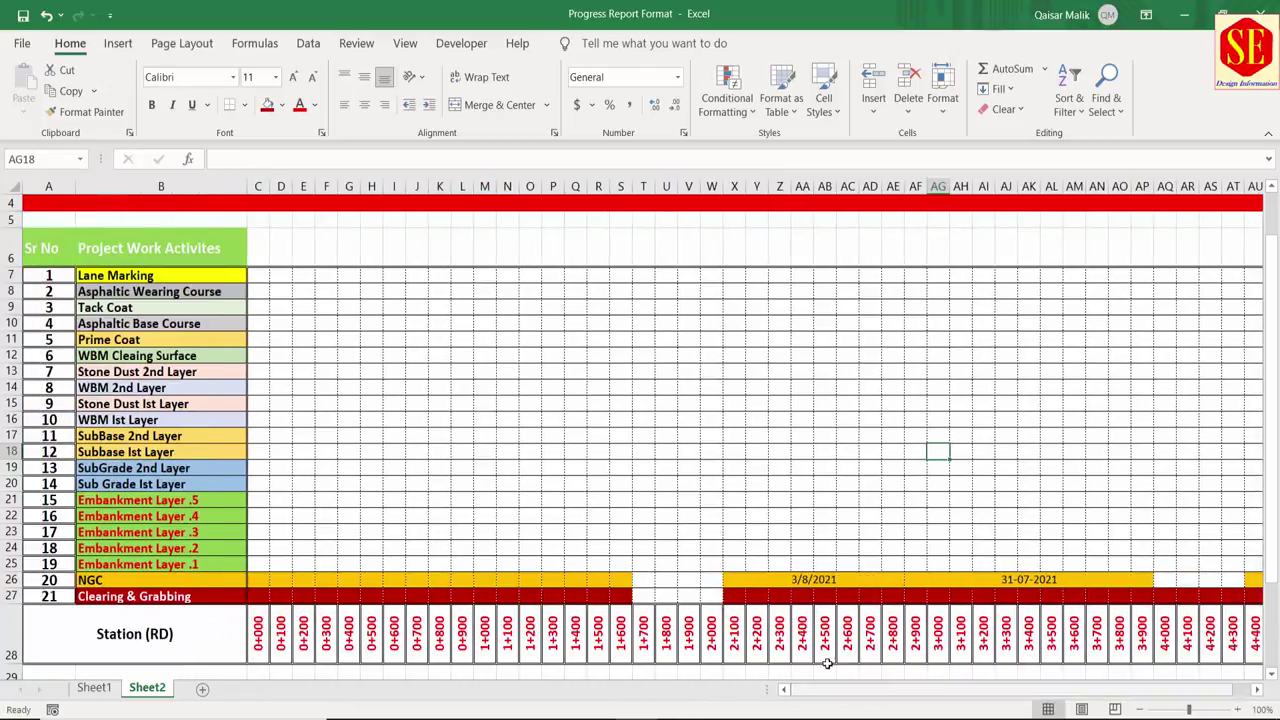
left_click_drag(262, 564, 615, 565)
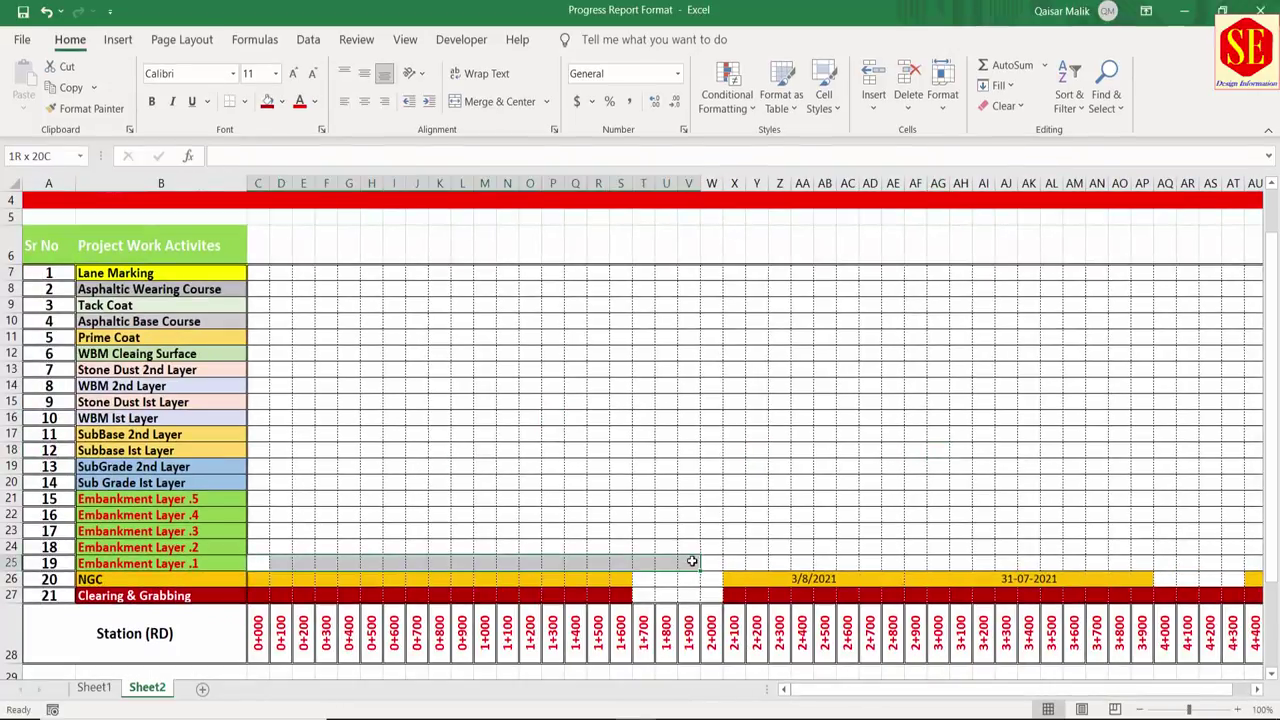
left_click(284, 106)
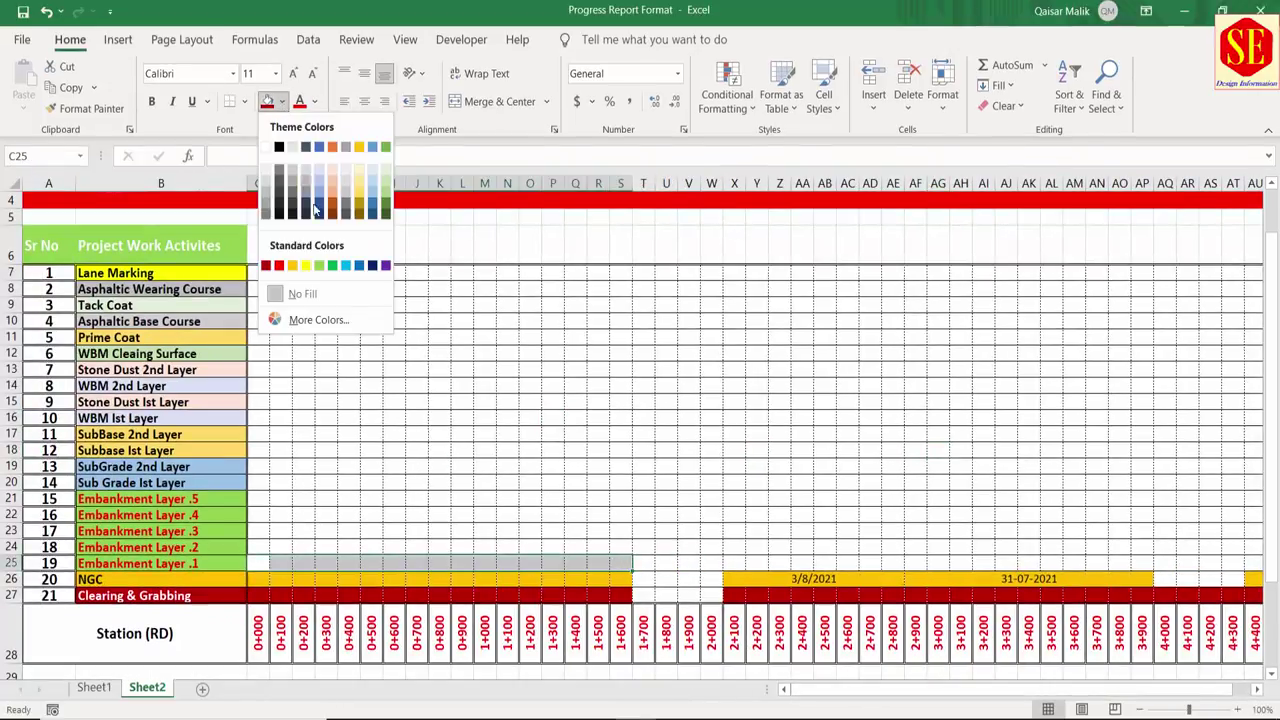
left_click(320, 267)
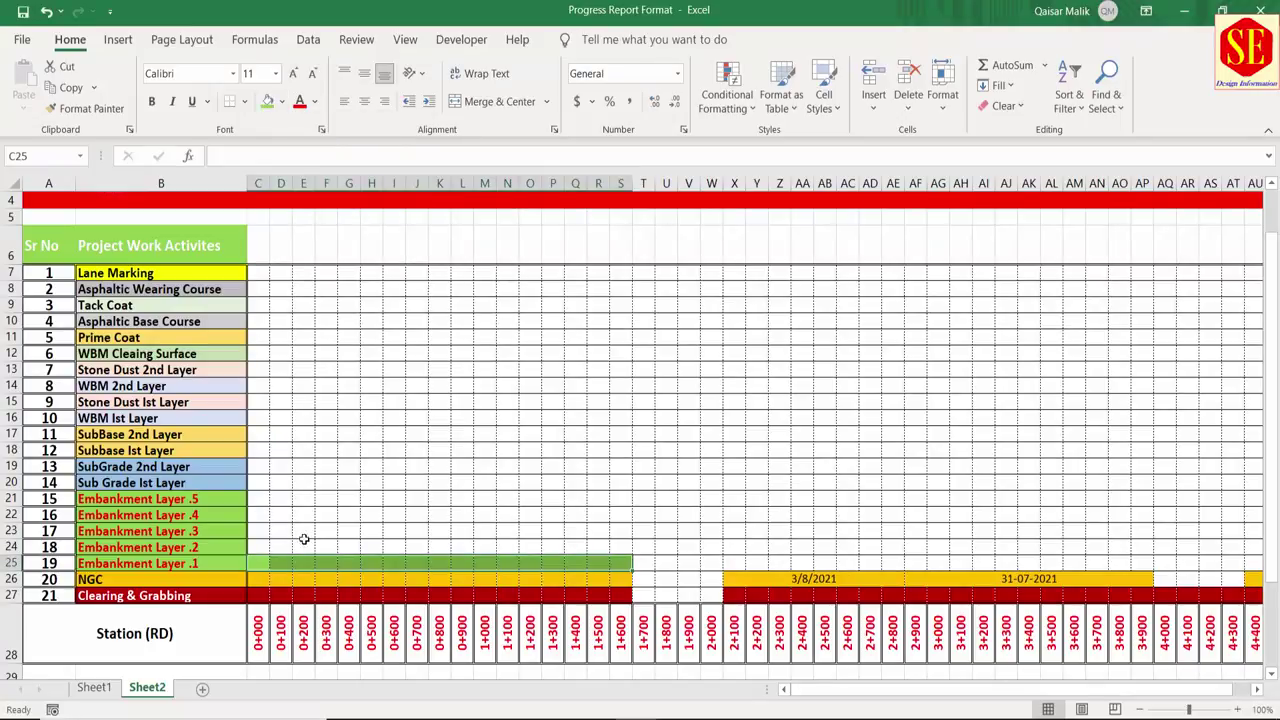
- Fill partial green bars for Layers .2 (0+500–1+600), .3 (0+600–1+600) and .4 (0+700–1+300)
left_click_drag(305, 516, 580, 515)
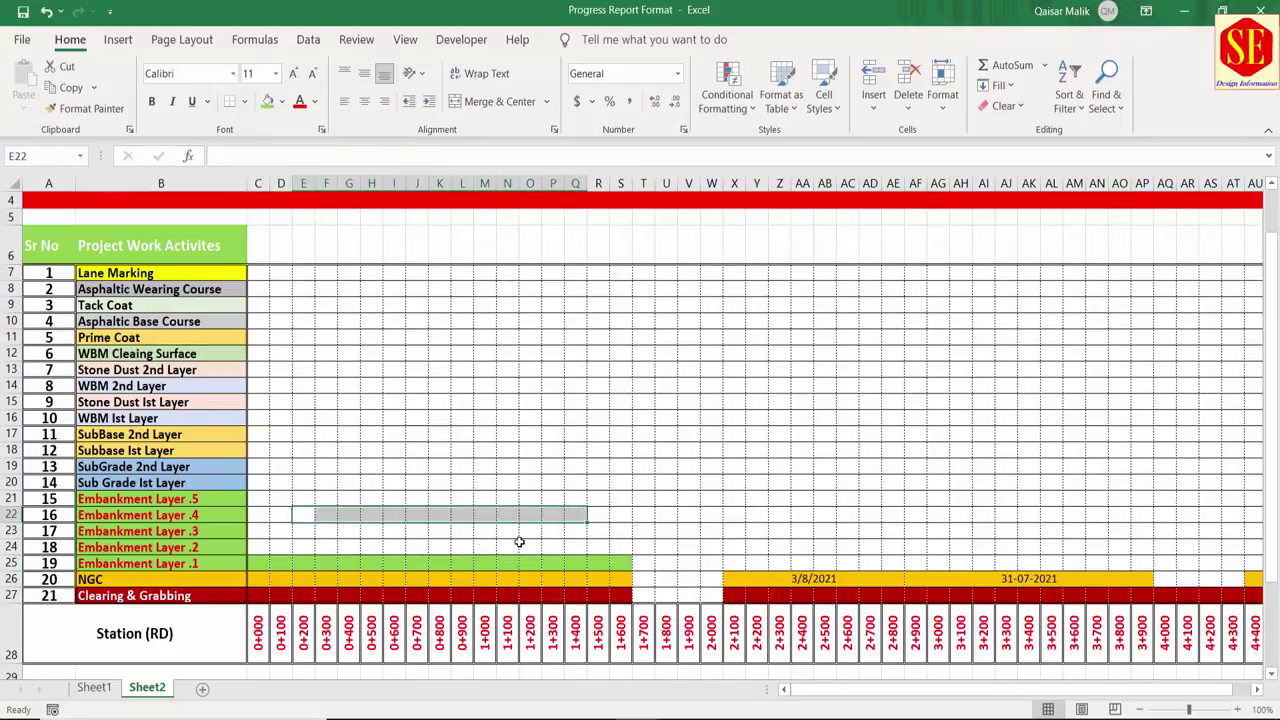
left_click_drag(372, 548, 620, 547)
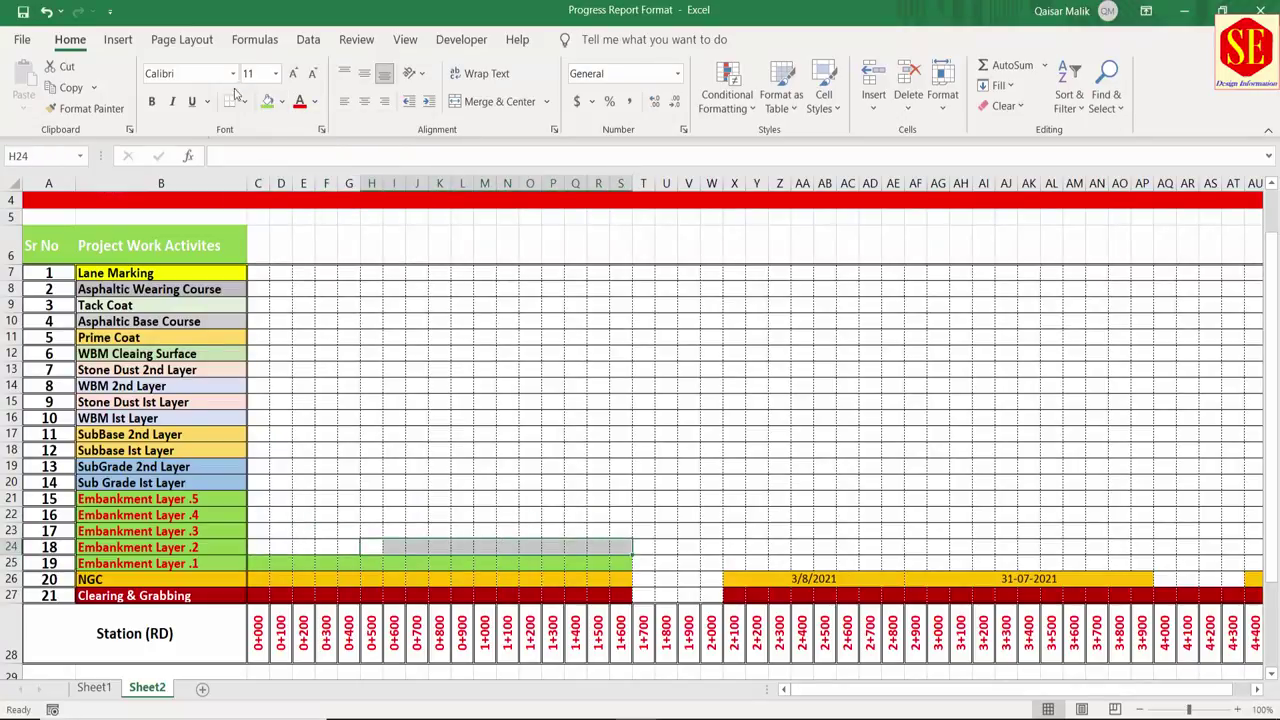
left_click(268, 101)
left_click_drag(397, 531, 617, 533)
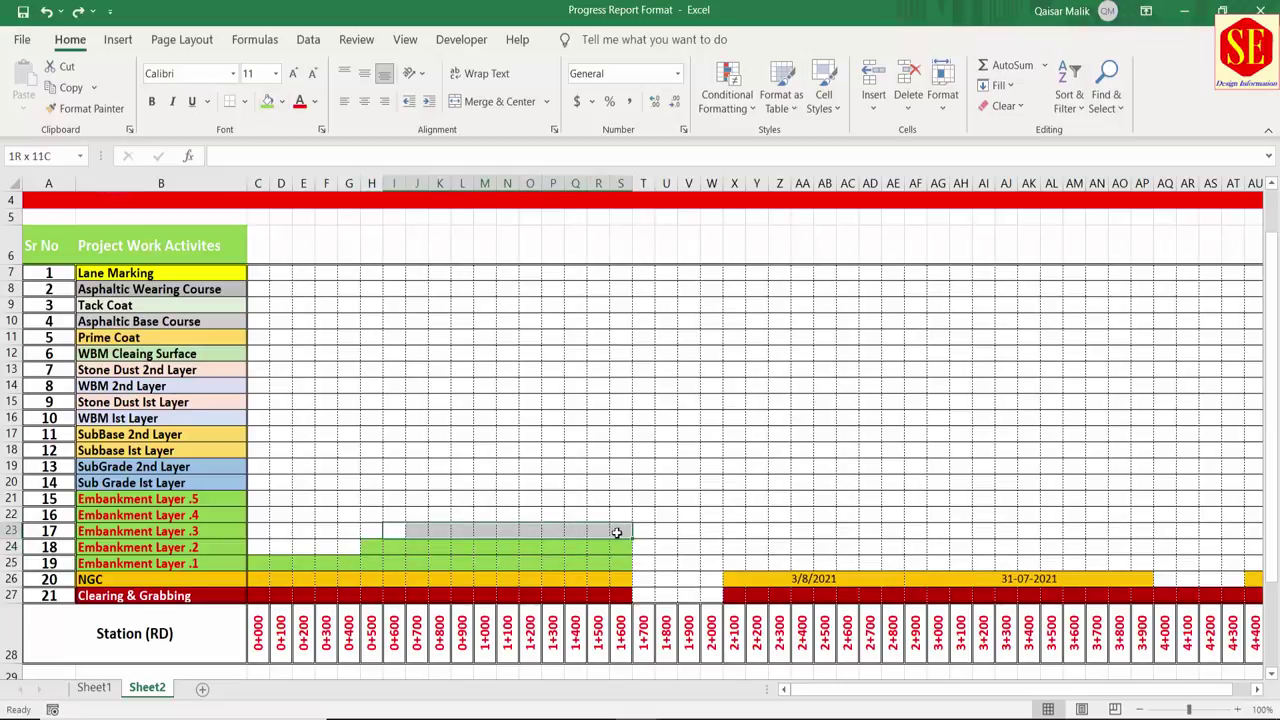
left_click(275, 103)
left_click_drag(405, 515, 563, 514)
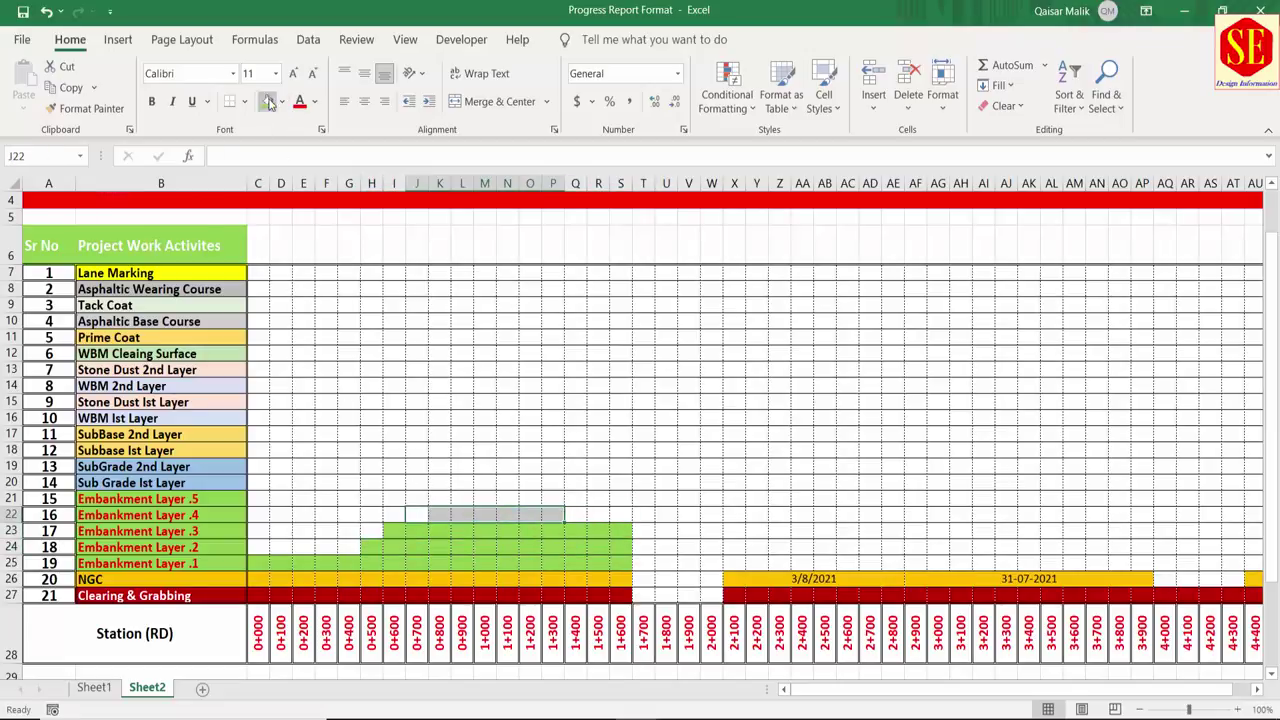
left_click(268, 101)
left_click(530, 450)
- Fill the remaining gaps green with F4 so Layers .2–.4 span 0+000–1+600, then mark Layer .5's station cells
left_click(208, 532)
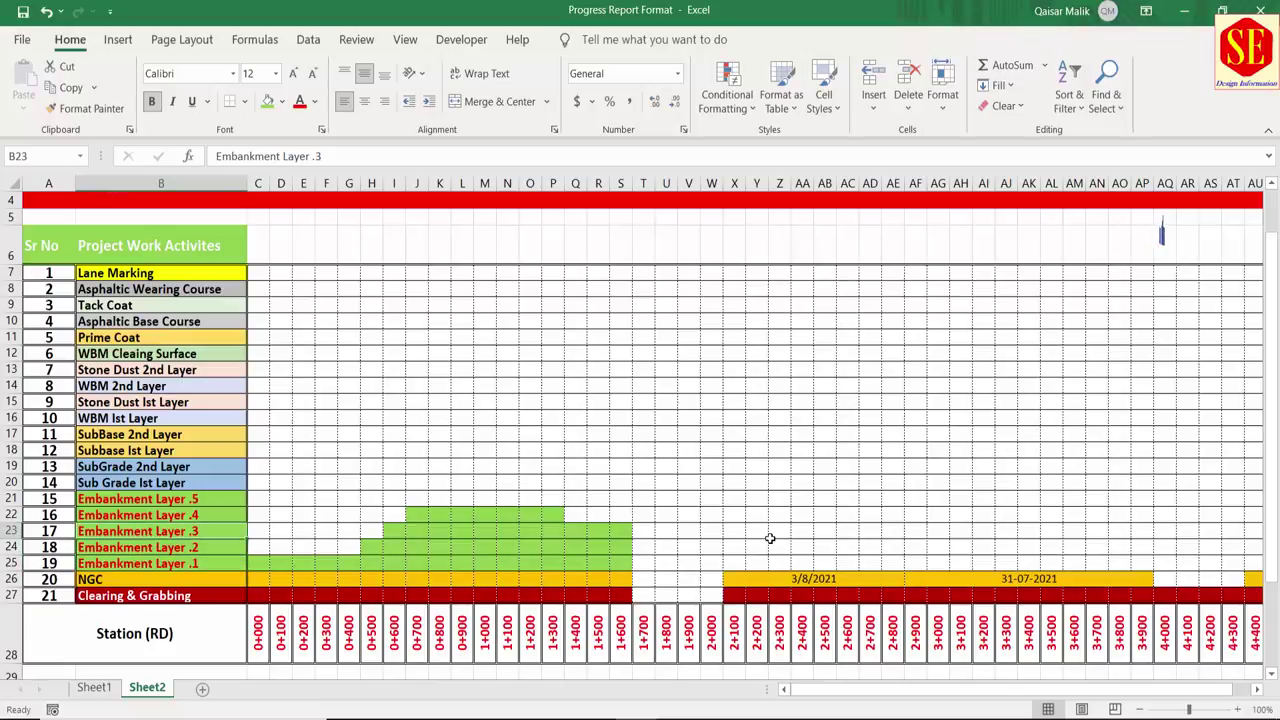
left_click(142, 466)
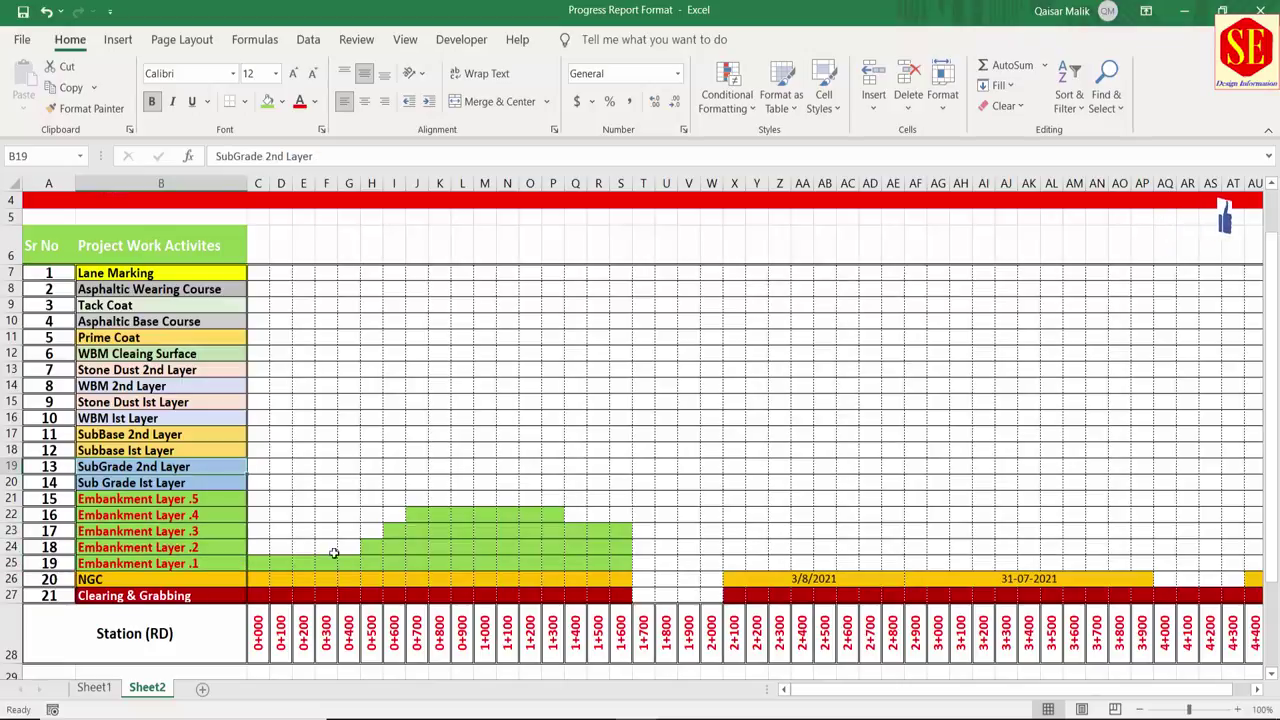
left_click_drag(371, 547, 620, 547)
key("F4")
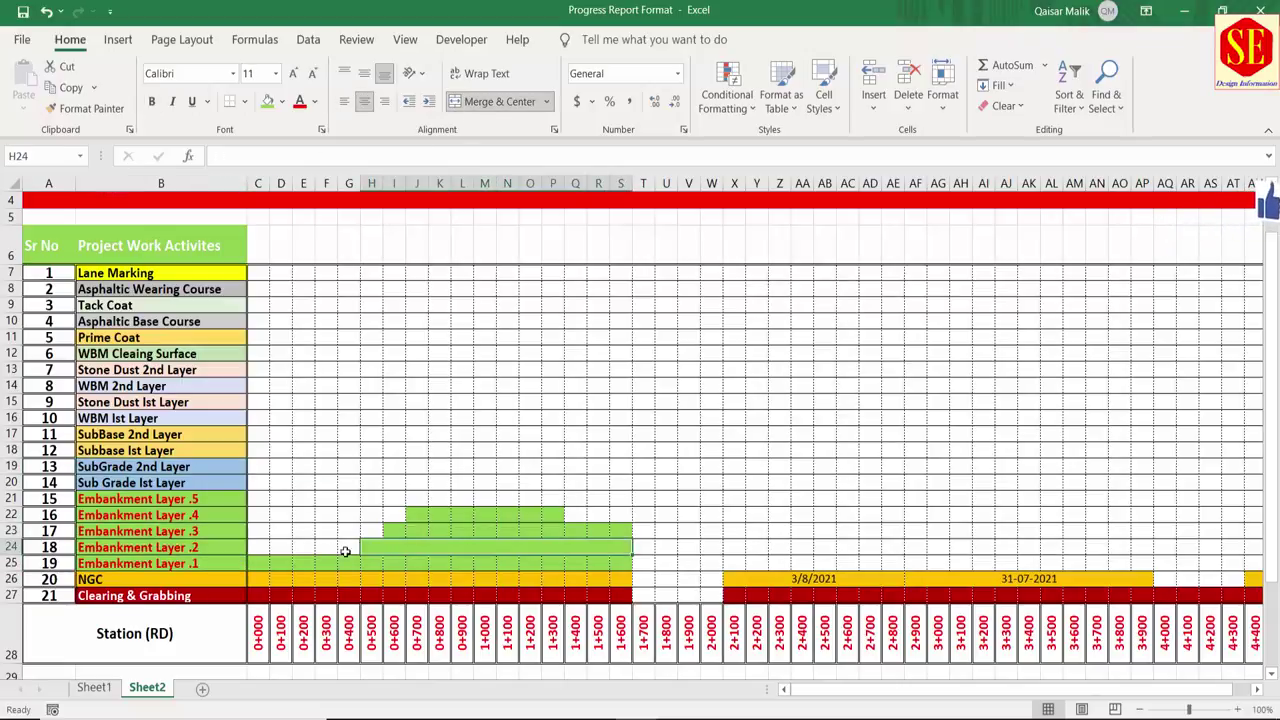
left_click_drag(349, 547, 258, 547)
left_click(267, 104)
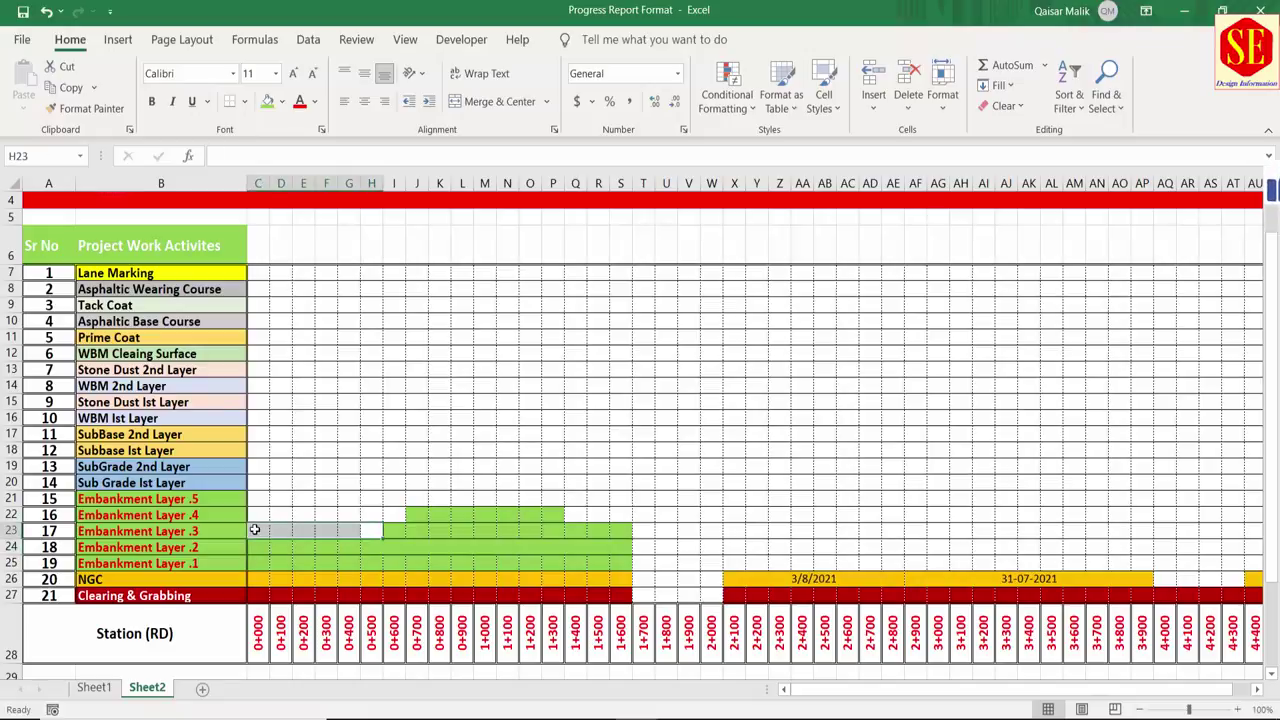
left_click_drag(394, 515, 258, 516)
key("F4")
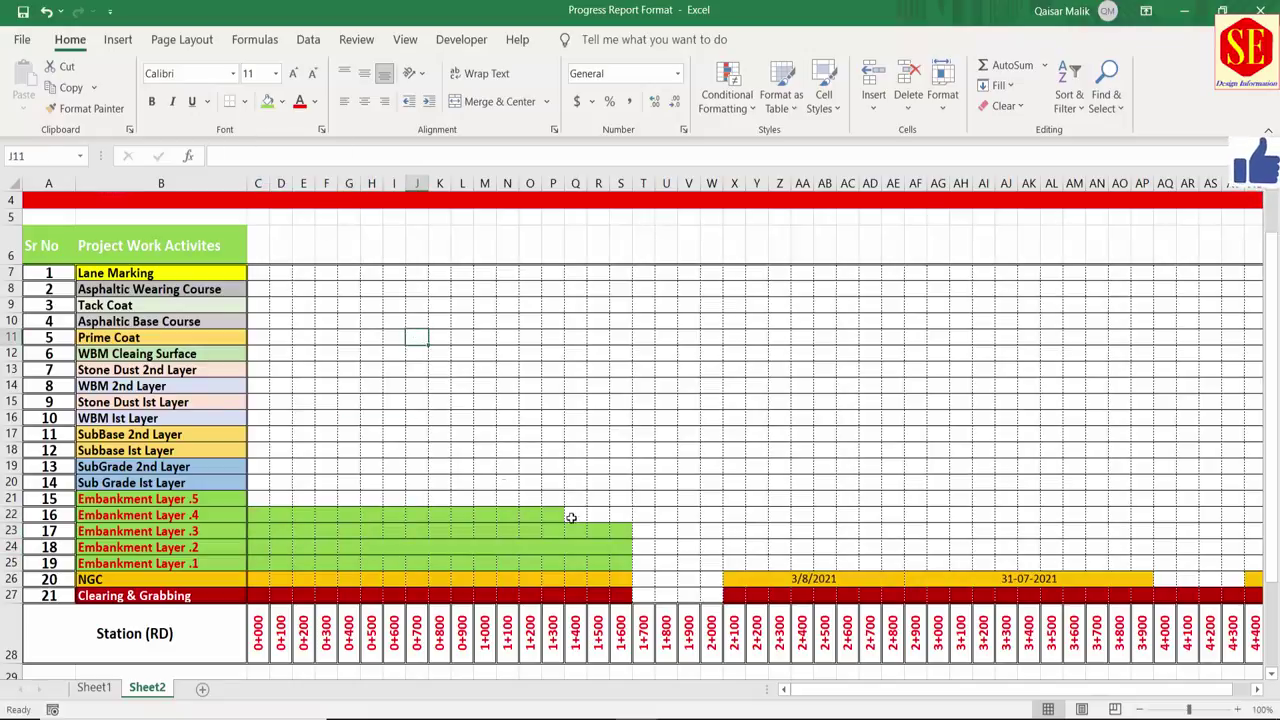
left_click_drag(575, 516, 620, 516)
key("F4")
left_click(462, 353)
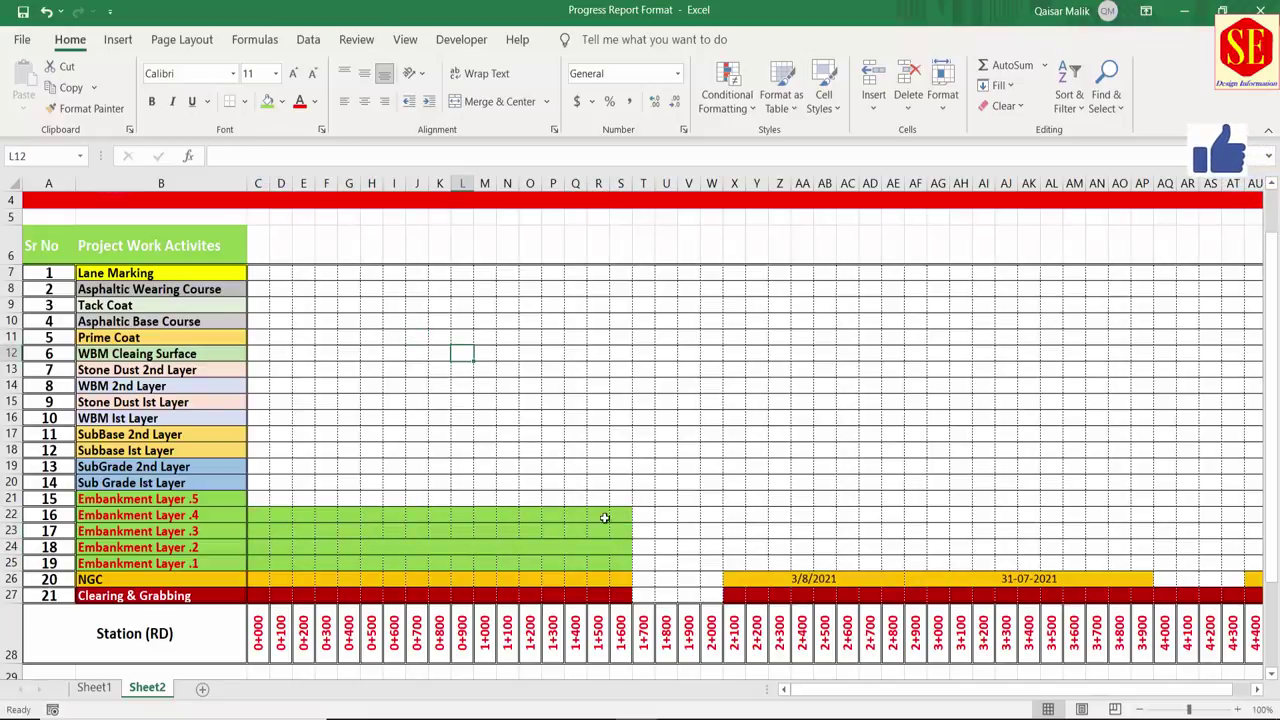
left_click_drag(268, 498, 620, 498)
left_click(282, 101)
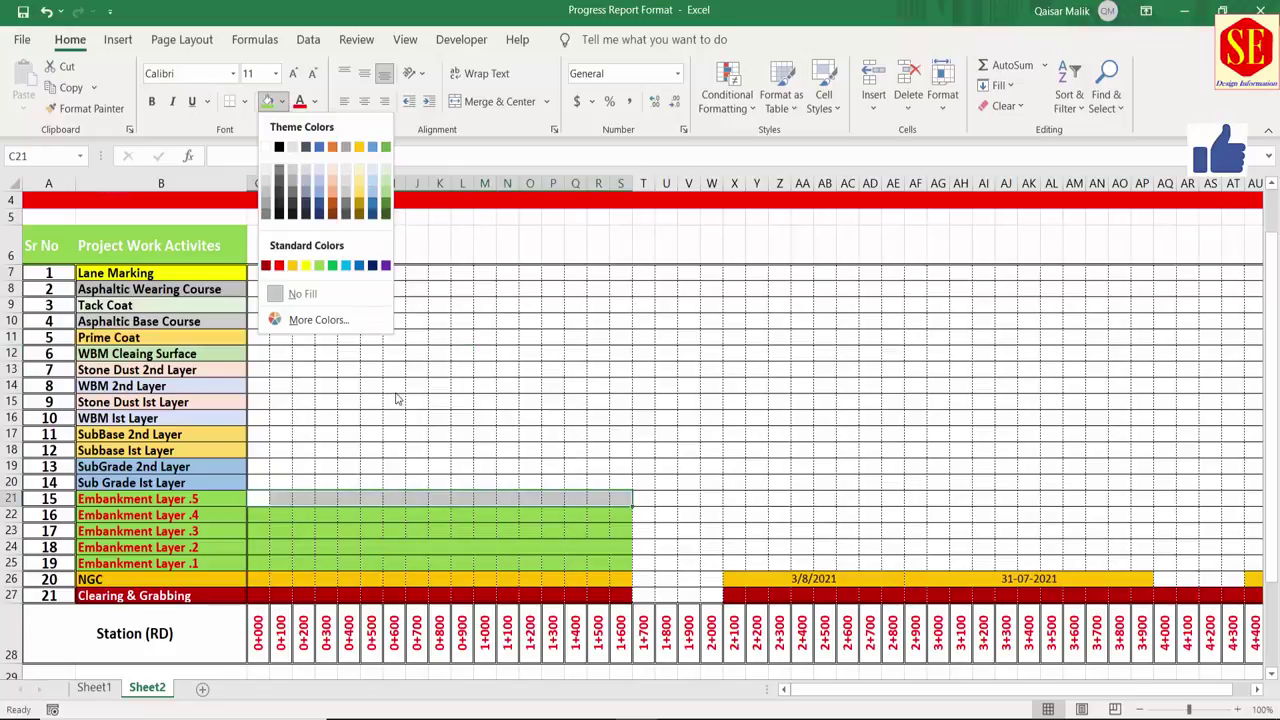
- Fill the Embankment Layer .5 station cells green and both SubGrade rows light blue
left_click(326, 434)
left_click_drag(272, 503, 623, 500)
key("ctrl+y")
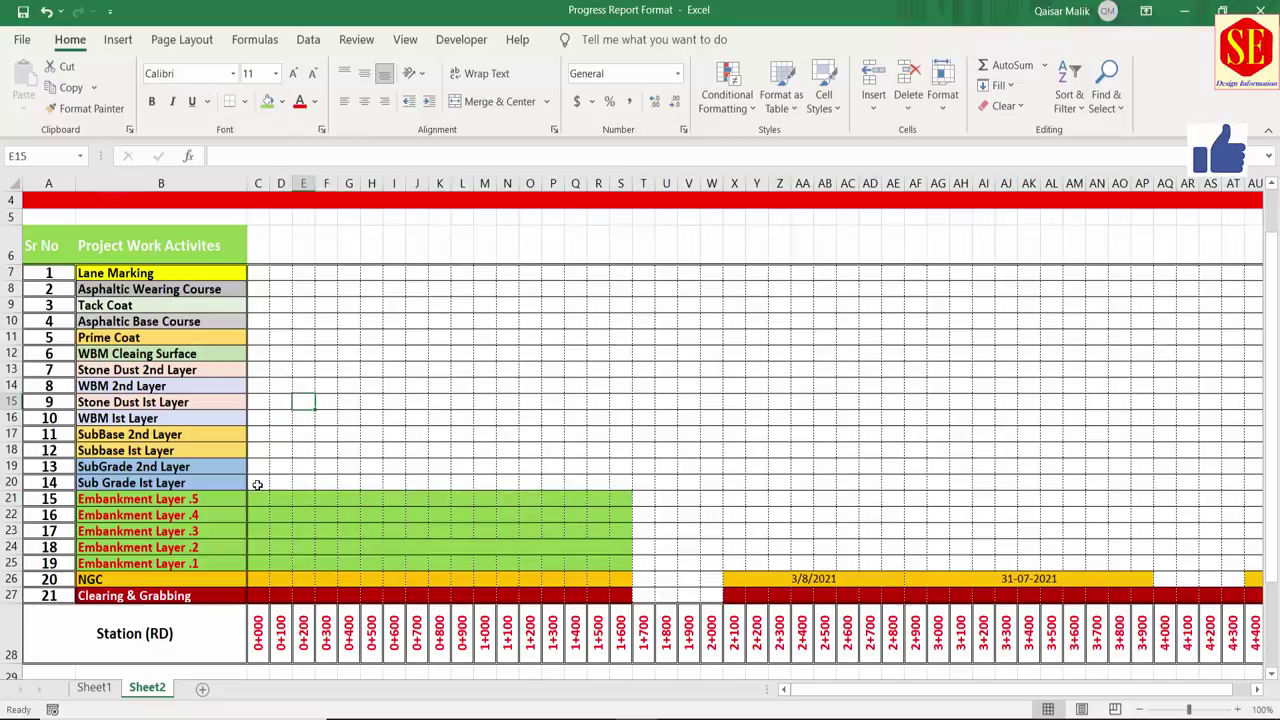
left_click_drag(257, 484, 610, 470)
left_click(282, 101)
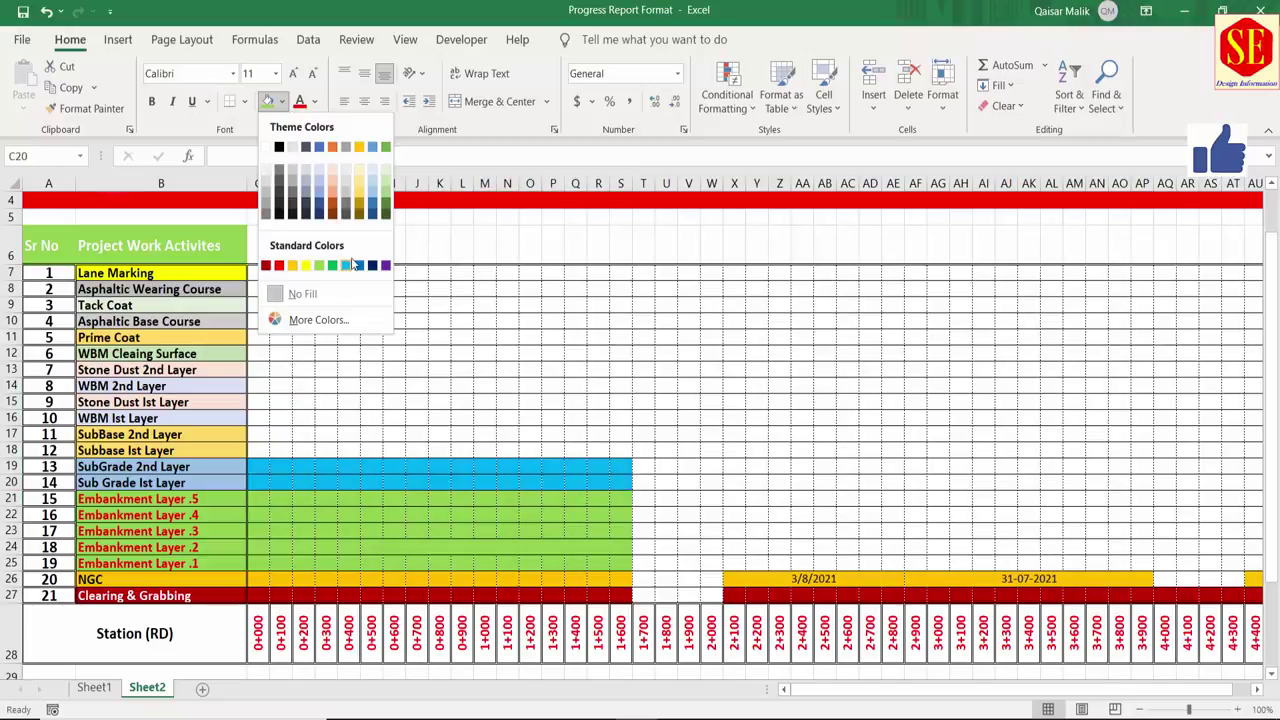
left_click(374, 190)
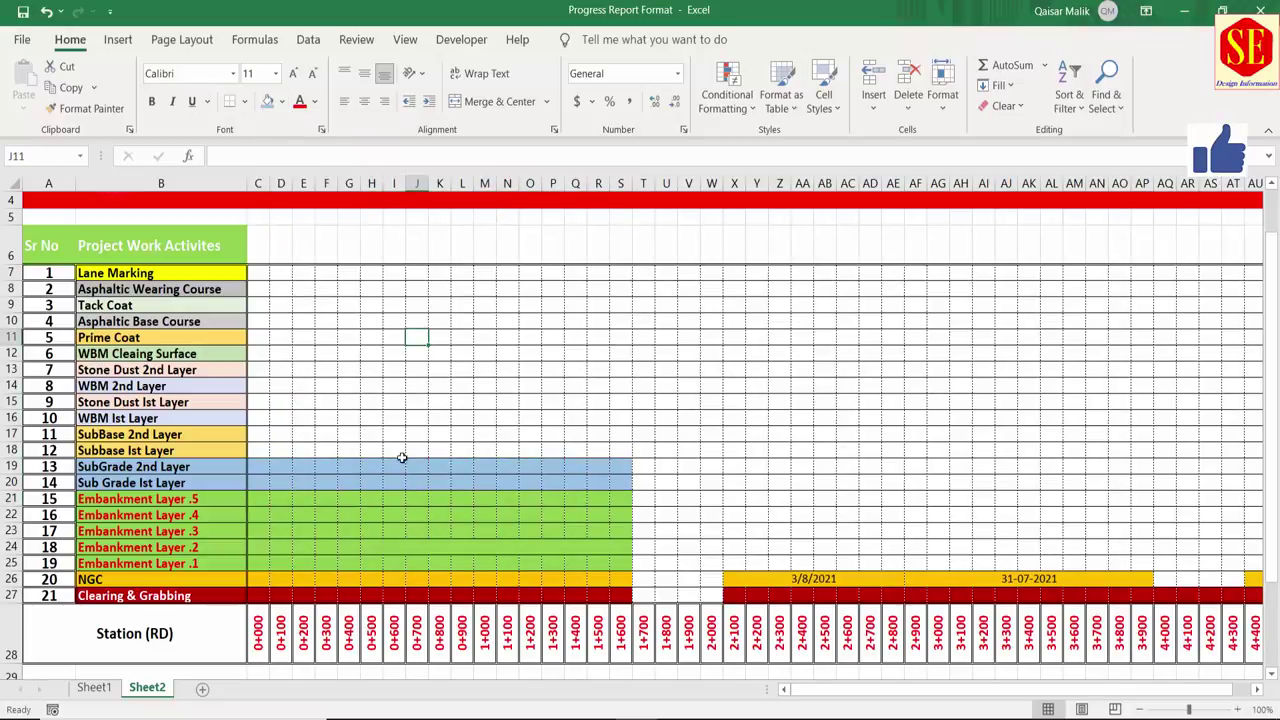
- Fill the Subbase Ist Layer row light gold and the WBM Ist Layer row pale blue-grey
left_click_drag(264, 450, 621, 447)
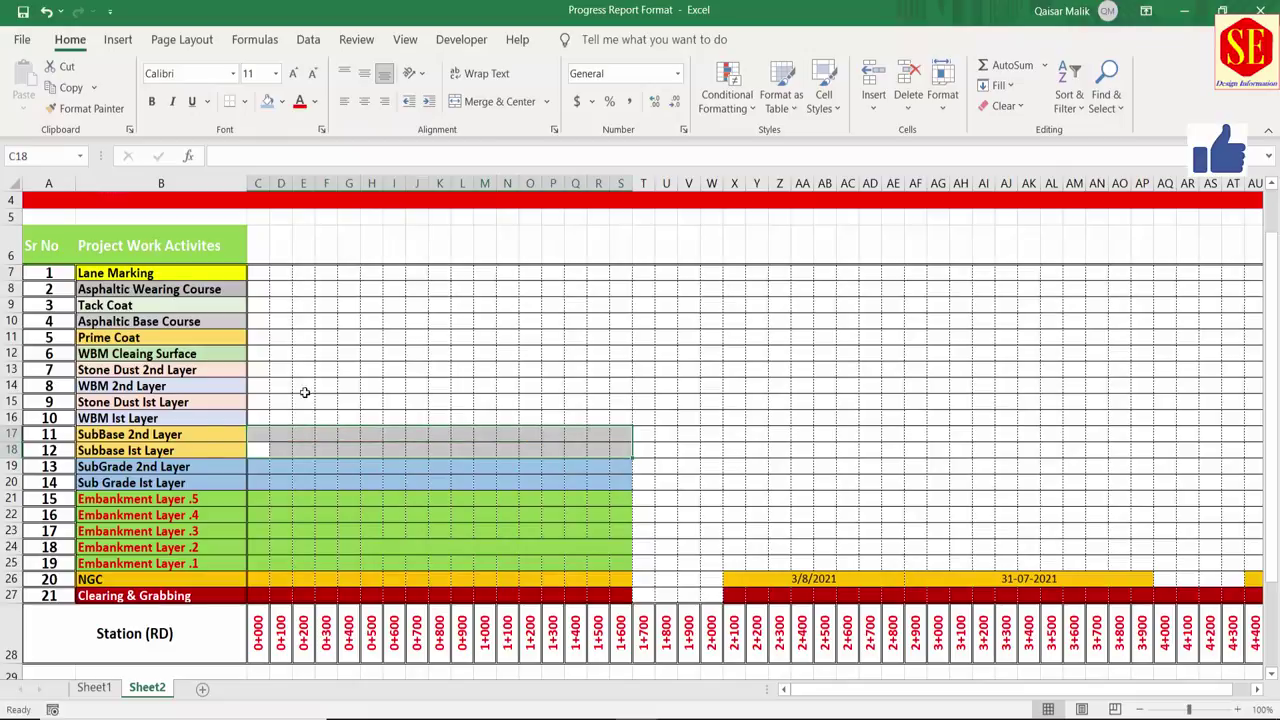
left_click(282, 101)
left_click(360, 195)
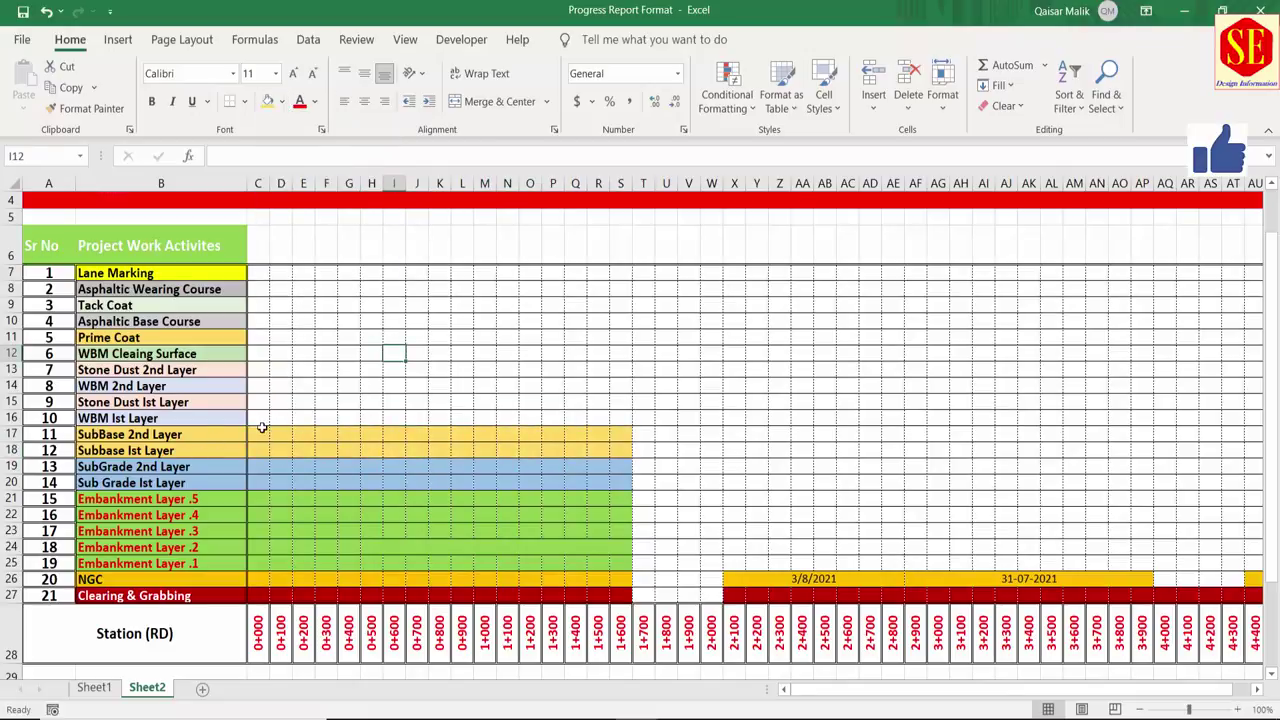
left_click_drag(262, 418, 621, 418)
left_click(282, 101)
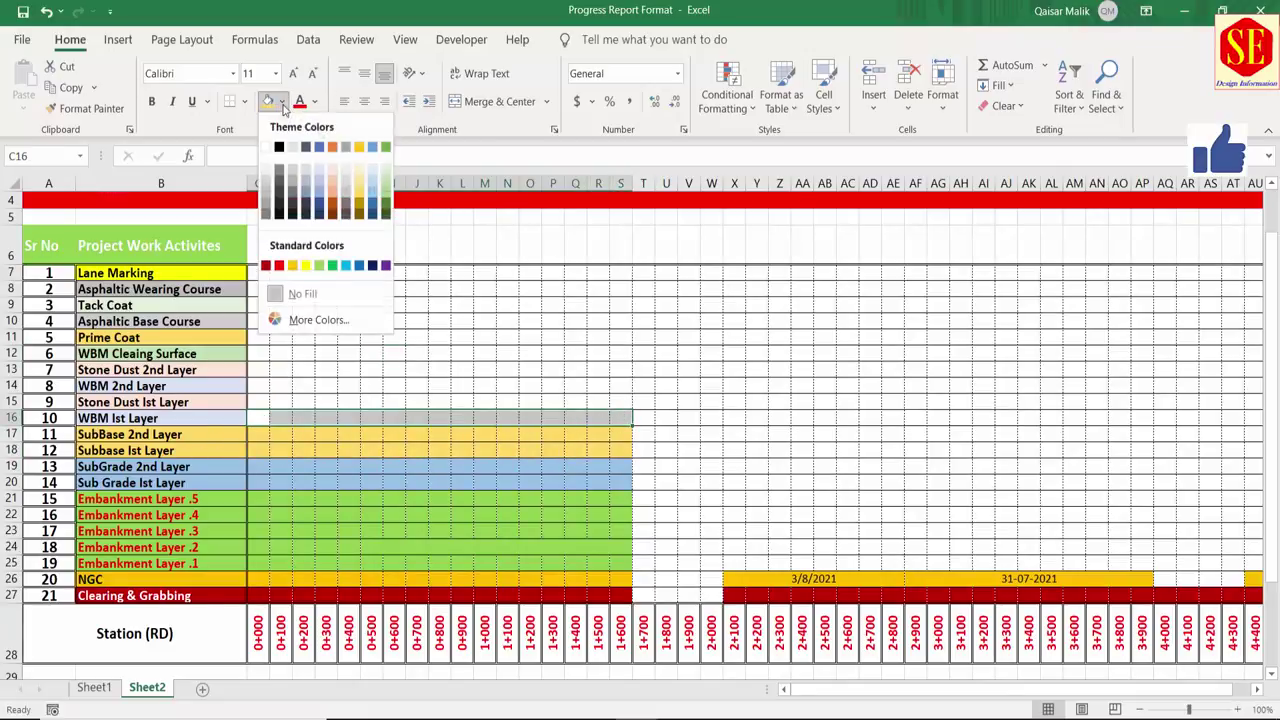
left_click(323, 184)
- Fill the Stone Dust Ist Layer row light orange and the WBM 2nd Layer row light lavender
left_click_drag(264, 401, 621, 401)
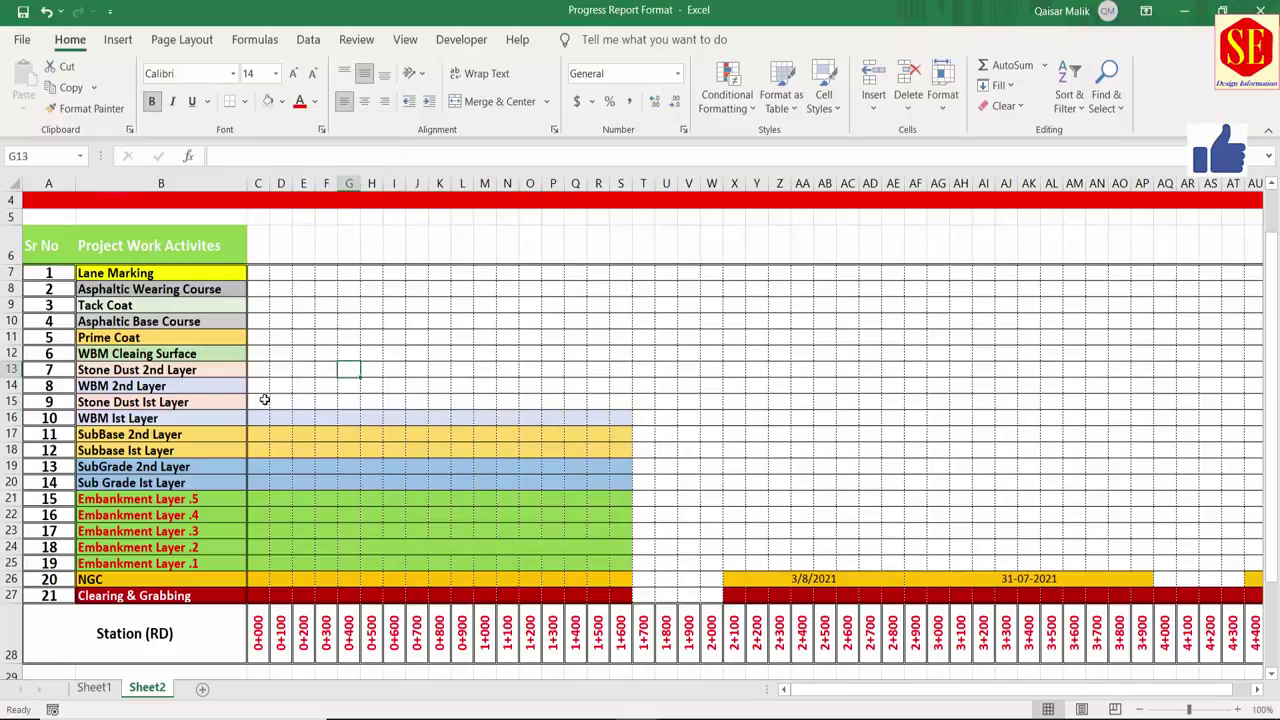
left_click(282, 101)
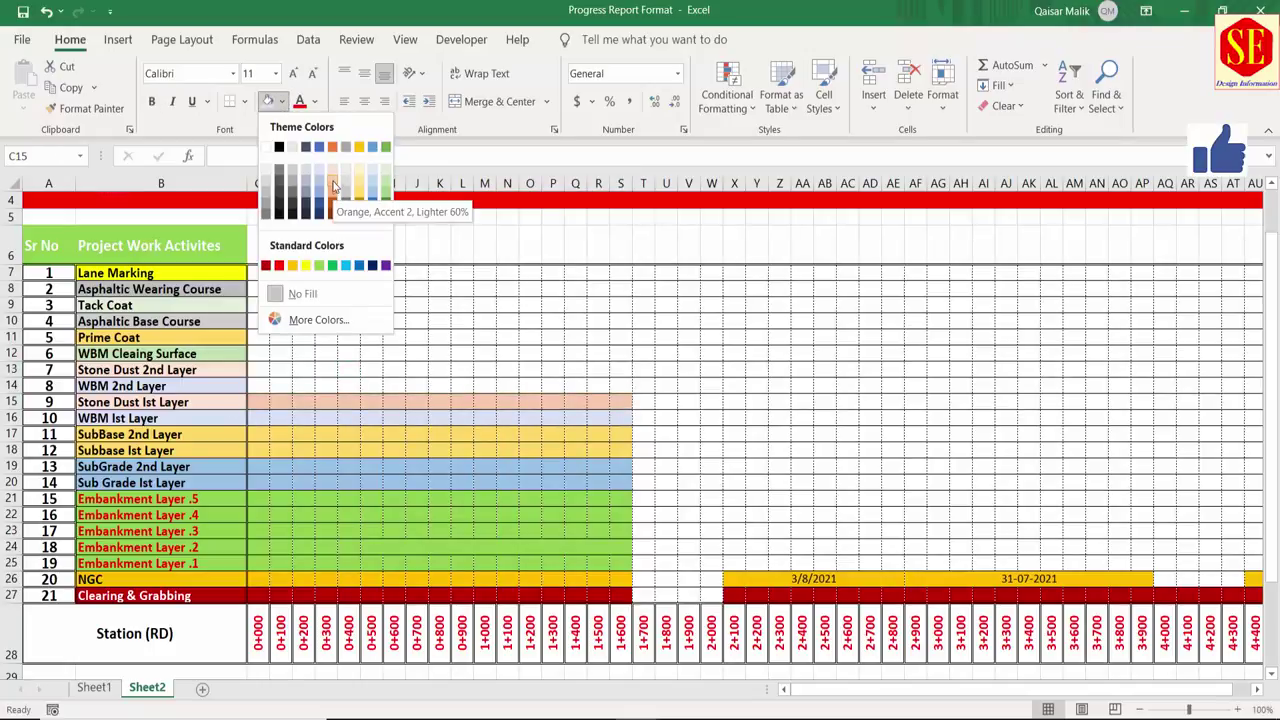
left_click(334, 184)
left_click_drag(264, 385, 621, 385)
left_click(282, 101)
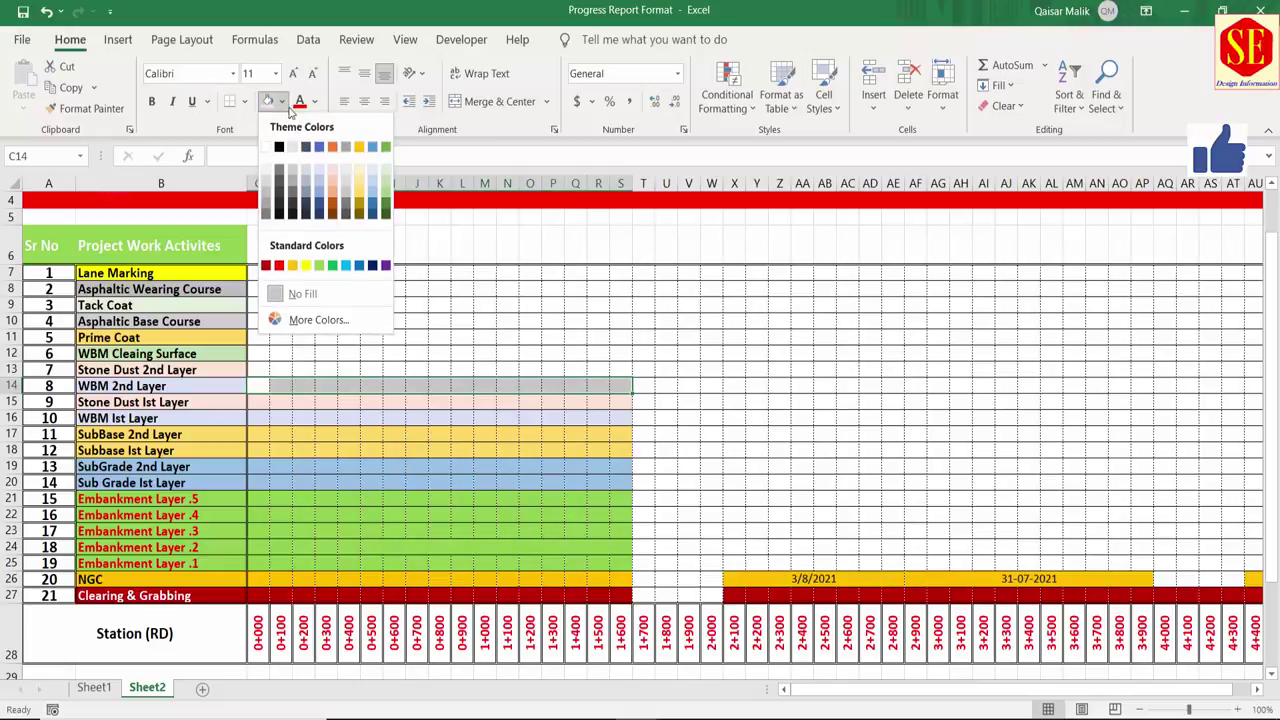
left_click(325, 186)
- Fill the Stone Dust 2nd Layer row light pink and the WBM Cleaing Surface row light green
left_click_drag(264, 369, 621, 369)
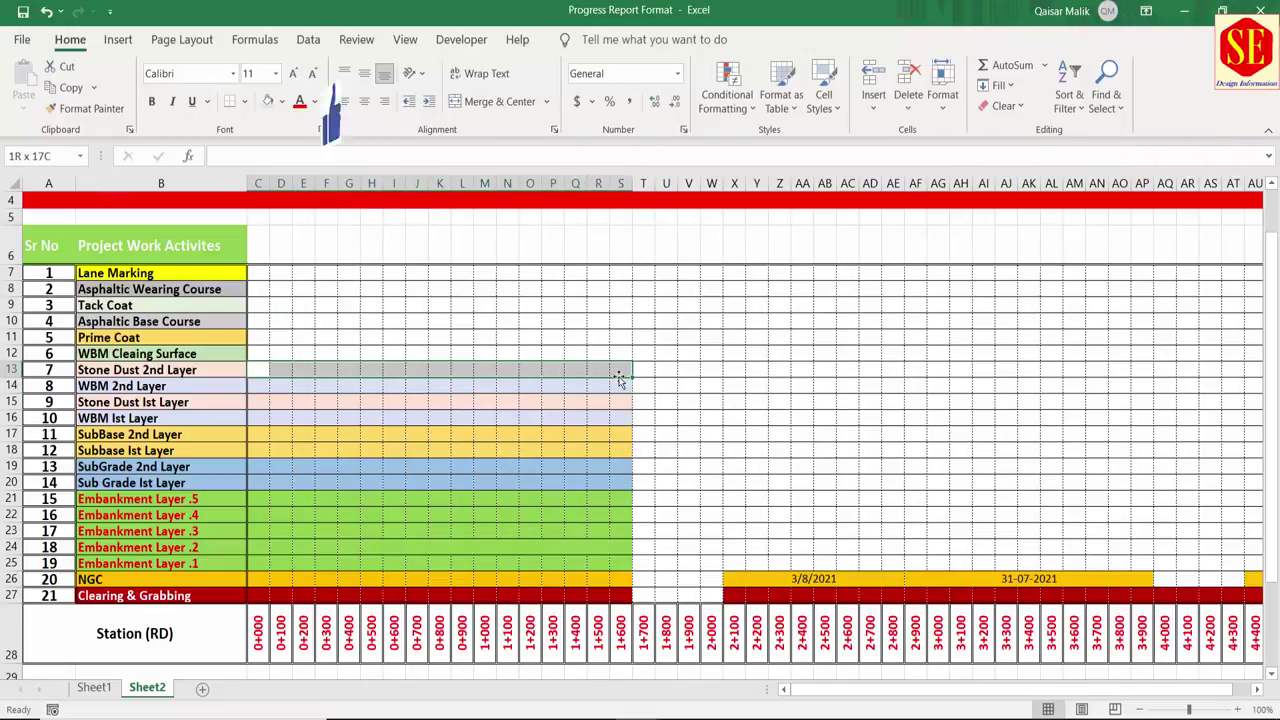
left_click(282, 101)
left_click(327, 186)
left_click_drag(264, 353, 621, 353)
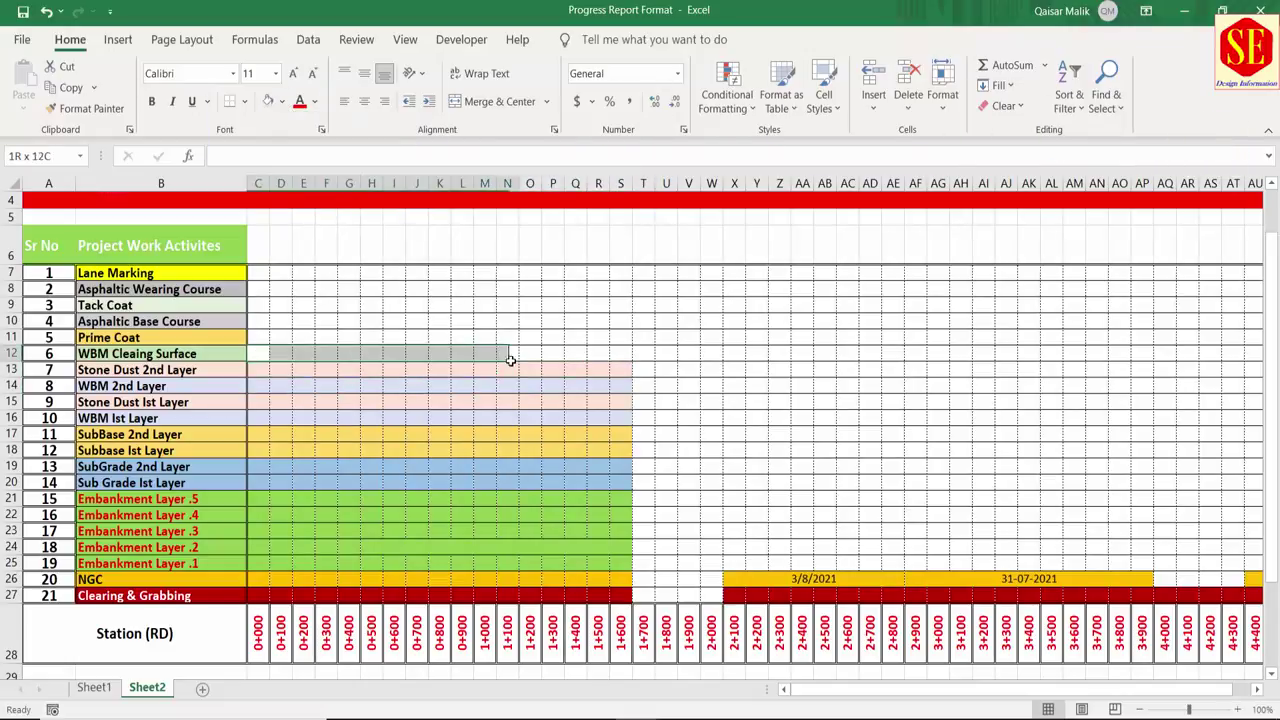
left_click(282, 101)
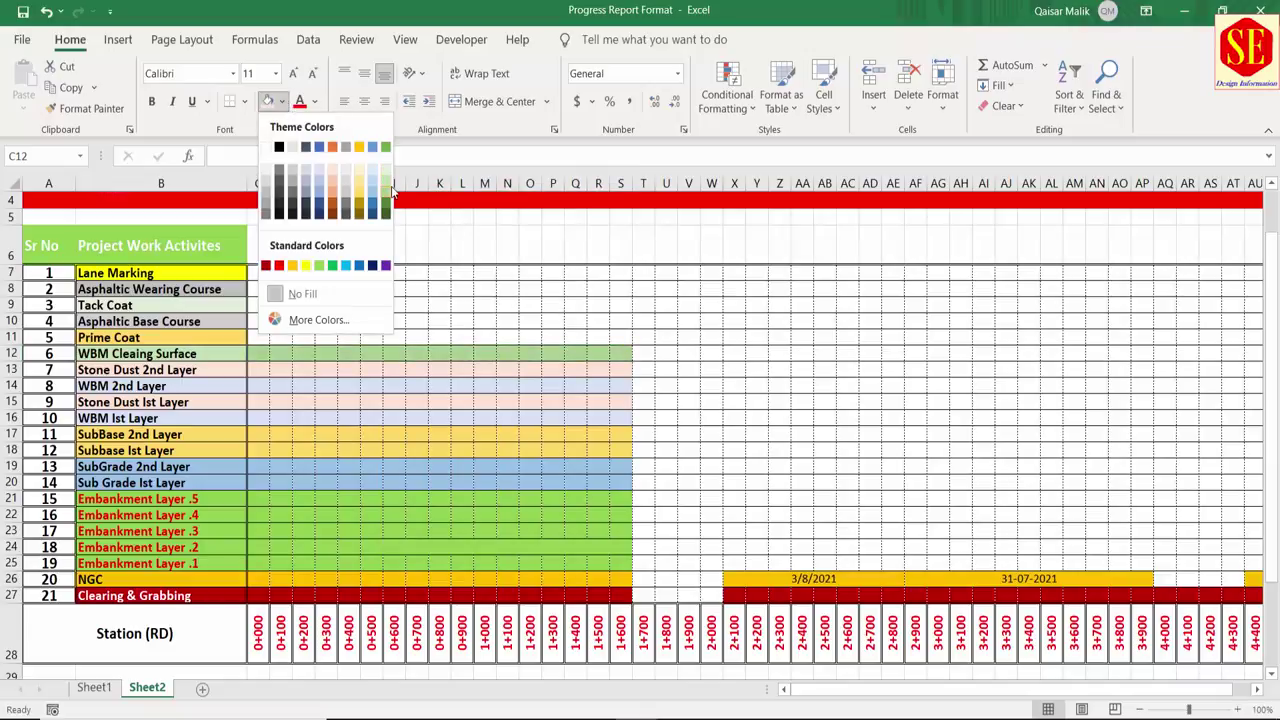
left_click(387, 176)
- Fill the Prime Coat row gold and the Asphaltic Base Course row grey
left_click_drag(262, 337, 621, 340)
left_click(282, 101)
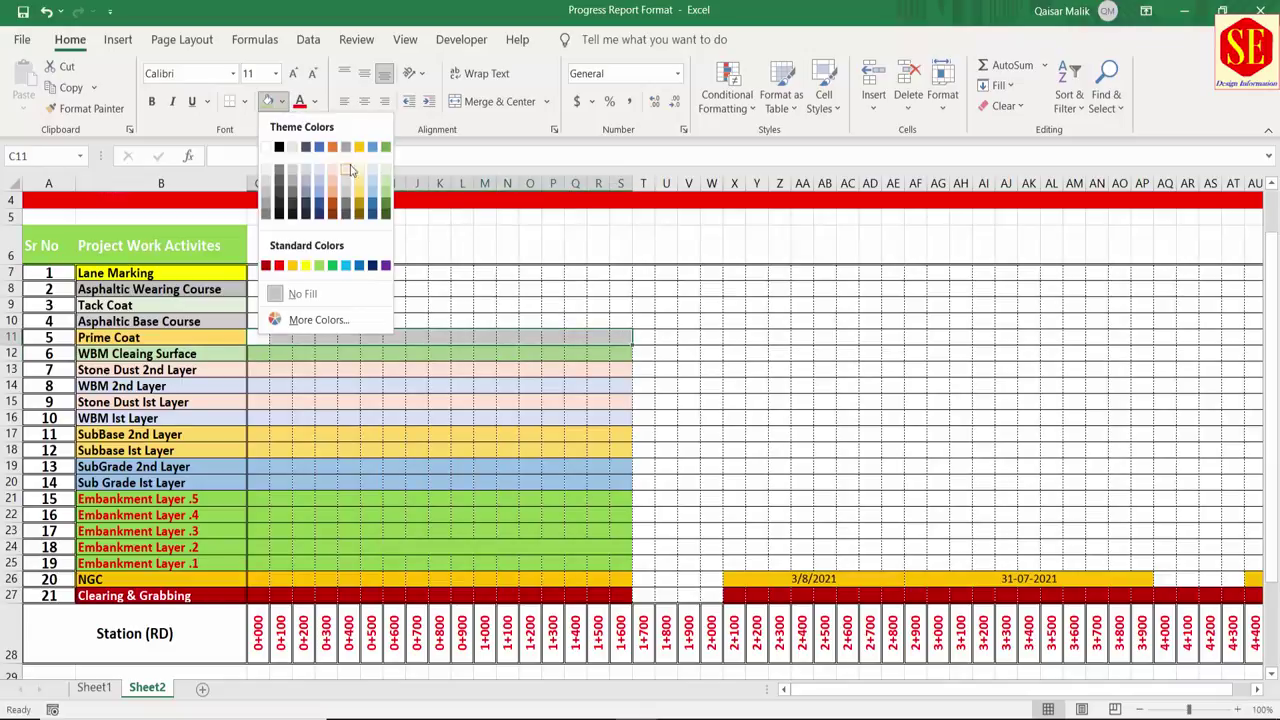
left_click(362, 176)
left_click_drag(262, 321, 621, 323)
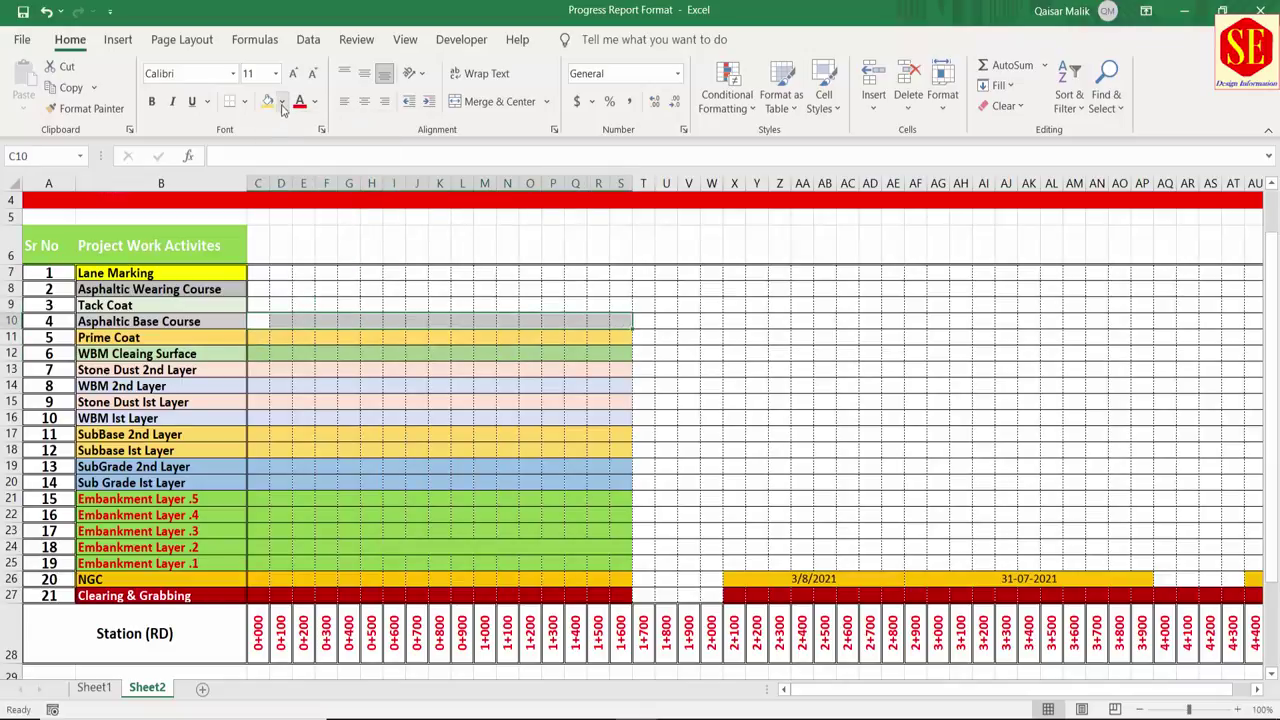
left_click(282, 101)
left_click(300, 180)
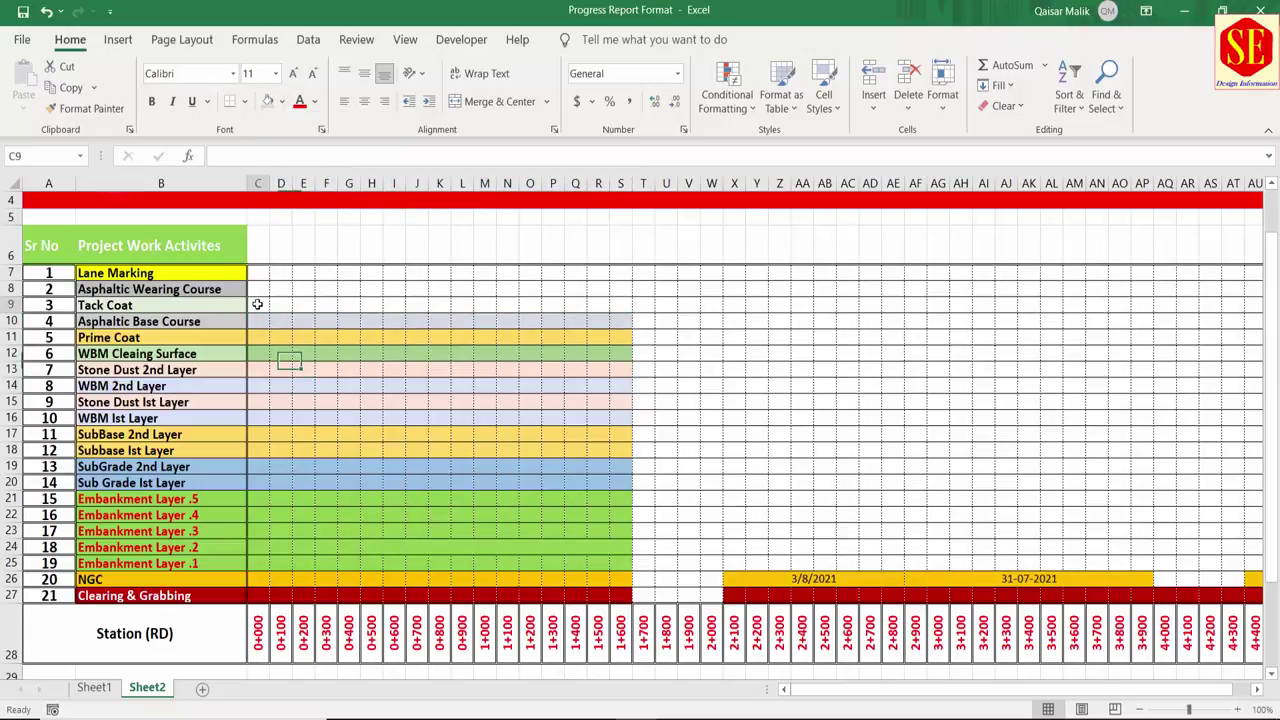
- Fill the Tack Coat row light green and the Asphaltic Wearing Course row grey
left_click_drag(262, 305, 621, 305)
left_click(282, 101)
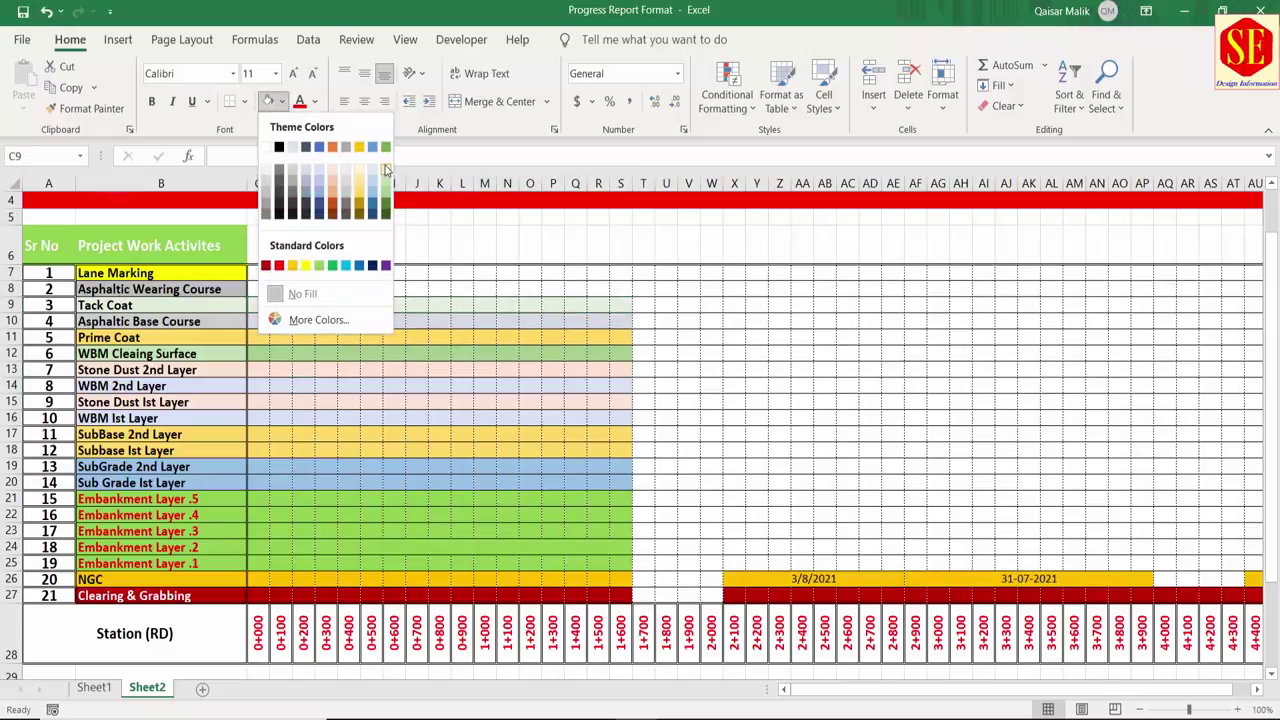
left_click(385, 165)
left_click_drag(270, 289, 621, 289)
left_click(282, 101)
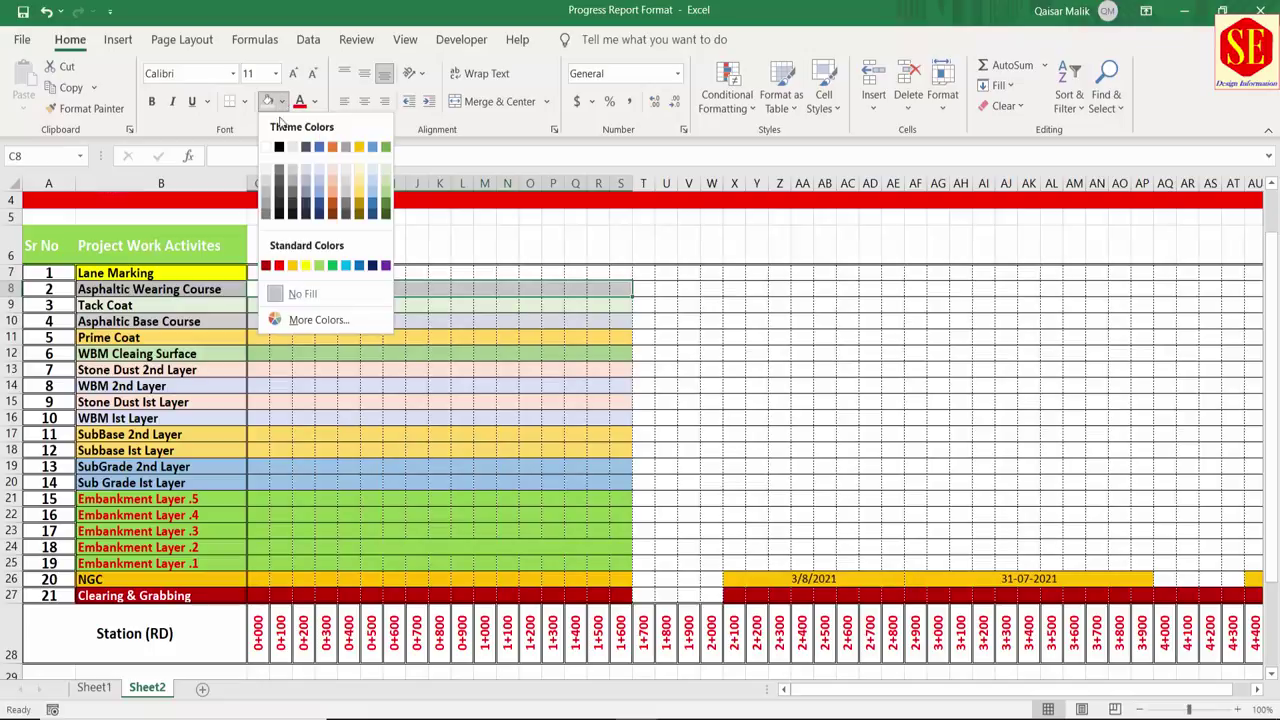
left_click(300, 180)
- Fill the Lane Marking station cells yellow, then deselect to review the coloured grid
left_click_drag(262, 273, 621, 273)
left_click(282, 101)
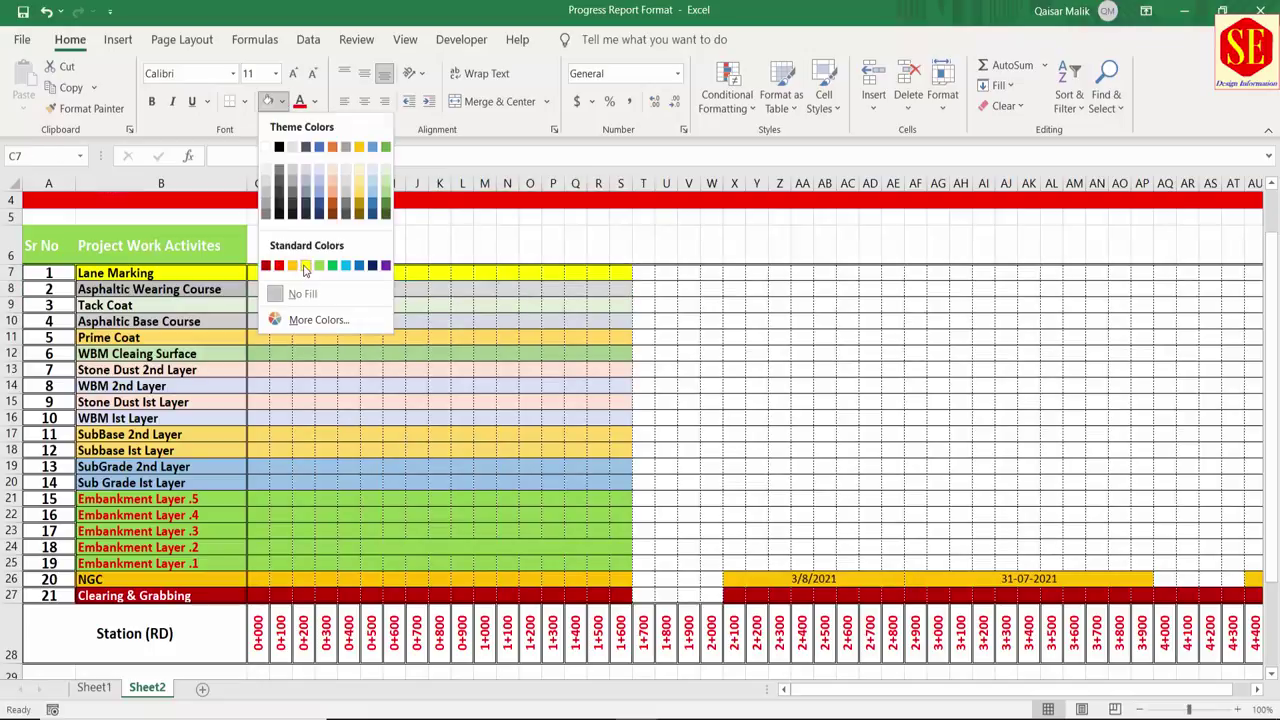
left_click(326, 257)
left_click(575, 369)
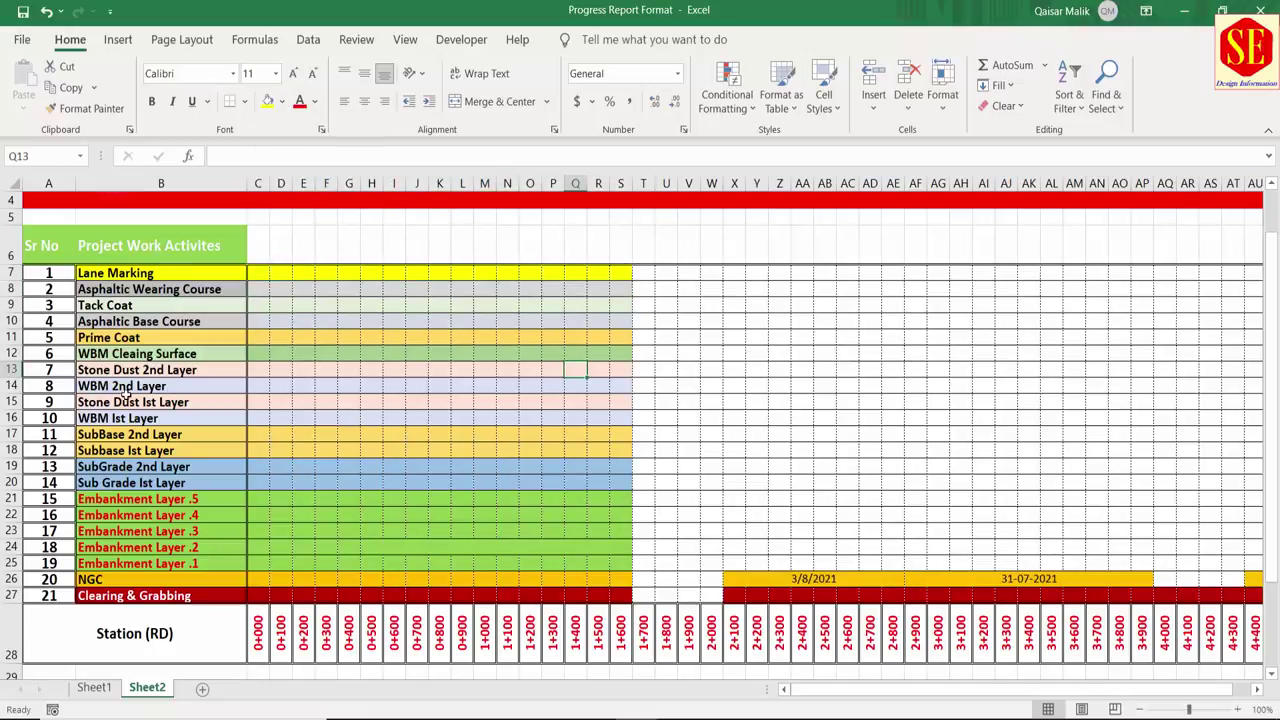